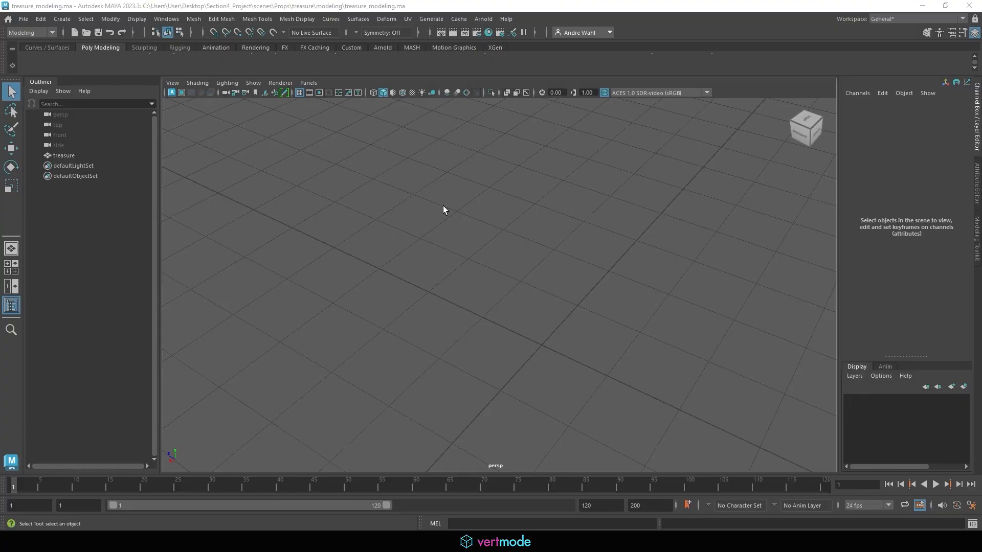
# Step: Start a new scene and create a polygon plane on the grid
pyautogui.click(24, 19)
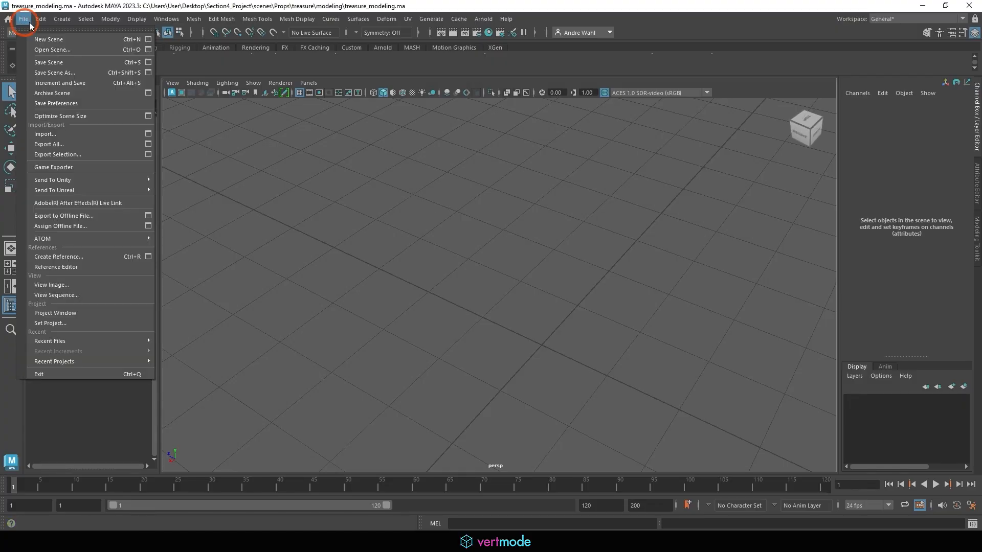
pyautogui.click(40, 40)
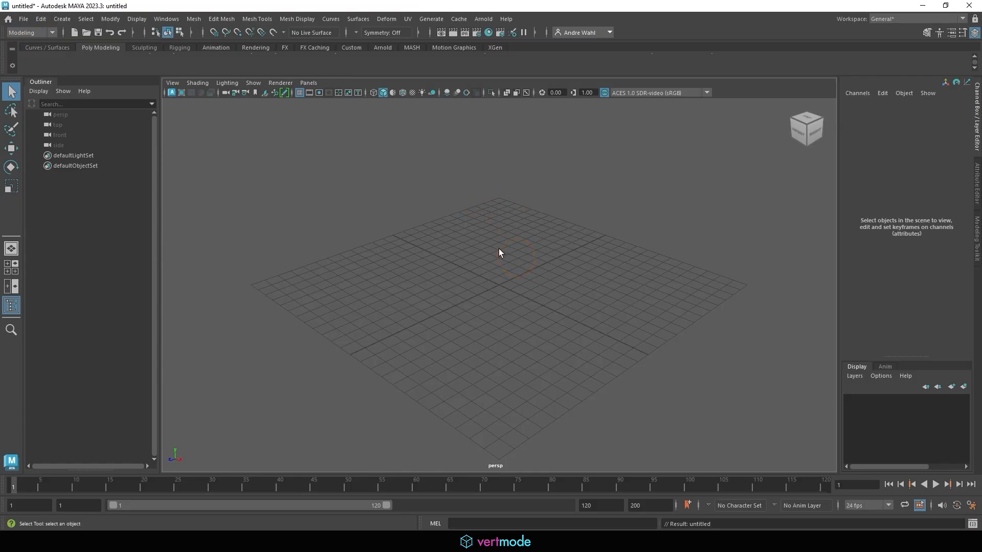
pyautogui.click(23, 21)
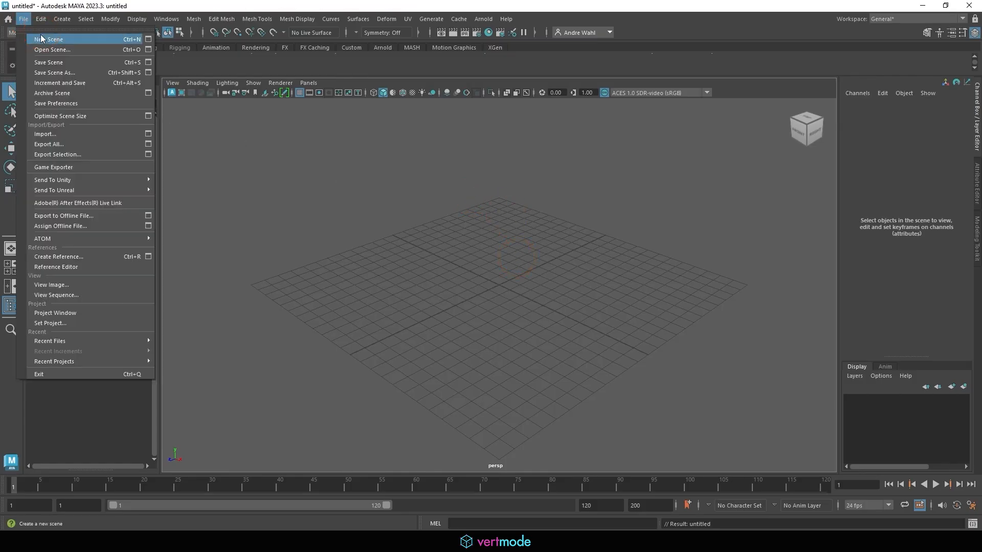
pyautogui.moveTo(62, 18)
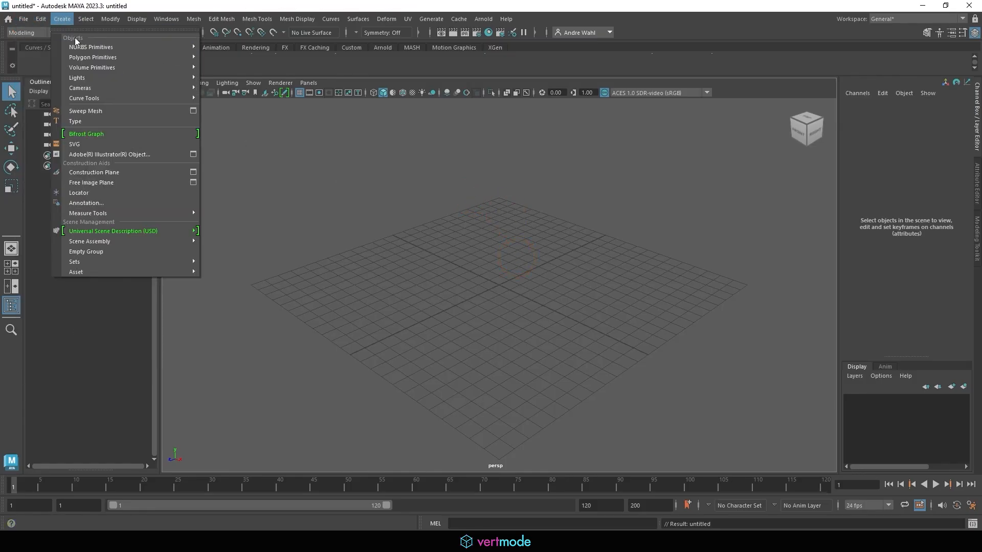
pyautogui.moveTo(94, 58)
pyautogui.click(249, 108)
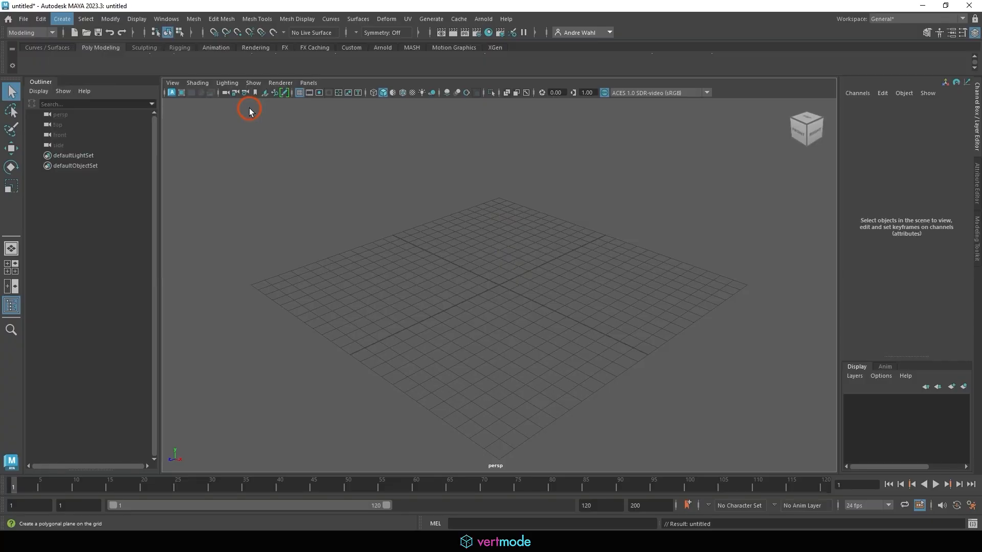
# Step: Scale the plane uniformly to about 35.6 and hide the grid in the perspective view
pyautogui.press('r')
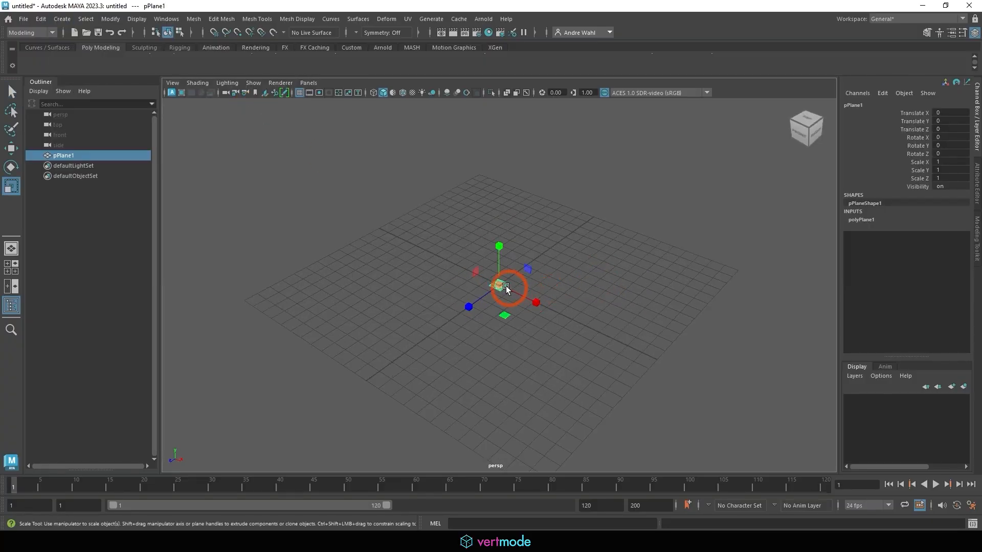
pyautogui.moveTo(501, 285); pyautogui.dragTo(586, 218)
pyautogui.click(697, 169)
pyautogui.click(679, 203)
pyautogui.keyDown('alt'); pyautogui.moveTo(645, 220); pyautogui.dragTo(356, 111); pyautogui.keyUp('alt')
pyautogui.click(300, 94)
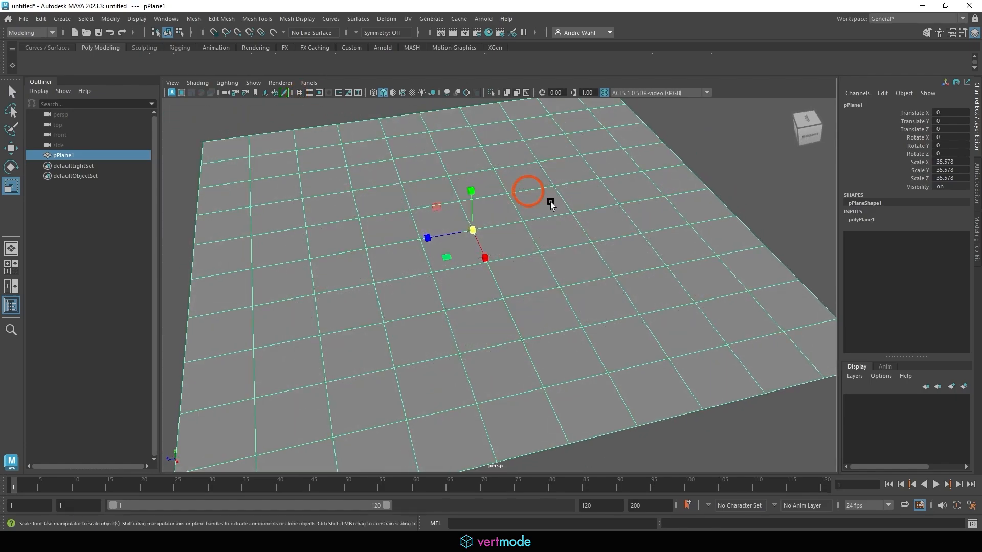
pyautogui.keyDown('alt'); pyautogui.moveTo(695, 148); pyautogui.dragTo(711, 160, button='middle'); pyautogui.keyUp('alt')
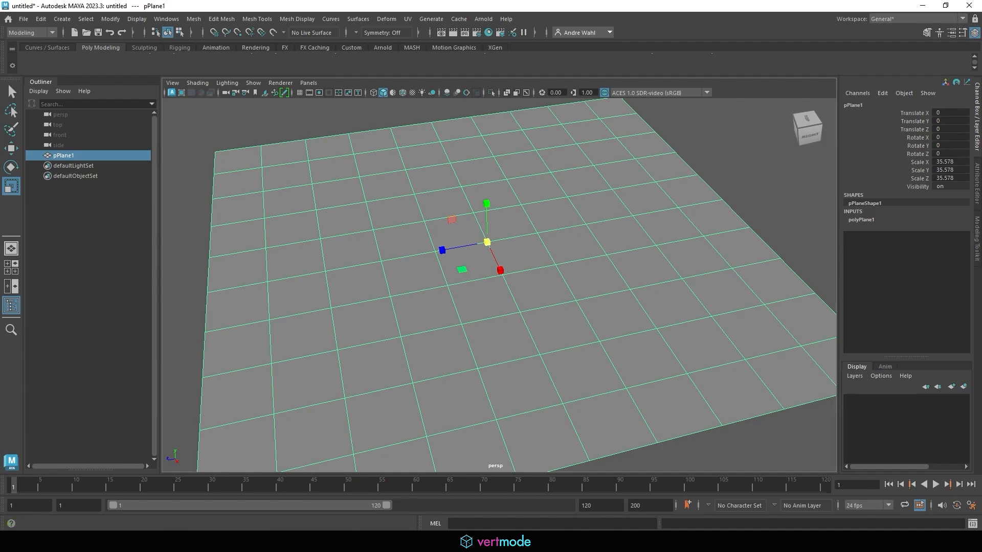
# Step: Switch to Photoshop and create a new document 1024 pixels wide and 1024 pixels high
pyautogui.click(379, 542)
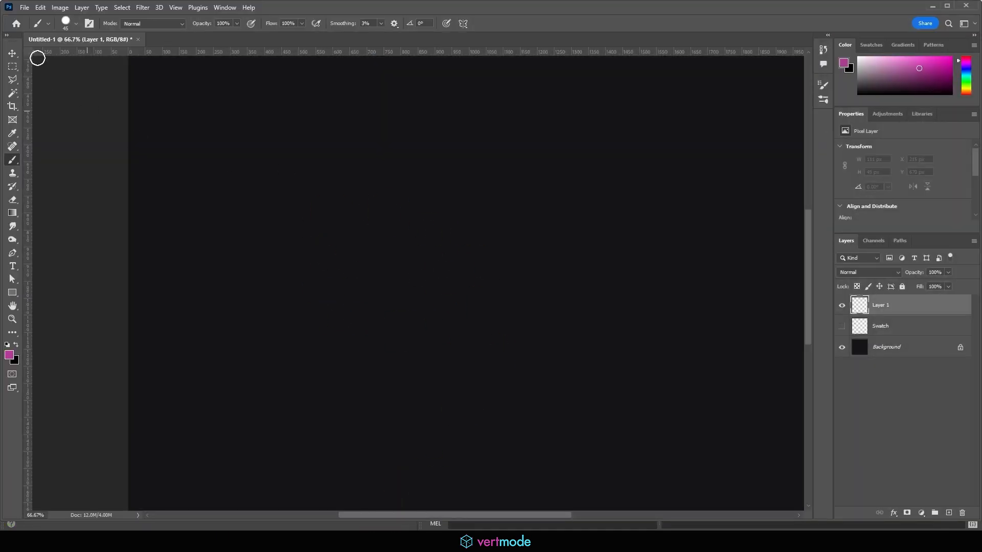
pyautogui.click(26, 8)
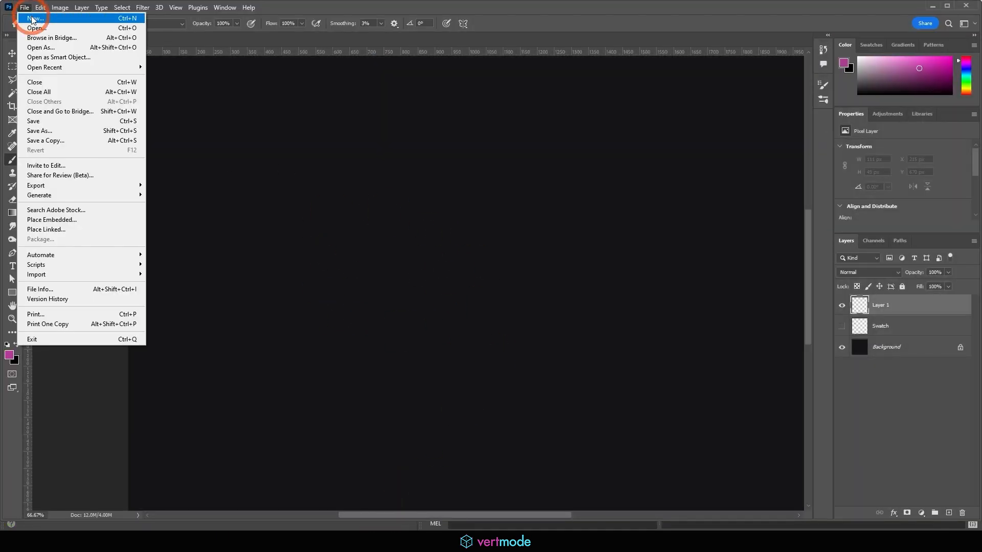
pyautogui.click(32, 19)
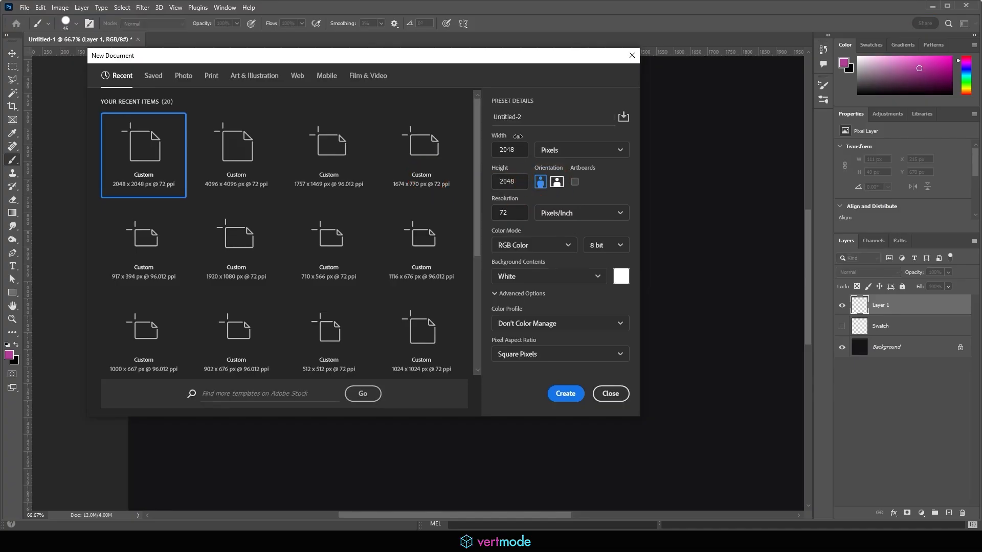
pyautogui.write('10')
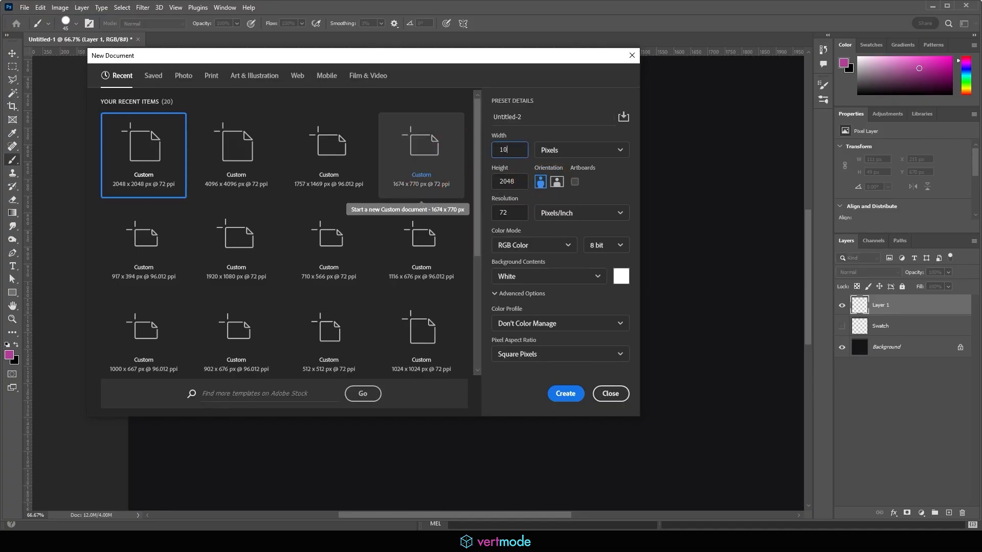
pyautogui.write('24')
pyautogui.press('Tab')
pyautogui.write('10')
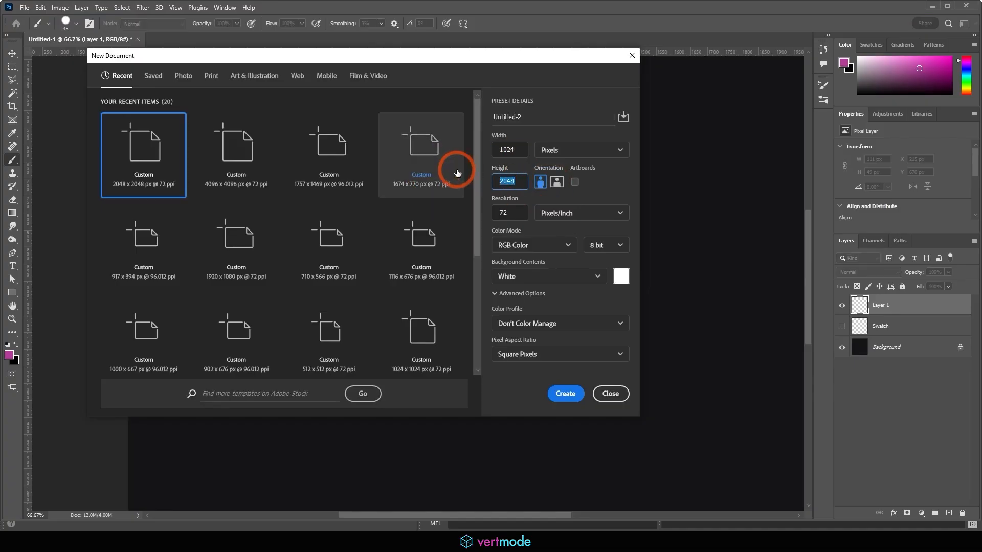
pyautogui.write('24')
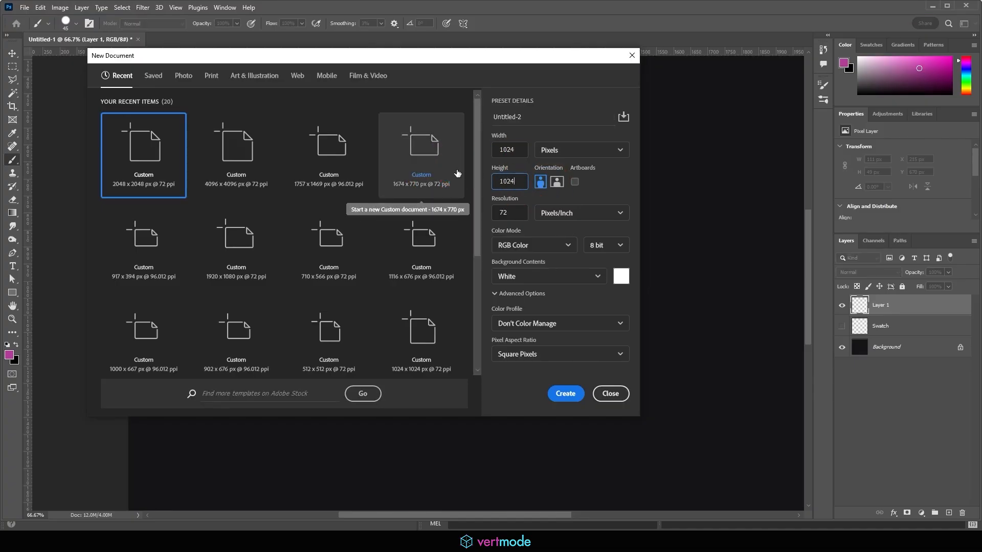
pyautogui.click(566, 394)
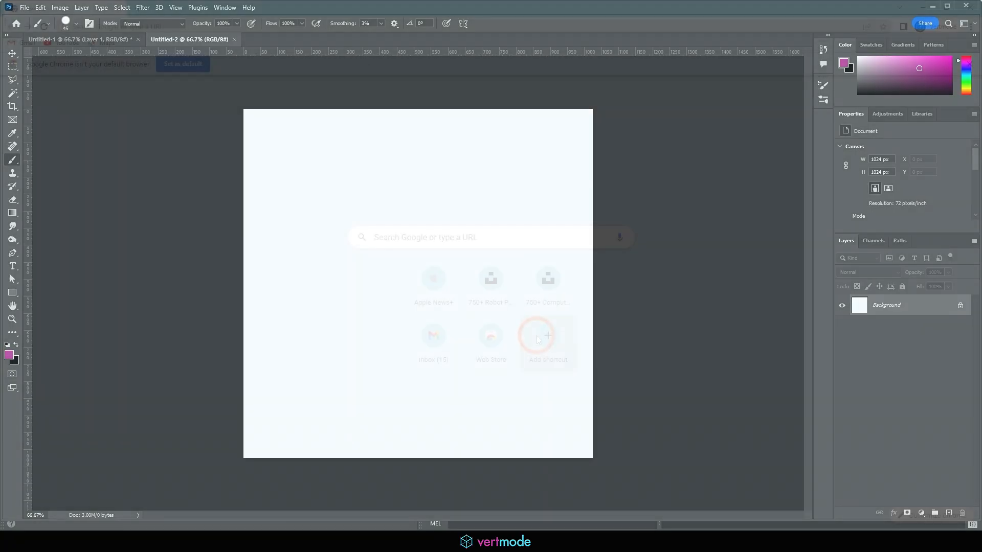
# Step: In Chrome, search Google for "unsplash" and open the Unsplash website
pyautogui.click(412, 240)
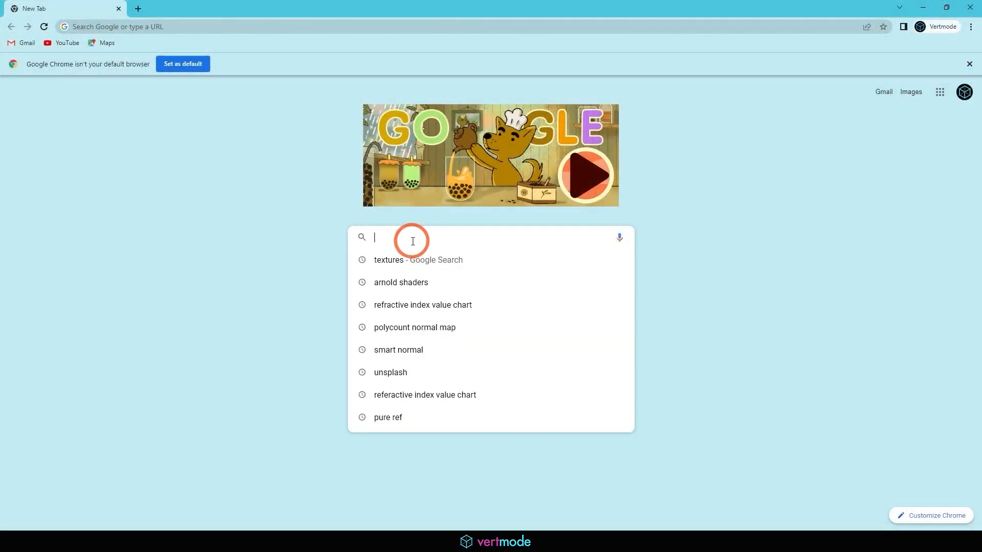
pyautogui.write('unsplash')
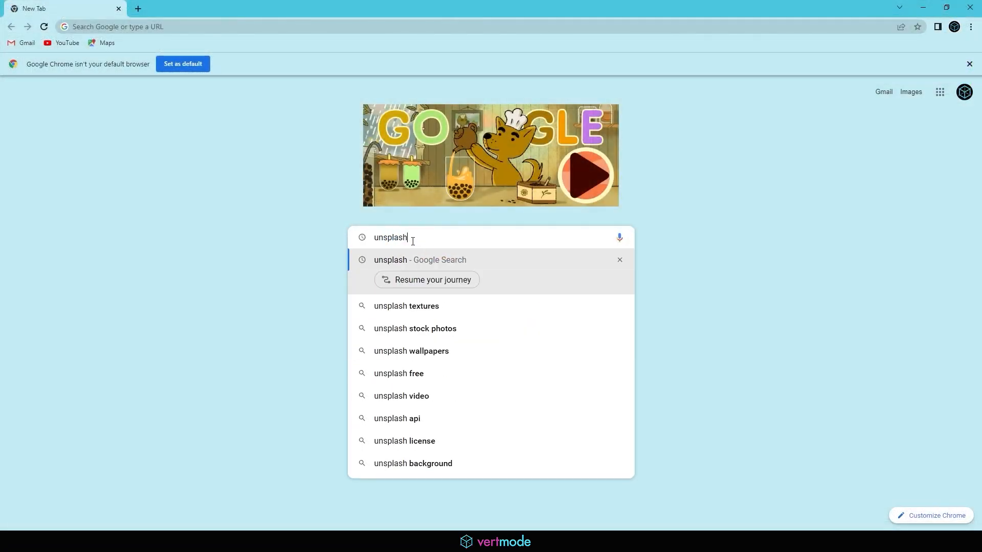
pyautogui.press('Return')
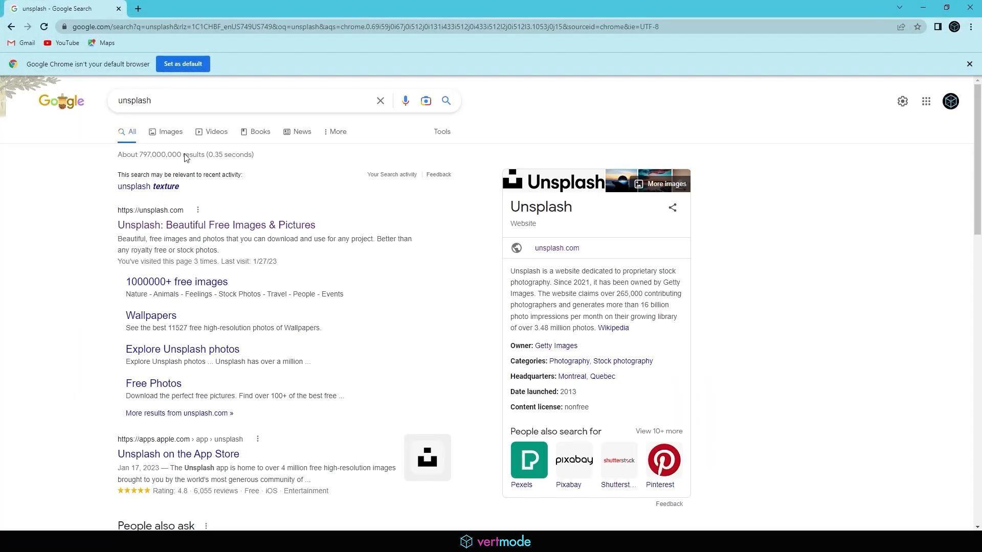
pyautogui.click(194, 226)
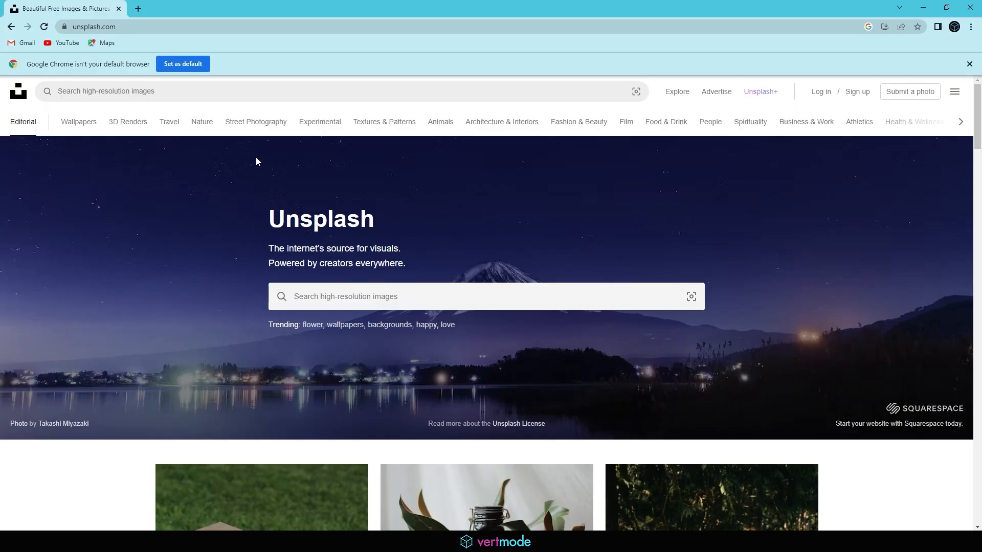
# Step: Search Unsplash for "sand" images
pyautogui.click(375, 297)
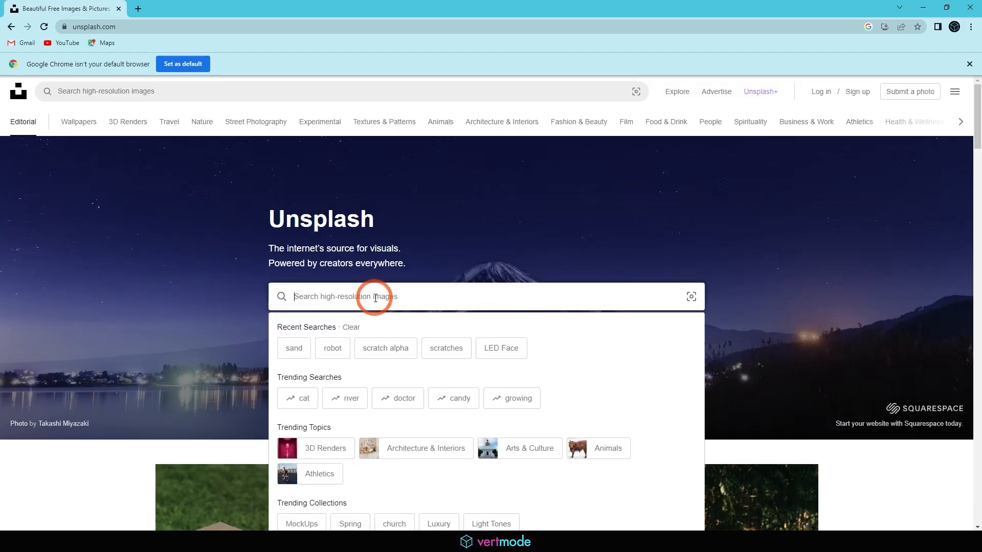
pyautogui.write('sand')
pyautogui.press('Return')
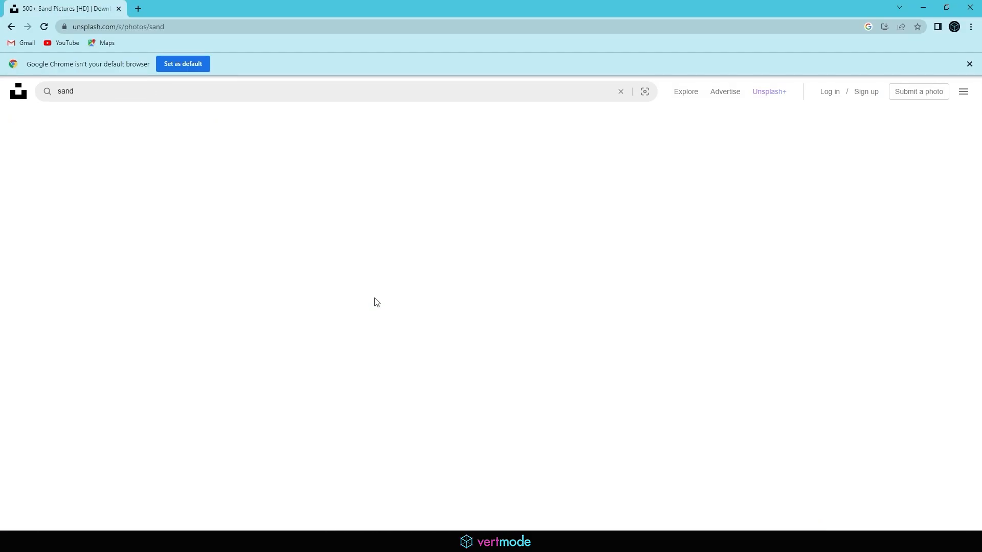
# Step: Open the close-up photo of uneven brown sand, mark its dark shadows and bright areas for examination, and close it
pyautogui.scroll(-5, 481, 157)
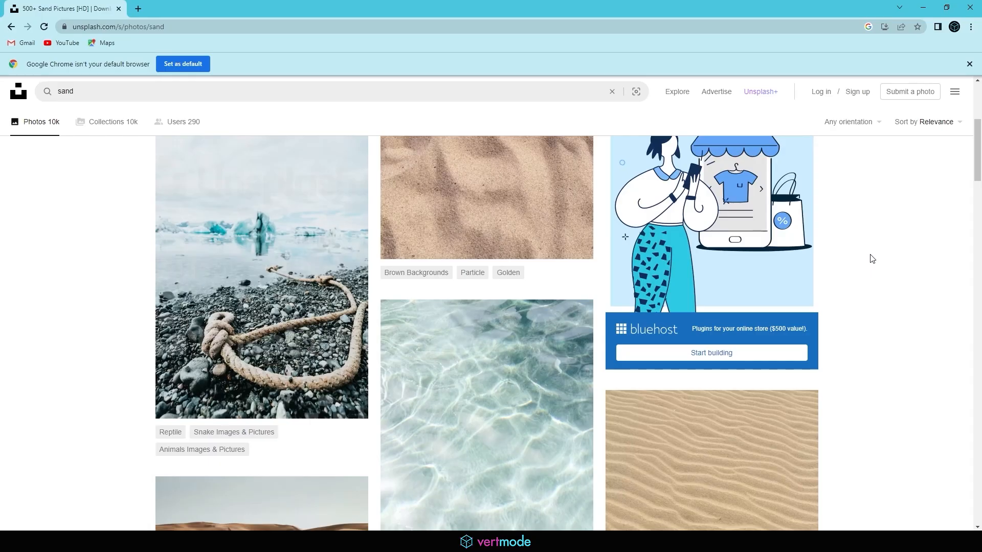
pyautogui.scroll(1, 757, 271)
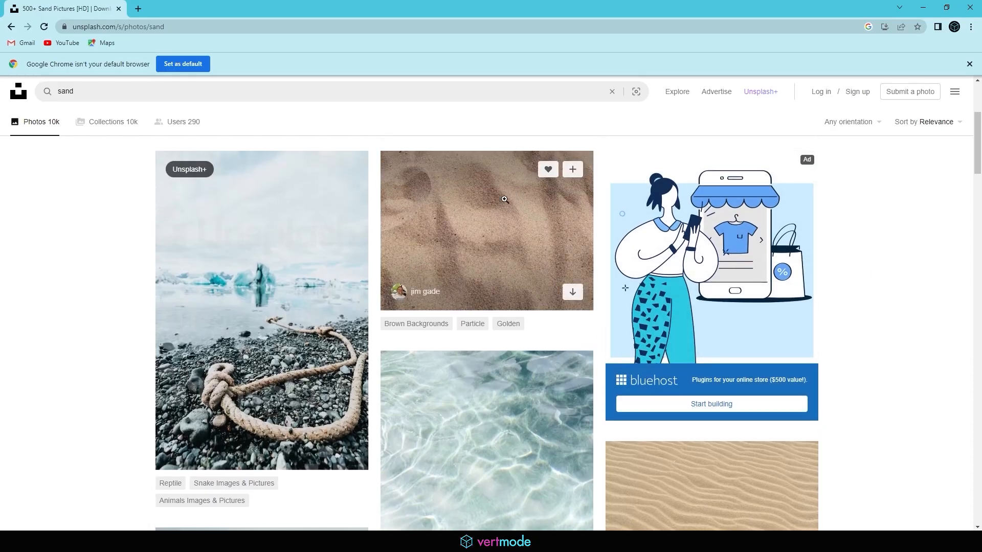
pyautogui.click(487, 223)
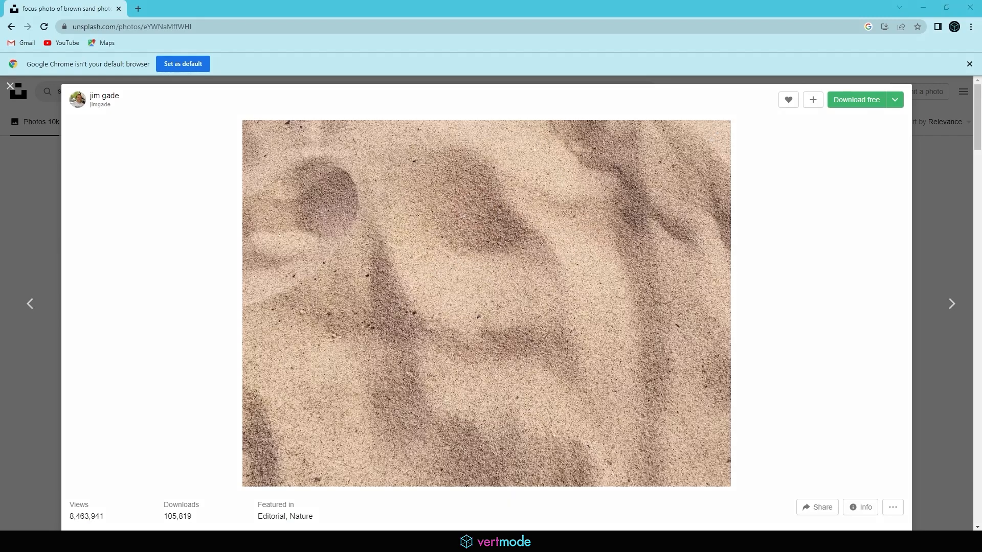
pyautogui.moveTo(402, 327)
pyautogui.mouseDown()
pyautogui.moveTo(410, 333)
pyautogui.moveTo(409, 322)
pyautogui.mouseUp()
pyautogui.moveTo(442, 180)
pyautogui.mouseDown()
pyautogui.moveTo(422, 286)
pyautogui.moveTo(450, 270)
pyautogui.mouseUp()
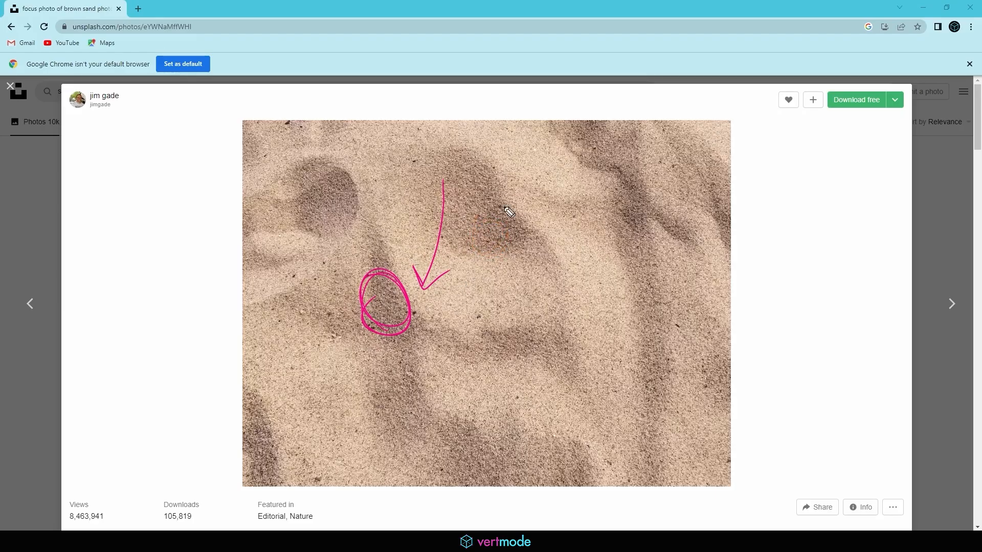
pyautogui.moveTo(600, 124)
pyautogui.mouseDown()
pyautogui.moveTo(550, 193)
pyautogui.moveTo(580, 186)
pyautogui.mouseUp()
pyautogui.moveTo(658, 166); pyautogui.dragTo(588, 281)
pyautogui.moveTo(572, 279); pyautogui.dragTo(606, 281)
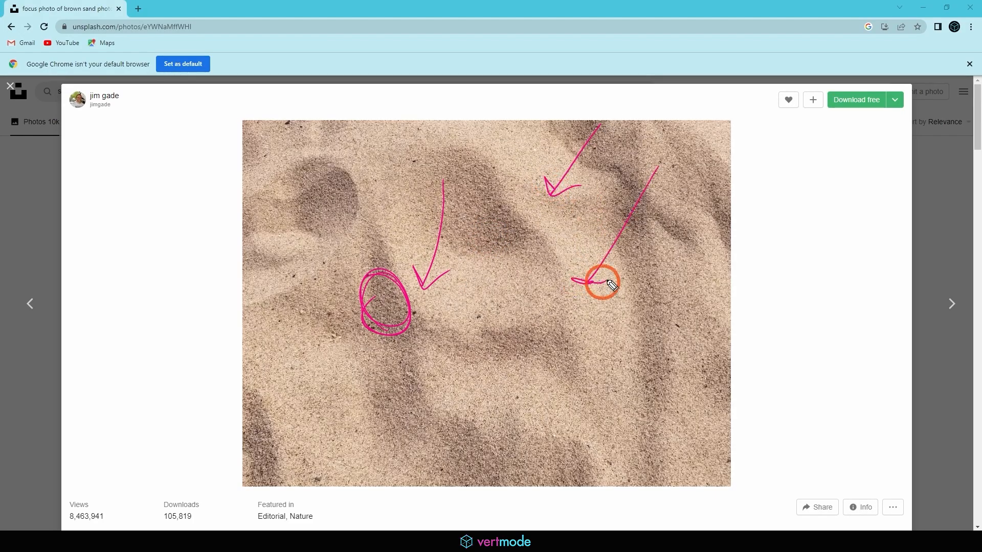
pyautogui.moveTo(550, 326)
pyautogui.mouseDown()
pyautogui.moveTo(507, 407)
pyautogui.moveTo(532, 397)
pyautogui.mouseUp()
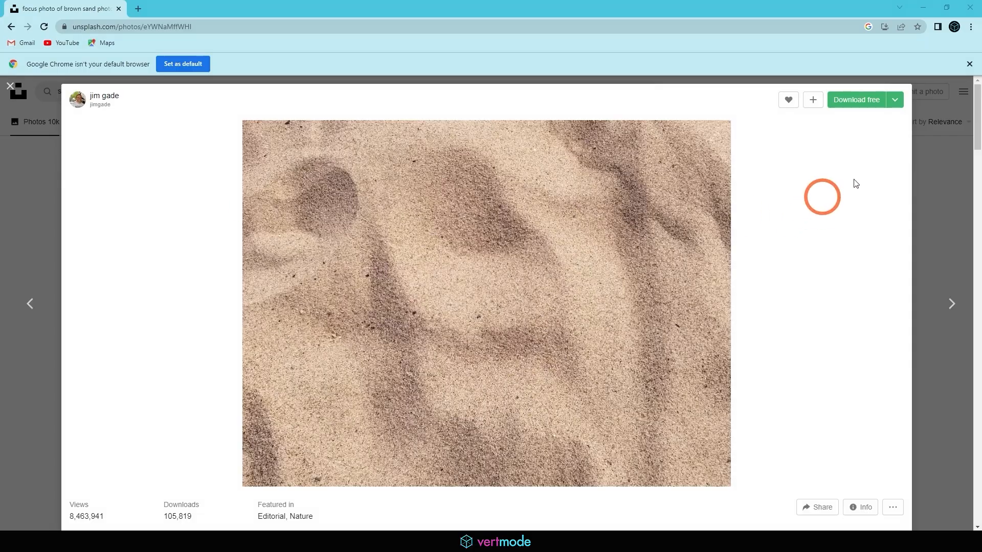
pyautogui.click(937, 182)
# Step: Open the photo of a rope on a pebble beach, mark its distant icebergs and foreground stones for examination, and close it
pyautogui.scroll(-1, 539, 209)
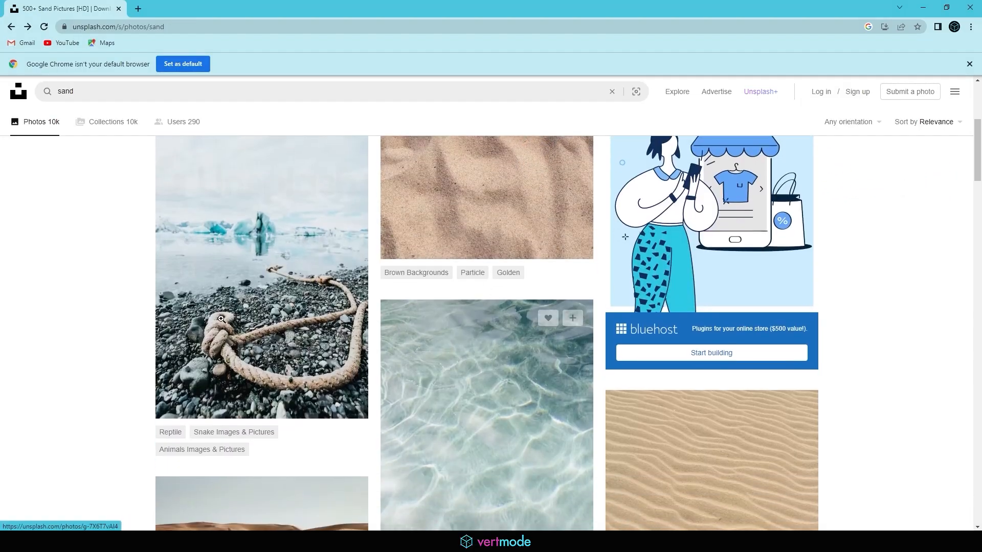
pyautogui.click(252, 263)
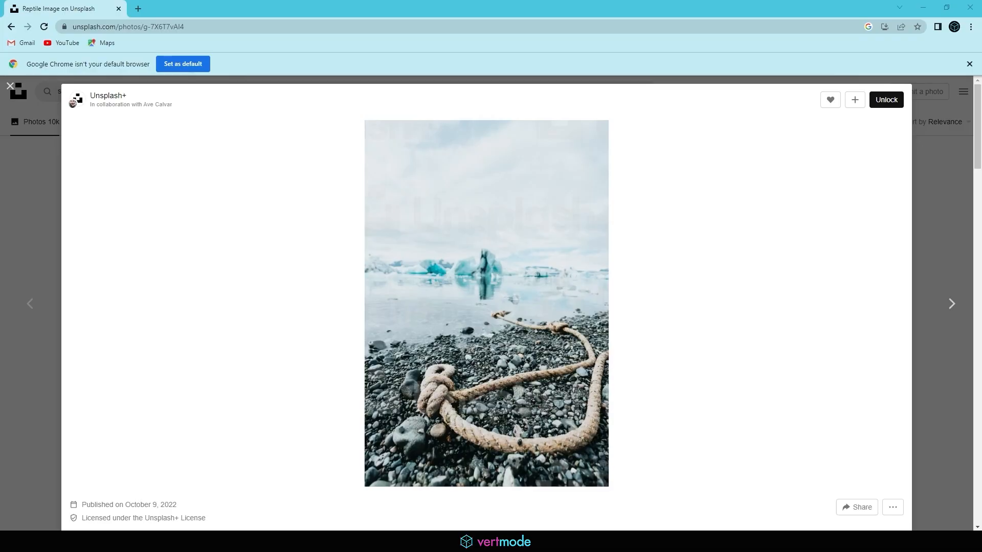
pyautogui.moveTo(496, 294)
pyautogui.mouseDown()
pyautogui.moveTo(495, 224)
pyautogui.moveTo(473, 302)
pyautogui.mouseUp()
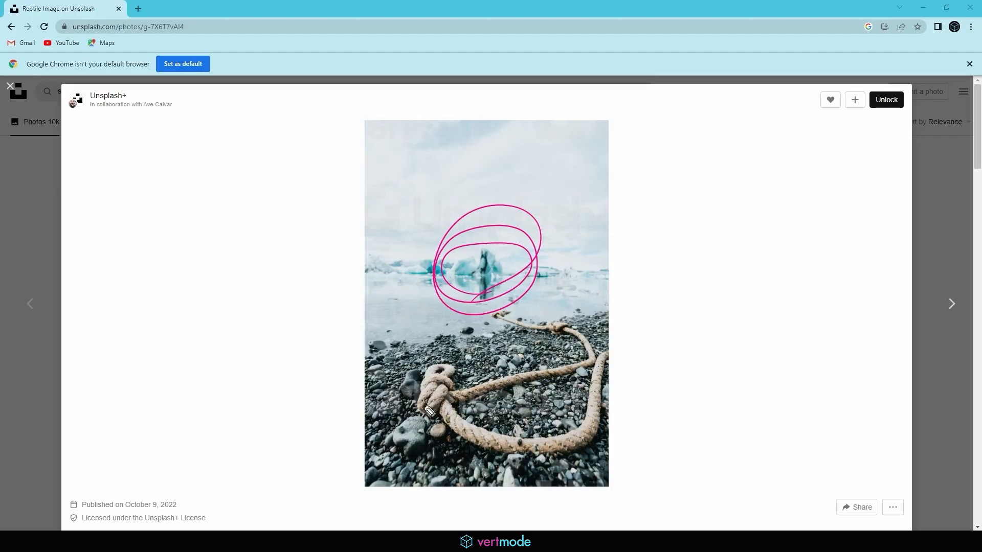
pyautogui.moveTo(421, 435)
pyautogui.mouseDown()
pyautogui.moveTo(460, 421)
pyautogui.moveTo(435, 456)
pyautogui.moveTo(450, 470)
pyautogui.moveTo(469, 455)
pyautogui.moveTo(457, 463)
pyautogui.mouseUp()
pyautogui.moveTo(465, 425)
pyautogui.mouseDown()
pyautogui.moveTo(479, 431)
pyautogui.moveTo(464, 437)
pyautogui.mouseUp()
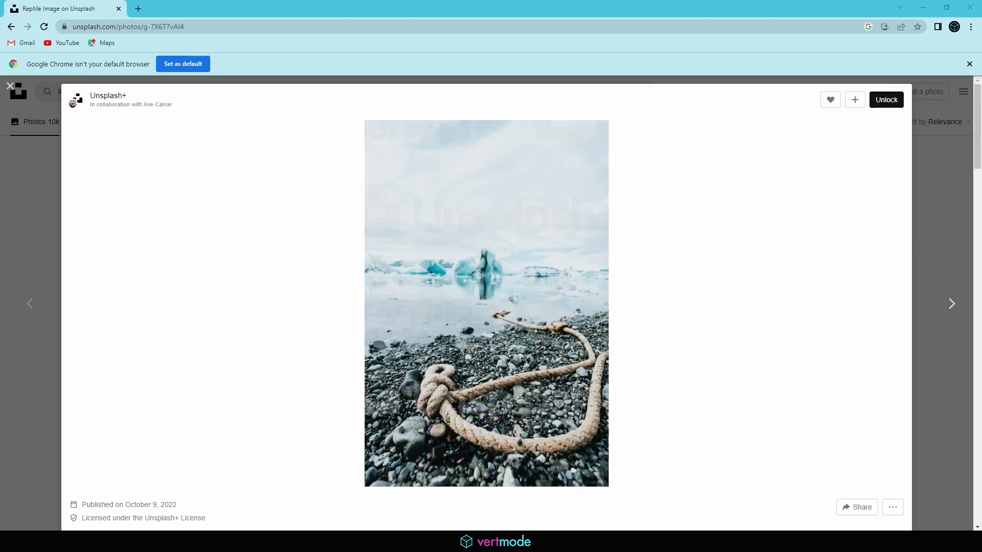
pyautogui.click(922, 171)
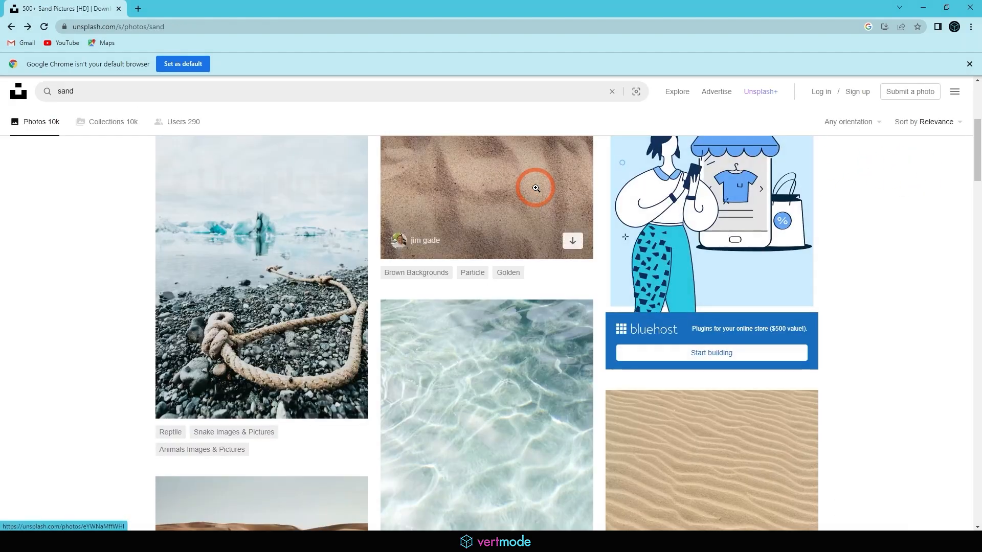
# Step: Browse further through the sand photos and open the free portrait image of brown sand with diagonal ripples
pyautogui.scroll(-4, 722, 288)
pyautogui.scroll(-6, 690, 281)
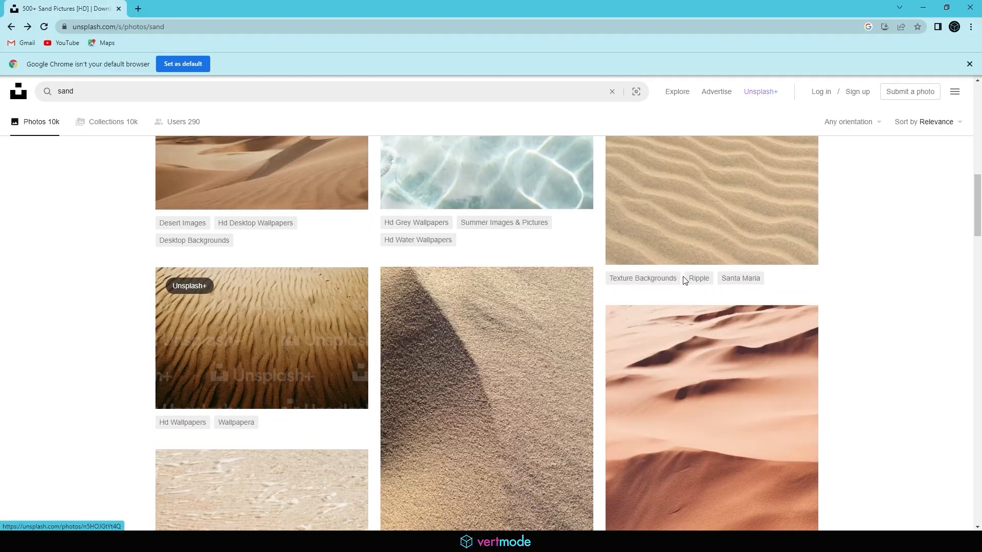
pyautogui.scroll(-3, 844, 285)
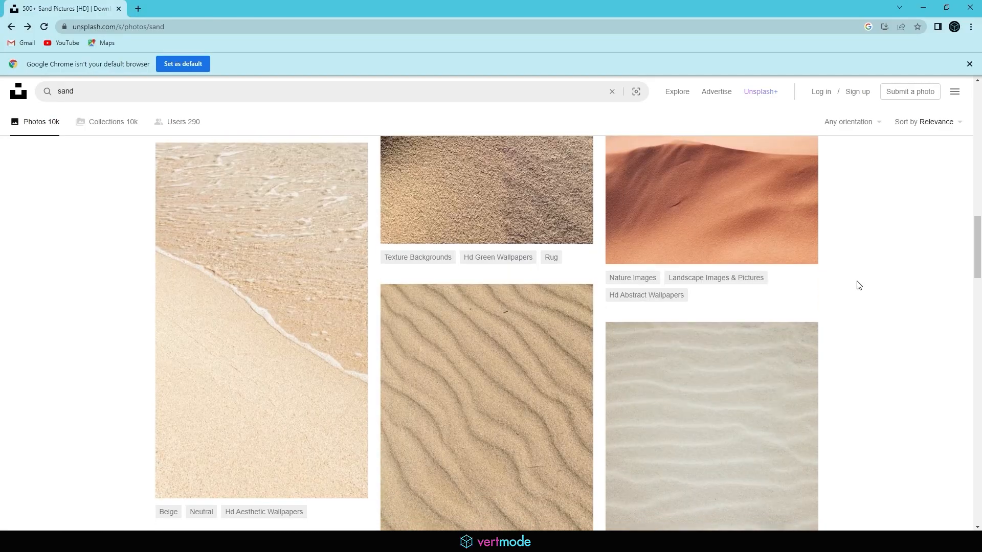
pyautogui.scroll(-4, 869, 294)
pyautogui.scroll(2, 894, 307)
pyautogui.click(579, 306)
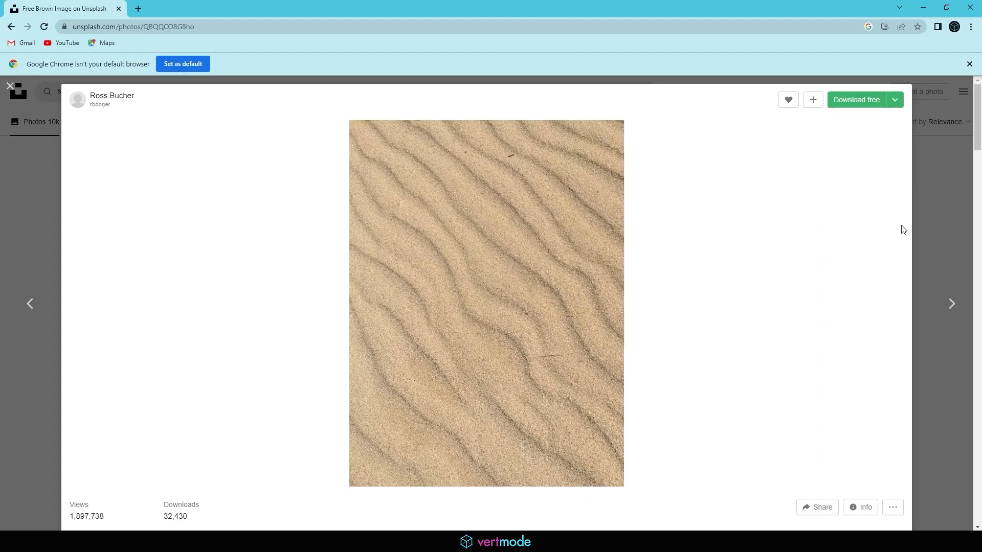
# Step: Open two more sand photos from the results, including the pale one with horizontal ripples, and load each image in its own new tab
pyautogui.click(942, 201)
pyautogui.scroll(-3, 639, 210)
pyautogui.click(513, 226)
pyautogui.rightClick(491, 244)
pyautogui.click(548, 251)
pyautogui.click(944, 191)
pyautogui.click(756, 230)
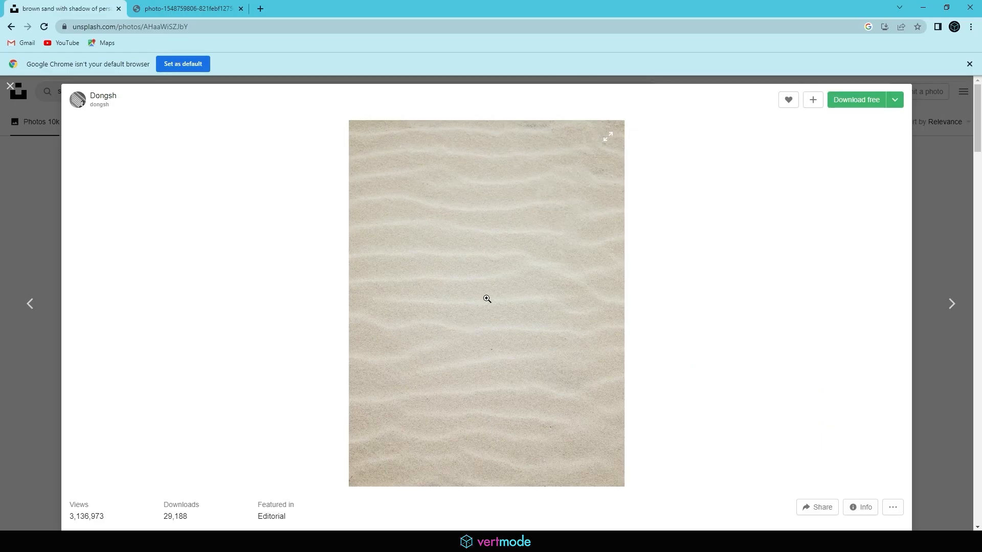
pyautogui.rightClick(471, 263)
pyautogui.click(495, 271)
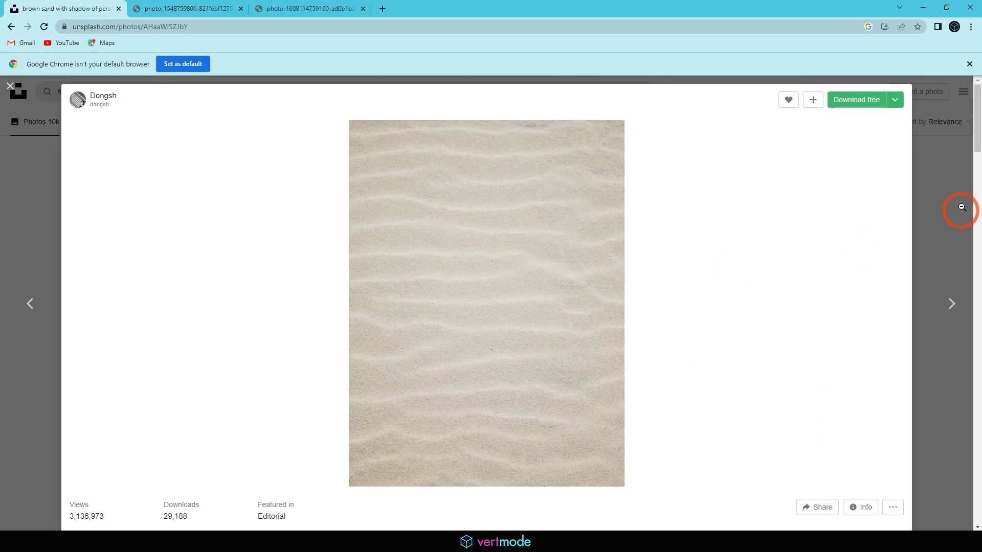
pyautogui.click(940, 208)
# Step: Browse further down the sand results and open the free landscape photo of golden-yellow sand with soft, uneven ripples
pyautogui.scroll(-12, 725, 190)
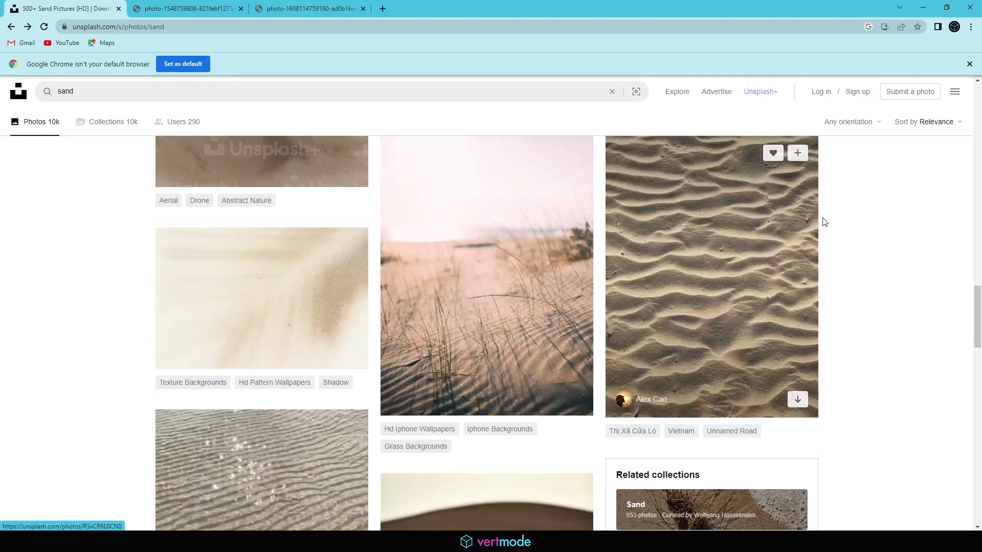
pyautogui.scroll(-10, 824, 221)
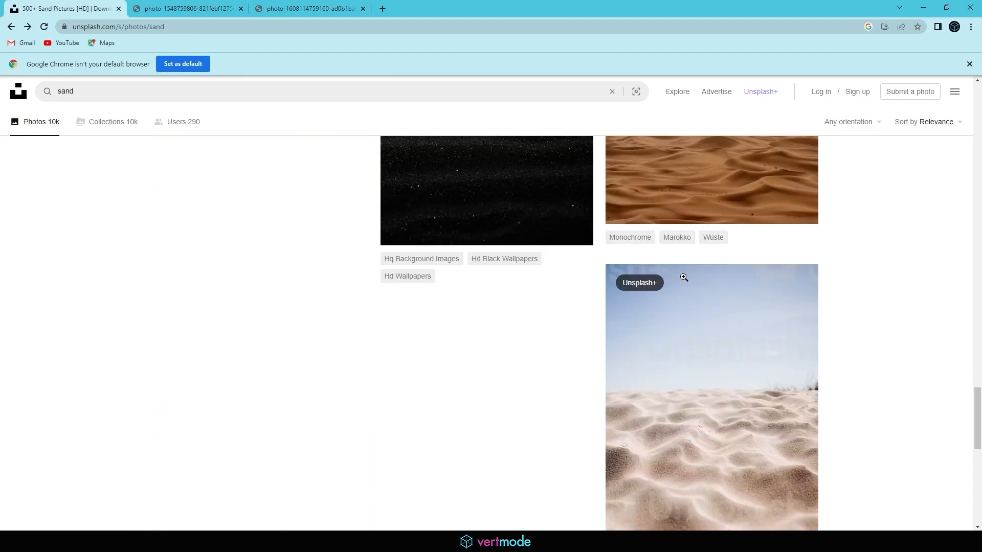
pyautogui.scroll(-1, 563, 286)
pyautogui.click(479, 263)
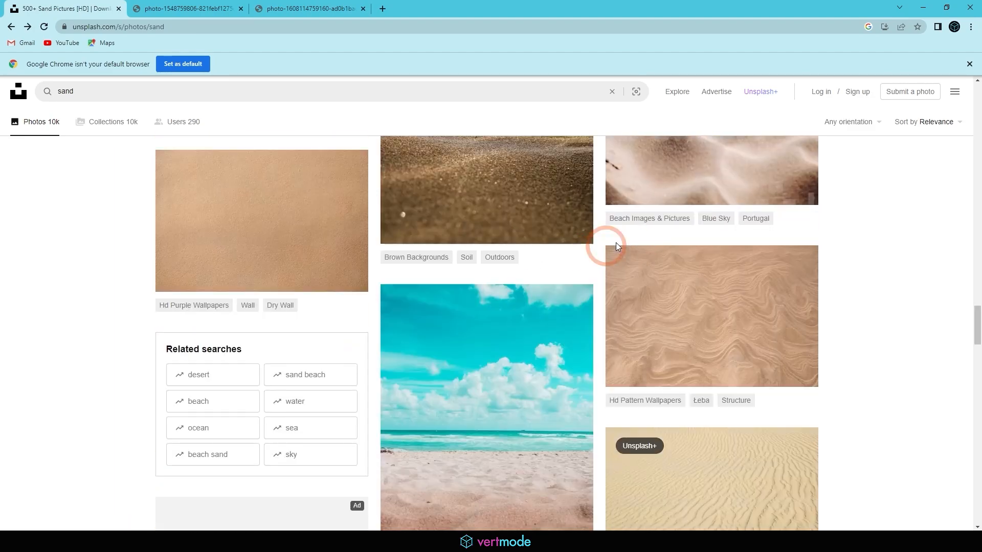
pyautogui.scroll(3, 615, 242)
pyautogui.scroll(-10, 789, 251)
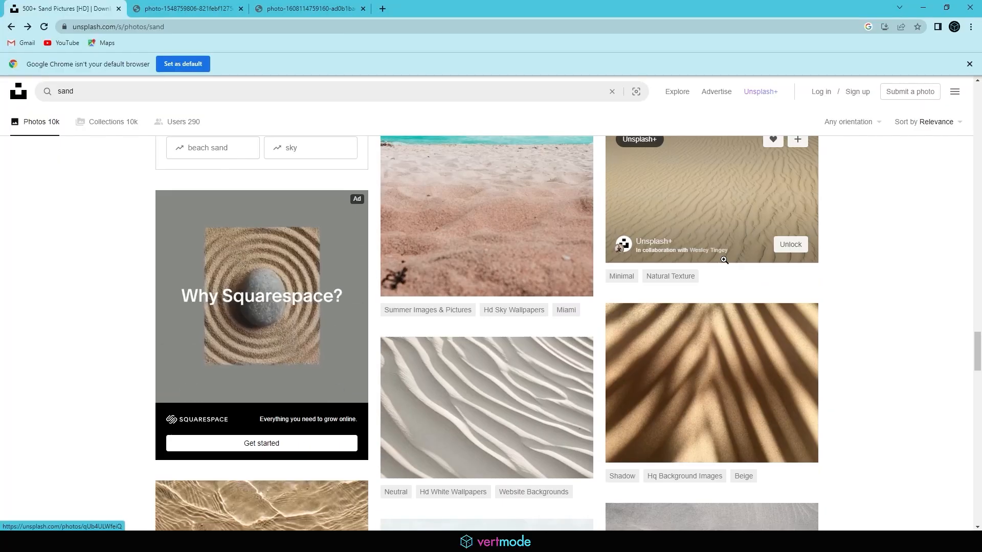
pyautogui.scroll(-13, 789, 250)
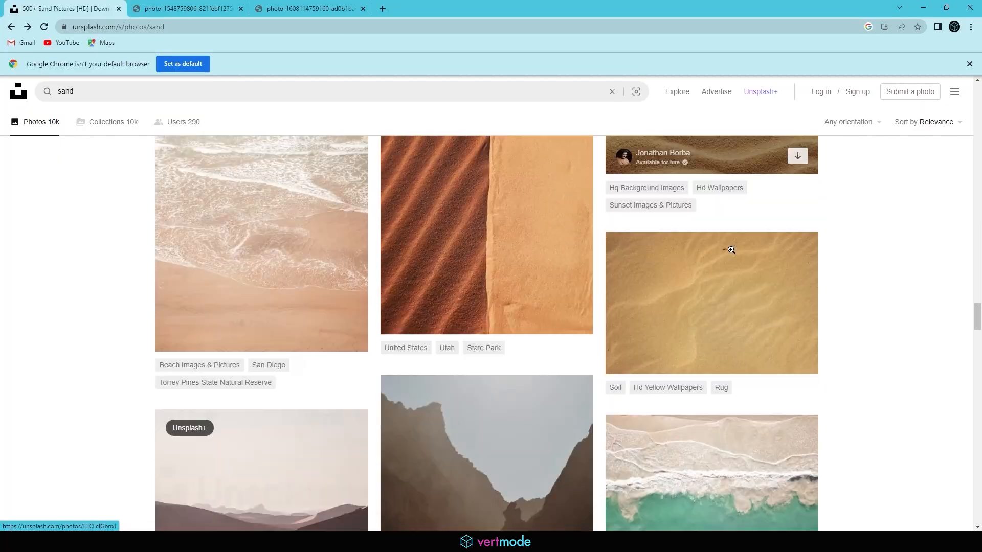
pyautogui.scroll(-3, 888, 248)
pyautogui.scroll(2, 903, 289)
pyautogui.click(734, 258)
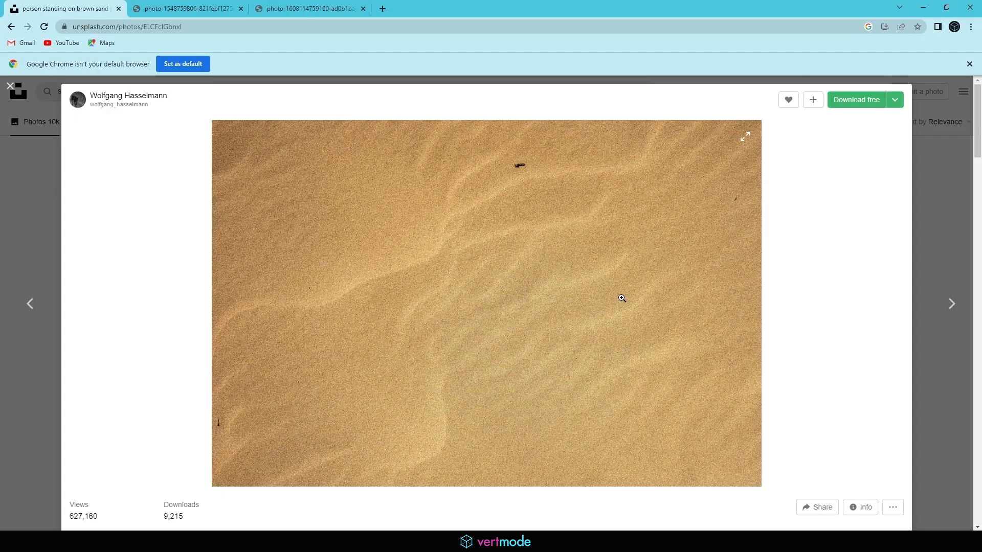
# Step: Download the golden sand photo, show the file in its folder and switch to Photoshop
pyautogui.click(858, 102)
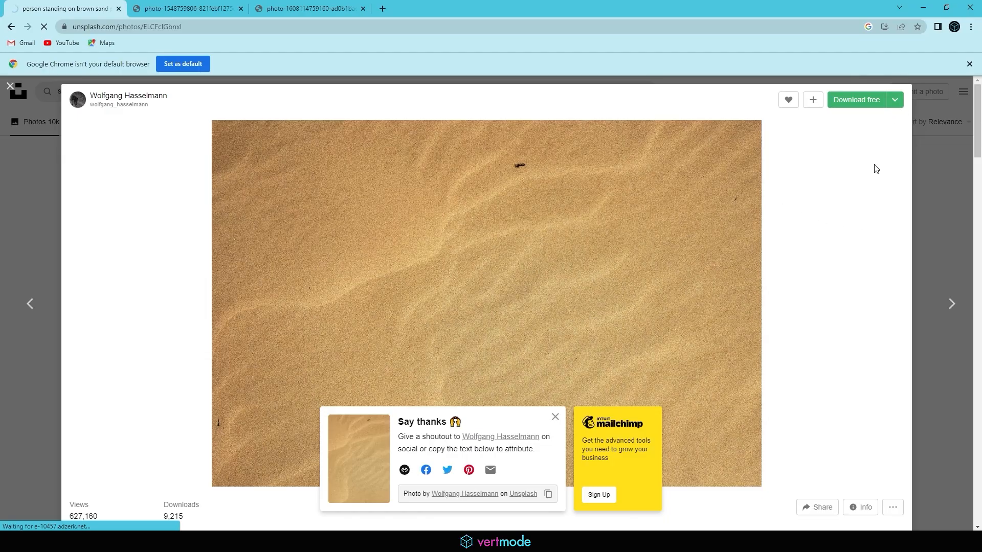
pyautogui.rightClick(58, 517)
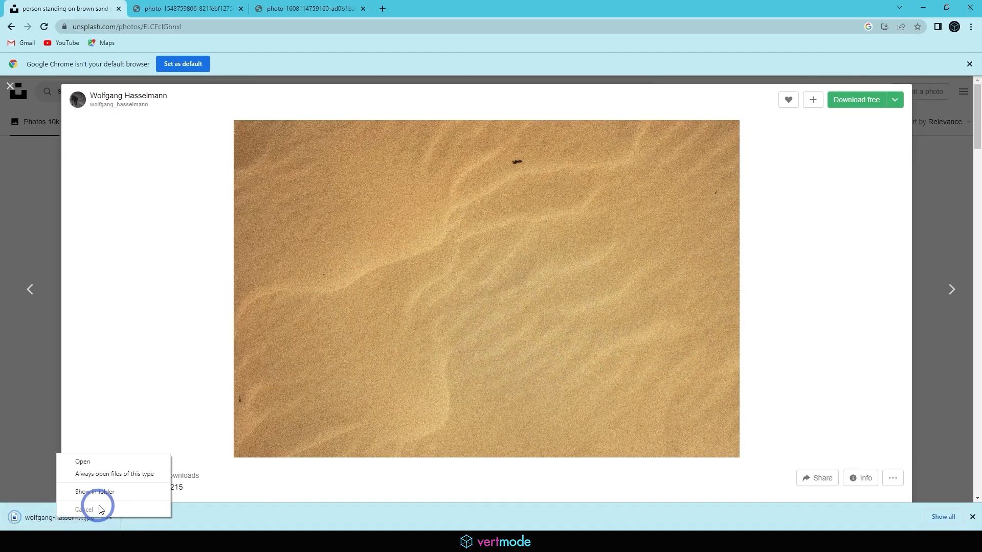
pyautogui.click(94, 493)
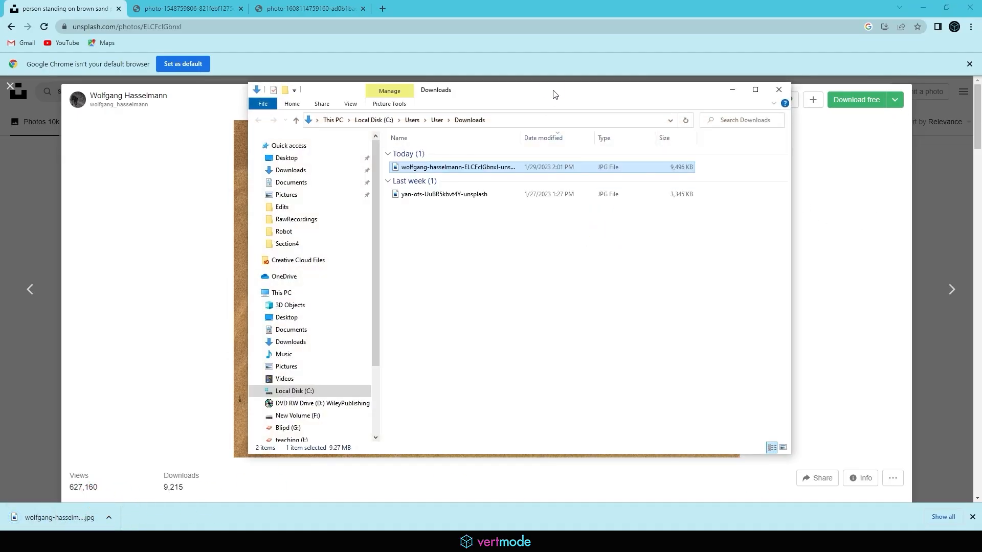
pyautogui.hotkey('alt', 'F4')
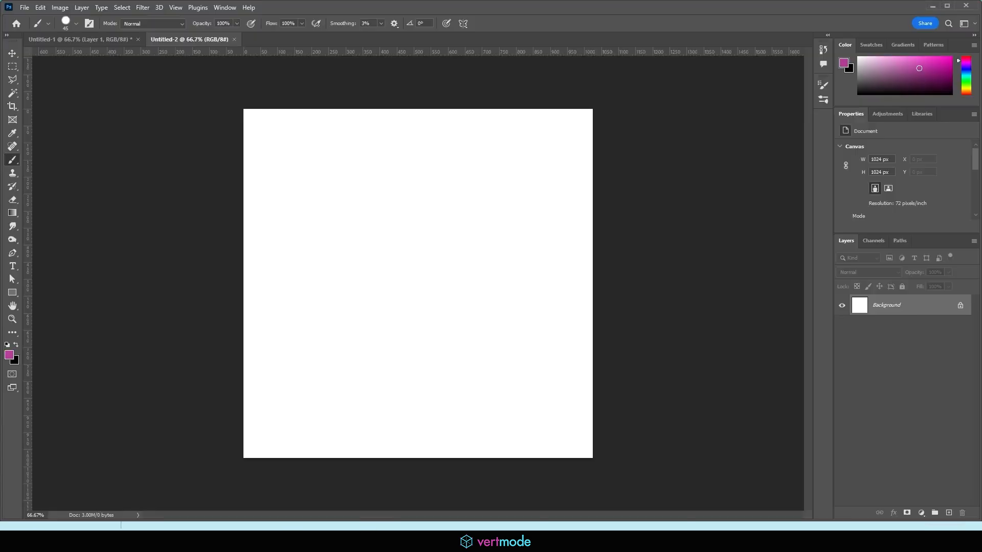
pyautogui.moveTo(386, 207); pyautogui.dragTo(383, 209)
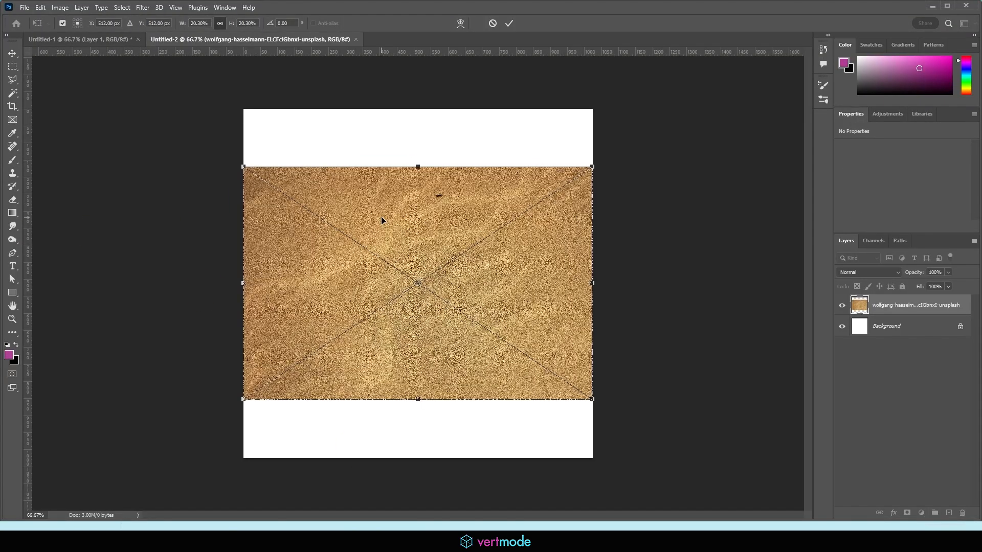
pyautogui.click(12, 53)
pyautogui.doubleClick(423, 233)
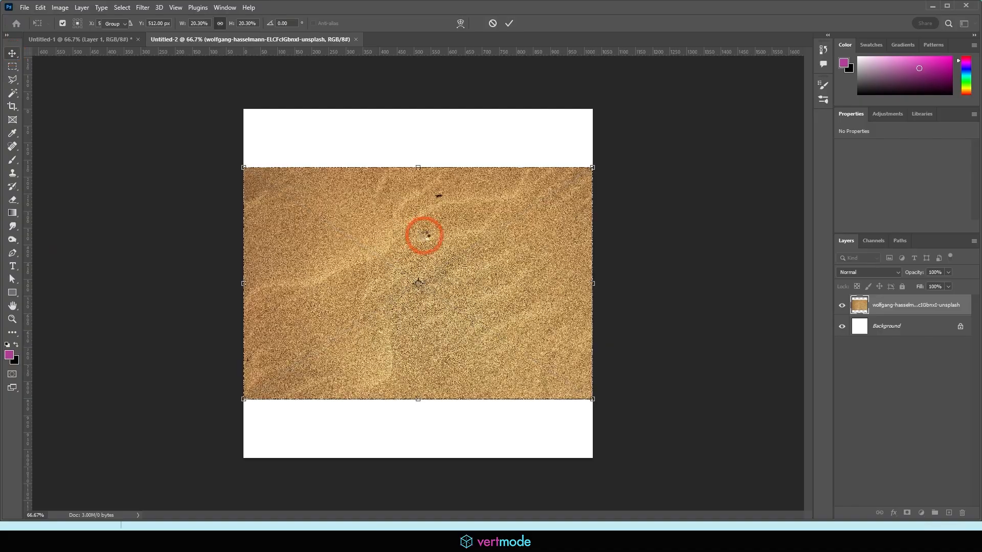
pyautogui.hotkey('ctrl', 'z')
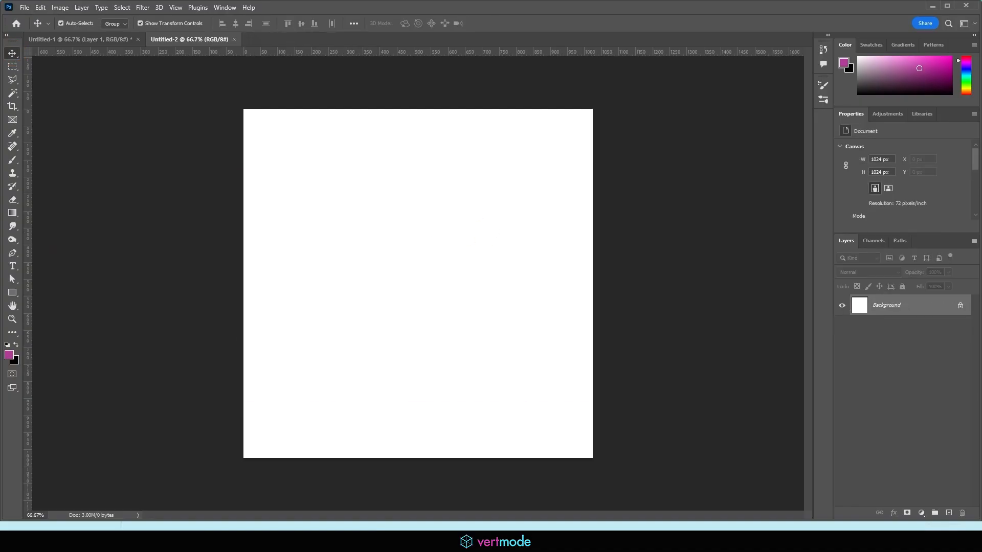
# Step: Open the downloaded sand photo as its own document and add a new empty layer above the background
pyautogui.moveTo(318, 46); pyautogui.dragTo(300, 37)
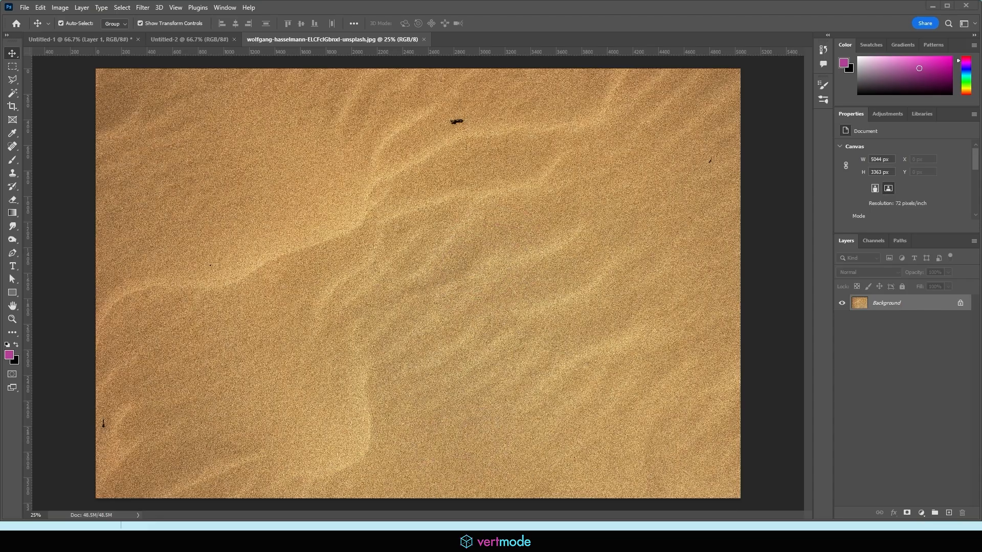
pyautogui.moveTo(951, 521)
pyautogui.mouseDown()
pyautogui.moveTo(958, 513)
pyautogui.moveTo(913, 502)
pyautogui.mouseUp()
pyautogui.click(487, 436)
pyautogui.click(964, 526)
pyautogui.click(948, 513)
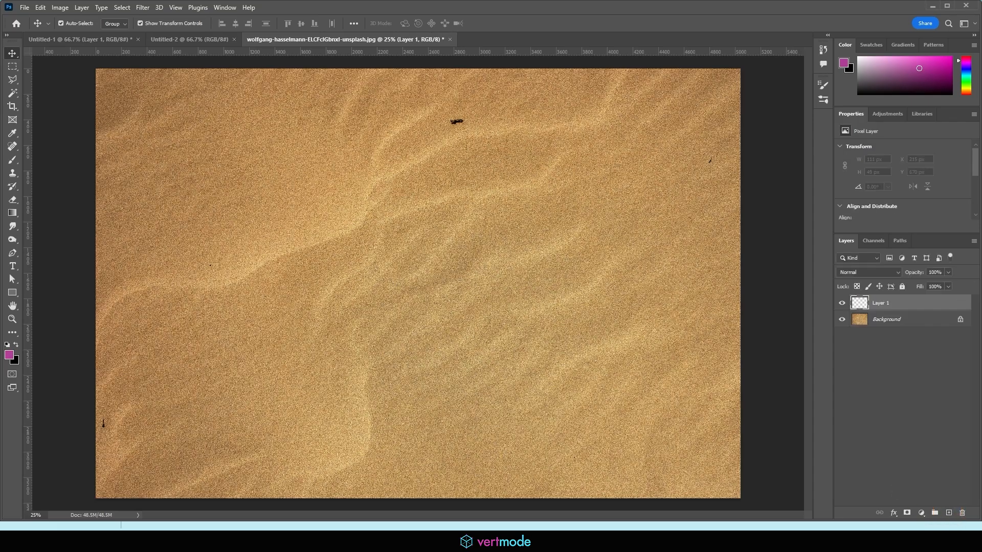
# Step: Activate the Clone Stamp tool for the new empty layer and have it sample All Layers
pyautogui.moveTo(17, 185)
pyautogui.mouseDown()
pyautogui.moveTo(37, 190)
pyautogui.moveTo(28, 163)
pyautogui.mouseUp()
pyautogui.click(14, 173)
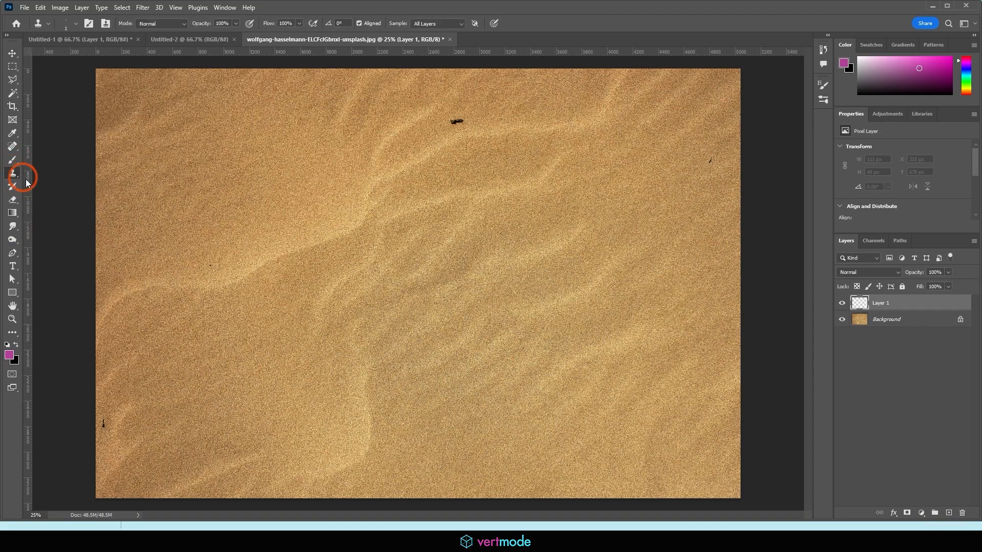
pyautogui.rightClick(13, 172)
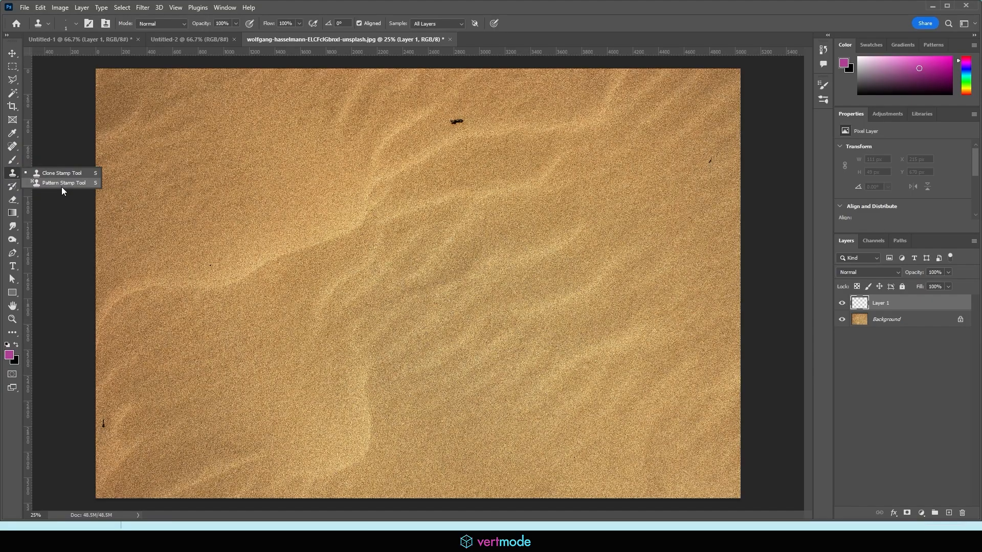
pyautogui.click(51, 174)
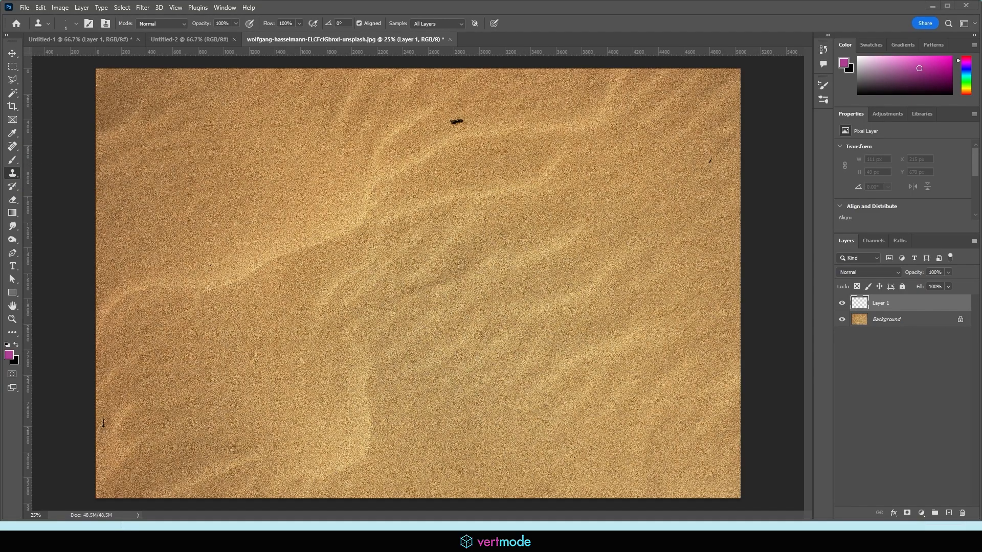
pyautogui.moveTo(881, 314)
pyautogui.mouseDown()
pyautogui.moveTo(894, 299)
pyautogui.moveTo(882, 314)
pyautogui.moveTo(899, 315)
pyautogui.mouseUp()
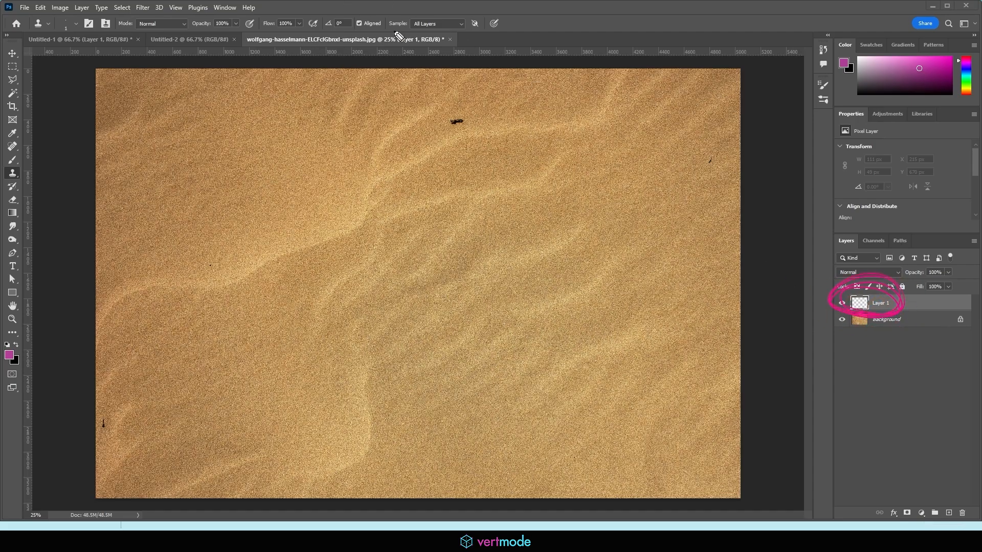
pyautogui.moveTo(394, 23)
pyautogui.mouseDown()
pyautogui.moveTo(452, 25)
pyautogui.moveTo(460, 39)
pyautogui.moveTo(421, 24)
pyautogui.mouseUp()
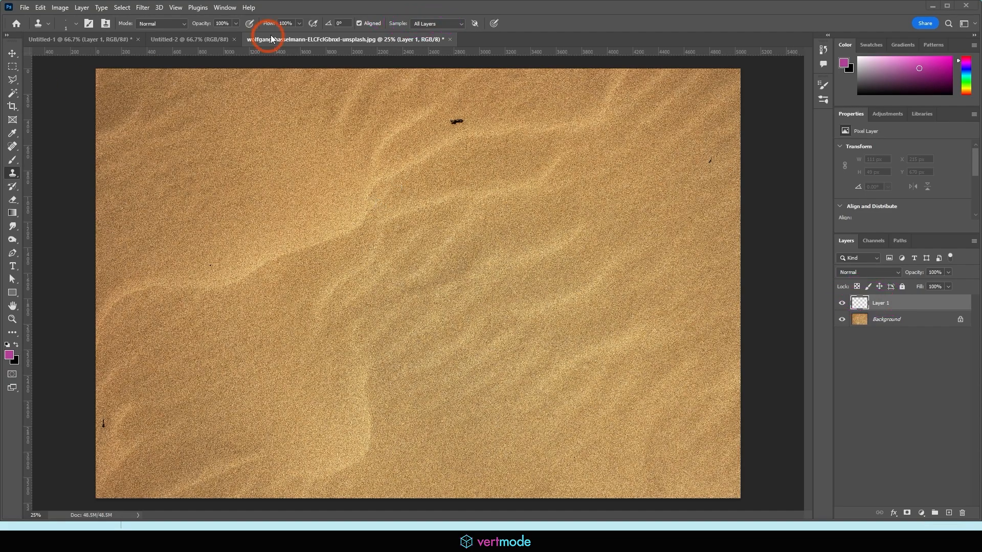
pyautogui.click(459, 23)
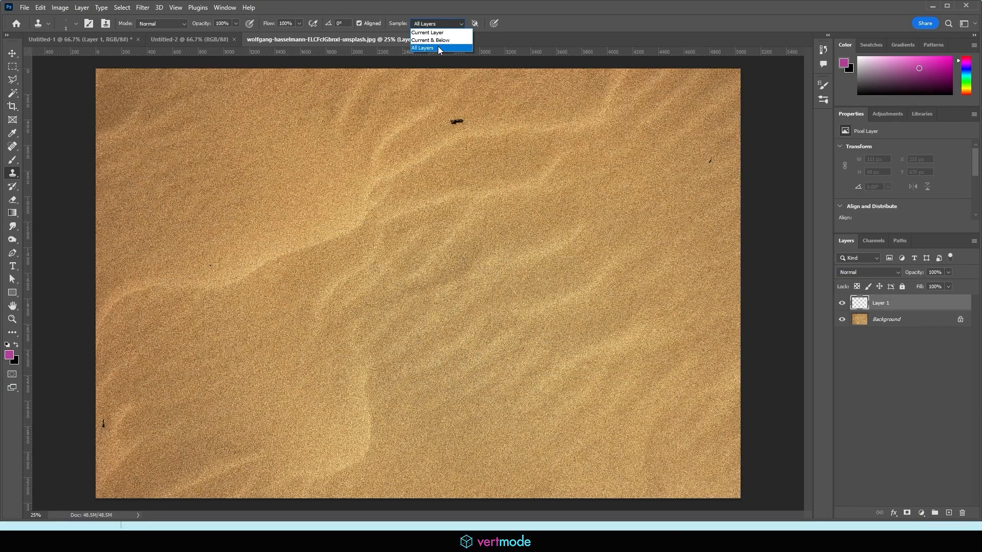
pyautogui.click(444, 21)
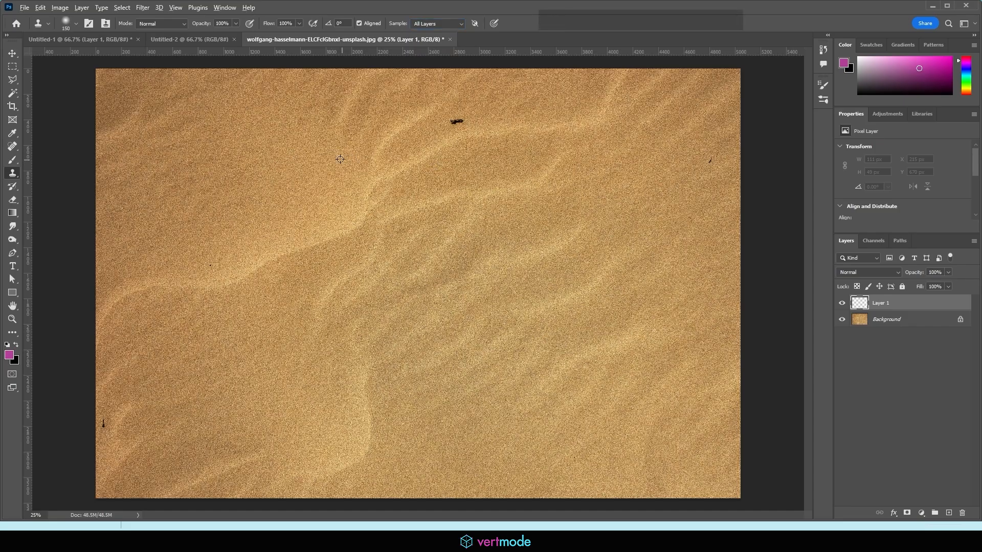
pyautogui.keyDown('alt'); pyautogui.click(301, 168); pyautogui.keyUp('alt')
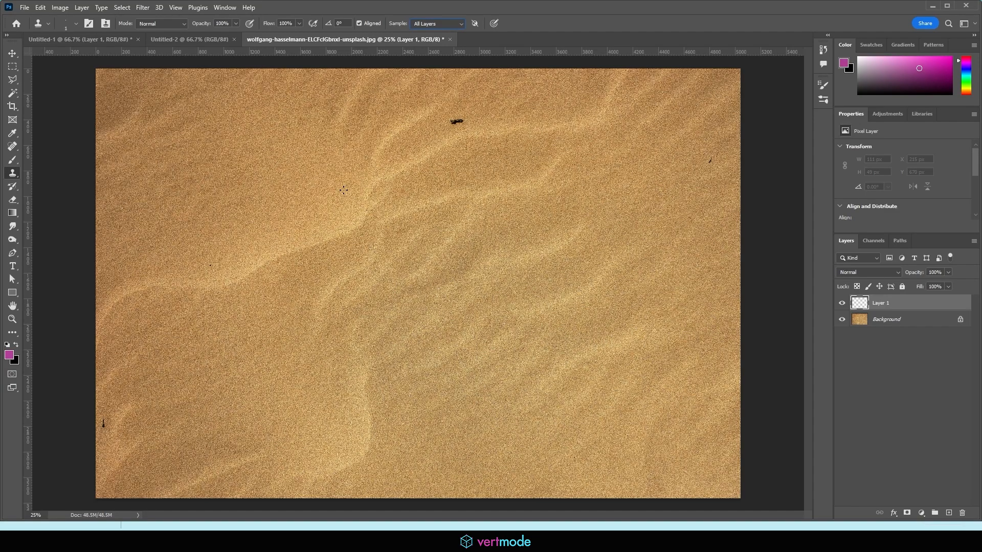
pyautogui.click(358, 195)
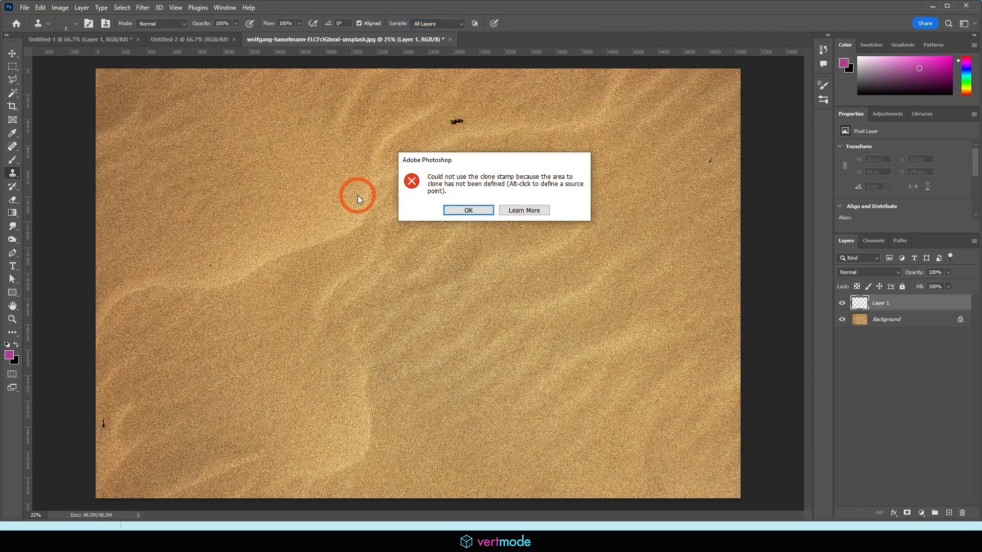
pyautogui.click(460, 210)
pyautogui.press(']')
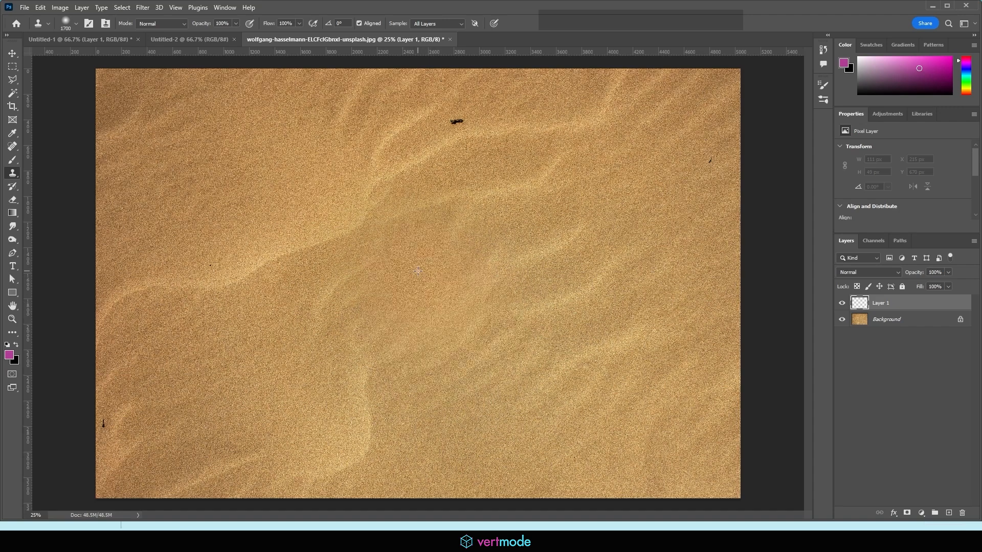
# Step: Reduce the Clone Stamp brush size to 300
pyautogui.press('[')
pyautogui.press('[')
pyautogui.press('[')
pyautogui.press('[')
pyautogui.press('[')
pyautogui.press('[')
pyautogui.press('[')
pyautogui.press('[')
pyautogui.press('[')
pyautogui.press('[')
pyautogui.press('[')
pyautogui.press('[')
pyautogui.press('[')
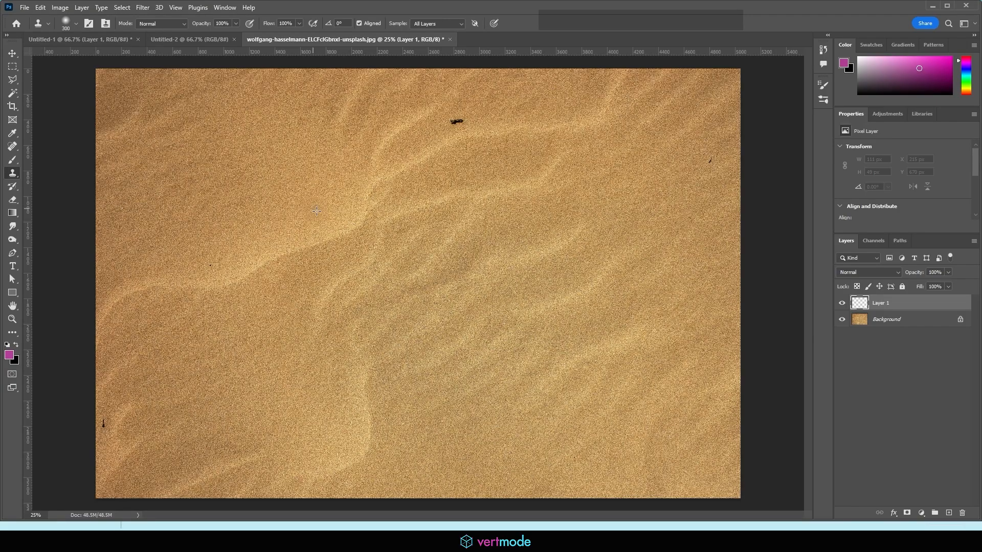
# Step: Clone clean nearby sand onto Layer 1 over the dark specks near the photo's upper edge, right edge and lower left edge
pyautogui.keyDown('alt'); pyautogui.click(261, 190); pyautogui.keyUp('alt')
pyautogui.keyDown('alt'); pyautogui.click(534, 94); pyautogui.keyUp('alt')
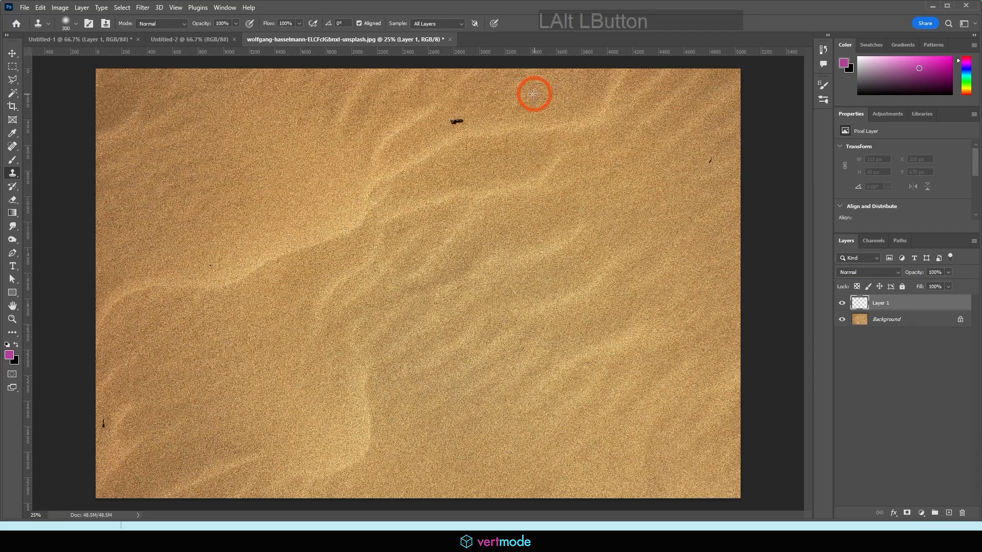
pyautogui.click(459, 118)
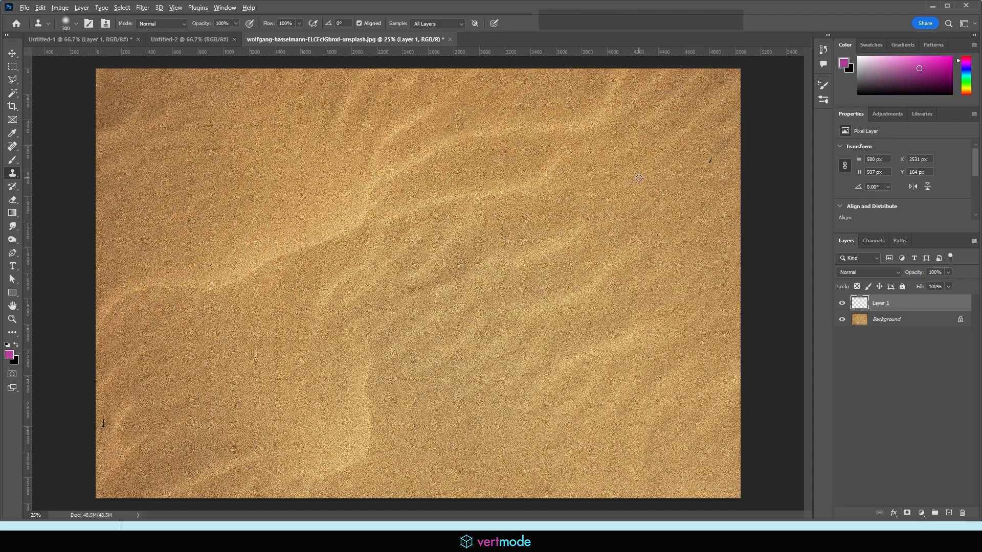
pyautogui.keyDown('alt'); pyautogui.click(642, 177); pyautogui.keyUp('alt')
pyautogui.click(714, 158)
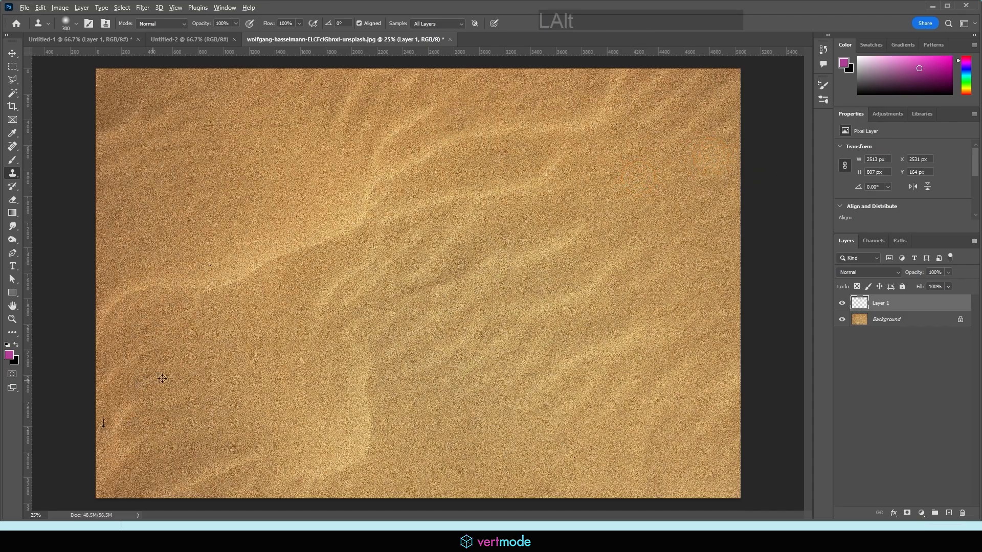
pyautogui.keyDown('alt'); pyautogui.click(162, 378); pyautogui.keyUp('alt')
pyautogui.click(103, 424)
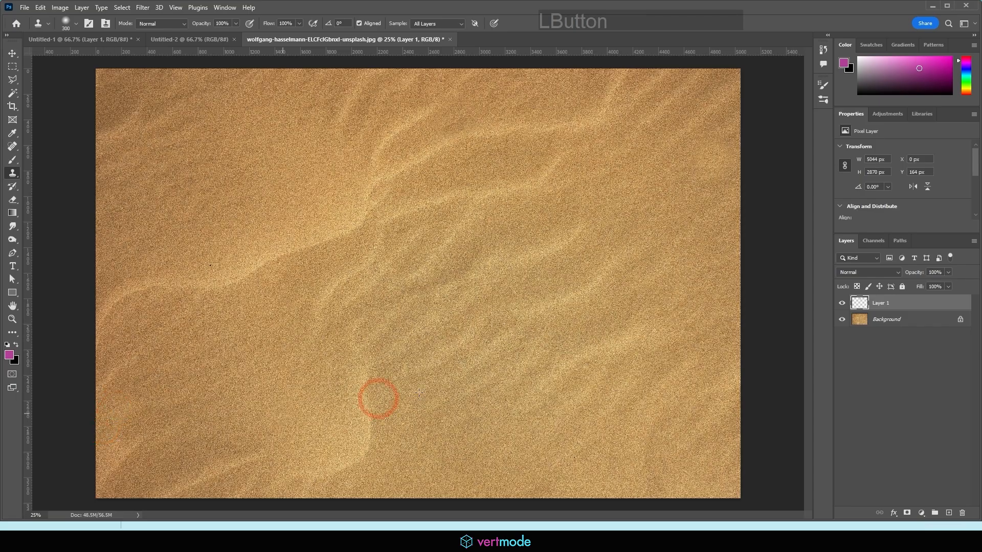
# Step: Hide and show the Background and Layer 1 in turn to examine the cloned patches and compare the photo with and without them
pyautogui.click(842, 319)
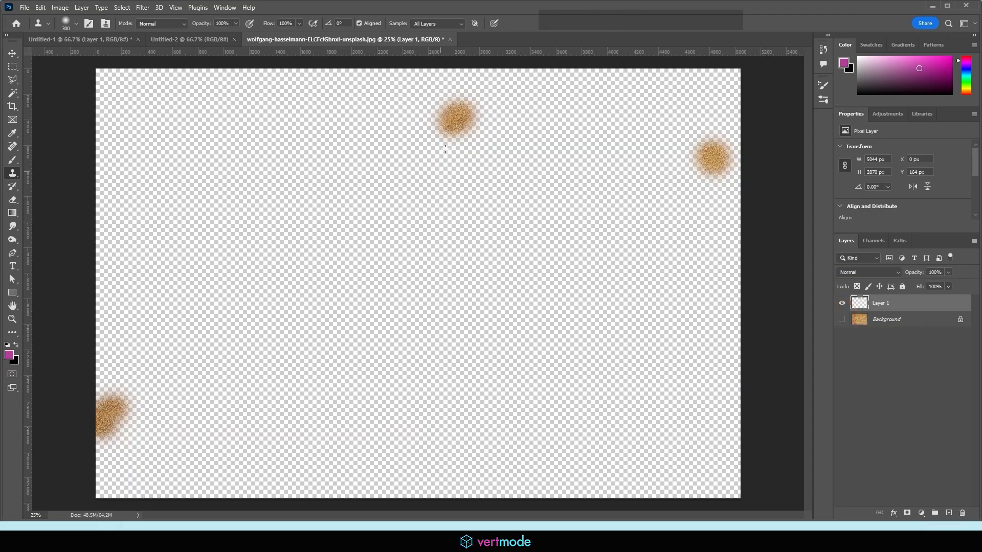
pyautogui.click(842, 319)
pyautogui.click(842, 303)
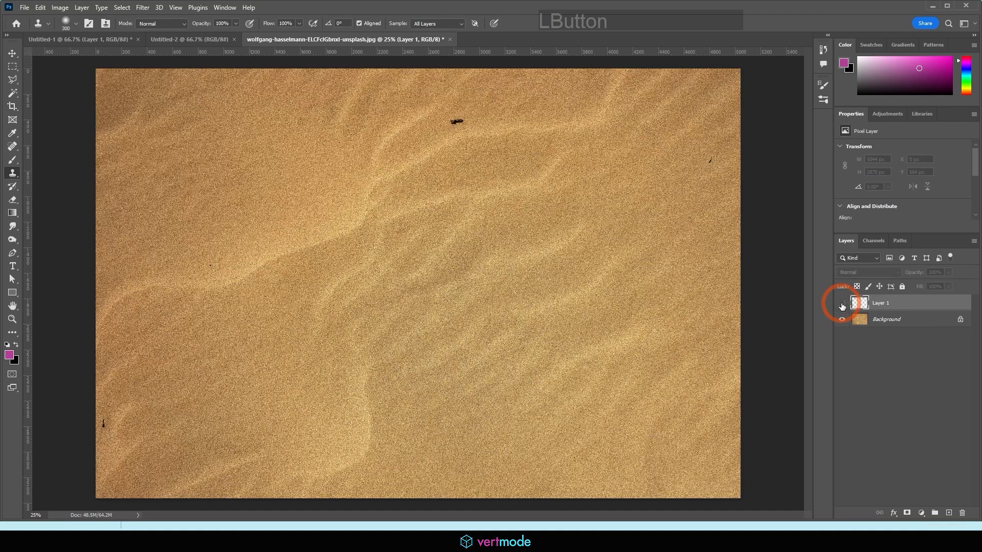
pyautogui.click(842, 304)
pyautogui.click(842, 304)
pyautogui.click(841, 303)
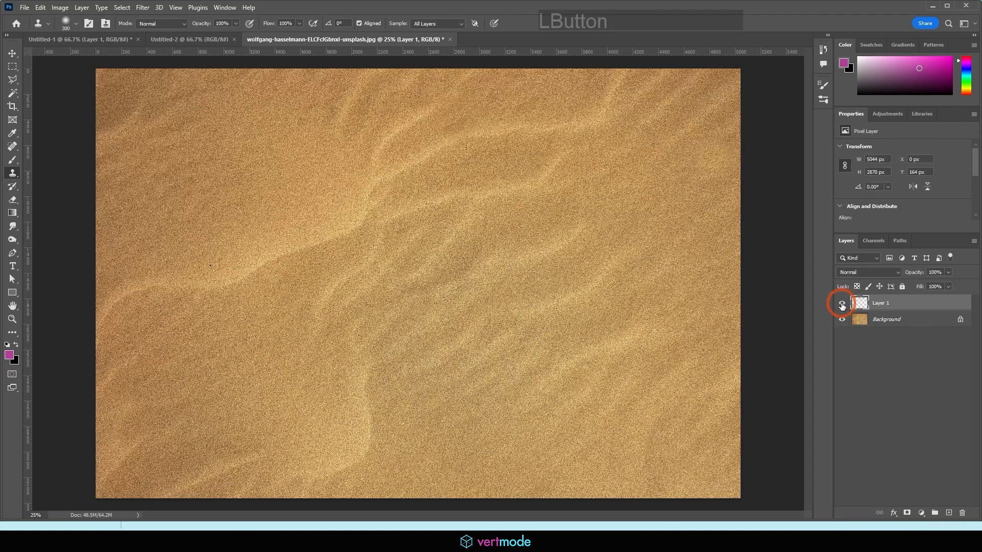
# Step: Merge Layer 1 and the Background of the sand photo into a single layer
pyautogui.keyDown('shift'); pyautogui.click(894, 321); pyautogui.keyUp('shift')
pyautogui.rightClick(893, 320)
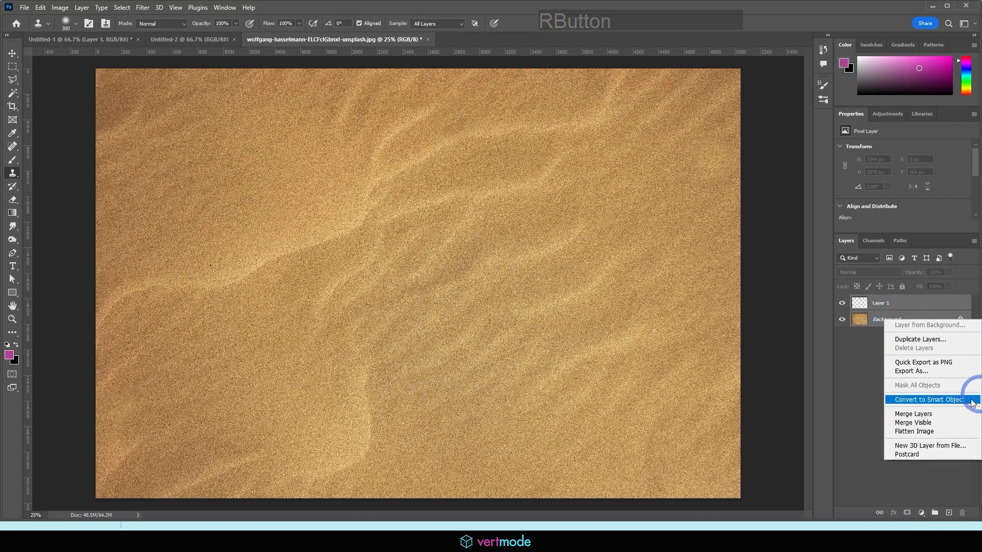
pyautogui.click(925, 414)
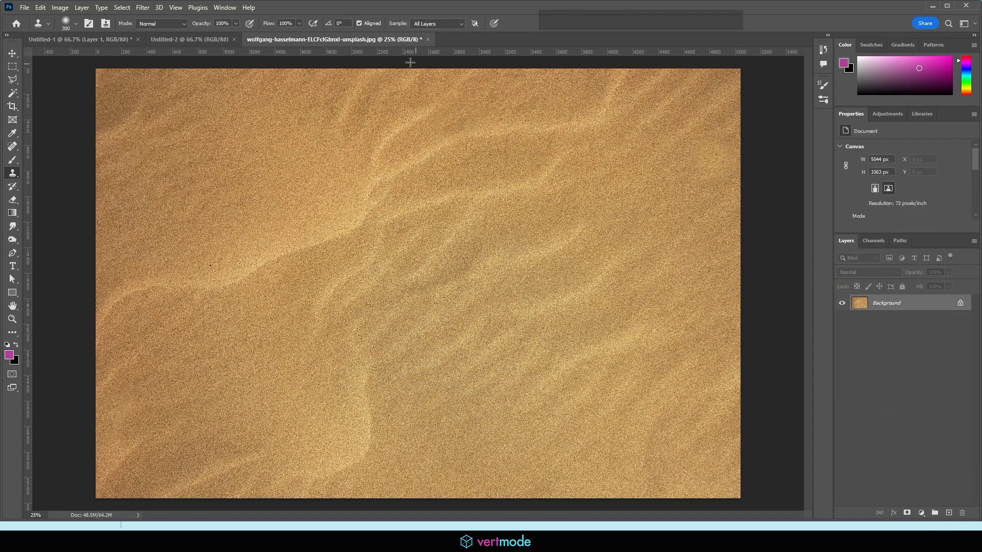
# Step: Float the sand photo's window, copy its merged layer into the Untitled-2 document, and close the photo
pyautogui.moveTo(359, 43); pyautogui.dragTo(177, 342)
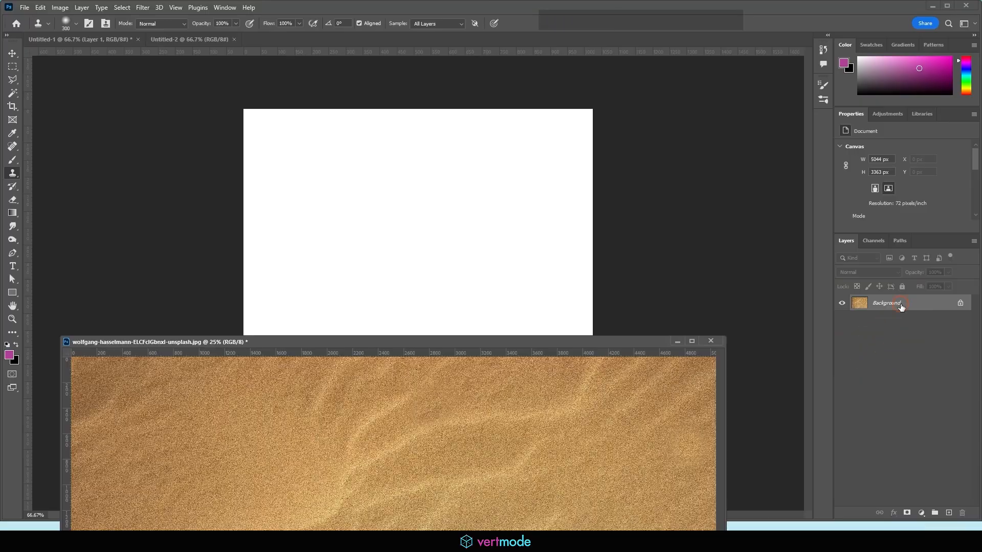
pyautogui.moveTo(898, 302); pyautogui.dragTo(383, 218)
pyautogui.click(711, 341)
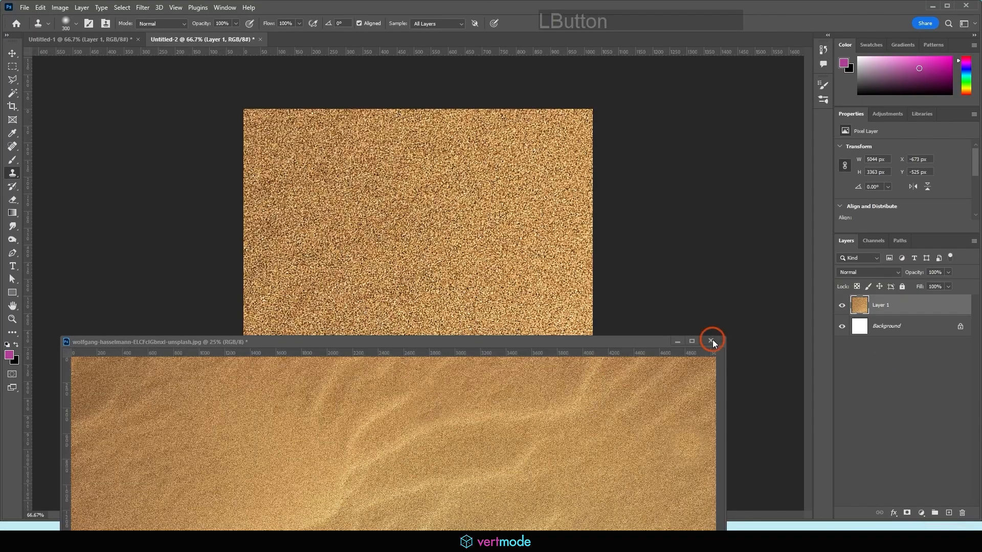
pyautogui.click(491, 203)
pyautogui.click(442, 257)
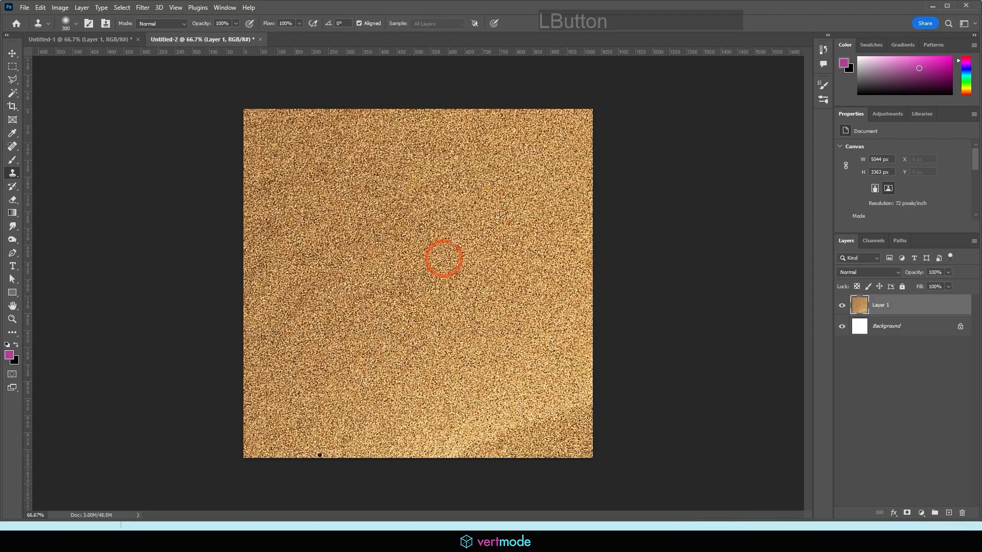
# Step: Free-transform the sand layer, aligning its upper-left corner with the canvas corner and scaling it proportionally to about 38%
pyautogui.hotkey('ctrl', '-')
pyautogui.hotkey('ctrl', '-')
pyautogui.hotkey('ctrl', '-')
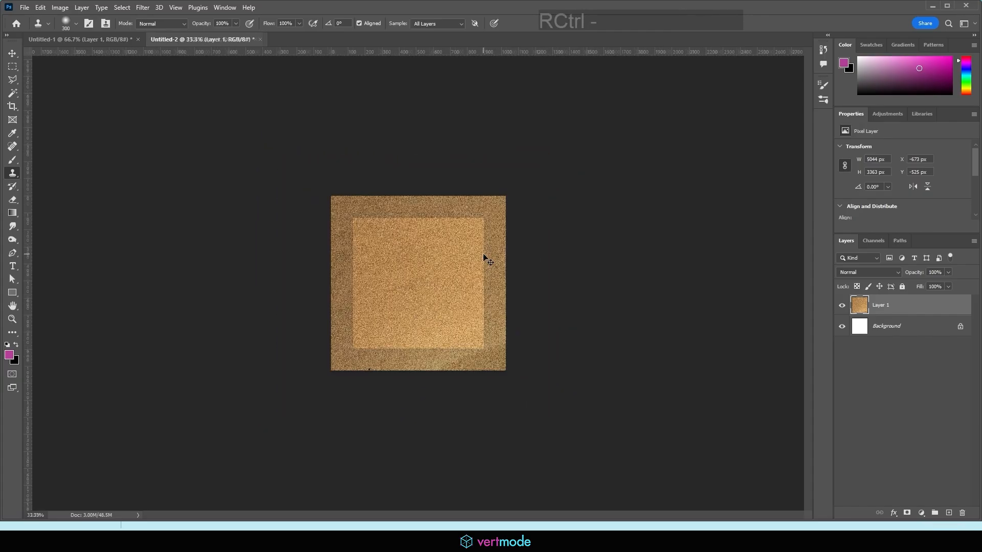
pyautogui.hotkey('ctrl', '-')
pyautogui.hotkey('ctrl', 't')
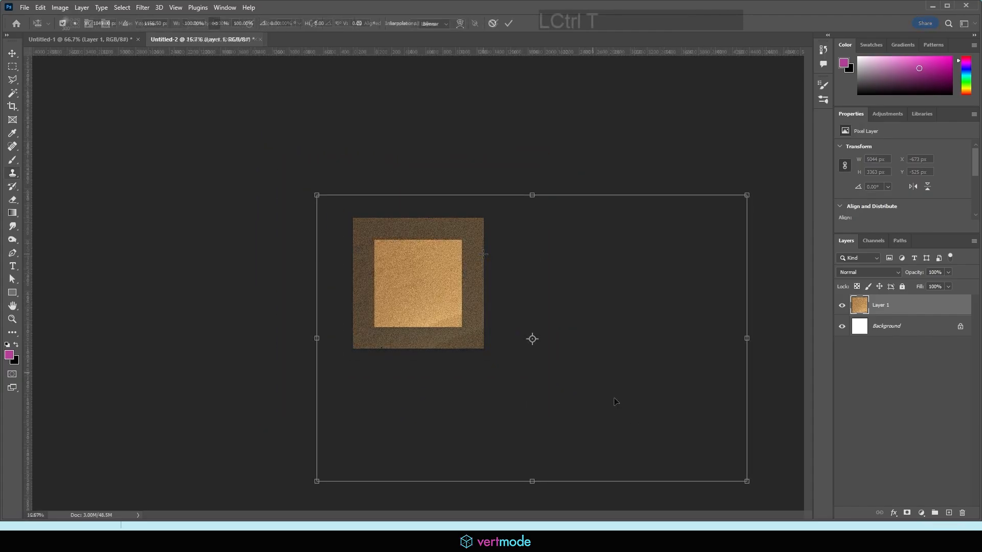
pyautogui.moveTo(434, 274); pyautogui.dragTo(489, 317)
pyautogui.hotkey('ctrl', '-')
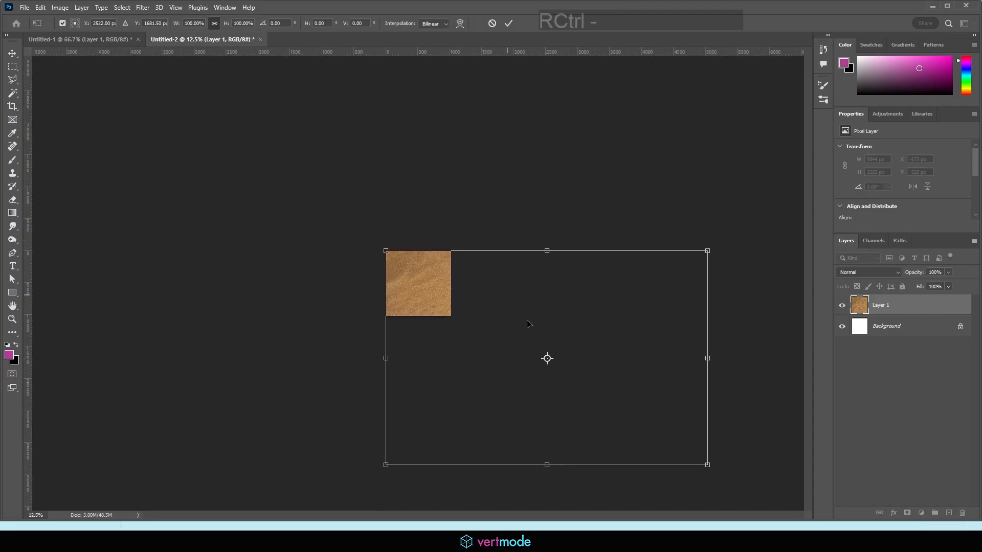
pyautogui.hotkey('ctrl', '-')
pyautogui.moveTo(613, 406); pyautogui.dragTo(573, 378)
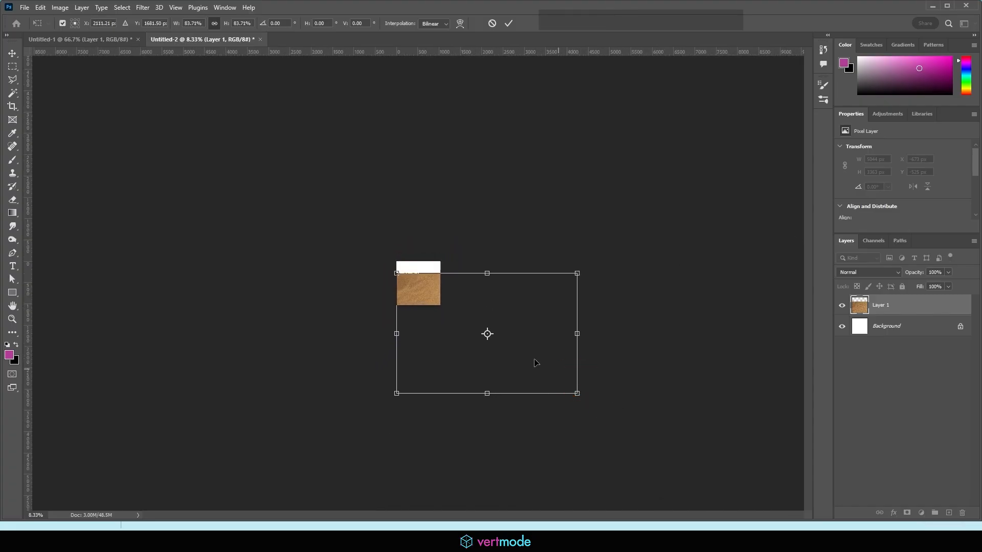
pyautogui.hotkey('ctrl', 'z')
pyautogui.moveTo(612, 406); pyautogui.dragTo(477, 313)
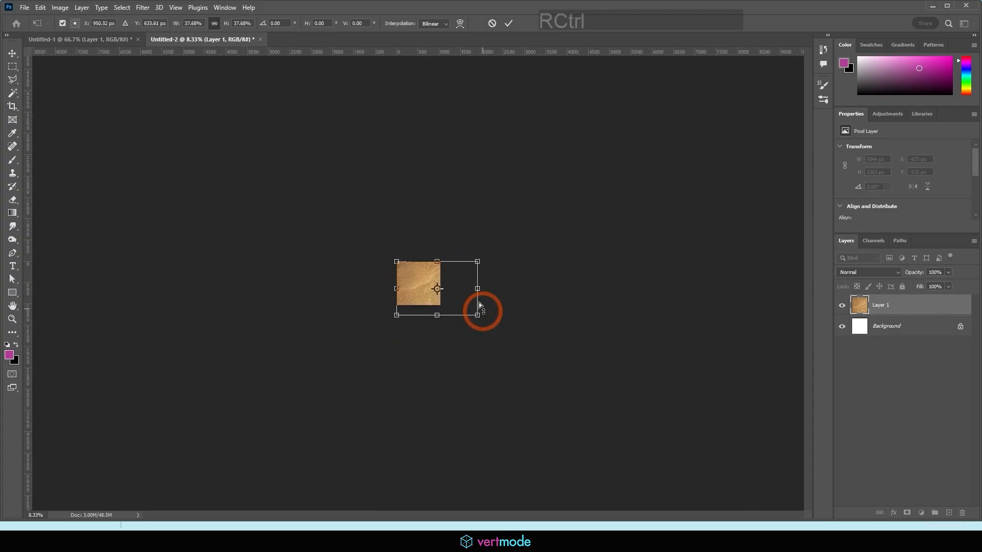
# Step: Shrink the sand layer to about 30.7% and shift it so its right and upper edges meet the canvas edges
pyautogui.hotkey('ctrl', '=')
pyautogui.hotkey('ctrl', '=')
pyautogui.hotkey('ctrl', '=')
pyautogui.hotkey('ctrl', '=')
pyautogui.hotkey('ctrl', '=')
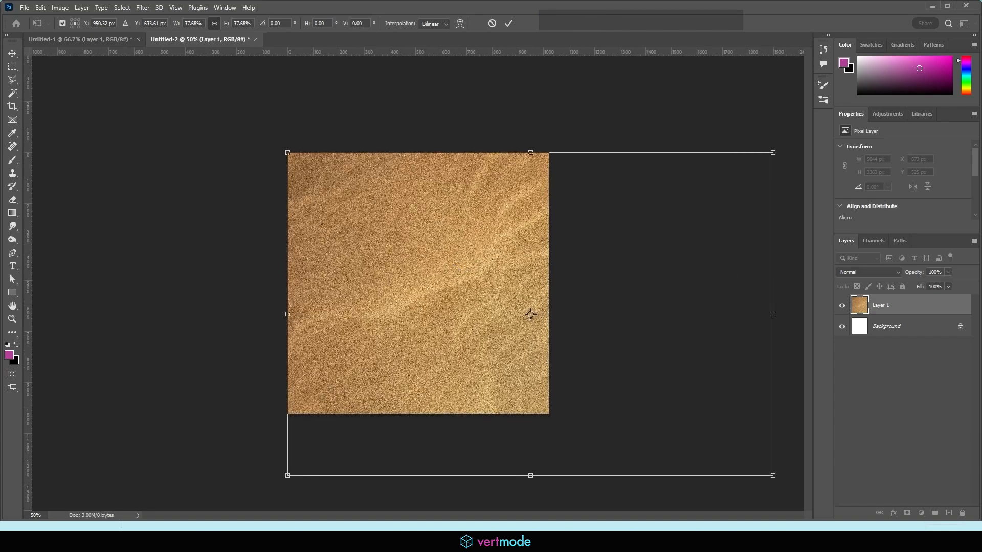
pyautogui.moveTo(773, 474); pyautogui.dragTo(655, 459)
pyautogui.moveTo(463, 309); pyautogui.dragTo(355, 310)
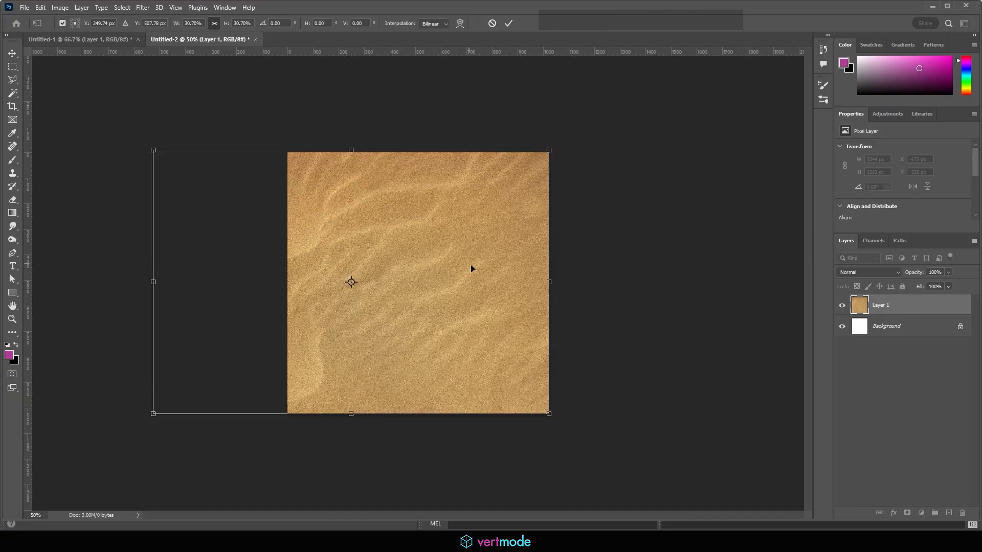
pyautogui.moveTo(471, 265)
pyautogui.mouseDown()
pyautogui.moveTo(481, 267)
pyautogui.moveTo(473, 268)
pyautogui.mouseUp()
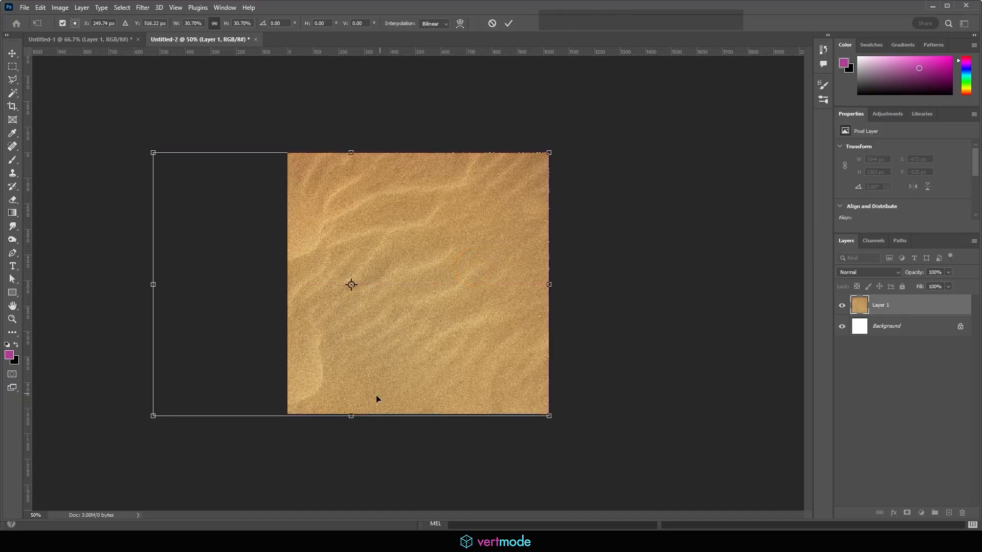
# Step: Enlarge the sand layer slightly to about 30.8% and centre it vertically so it covers the whole canvas
pyautogui.click(399, 366)
pyautogui.click(360, 411)
pyautogui.moveTo(551, 416); pyautogui.dragTo(553, 417)
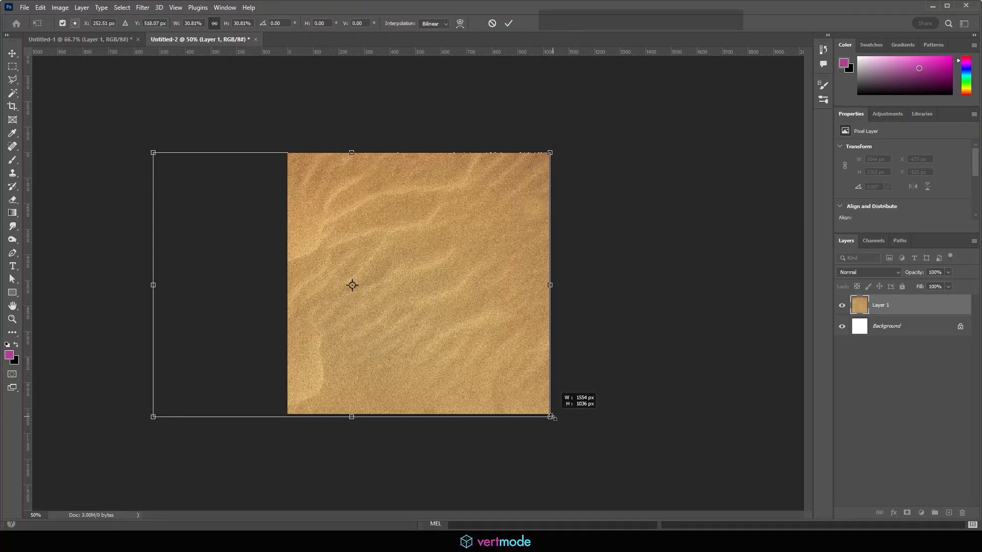
pyautogui.moveTo(526, 373); pyautogui.dragTo(366, 369)
pyautogui.click(444, 354)
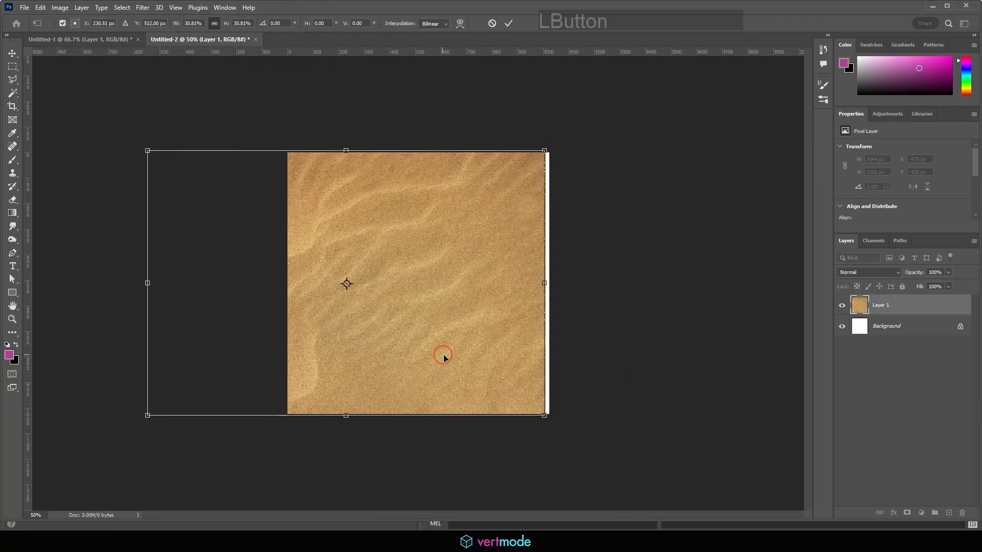
pyautogui.moveTo(444, 354); pyautogui.dragTo(468, 351)
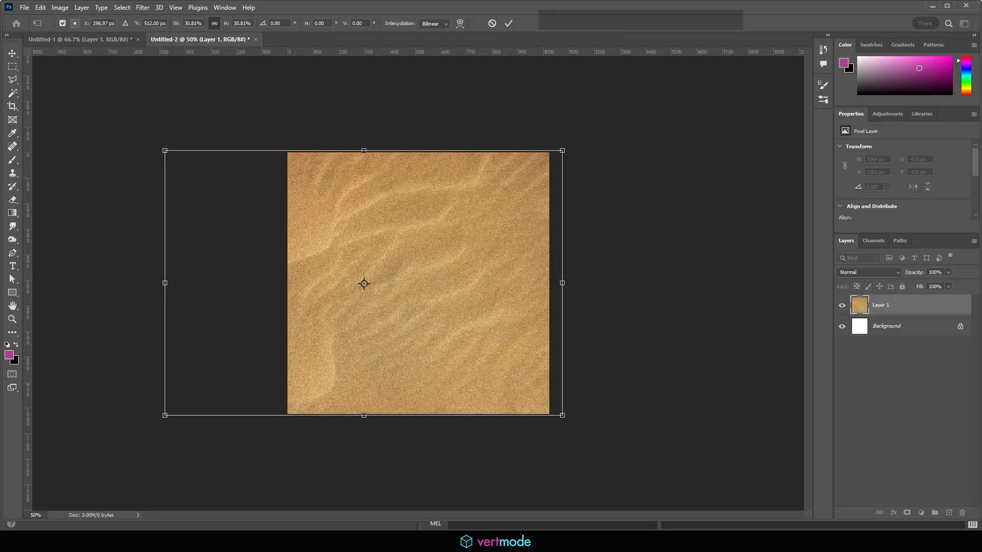
# Step: Commit the transform, move the sand layer to about X -298 px, Y -6 px, and deselect it
pyautogui.click(12, 53)
pyautogui.click(449, 235)
pyautogui.moveTo(455, 240)
pyautogui.mouseDown()
pyautogui.moveTo(470, 245)
pyautogui.moveTo(456, 243)
pyautogui.mouseUp()
pyautogui.moveTo(360, 315); pyautogui.dragTo(428, 282)
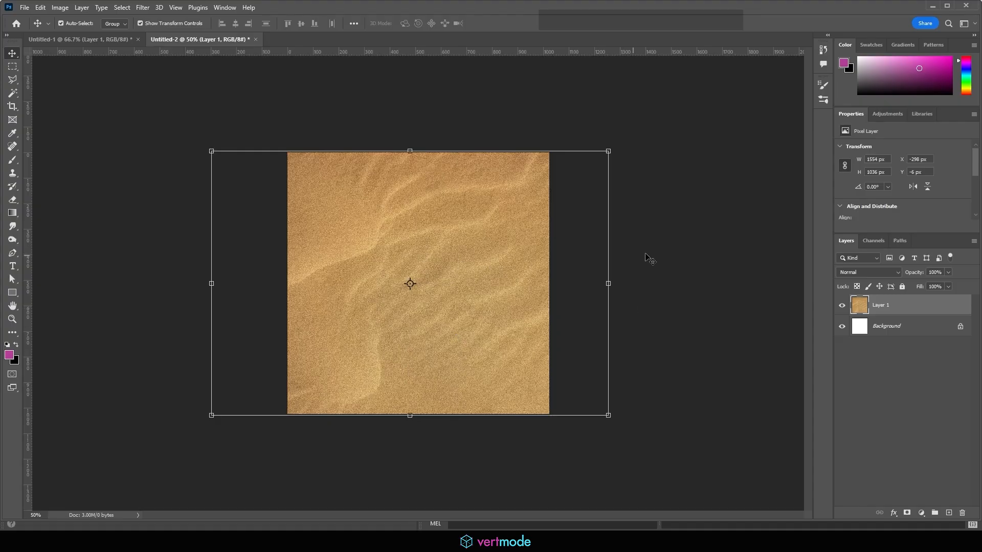
pyautogui.click(390, 151)
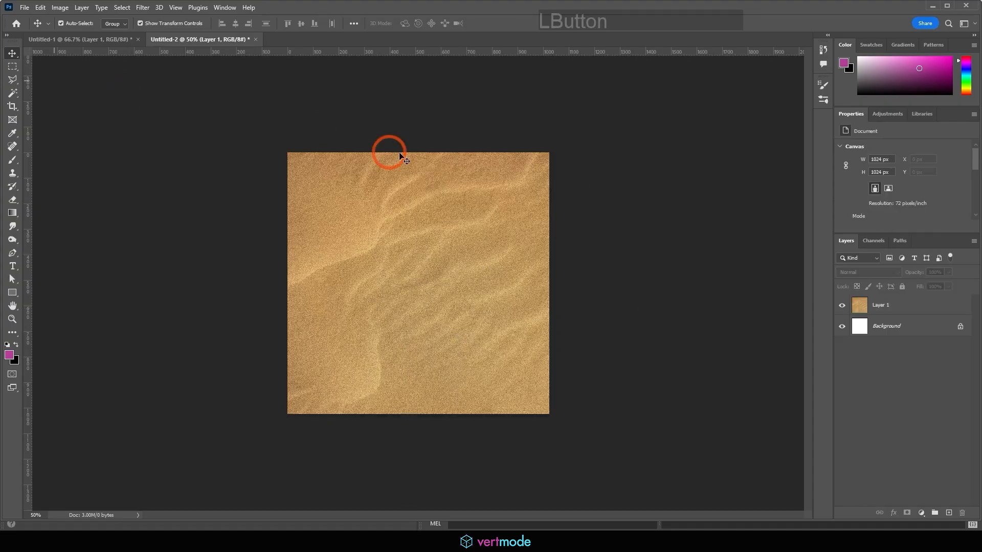
# Step: Begin saving the document on the computer, with Section4_Project > sourceimages > Set as the destination folder
pyautogui.click(24, 7)
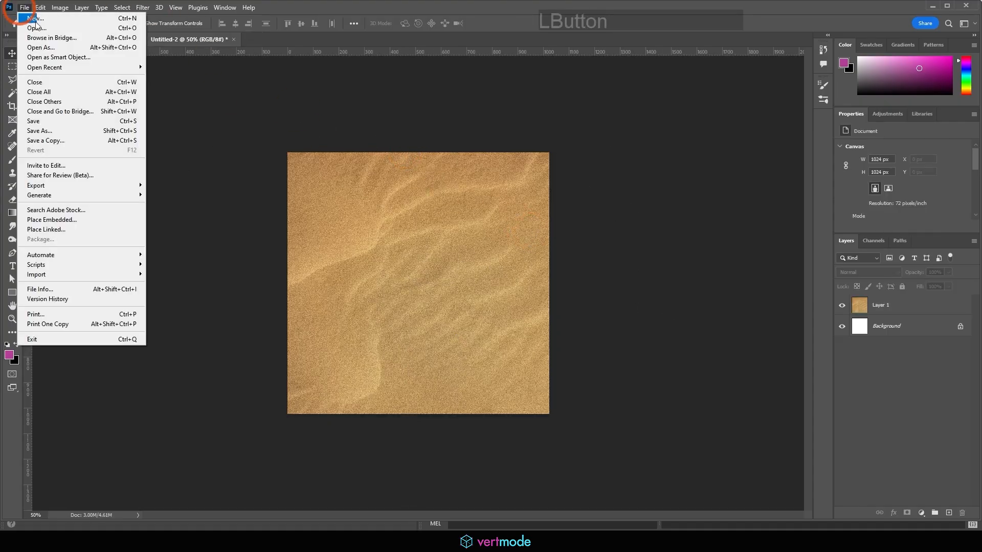
pyautogui.click(56, 131)
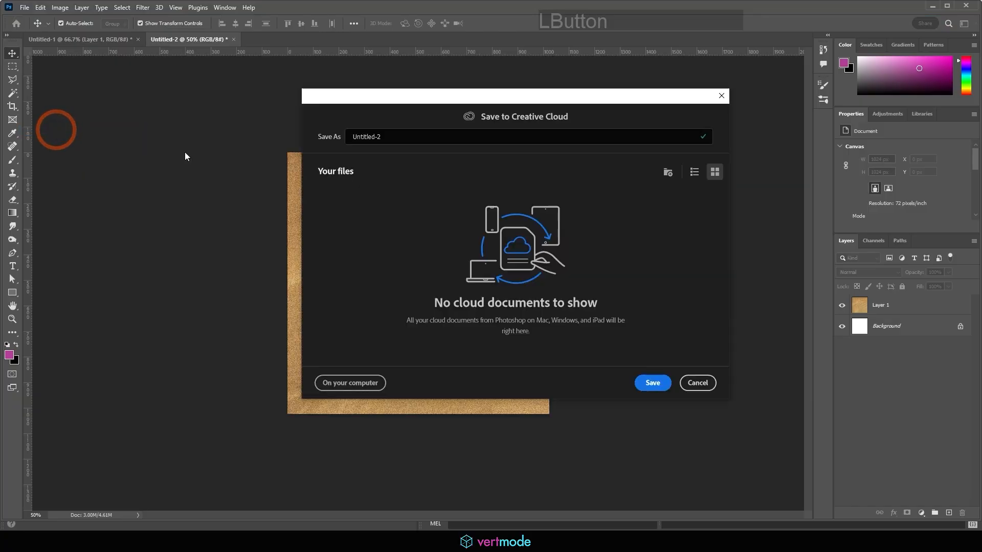
pyautogui.click(357, 384)
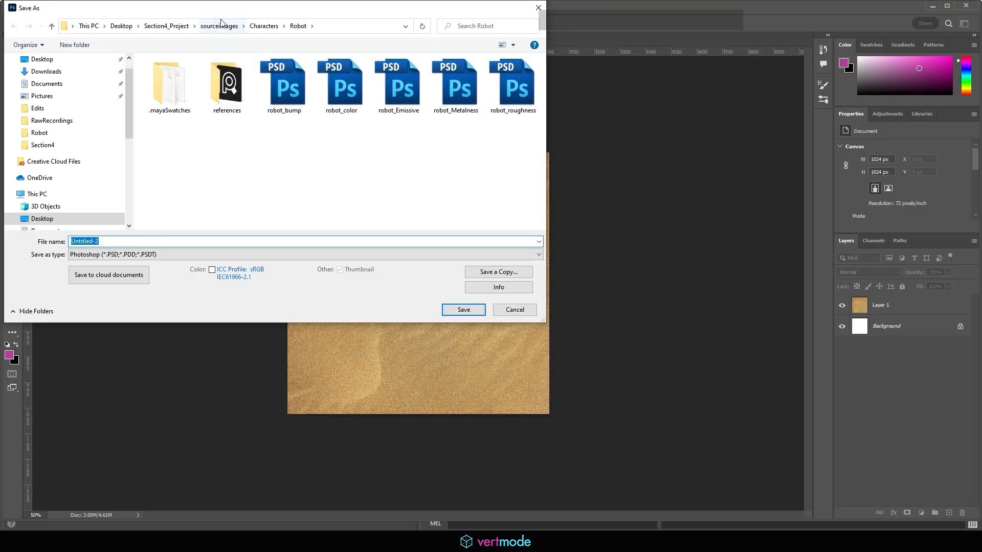
pyautogui.click(219, 26)
# Step: Create a new folder named tiles inside the Set folder
pyautogui.rightClick(252, 135)
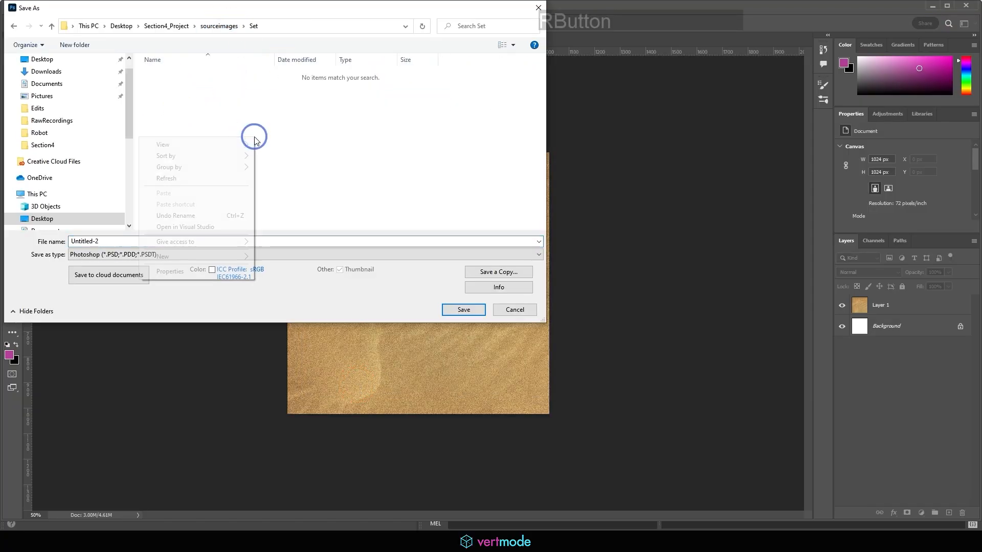
pyautogui.moveTo(182, 253)
pyautogui.click(330, 257)
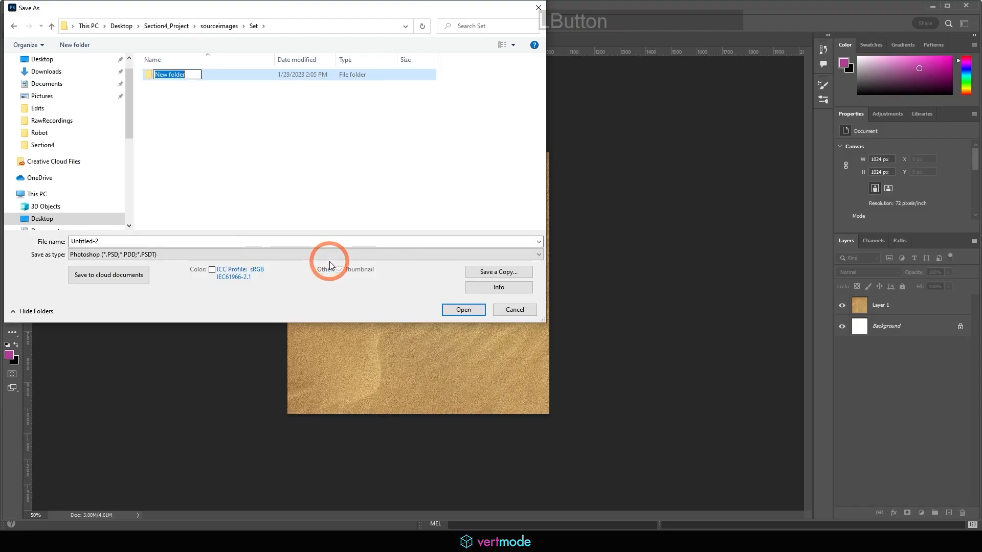
pyautogui.write('TILS')
pyautogui.press('BackSpace')
pyautogui.press('BackSpace')
pyautogui.press('BackSpace')
pyautogui.press('BackSpace')
pyautogui.press('capslock')
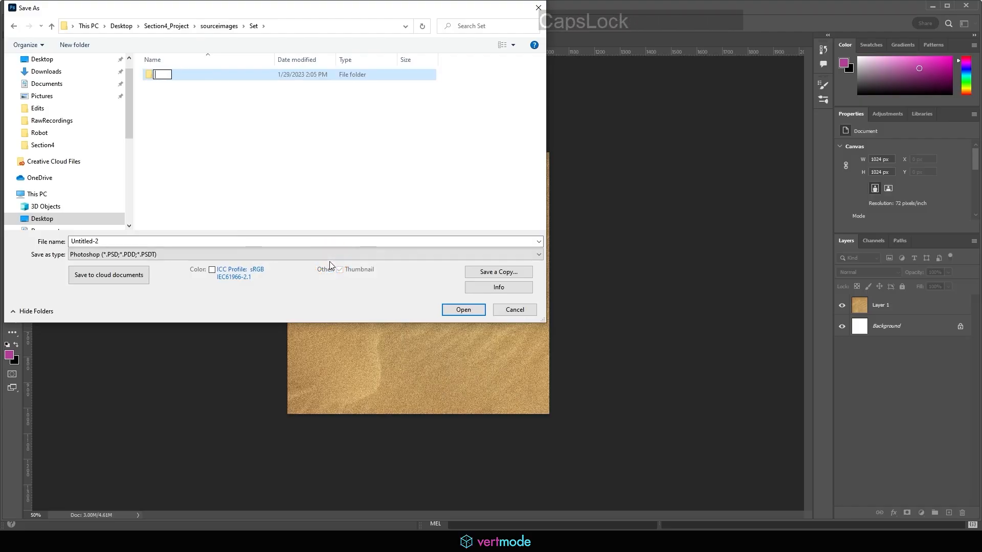
pyautogui.write('tiles')
pyautogui.press('Return')
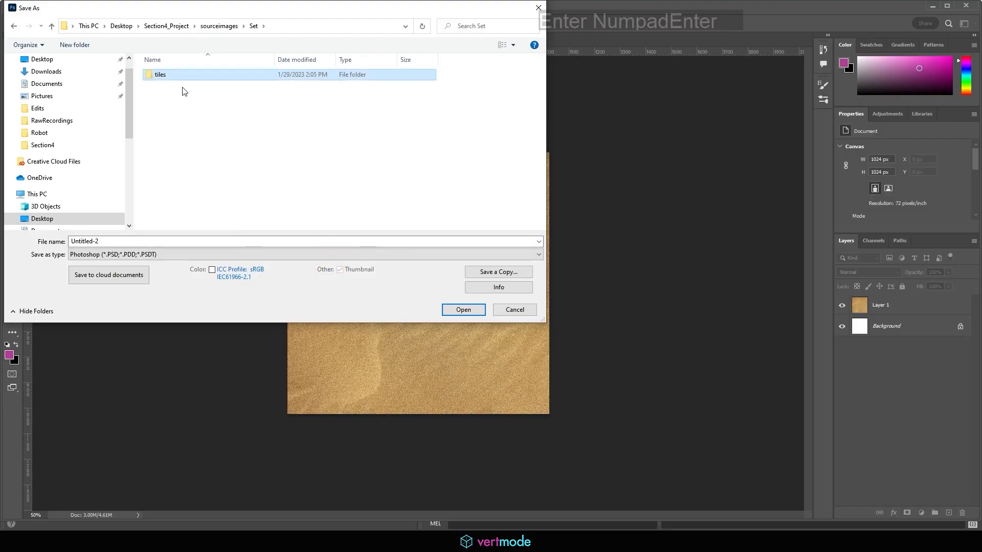
# Step: Save the document in the tiles folder as a Photoshop file named sand_color, with Maximize Compatibility enabled
pyautogui.click(153, 72)
pyautogui.doubleClick(187, 76)
pyautogui.click(160, 241)
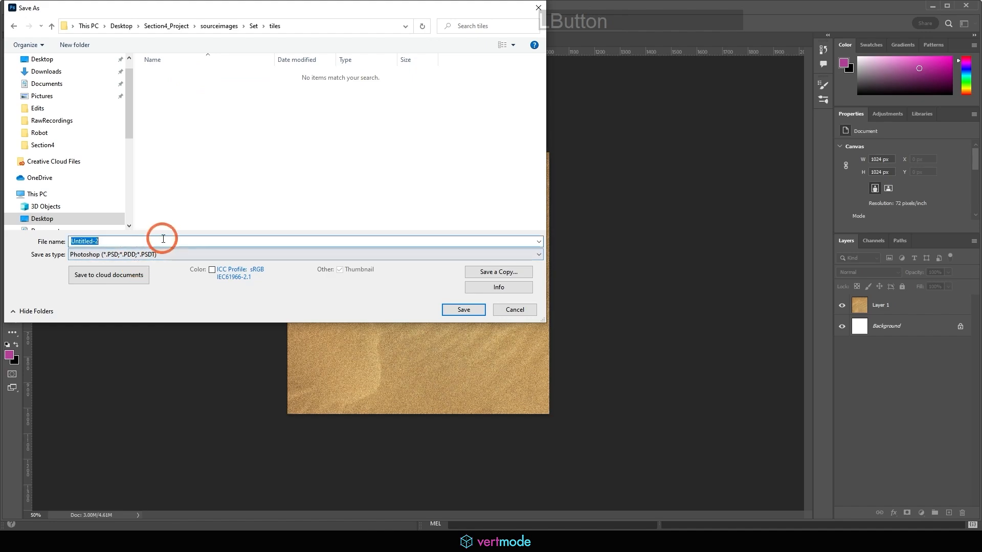
pyautogui.write('sand_color')
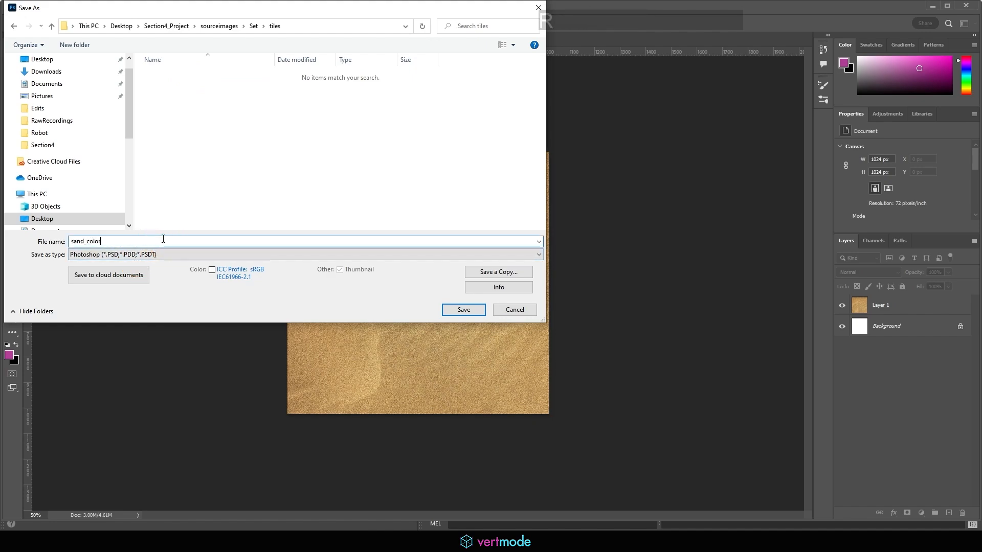
pyautogui.click(463, 309)
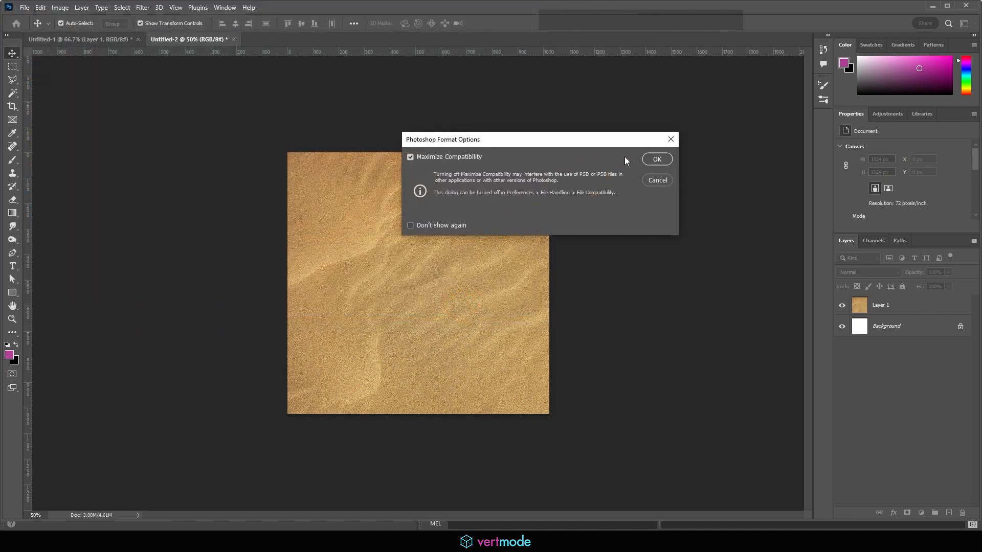
pyautogui.click(656, 160)
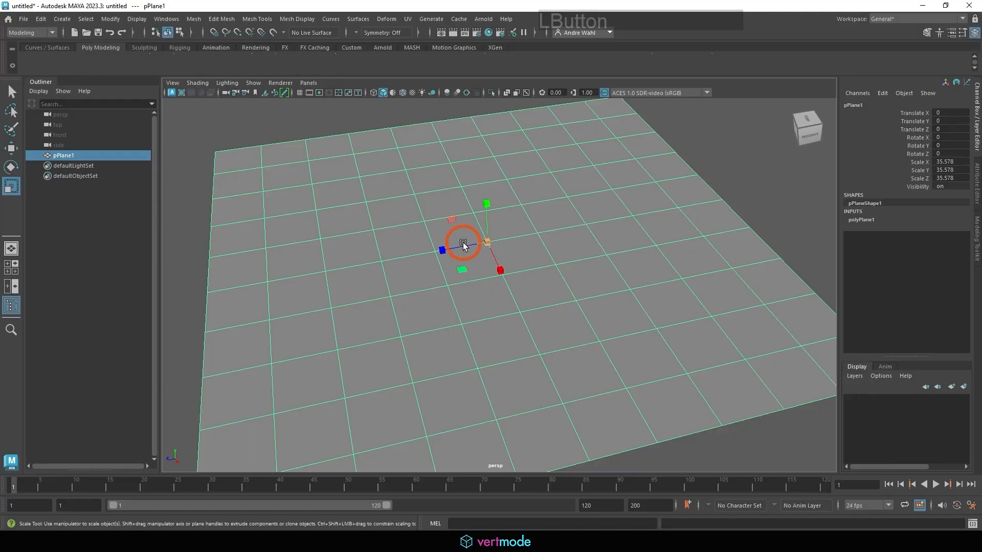
# Step: In Maya, assign a new Standard Surface material to the plane and name it sand_material
pyautogui.moveTo(307, 192); pyautogui.dragTo(325, 456, button='right')
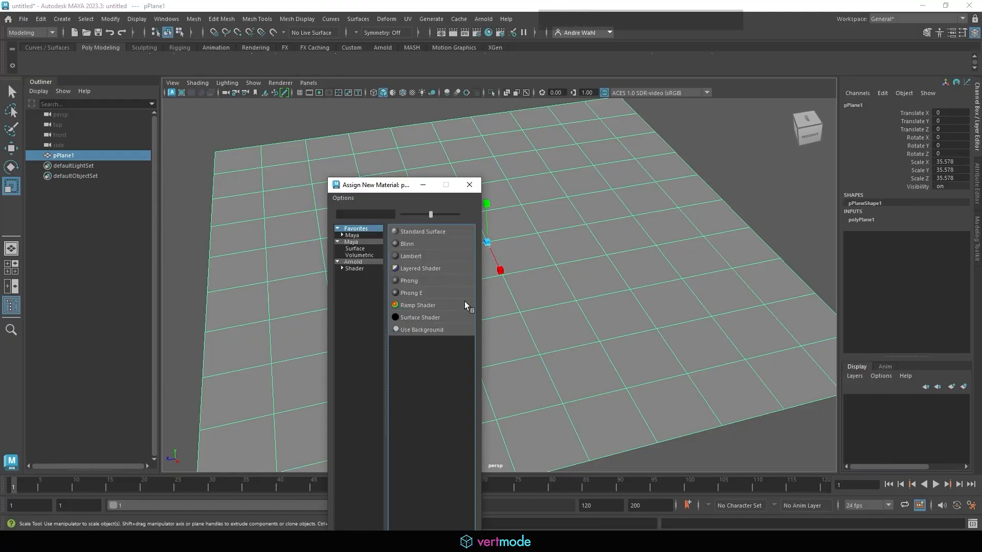
pyautogui.click(414, 233)
pyautogui.click(785, 105)
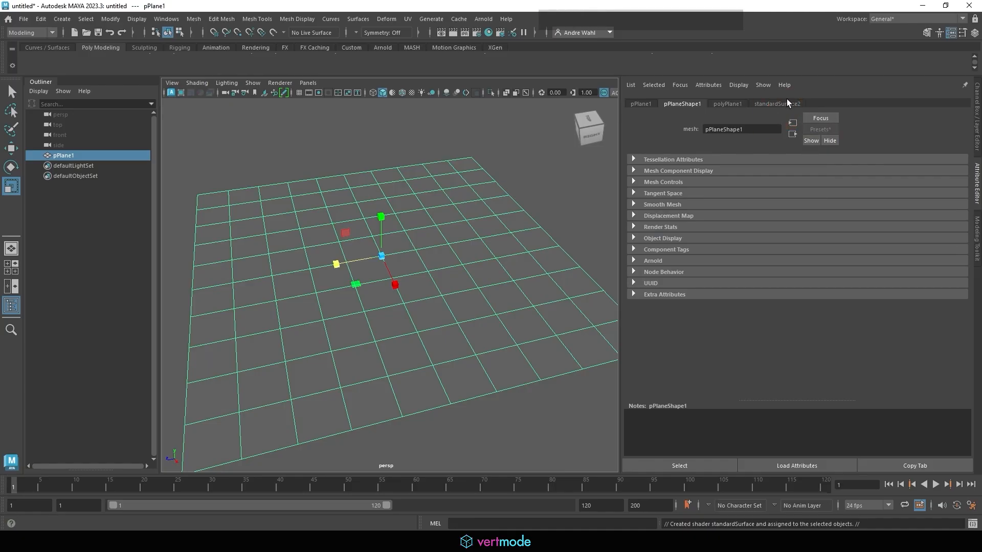
pyautogui.click(787, 101)
pyautogui.moveTo(767, 128); pyautogui.dragTo(661, 107)
pyautogui.write('s')
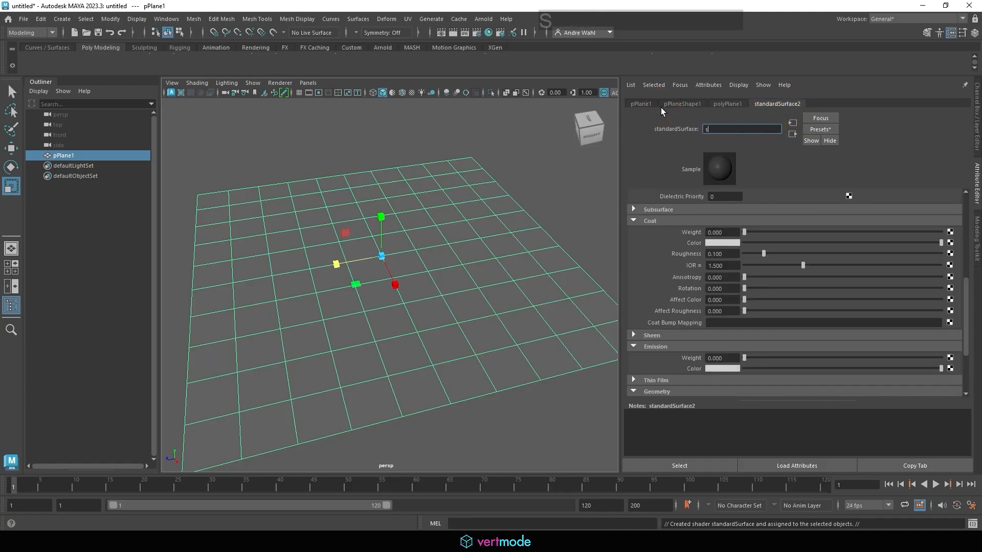
pyautogui.write('and_material')
pyautogui.press('KP_Enter')
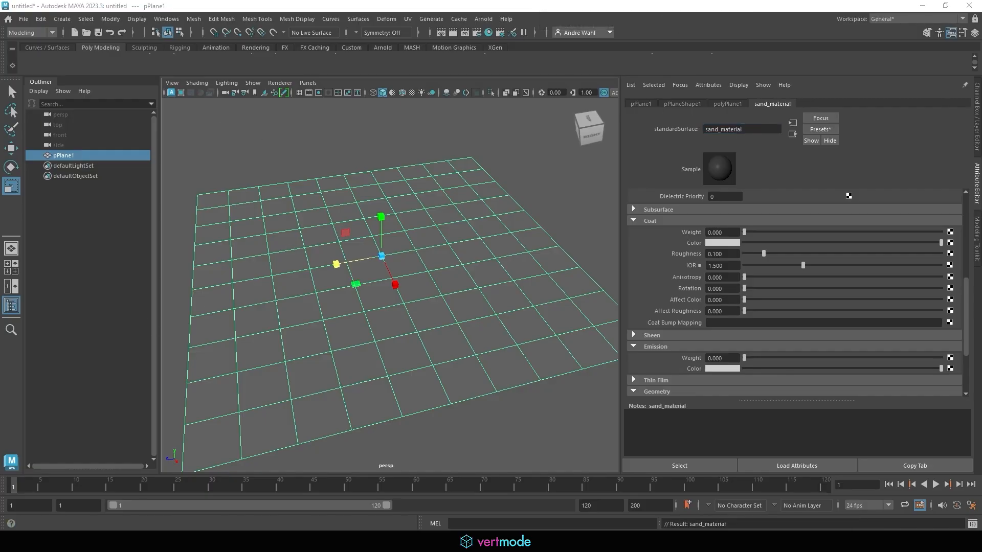
# Step: Connect a File texture node to the Base Color of sand_material
pyautogui.scroll(5, 875, 284)
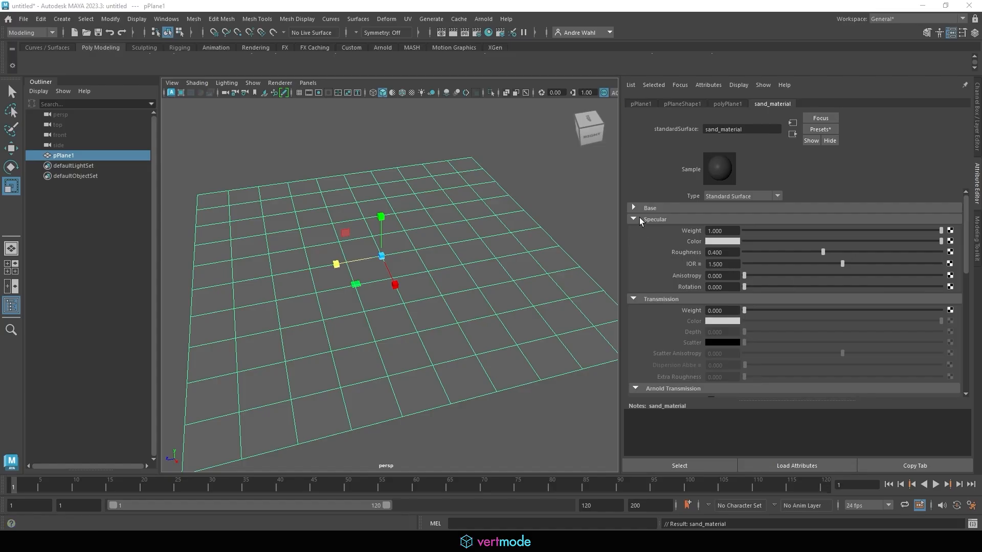
pyautogui.click(639, 218)
pyautogui.click(637, 208)
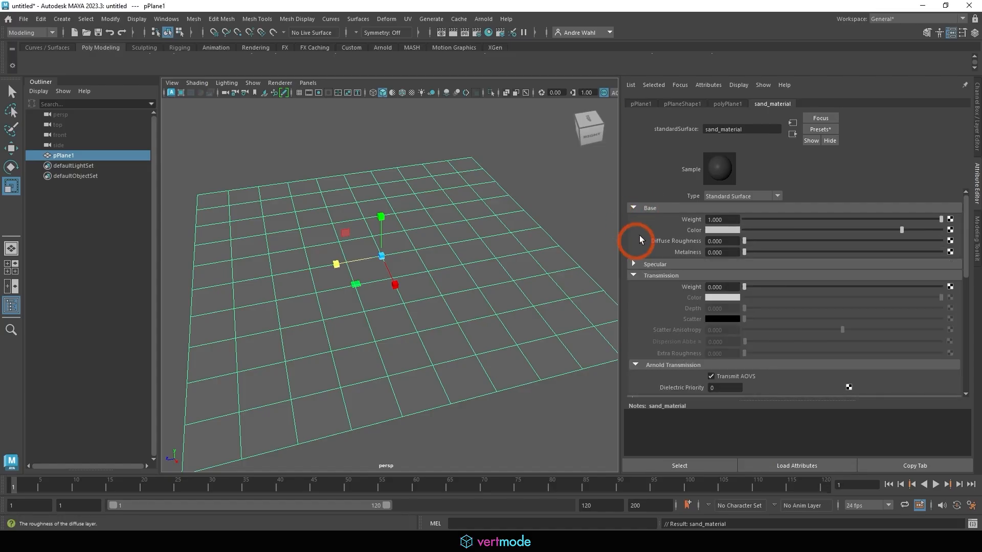
pyautogui.click(949, 230)
pyautogui.click(511, 190)
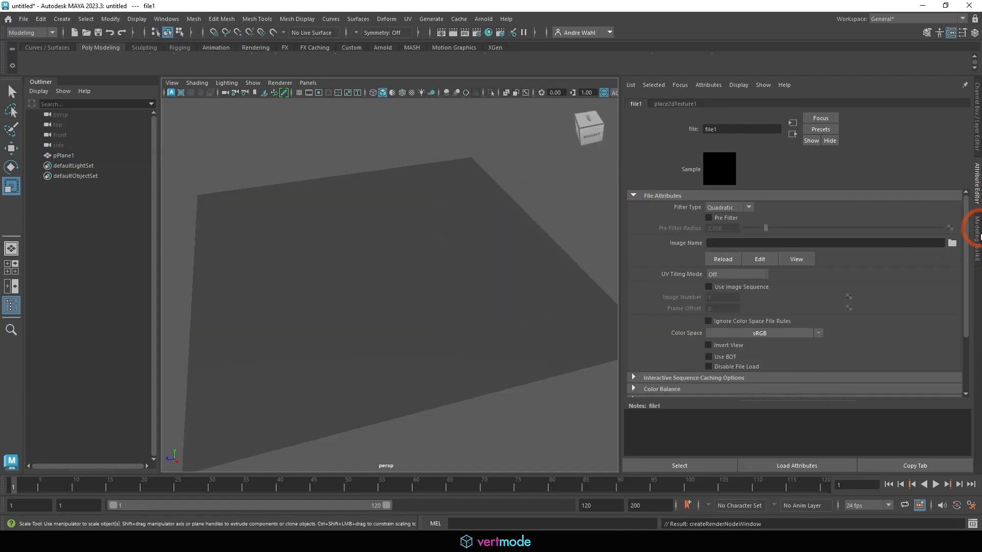
# Step: Load sand_color.psd from the Set > tiles folder as the file node's image
pyautogui.click(952, 244)
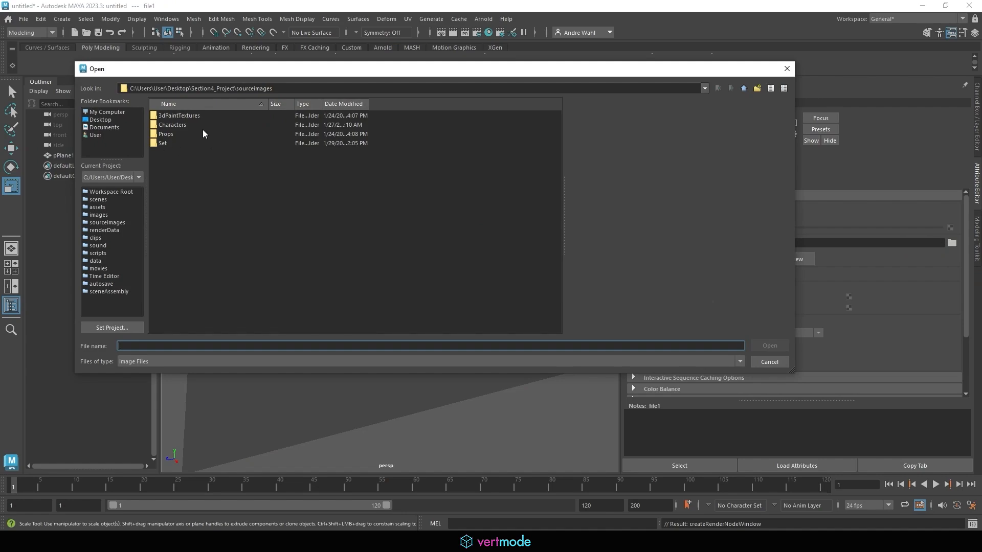
pyautogui.doubleClick(187, 143)
pyautogui.doubleClick(186, 117)
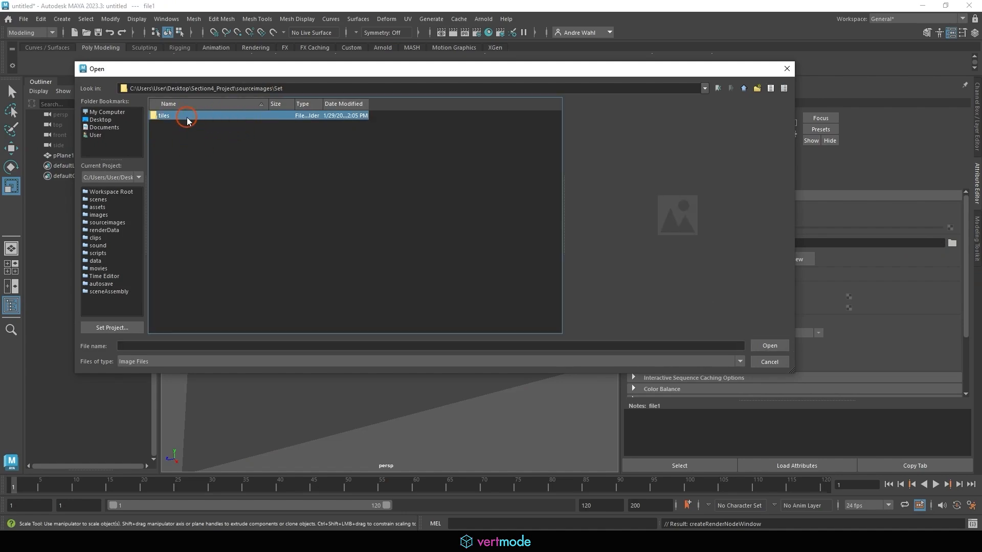
pyautogui.click(185, 122)
pyautogui.click(769, 346)
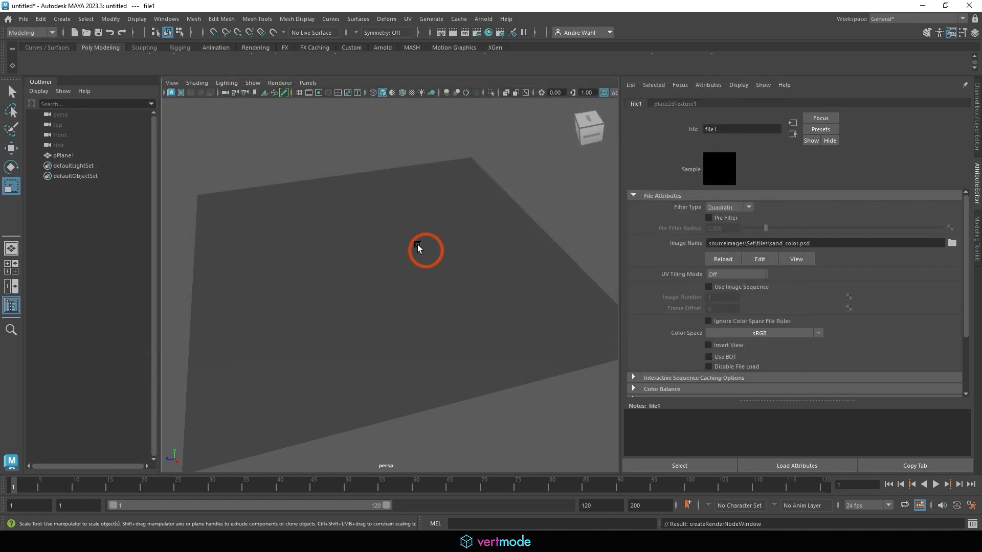
# Step: Show texture maps in the viewport and widen it to view the sand plane from above
pyautogui.press('6')
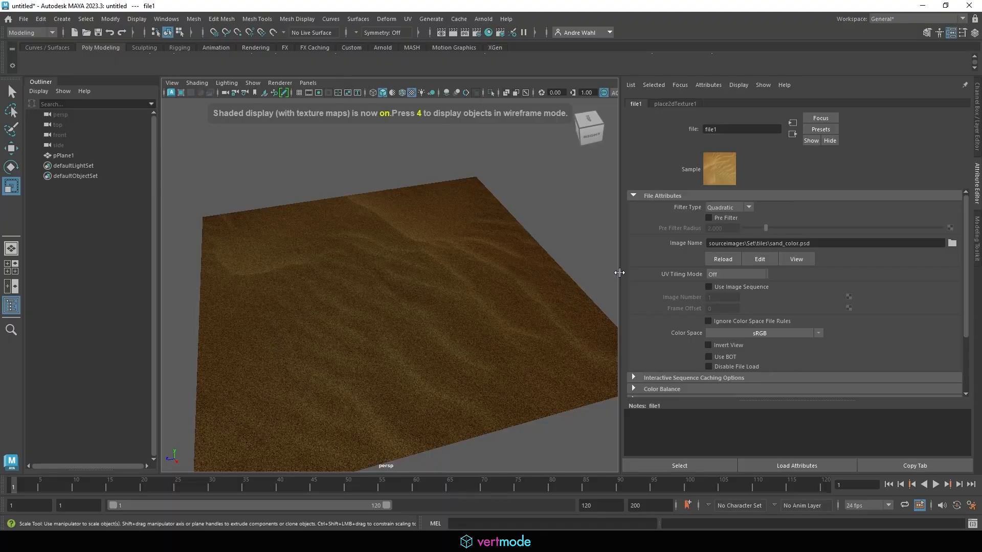
pyautogui.moveTo(619, 272); pyautogui.dragTo(735, 272)
pyautogui.keyDown('alt'); pyautogui.moveTo(682, 291); pyautogui.dragTo(453, 247); pyautogui.keyUp('alt')
# Step: Import PreviewLight.ma from the project's scenes folder and light the viewport with all scene lights
pyautogui.click(24, 19)
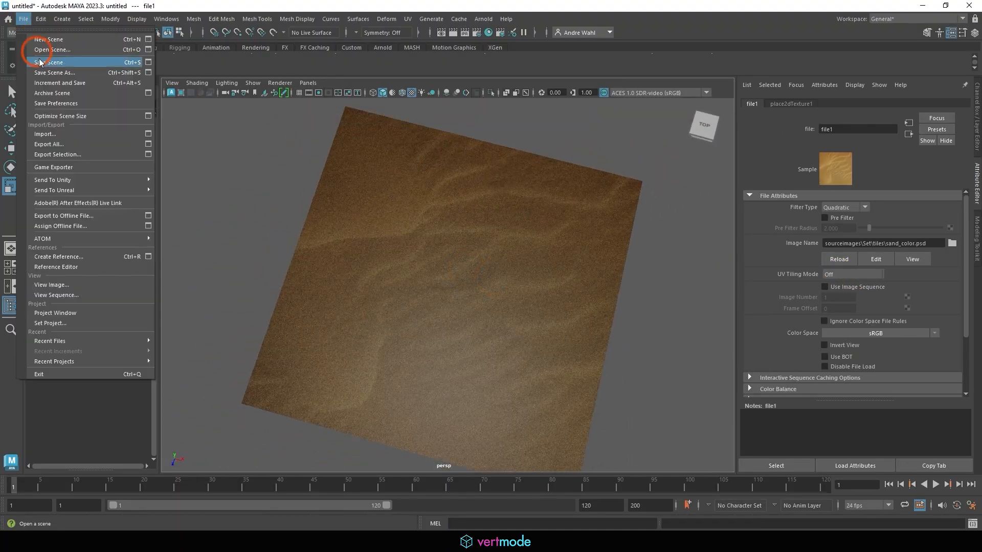
pyautogui.click(55, 139)
pyautogui.click(210, 152)
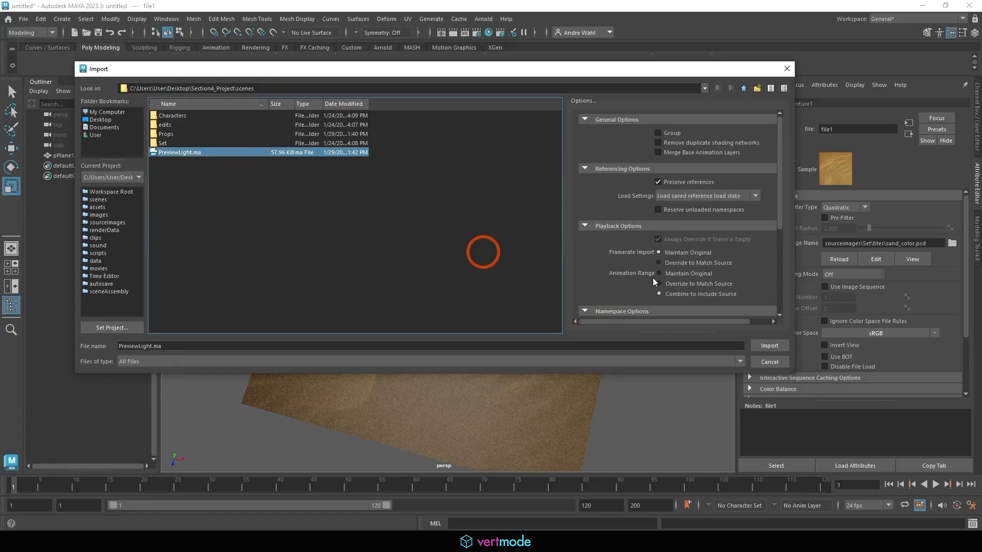
pyautogui.click(772, 345)
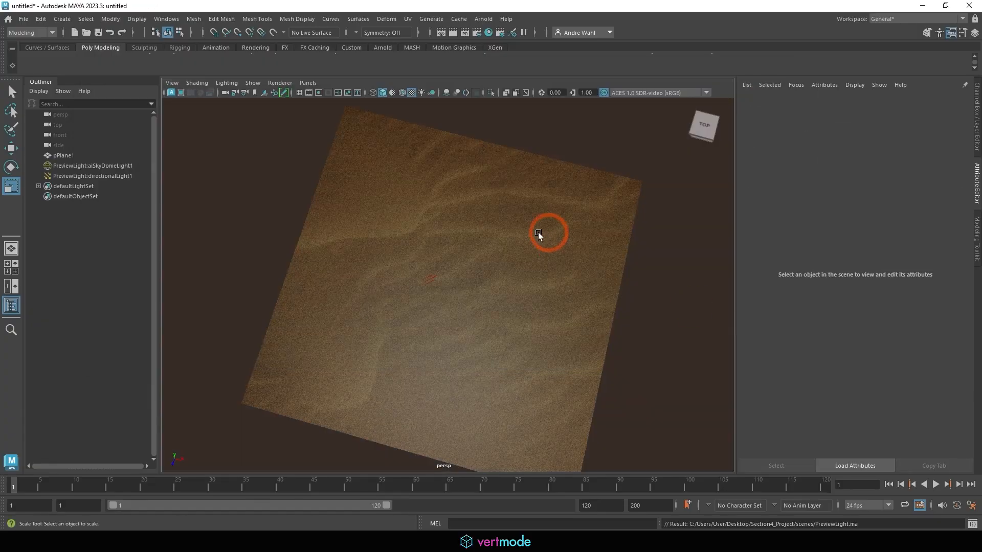
pyautogui.click(423, 94)
# Step: Examine the lit sand texture on the plane from above and from oblique angles
pyautogui.keyDown('alt'); pyautogui.moveTo(476, 204); pyautogui.dragTo(502, 252); pyautogui.keyUp('alt')
pyautogui.keyDown('alt'); pyautogui.moveTo(511, 233); pyautogui.dragTo(574, 230, button='right'); pyautogui.keyUp('alt')
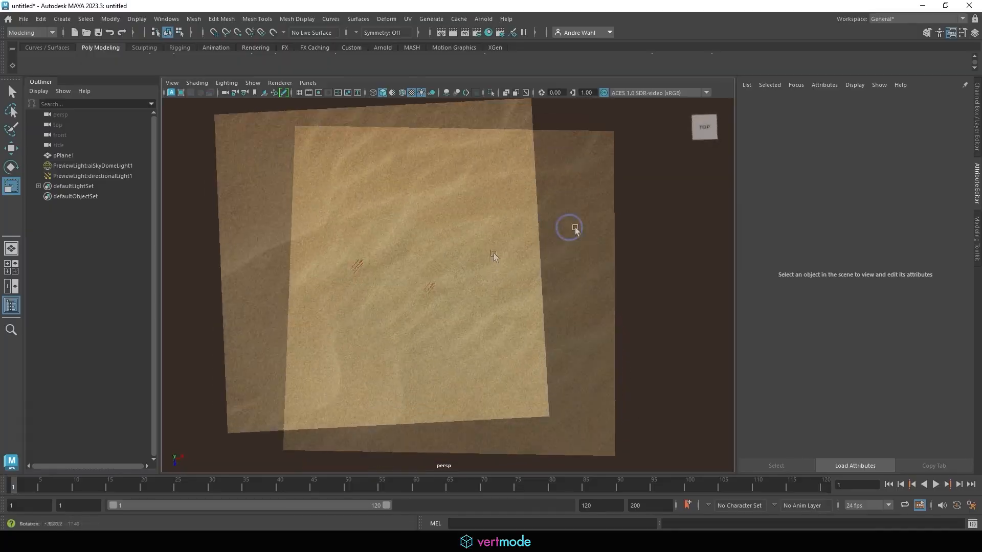
pyautogui.keyDown('alt'); pyautogui.moveTo(417, 258); pyautogui.dragTo(394, 227); pyautogui.keyUp('alt')
pyautogui.keyDown('alt'); pyautogui.moveTo(520, 267); pyautogui.dragTo(531, 268, button='right'); pyautogui.keyUp('alt')
pyautogui.keyDown('alt'); pyautogui.moveTo(532, 268); pyautogui.dragTo(585, 215); pyautogui.keyUp('alt')
pyautogui.keyDown('alt'); pyautogui.moveTo(585, 214); pyautogui.dragTo(493, 206, button='right'); pyautogui.keyUp('alt')
pyautogui.keyDown('alt'); pyautogui.moveTo(494, 205); pyautogui.dragTo(471, 201); pyautogui.keyUp('alt')
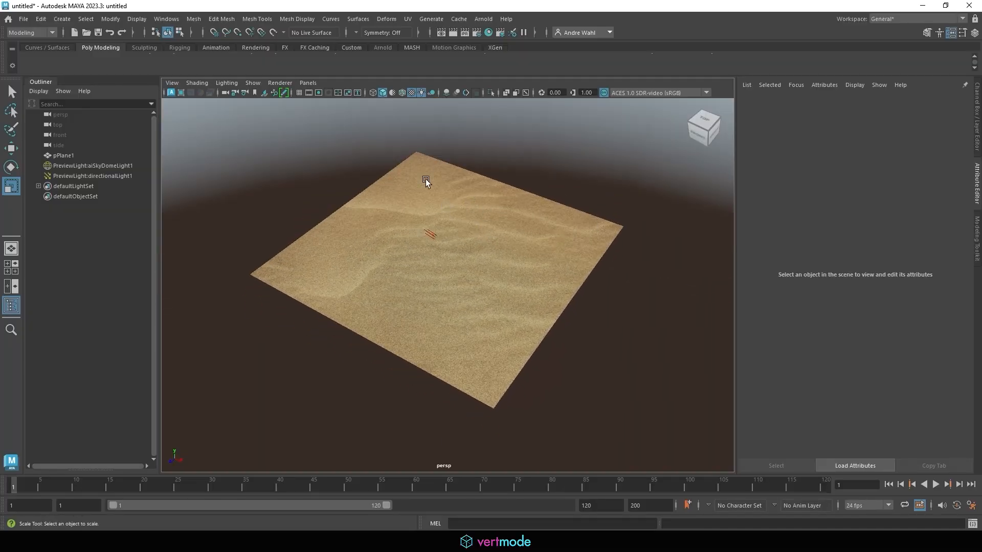
pyautogui.keyDown('alt'); pyautogui.moveTo(426, 179); pyautogui.dragTo(546, 210); pyautogui.keyUp('alt')
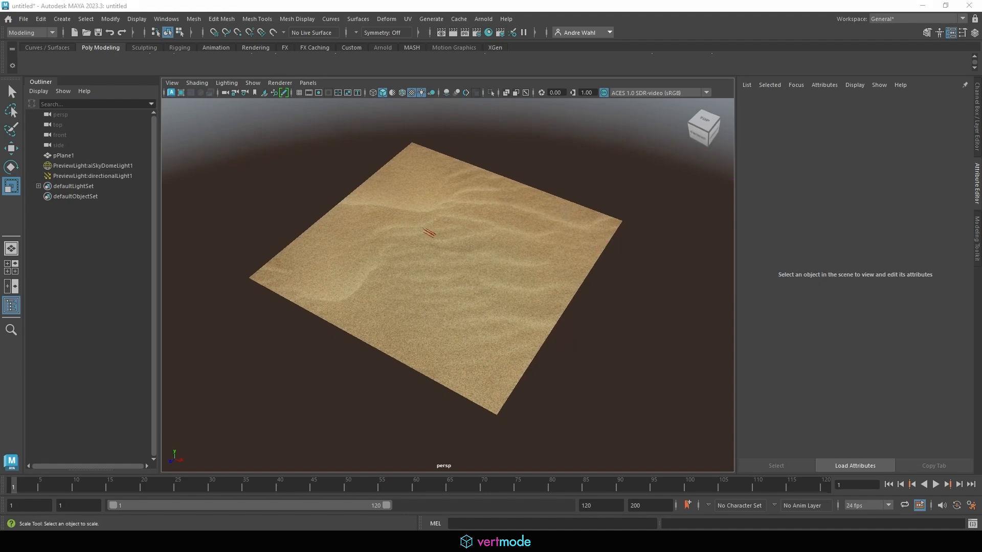
# Step: Open the Hypershade and graph the input and output connections of sand_material
pyautogui.click(489, 31)
pyautogui.click(487, 32)
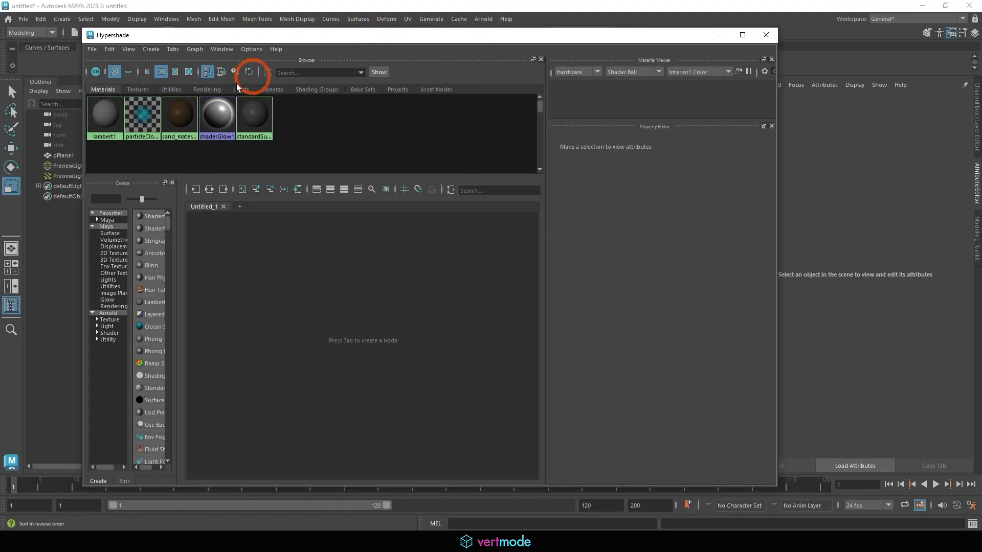
pyautogui.click(91, 141)
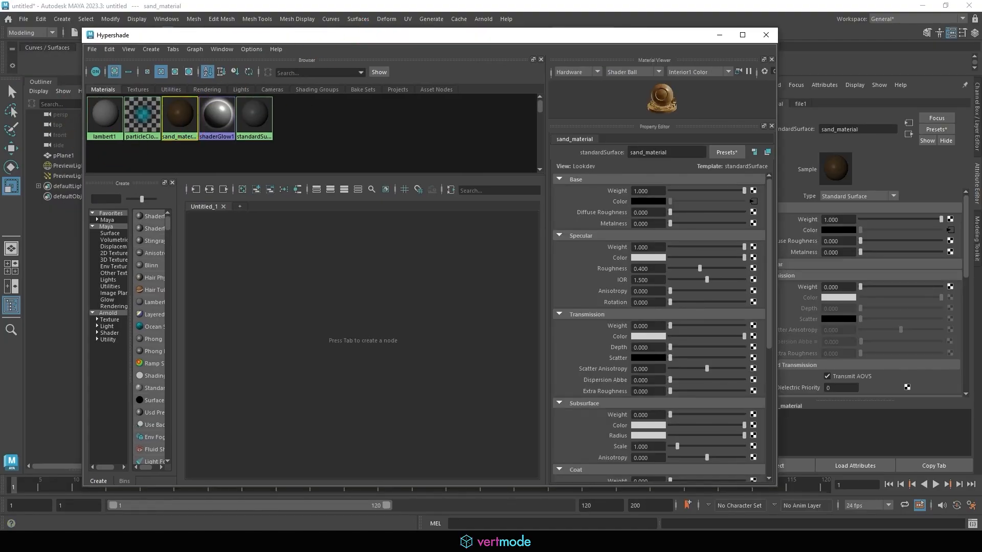
pyautogui.moveTo(159, 124)
pyautogui.mouseDown()
pyautogui.moveTo(193, 110)
pyautogui.moveTo(165, 115)
pyautogui.mouseUp()
pyautogui.moveTo(198, 186)
pyautogui.mouseDown()
pyautogui.moveTo(208, 198)
pyautogui.moveTo(196, 190)
pyautogui.mouseUp()
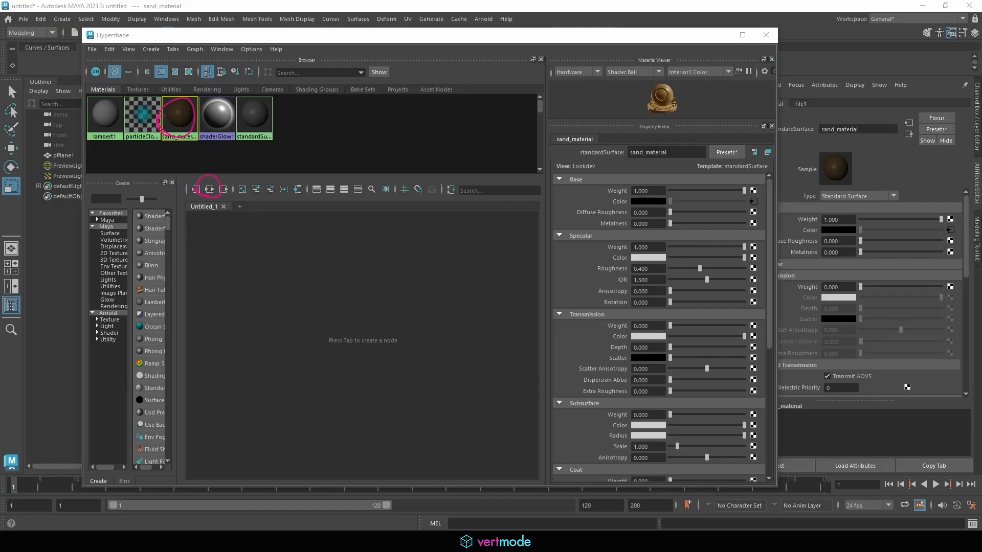
pyautogui.click(196, 189)
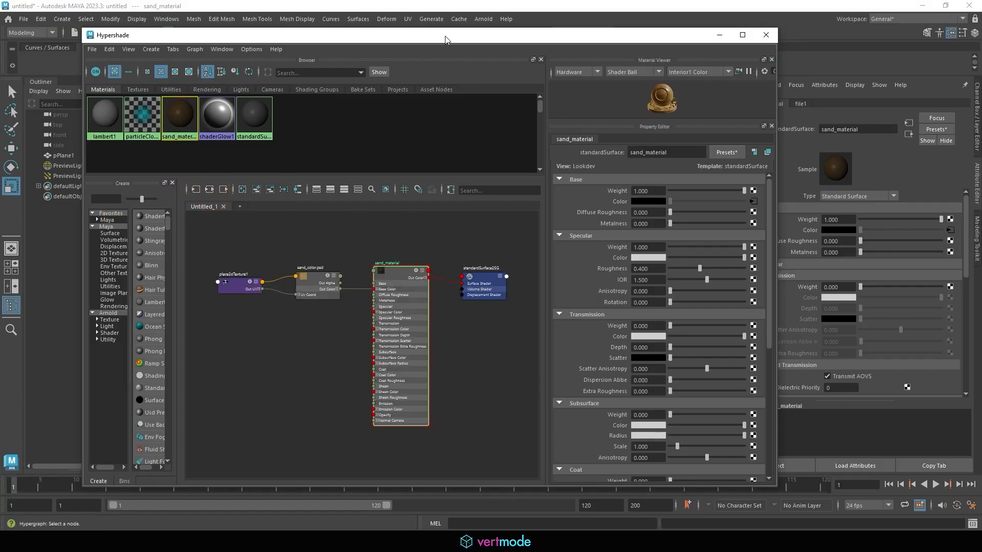
# Step: Reposition and narrow the Hypershade window so the textured plane can be seen beside it
pyautogui.moveTo(445, 40); pyautogui.dragTo(230, 41)
pyautogui.keyDown('alt'); pyautogui.moveTo(629, 245); pyautogui.dragTo(656, 186); pyautogui.keyUp('alt')
pyautogui.click(285, 41)
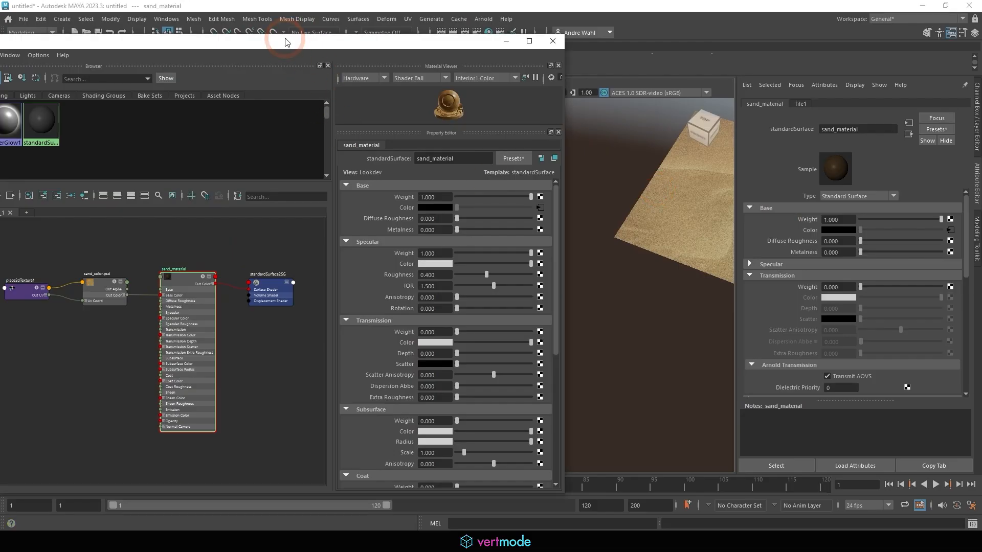
pyautogui.moveTo(286, 41); pyautogui.dragTo(404, 27)
pyautogui.moveTo(686, 225); pyautogui.dragTo(557, 217)
pyautogui.keyDown('alt'); pyautogui.moveTo(598, 301); pyautogui.dragTo(535, 307); pyautogui.keyUp('alt')
pyautogui.keyDown('alt'); pyautogui.moveTo(638, 315); pyautogui.dragTo(677, 274, button='right'); pyautogui.keyUp('alt')
# Step: Select the place2dTexture1 node feeding sand_color.psd to show its 2D texture placement attributes, including Repeat UV
pyautogui.keyDown('alt'); pyautogui.moveTo(147, 255); pyautogui.dragTo(240, 296, button='right'); pyautogui.keyUp('alt')
pyautogui.keyDown('alt'); pyautogui.moveTo(146, 265); pyautogui.dragTo(201, 229, button='middle'); pyautogui.keyUp('alt')
pyautogui.keyDown('alt'); pyautogui.moveTo(201, 228); pyautogui.dragTo(249, 268, button='right'); pyautogui.keyUp('alt')
pyautogui.keyDown('alt'); pyautogui.moveTo(247, 270); pyautogui.dragTo(198, 270, button='middle'); pyautogui.keyUp('alt')
pyautogui.keyDown('alt'); pyautogui.moveTo(198, 271); pyautogui.dragTo(105, 252, button='right'); pyautogui.keyUp('alt')
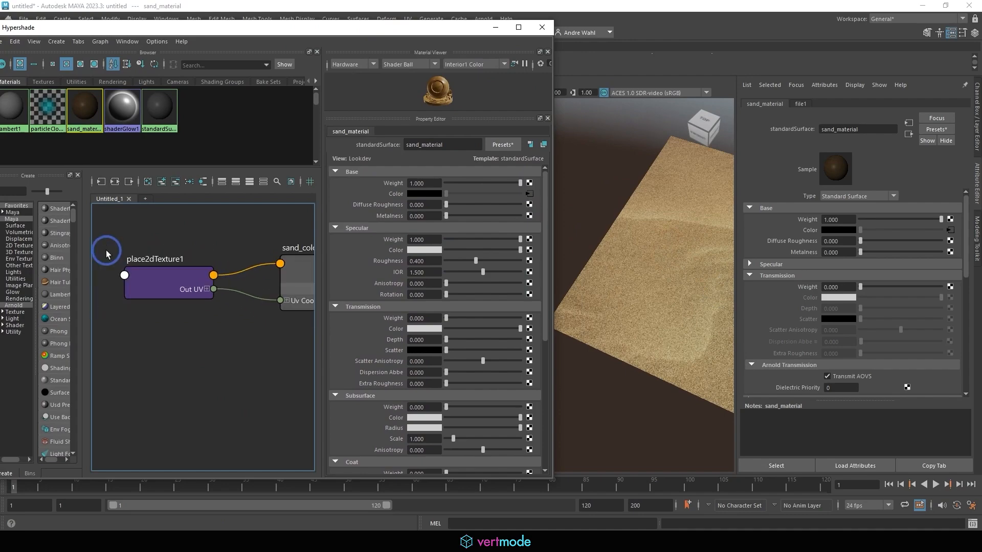
pyautogui.keyDown('alt'); pyautogui.moveTo(273, 277); pyautogui.dragTo(210, 267, button='right'); pyautogui.keyUp('alt')
pyautogui.keyDown('alt'); pyautogui.moveTo(263, 273); pyautogui.dragTo(217, 285, button='middle'); pyautogui.keyUp('alt')
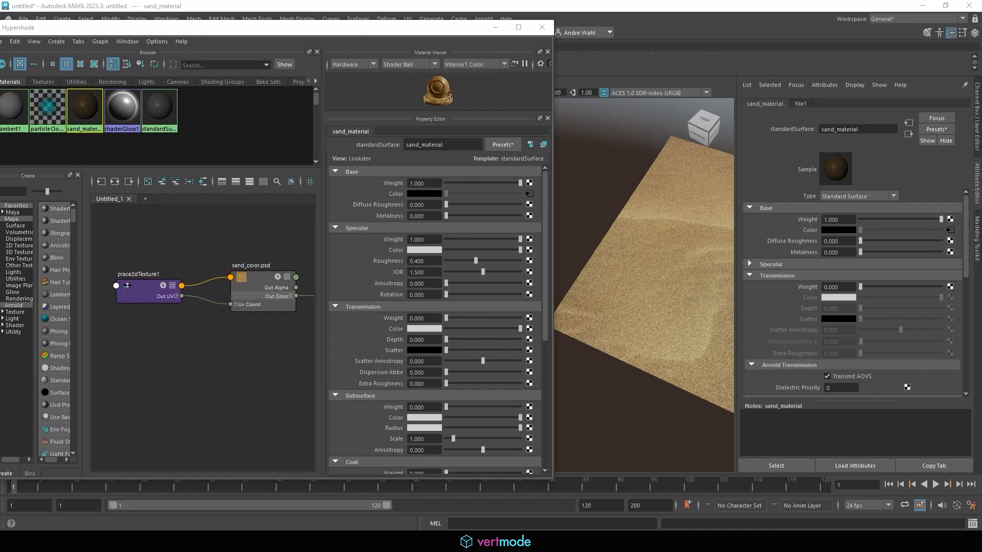
pyautogui.moveTo(105, 320)
pyautogui.mouseDown()
pyautogui.moveTo(318, 317)
pyautogui.moveTo(143, 333)
pyautogui.moveTo(110, 261)
pyautogui.mouseUp()
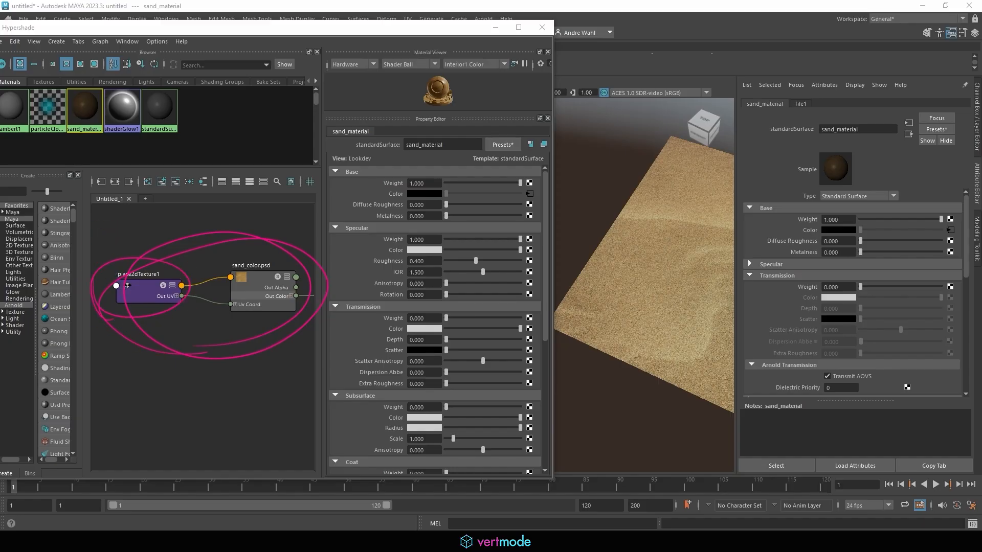
pyautogui.moveTo(128, 285)
pyautogui.mouseDown()
pyautogui.moveTo(136, 281)
pyautogui.moveTo(124, 283)
pyautogui.mouseUp()
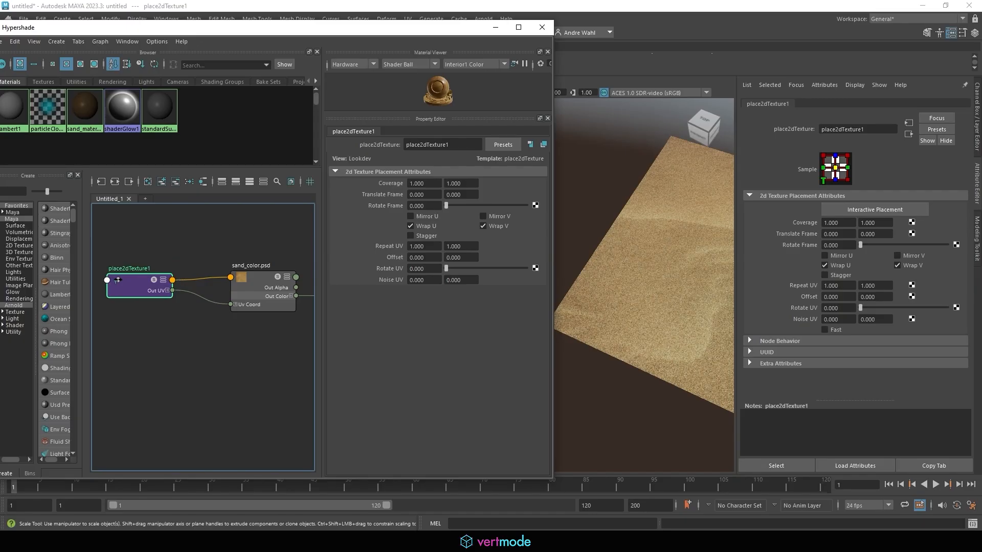
pyautogui.hotkey('ctrl', '2')
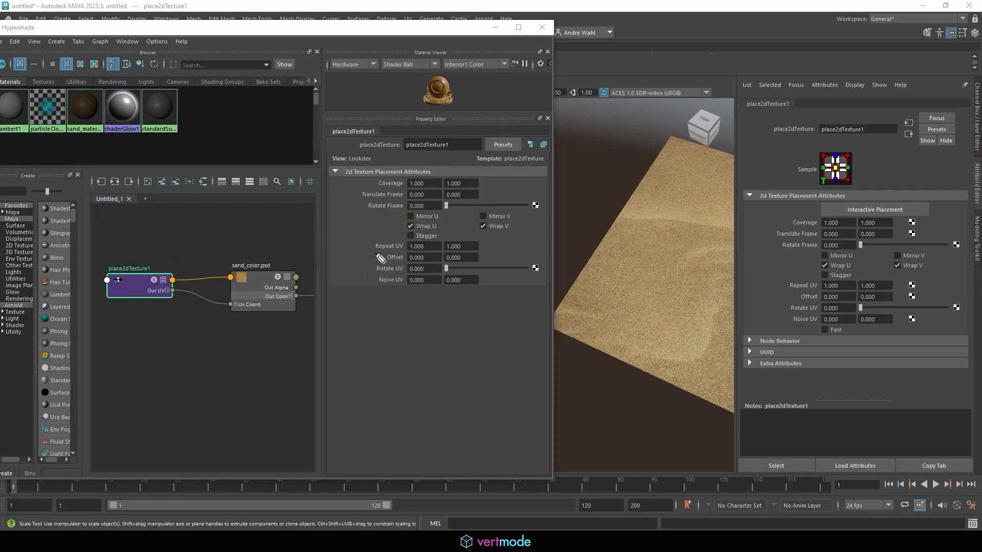
pyautogui.moveTo(380, 258)
pyautogui.mouseDown()
pyautogui.moveTo(467, 257)
pyautogui.moveTo(486, 237)
pyautogui.moveTo(389, 240)
pyautogui.mouseUp()
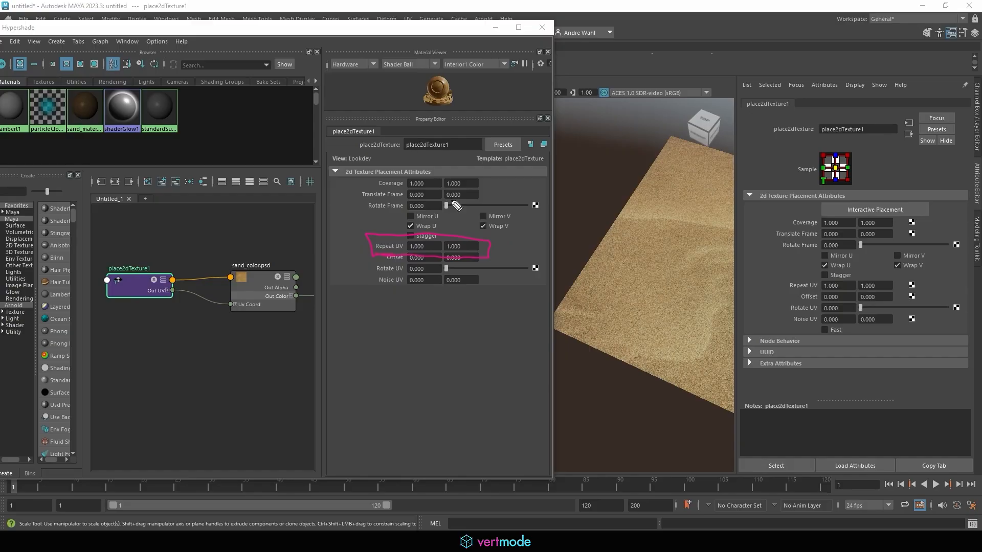
pyautogui.moveTo(418, 221); pyautogui.dragTo(455, 219)
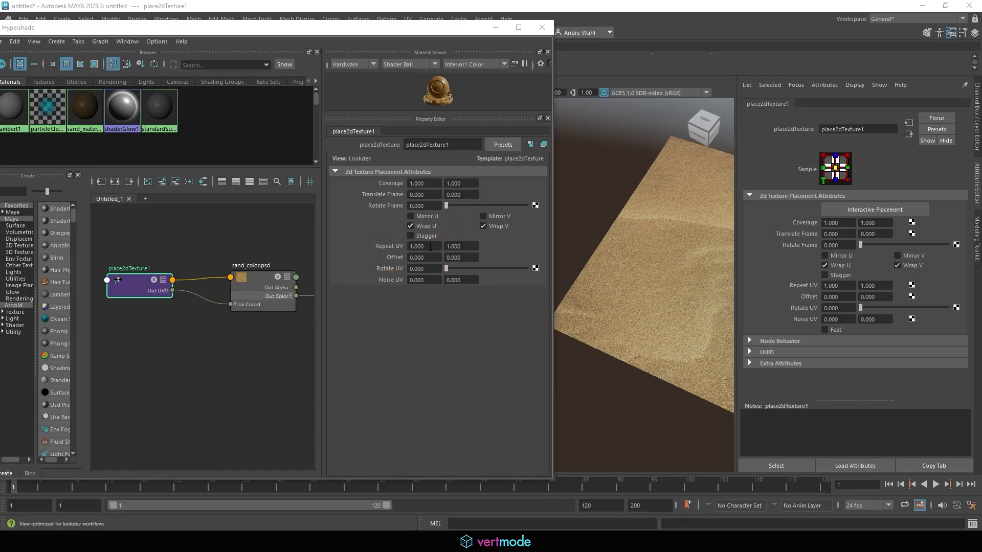
# Step: Set the sand texture's Repeat UV to 20 in both directions
pyautogui.moveTo(431, 247); pyautogui.dragTo(382, 246)
pyautogui.write('20')
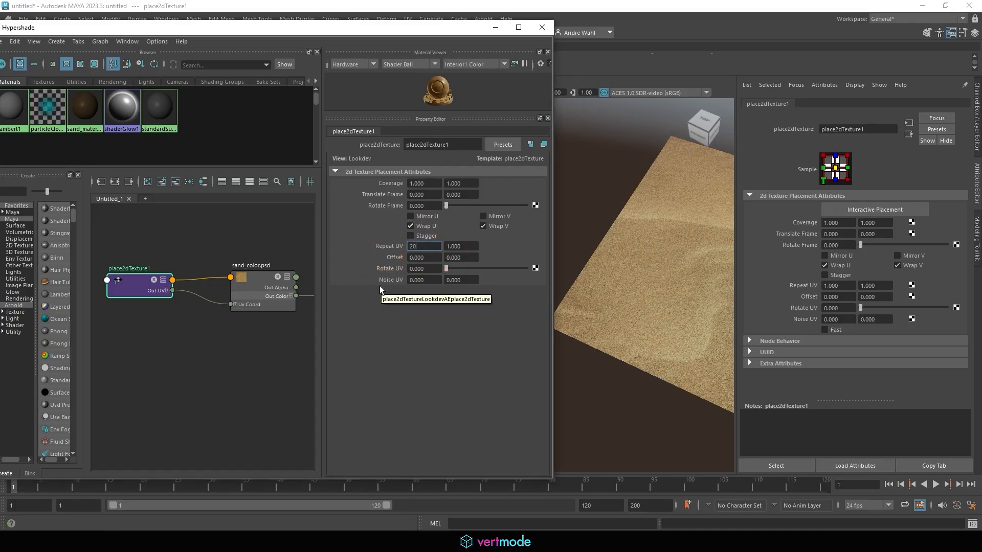
pyautogui.press('Return')
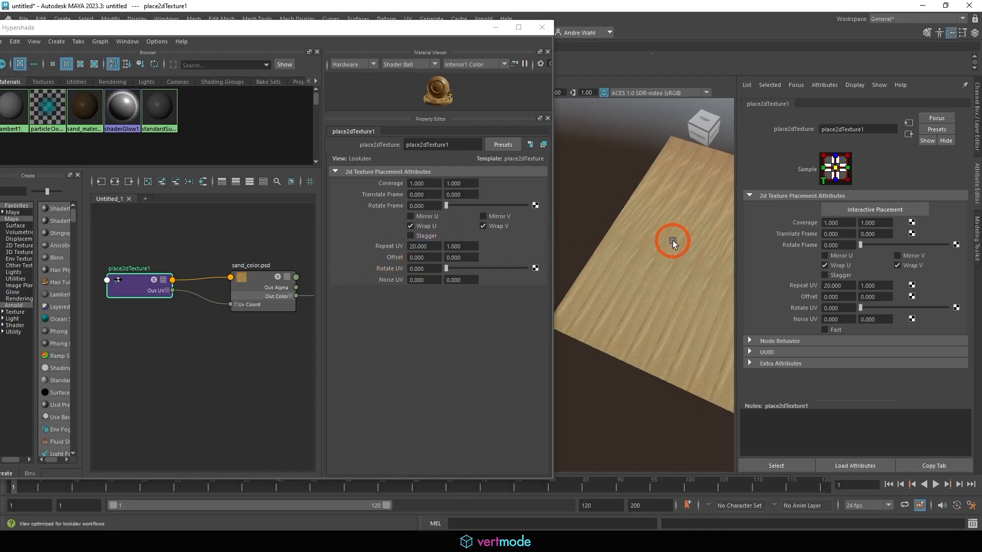
pyautogui.keyDown('alt'); pyautogui.moveTo(673, 241); pyautogui.dragTo(643, 268); pyautogui.keyUp('alt')
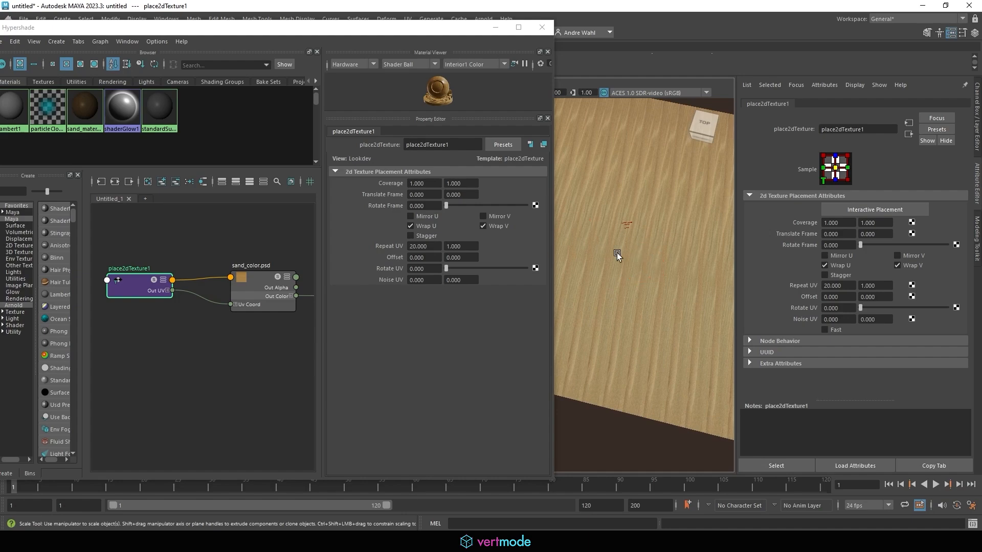
pyautogui.moveTo(455, 246); pyautogui.dragTo(398, 237)
pyautogui.write('2')
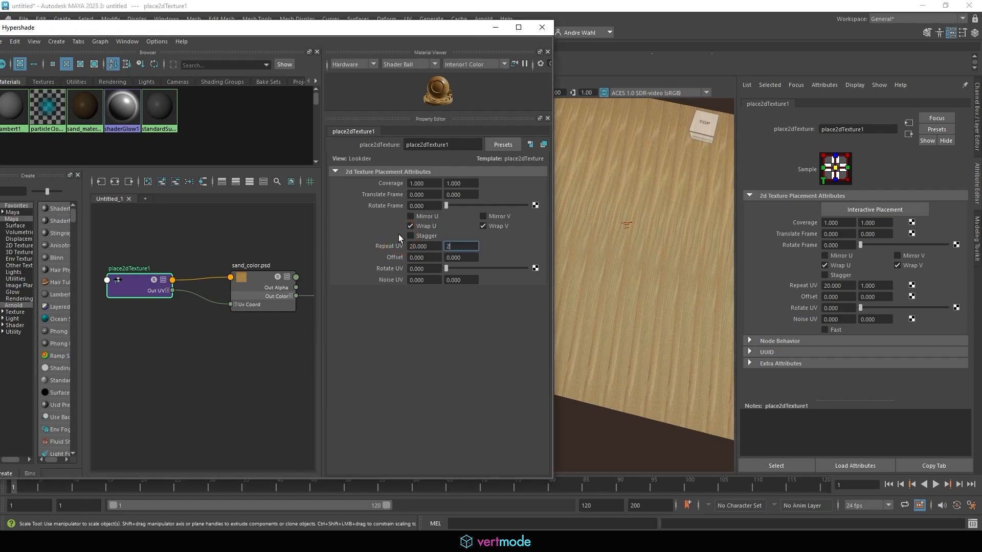
pyautogui.write('0')
pyautogui.press('Return')
# Step: Narrow the Hypershade window further and inspect the seams of the repeated sand texture up close
pyautogui.moveTo(553, 272); pyautogui.dragTo(394, 280)
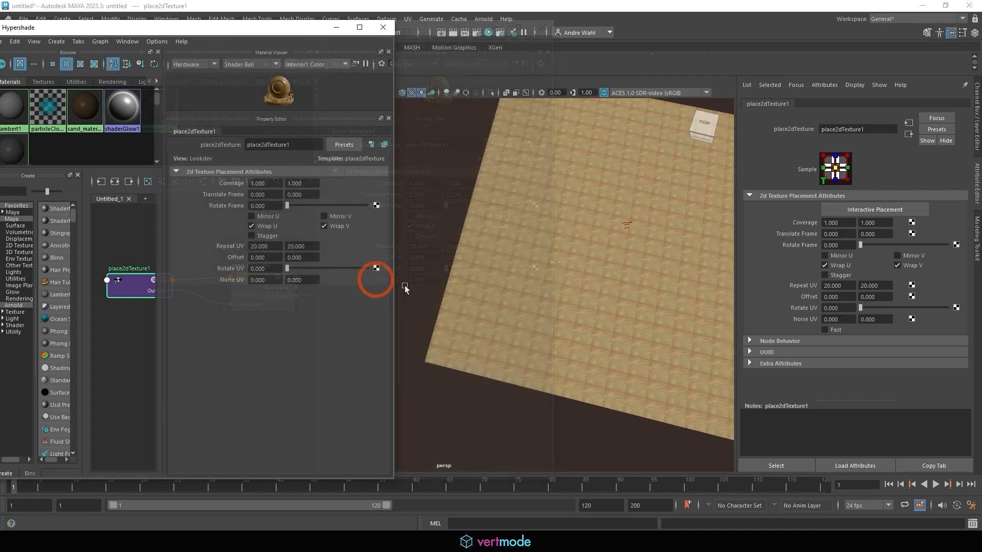
pyautogui.keyDown('alt'); pyautogui.moveTo(502, 279); pyautogui.dragTo(683, 271, button='right'); pyautogui.keyUp('alt')
pyautogui.keyDown('alt'); pyautogui.moveTo(683, 271); pyautogui.dragTo(544, 263, button='middle'); pyautogui.keyUp('alt')
pyautogui.keyDown('alt'); pyautogui.moveTo(544, 263); pyautogui.dragTo(566, 266); pyautogui.keyUp('alt')
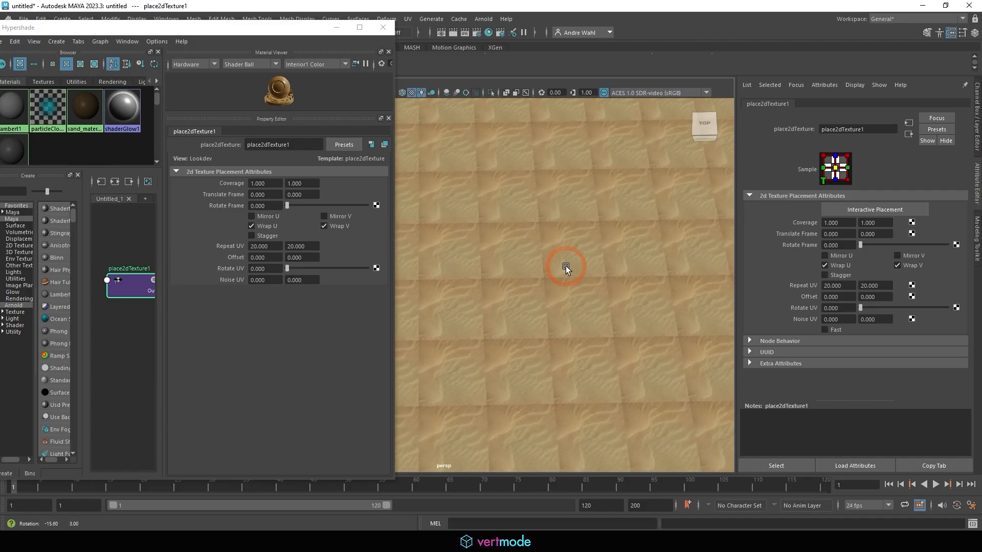
# Step: Set the sand texture's Repeat UV to 10 in both directions and check the tiling across the plane
pyautogui.moveTo(275, 247); pyautogui.dragTo(150, 241)
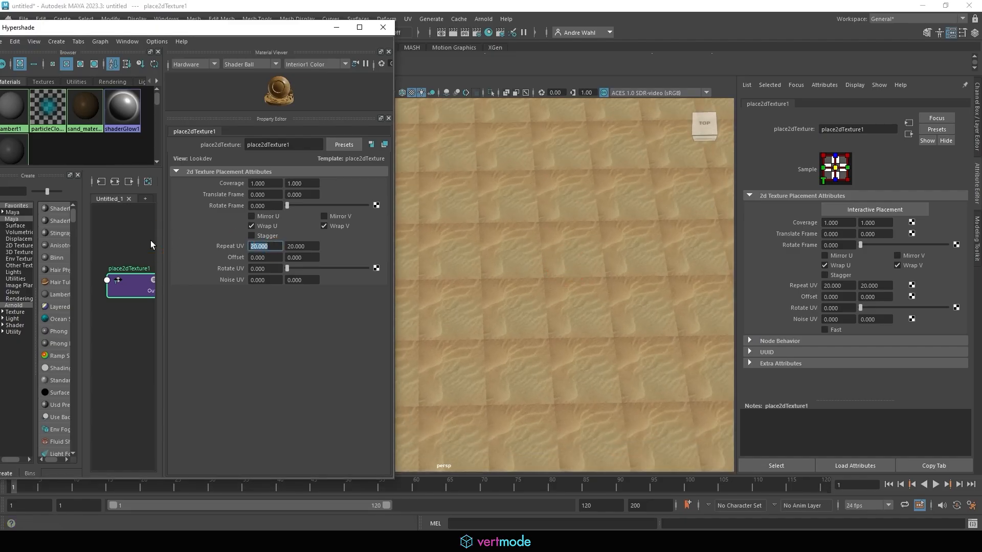
pyautogui.write('10')
pyautogui.press('Return')
pyautogui.moveTo(311, 248); pyautogui.dragTo(272, 246)
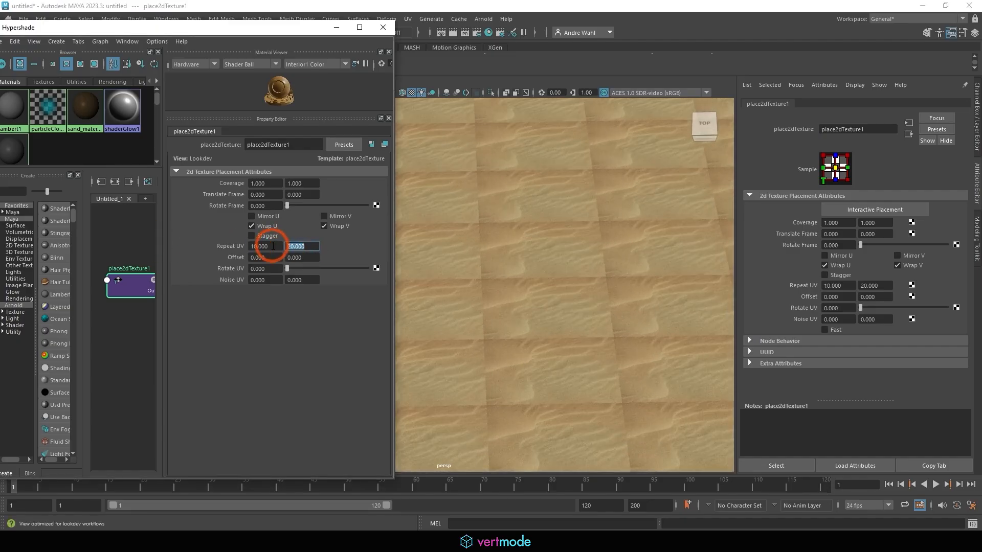
pyautogui.write('10')
pyautogui.press('Return')
pyautogui.keyDown('alt'); pyautogui.moveTo(645, 262); pyautogui.dragTo(465, 251, button='right'); pyautogui.keyUp('alt')
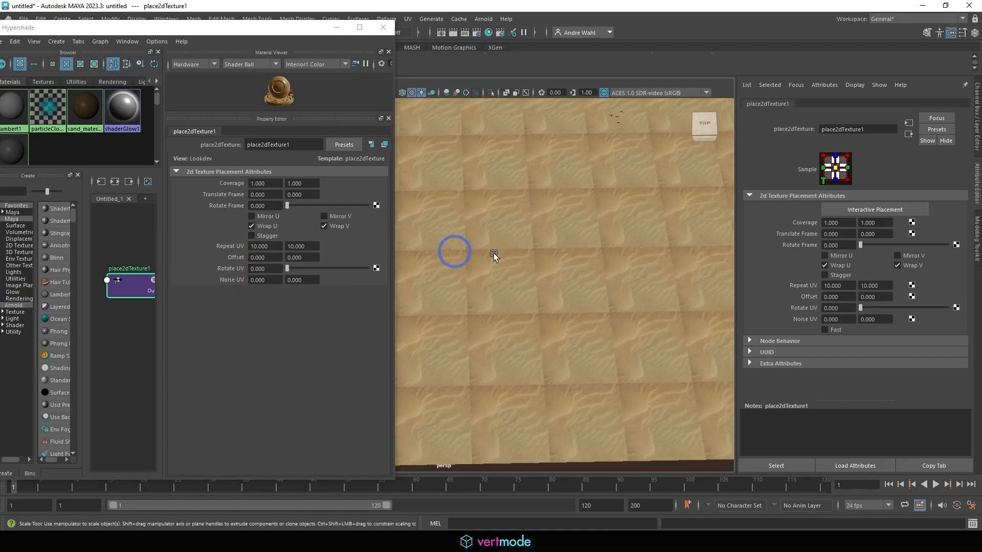
pyautogui.keyDown('alt'); pyautogui.moveTo(561, 327); pyautogui.dragTo(640, 351, button='middle'); pyautogui.keyUp('alt')
pyautogui.keyDown('alt'); pyautogui.moveTo(640, 351); pyautogui.dragTo(475, 340, button='right'); pyautogui.keyUp('alt')
pyautogui.keyDown('alt'); pyautogui.moveTo(657, 313); pyautogui.dragTo(688, 305, button='middle'); pyautogui.keyUp('alt')
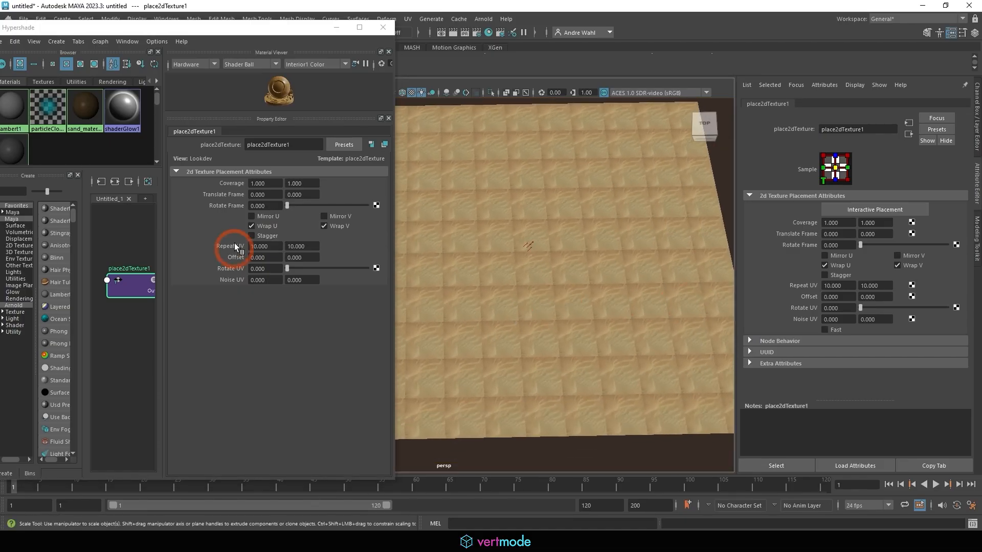
# Step: Set the sand texture's Repeat UV to 2 in both directions and inspect the seams across the whole plane
pyautogui.click(501, 257)
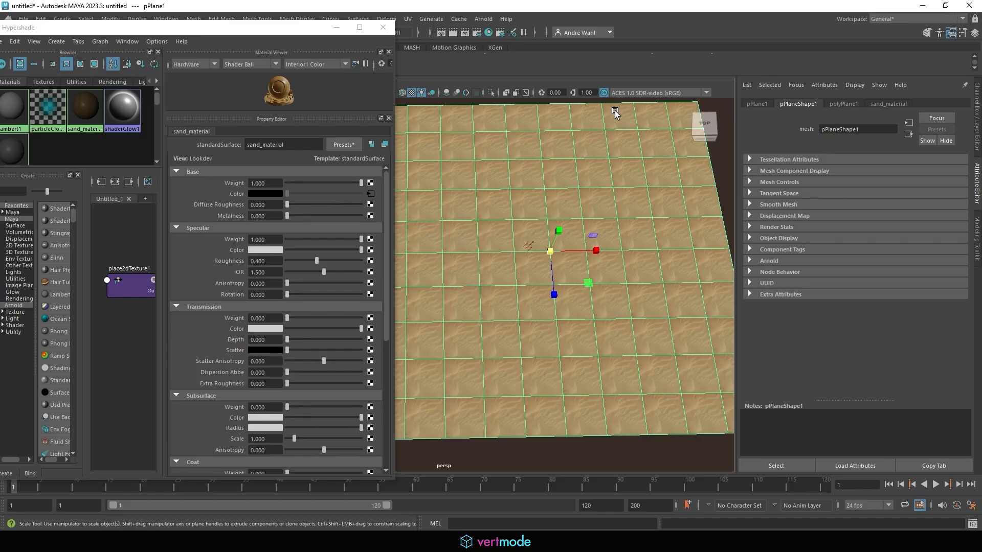
pyautogui.click(516, 454)
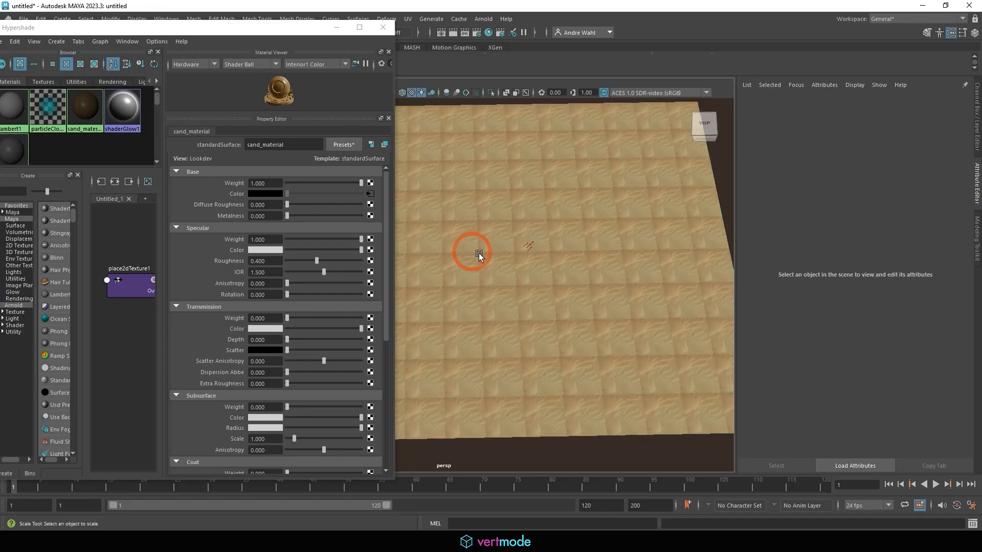
pyautogui.keyDown('alt'); pyautogui.moveTo(473, 251); pyautogui.dragTo(588, 252, button='right'); pyautogui.keyUp('alt')
pyautogui.click(152, 279)
pyautogui.click(267, 246)
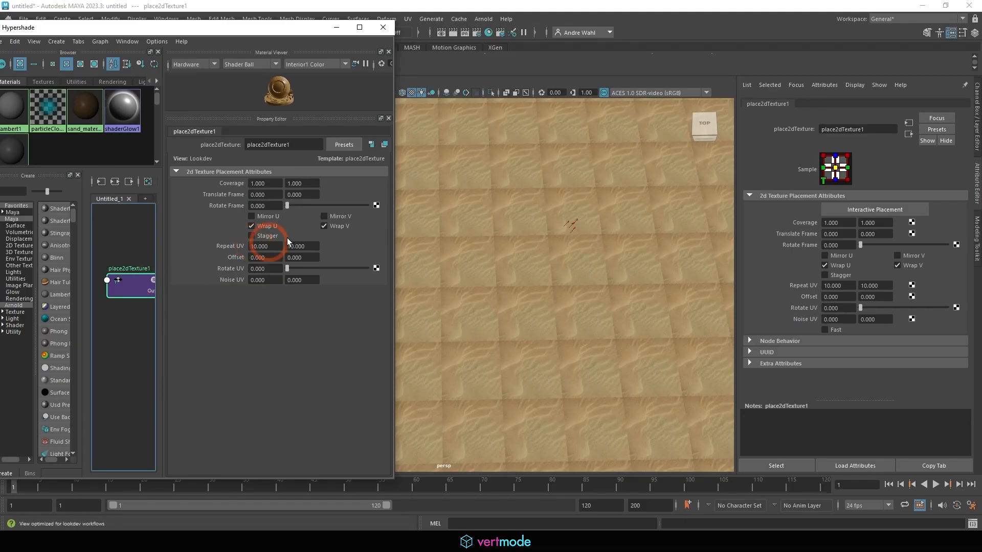
pyautogui.moveTo(275, 253); pyautogui.dragTo(250, 246)
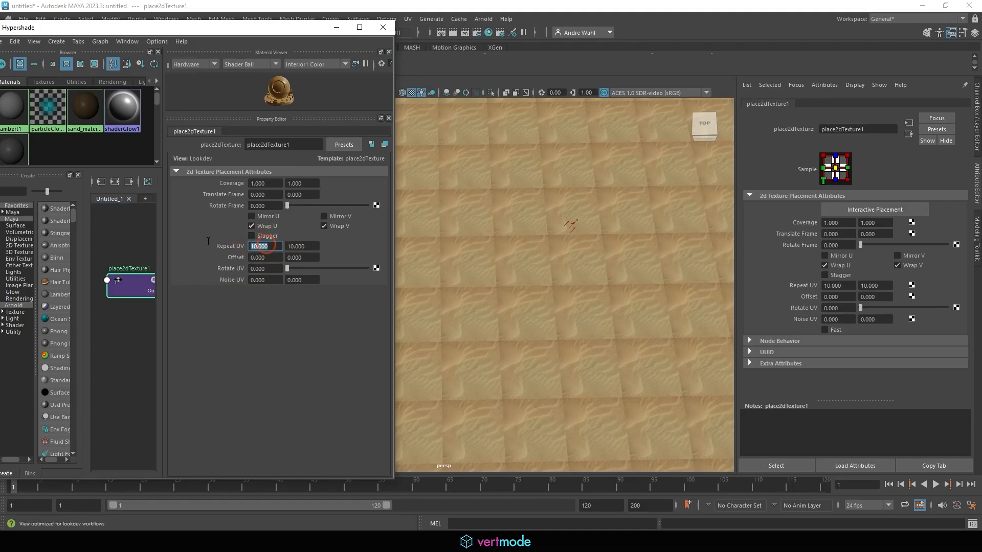
pyautogui.write('2')
pyautogui.moveTo(316, 248); pyautogui.dragTo(166, 243)
pyautogui.write('2')
pyautogui.press('Return')
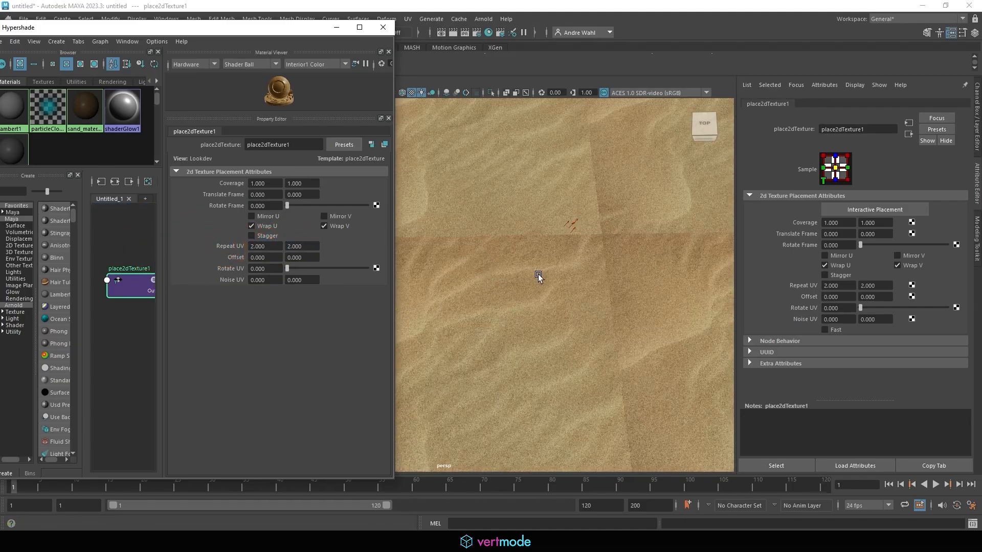
pyautogui.keyDown('alt'); pyautogui.moveTo(584, 256); pyautogui.dragTo(371, 233, button='right'); pyautogui.keyUp('alt')
pyautogui.keyDown('alt'); pyautogui.moveTo(506, 240); pyautogui.dragTo(550, 249); pyautogui.keyUp('alt')
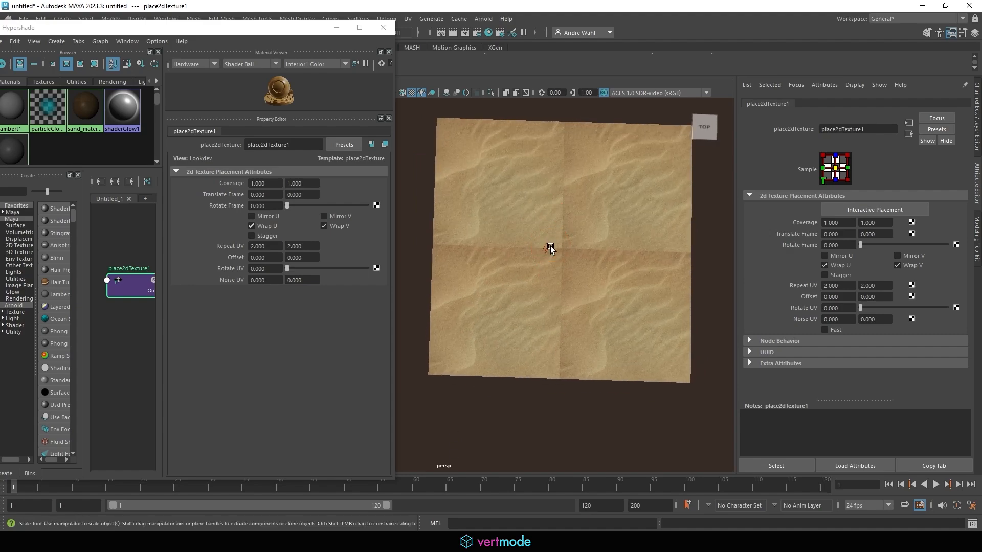
# Step: Switch to Photoshop and select the sand photo layer, Layer 1, in sand_color.psd
pyautogui.click(404, 542)
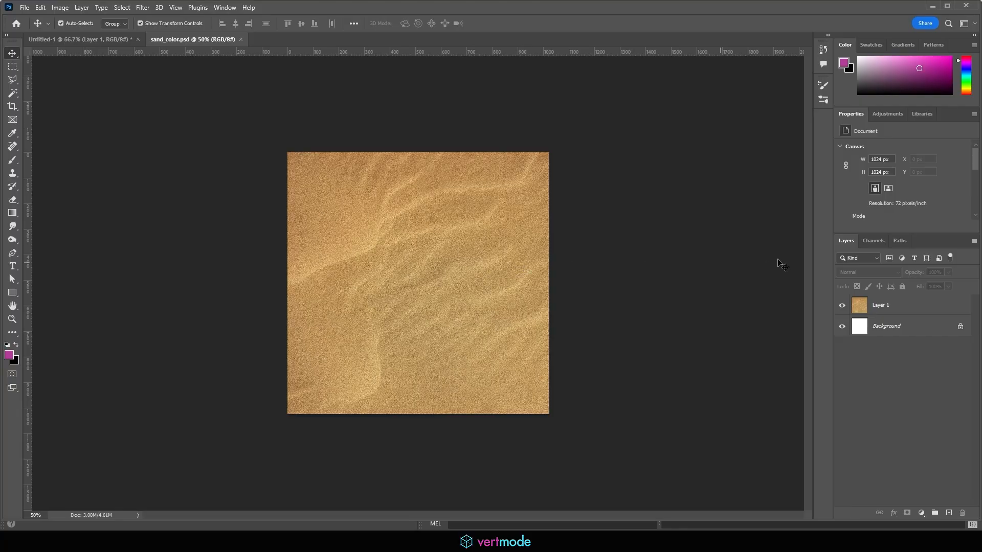
pyautogui.click(903, 311)
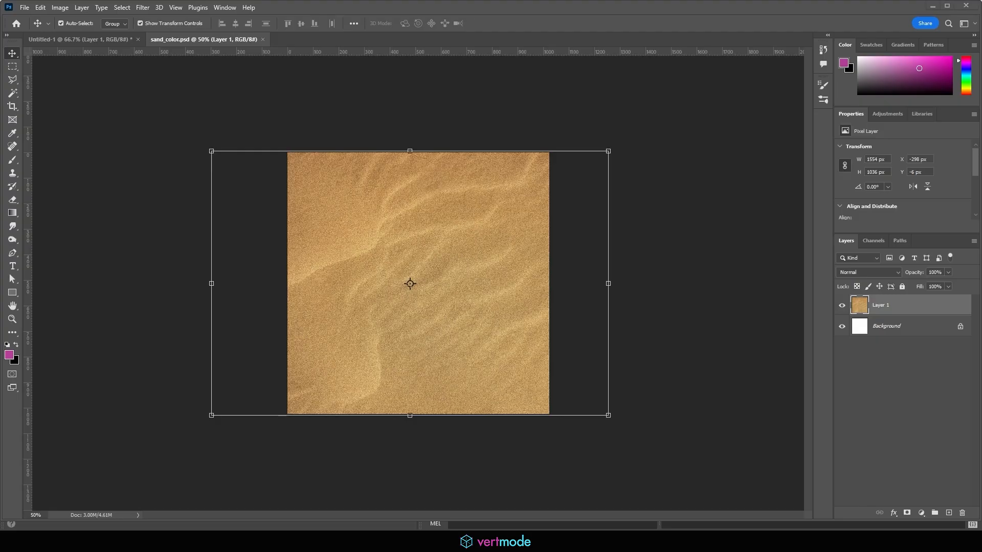
pyautogui.click(226, 144)
pyautogui.moveTo(206, 137)
pyautogui.mouseDown()
pyautogui.moveTo(280, 127)
pyautogui.moveTo(294, 161)
pyautogui.moveTo(292, 153)
pyautogui.mouseUp()
pyautogui.moveTo(211, 155); pyautogui.dragTo(220, 145)
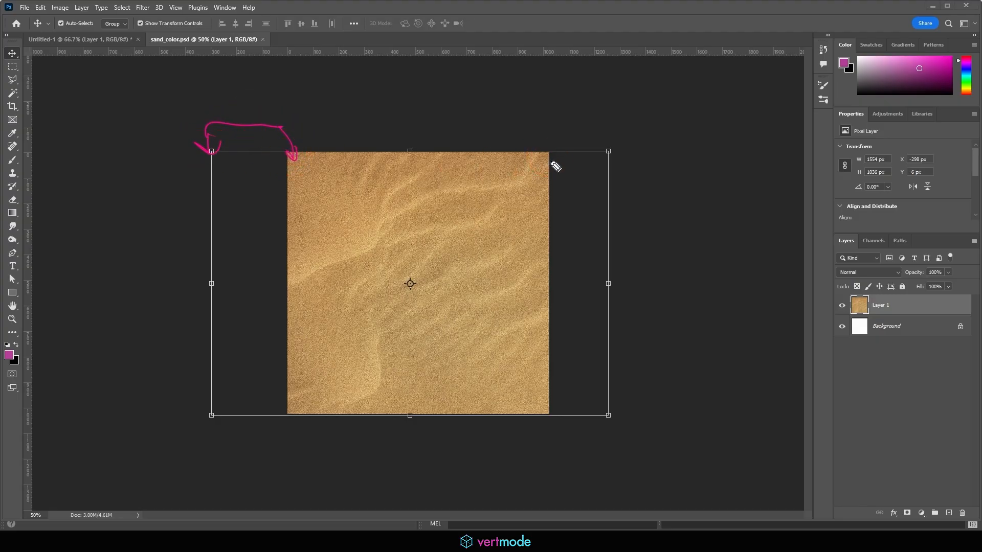
pyautogui.moveTo(547, 155)
pyautogui.mouseDown()
pyautogui.moveTo(620, 126)
pyautogui.moveTo(621, 164)
pyautogui.mouseUp()
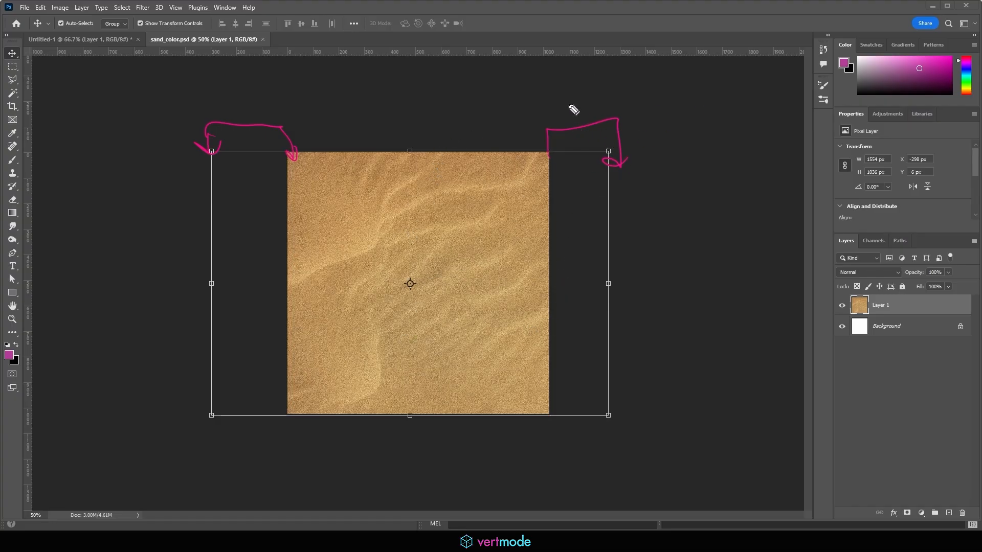
pyautogui.moveTo(20, 97)
pyautogui.mouseDown()
pyautogui.moveTo(82, 107)
pyautogui.moveTo(100, 98)
pyautogui.mouseUp()
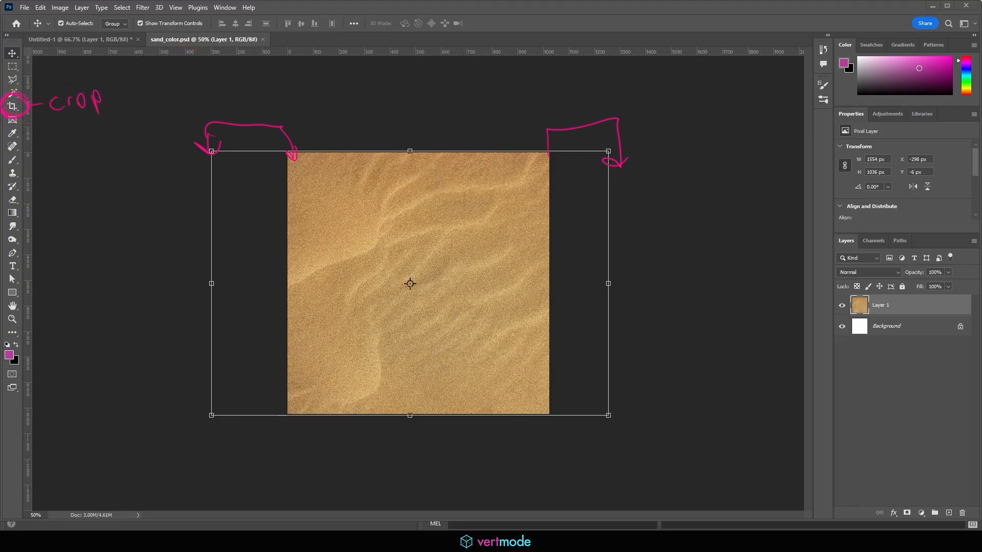
pyautogui.press('Escape')
# Step: Crop sand_color.psd to its 1024 x 1024 canvas so the sand layer's pixels outside the canvas are deleted
pyautogui.click(10, 106)
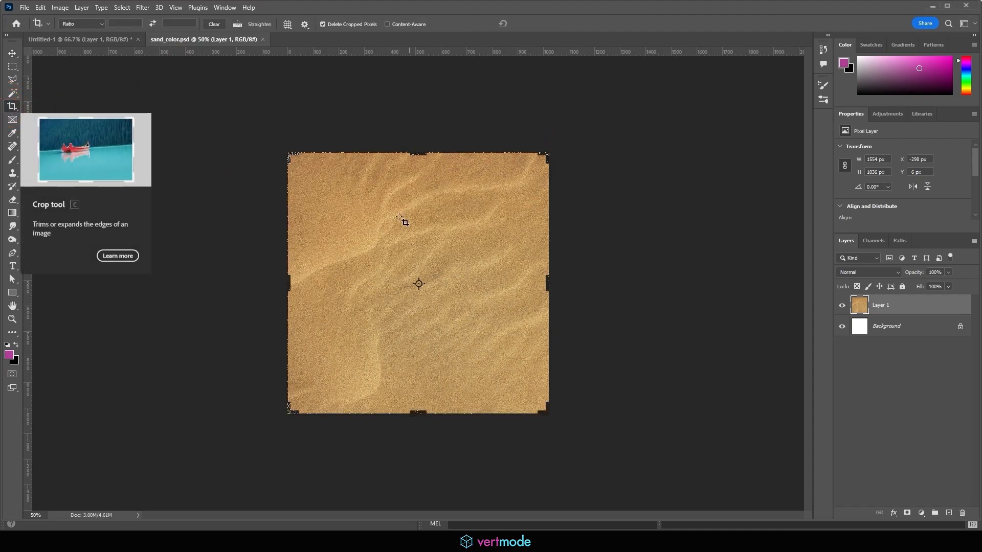
pyautogui.doubleClick(390, 211)
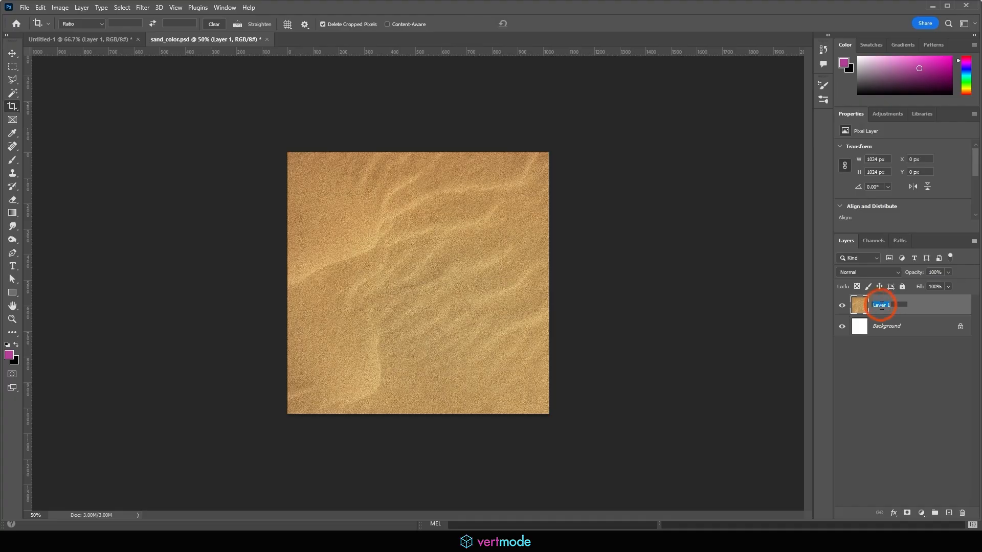
# Step: Rename Layer 1 as base and duplicate it
pyautogui.write('e')
pyautogui.press('Return')
pyautogui.hotkey('ctrl', 'j')
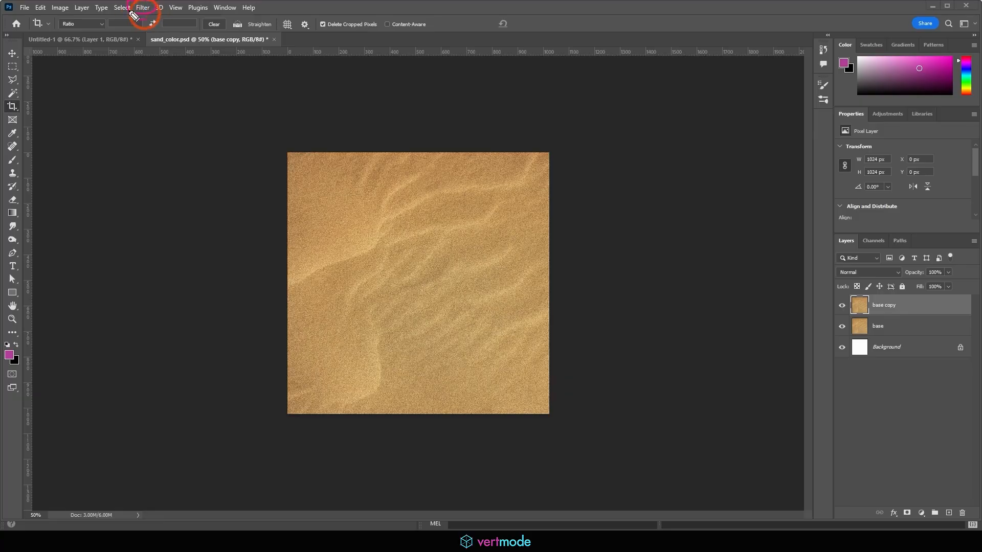
# Step: Apply the Offset filter to the base copy layer with 512 pixels horizontal, 512 pixels vertical and Wrap Around
pyautogui.click(143, 7)
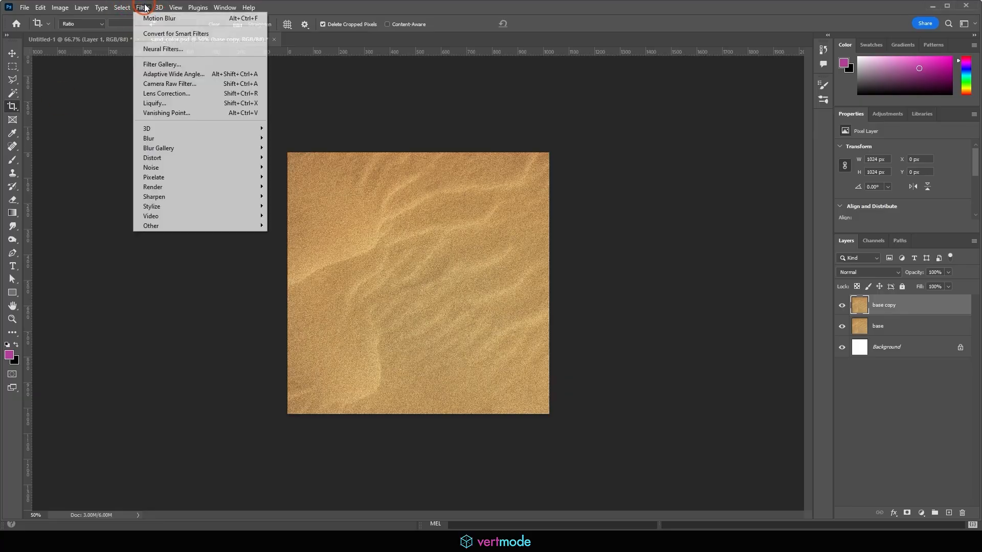
pyautogui.moveTo(157, 225)
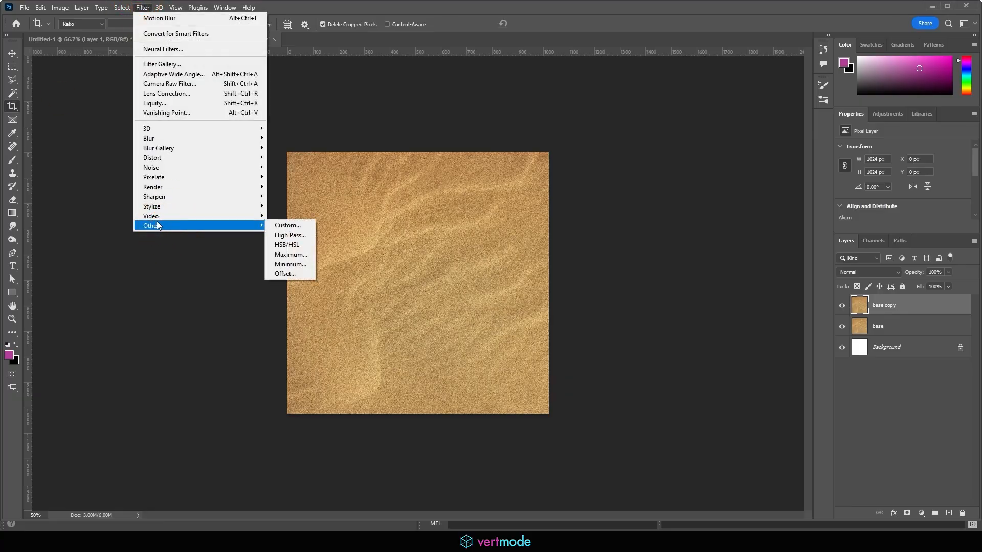
pyautogui.click(280, 274)
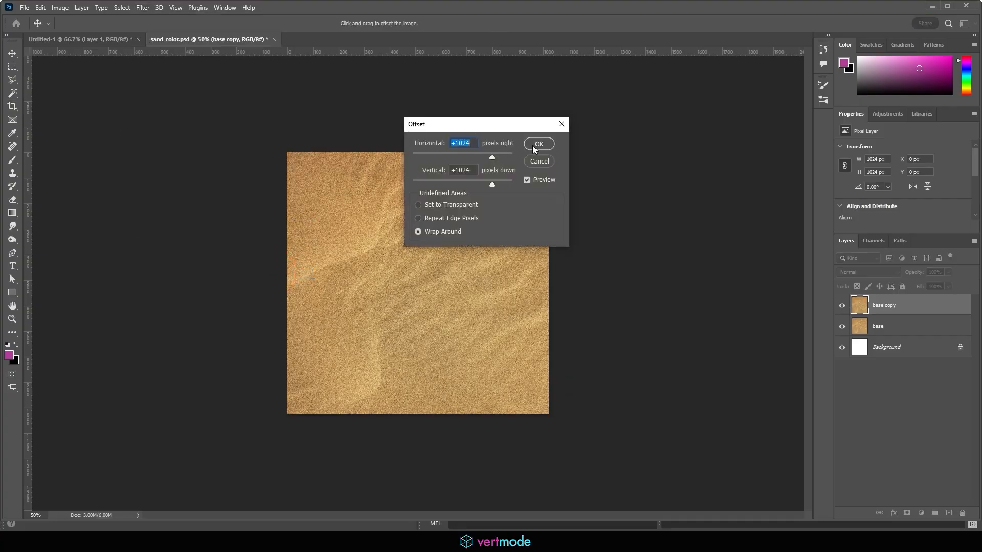
pyautogui.moveTo(490, 127); pyautogui.dragTo(578, 111)
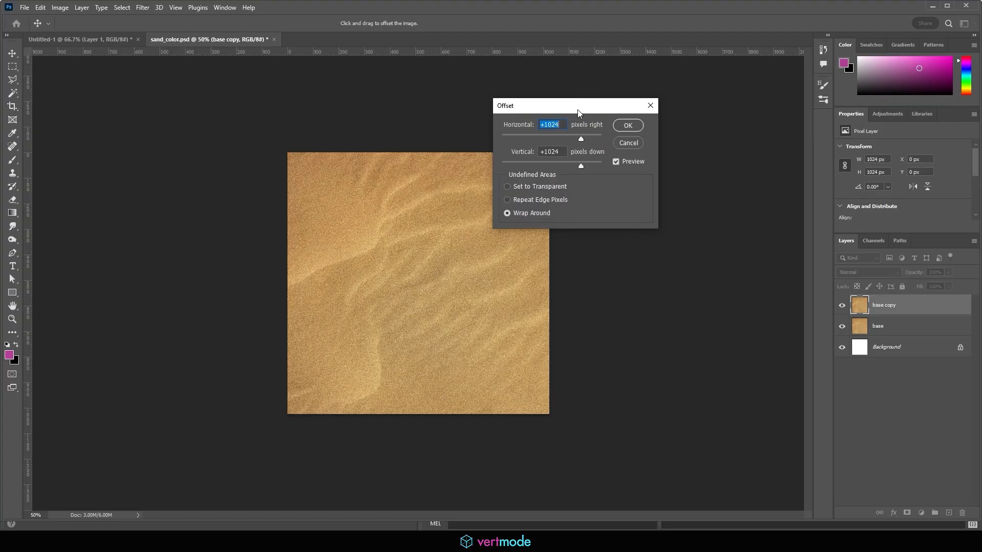
pyautogui.write('512')
pyautogui.press('Tab')
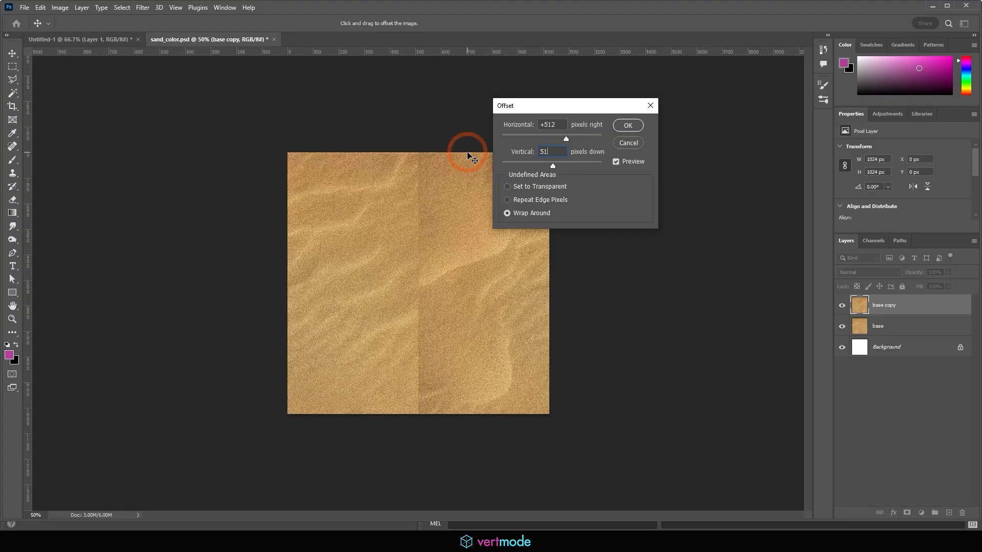
pyautogui.write('512')
pyautogui.moveTo(530, 110); pyautogui.dragTo(576, 98)
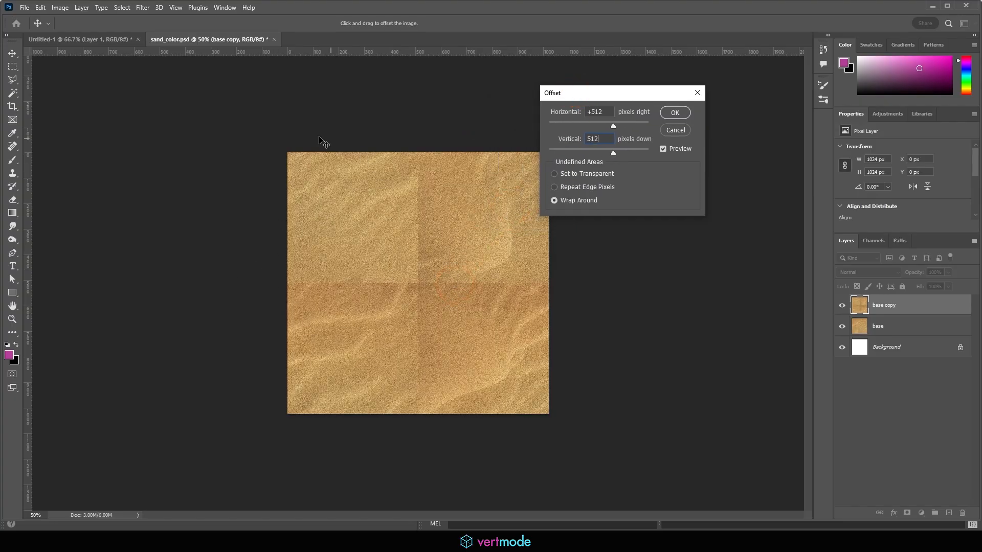
pyautogui.click(676, 112)
# Step: Save sand_color.psd with the offset base copy layer
pyautogui.press('c')
pyautogui.click(24, 10)
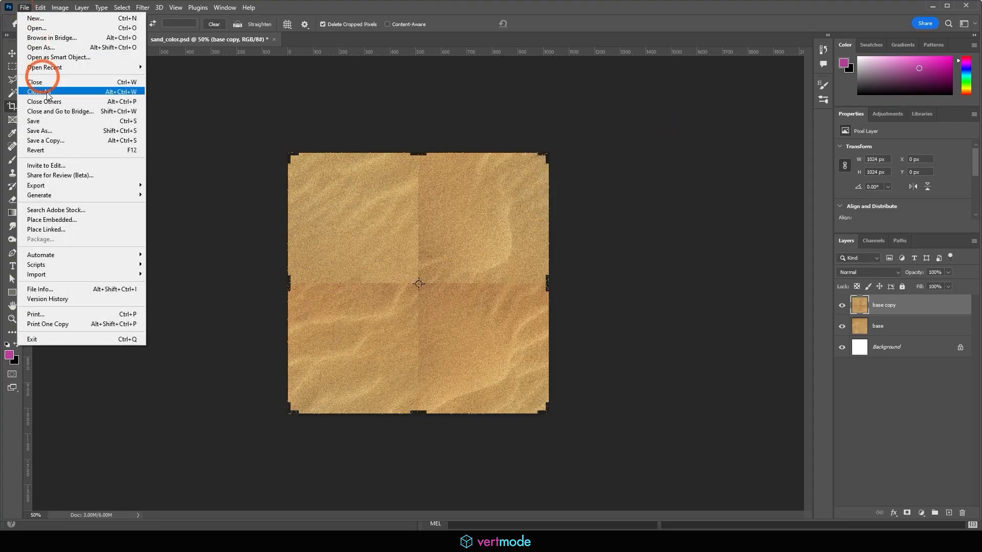
pyautogui.click(47, 117)
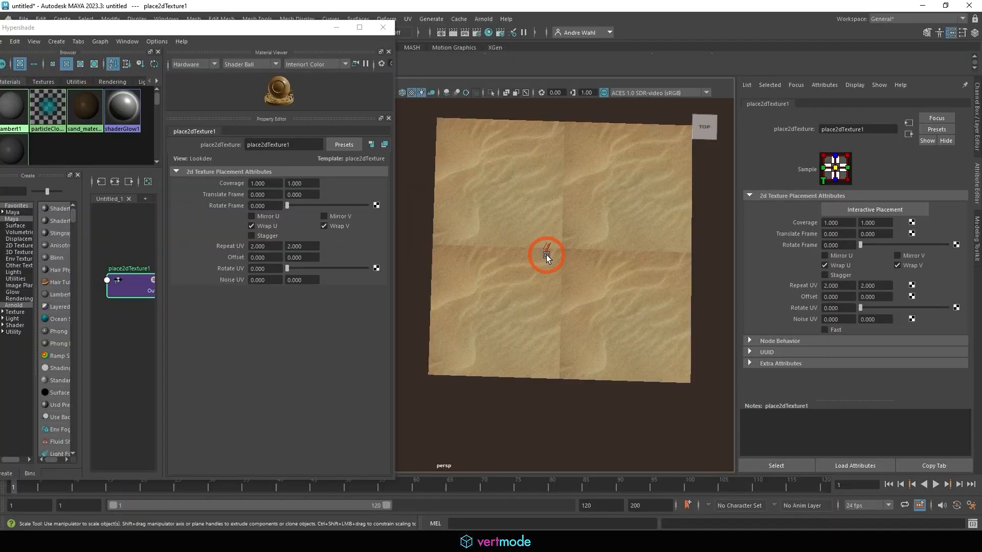
# Step: Switch to Maya, show the plane's sand_material attributes, and check the saved offset texture's tiling on the plane
pyautogui.click(667, 269)
pyautogui.click(506, 255)
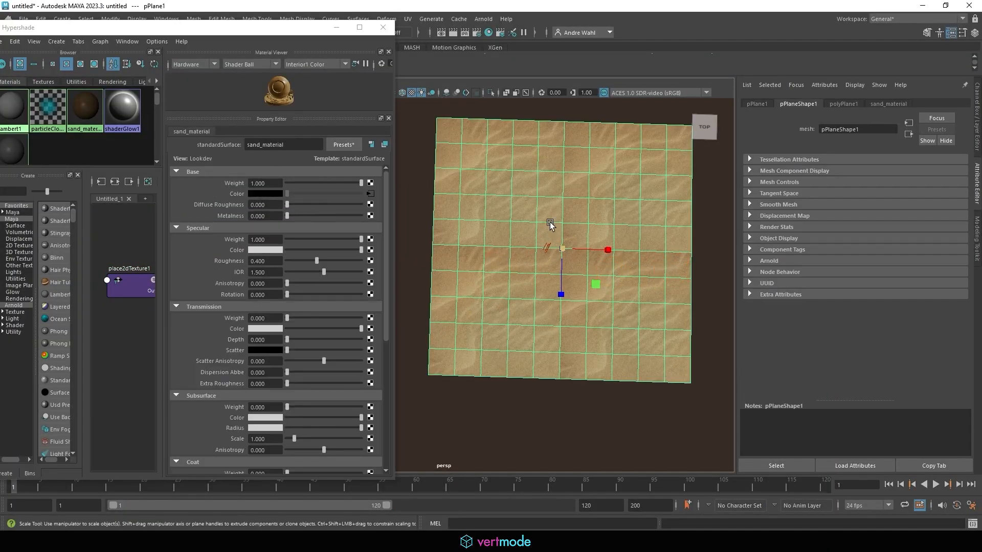
pyautogui.click(497, 254)
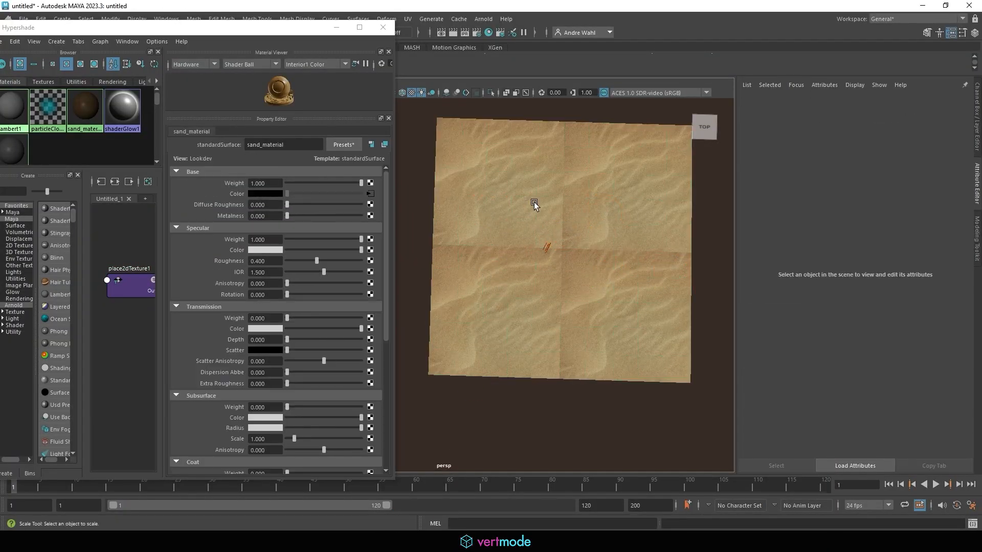
pyautogui.click(574, 212)
pyautogui.click(881, 103)
pyautogui.click(828, 186)
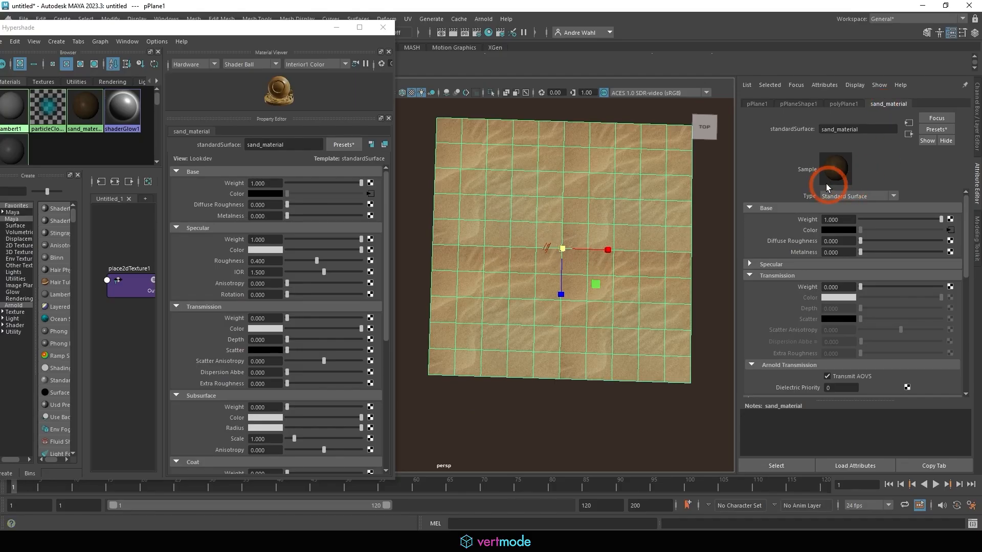
pyautogui.click(600, 217)
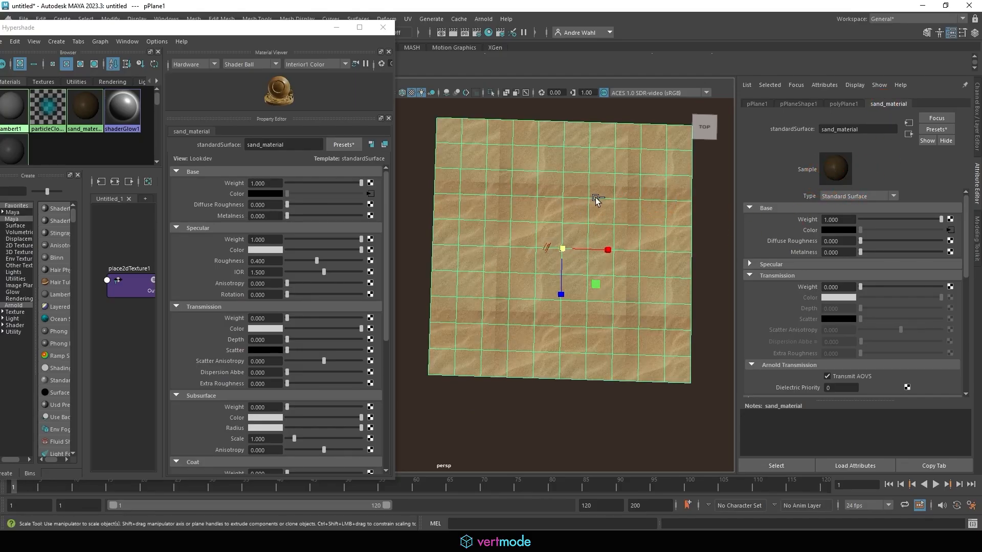
pyautogui.click(616, 205)
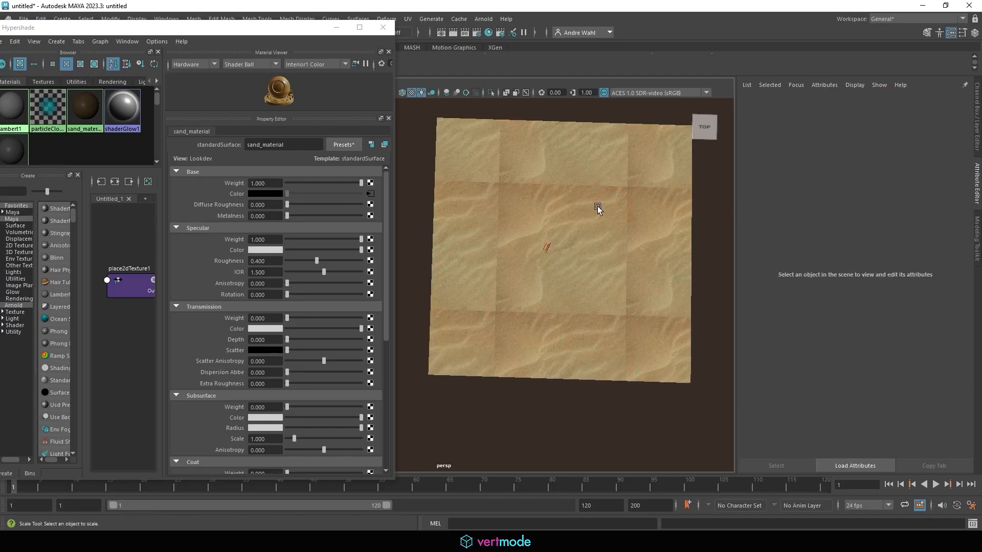
# Step: Switch back to Photoshop and turn on Pattern Preview for sand_color.psd to examine how the offset texture tiles
pyautogui.hotkey('alt', 'Tab')
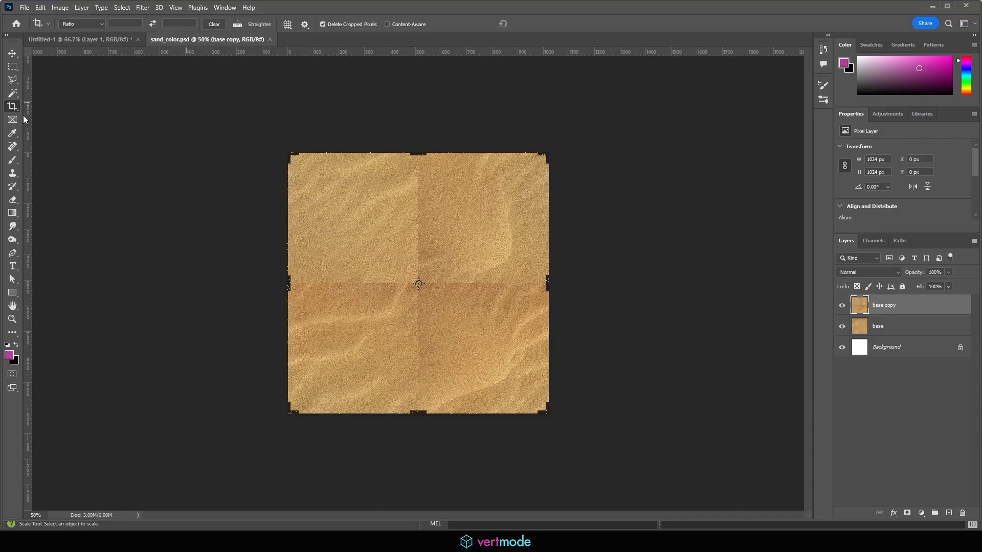
pyautogui.click(13, 53)
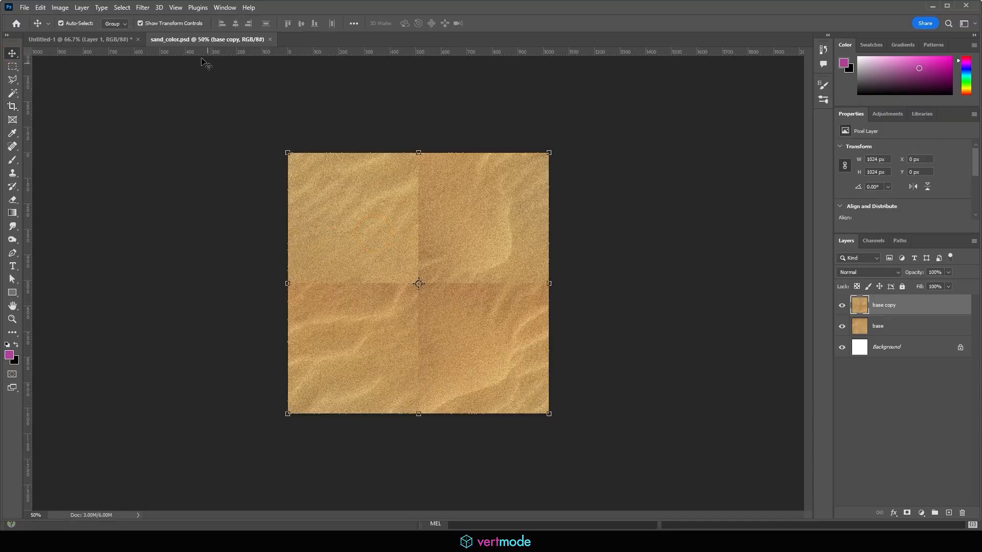
pyautogui.click(175, 8)
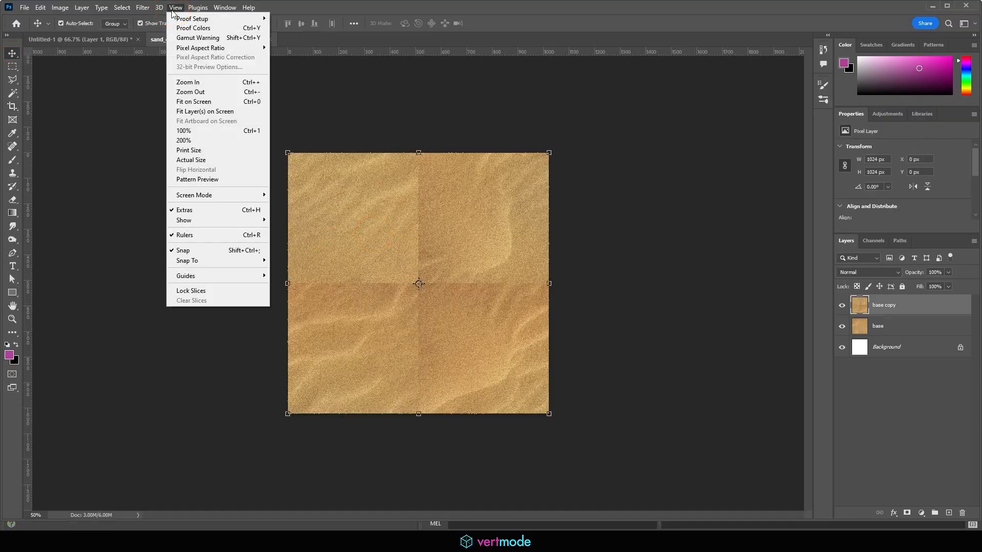
pyautogui.click(198, 180)
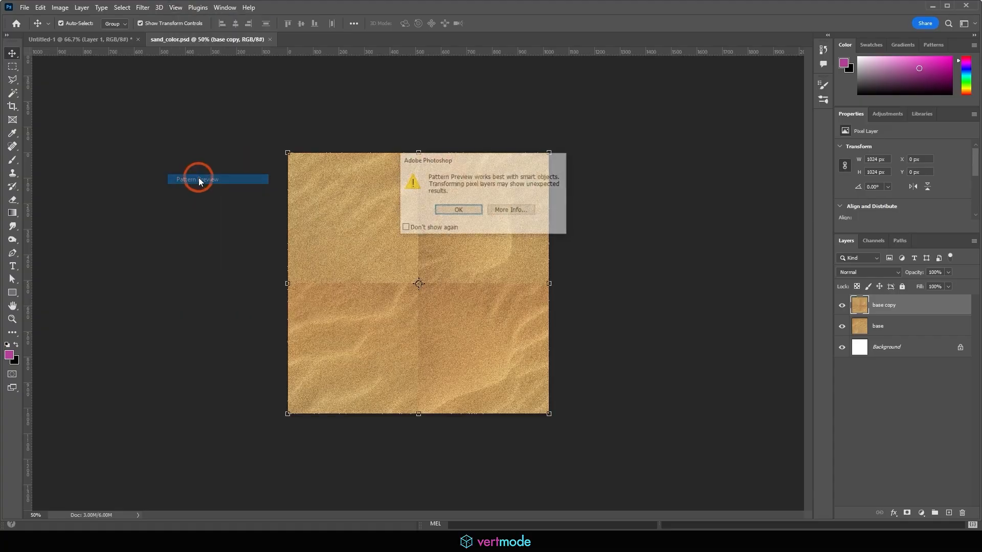
pyautogui.click(448, 212)
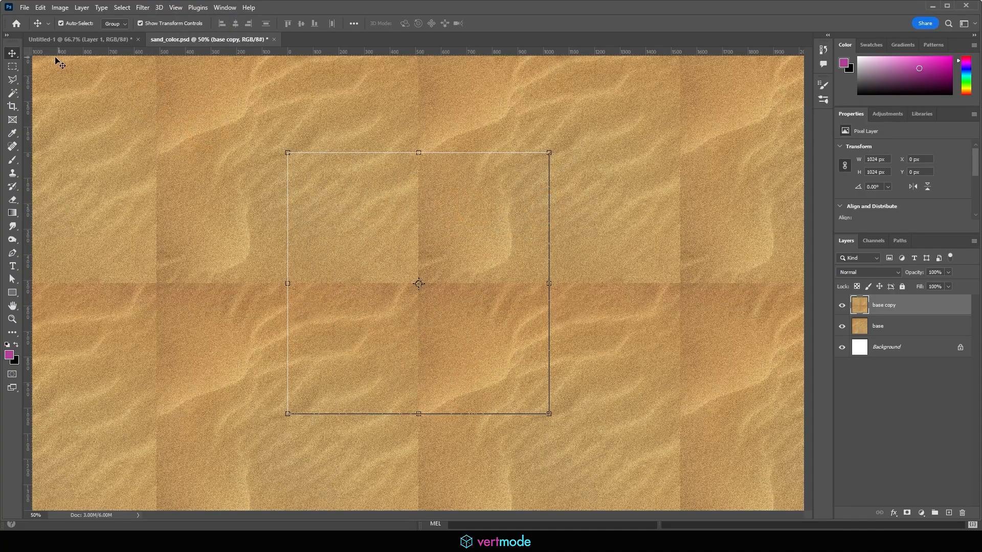
pyautogui.click(498, 155)
pyautogui.hotkey('ctrl', '-')
pyautogui.hotkey('ctrl', '-')
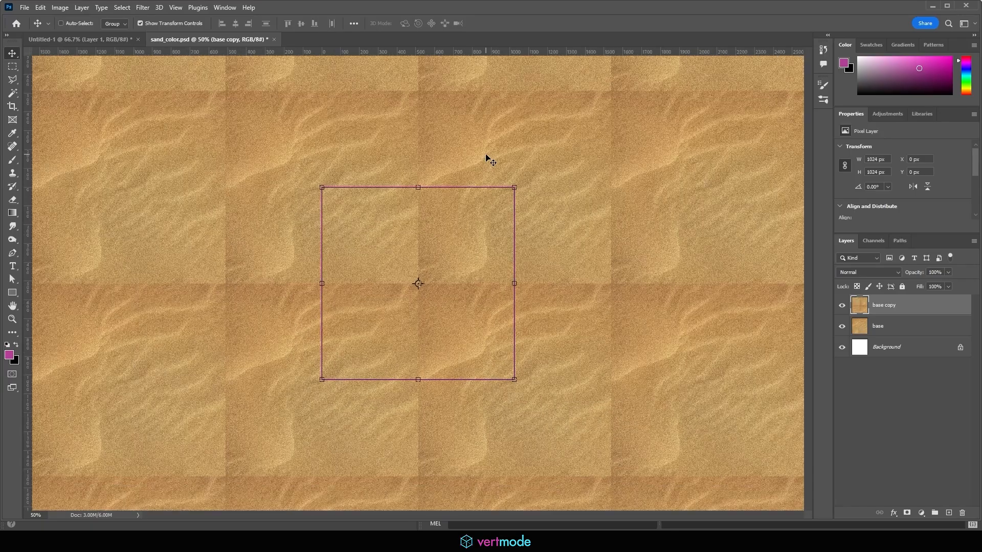
pyautogui.hotkey('ctrl', '-')
pyautogui.hotkey('ctrl', '+')
pyautogui.hotkey('ctrl', '+')
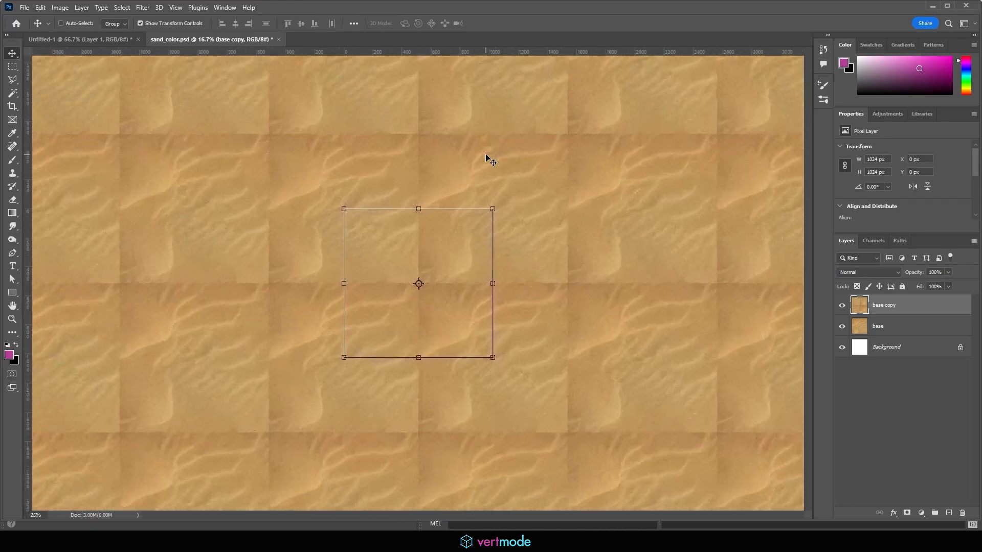
# Step: Turn off Pattern Preview for sand_color.psd
pyautogui.click(174, 8)
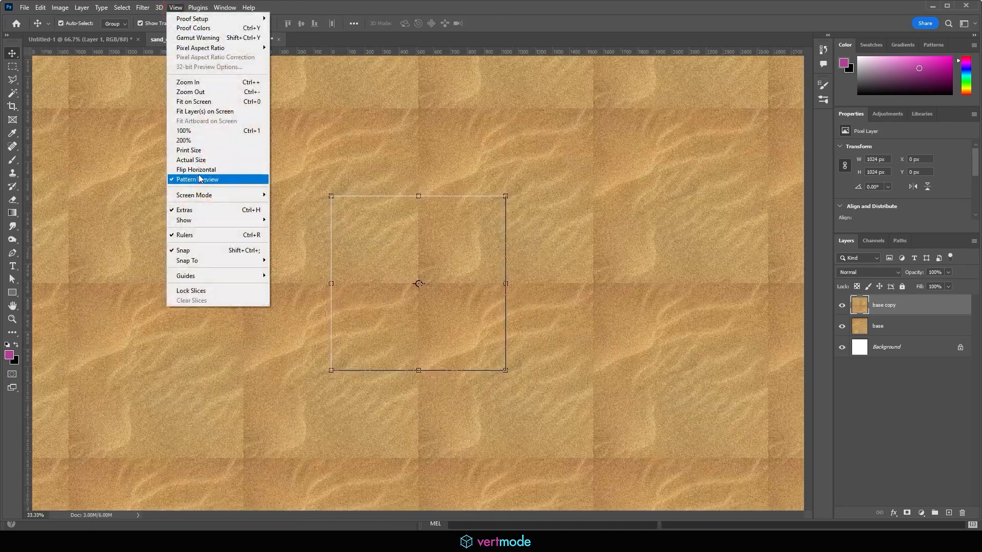
pyautogui.click(209, 182)
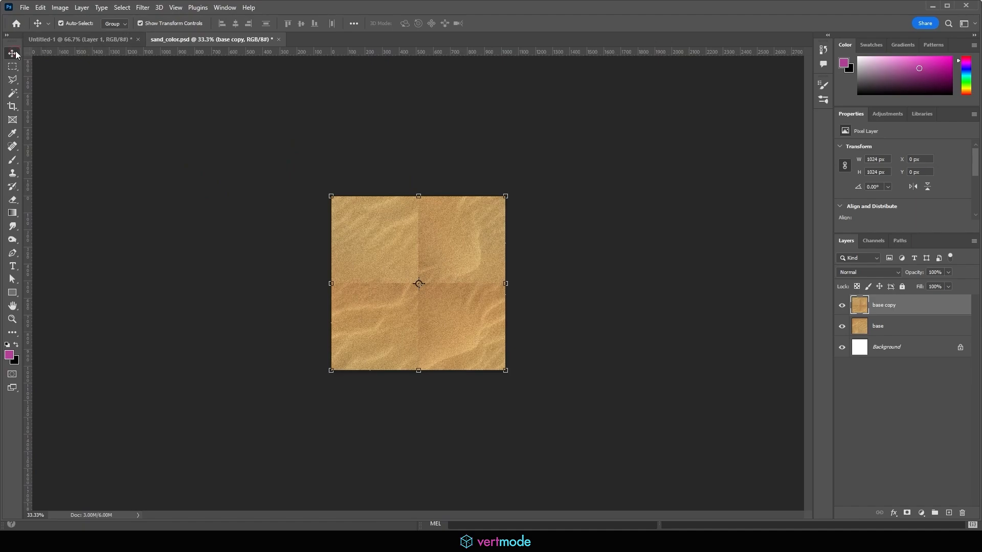
pyautogui.click(619, 223)
pyautogui.hotkey('ctrl', '+')
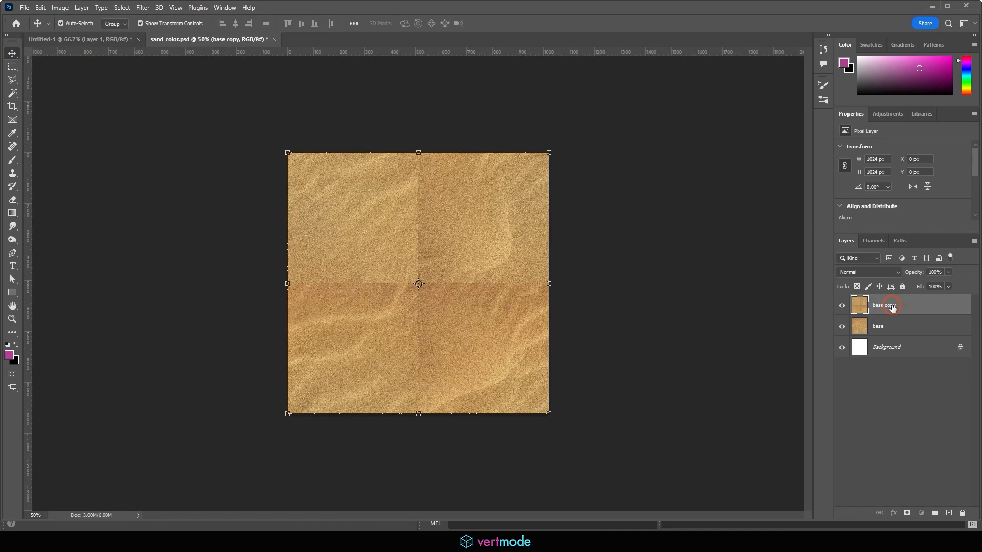
# Step: With the base copy layer active, choose the Eraser tool with a Soft Round brush sized to 150 px
pyautogui.click(249, 192)
pyautogui.click(14, 200)
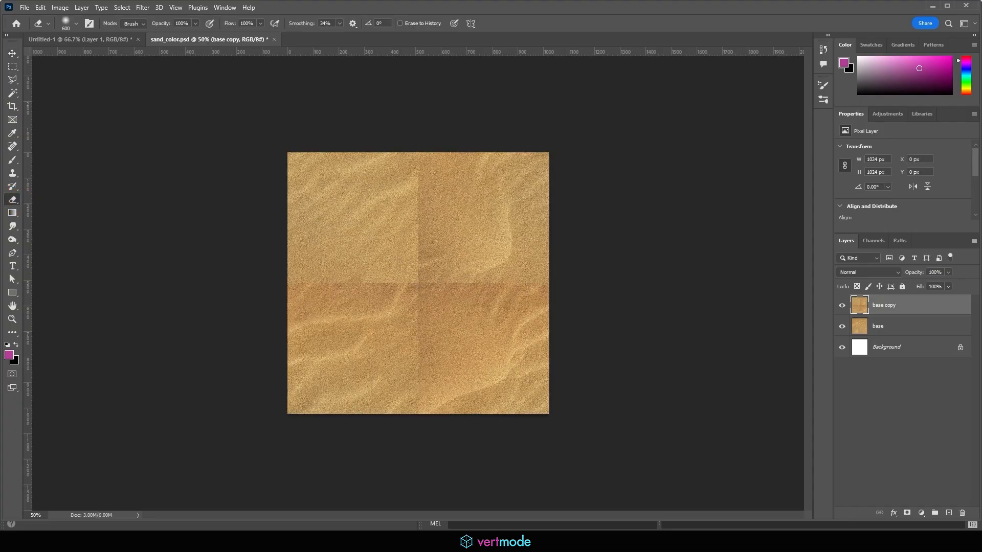
pyautogui.click(16, 203)
pyautogui.click(64, 61)
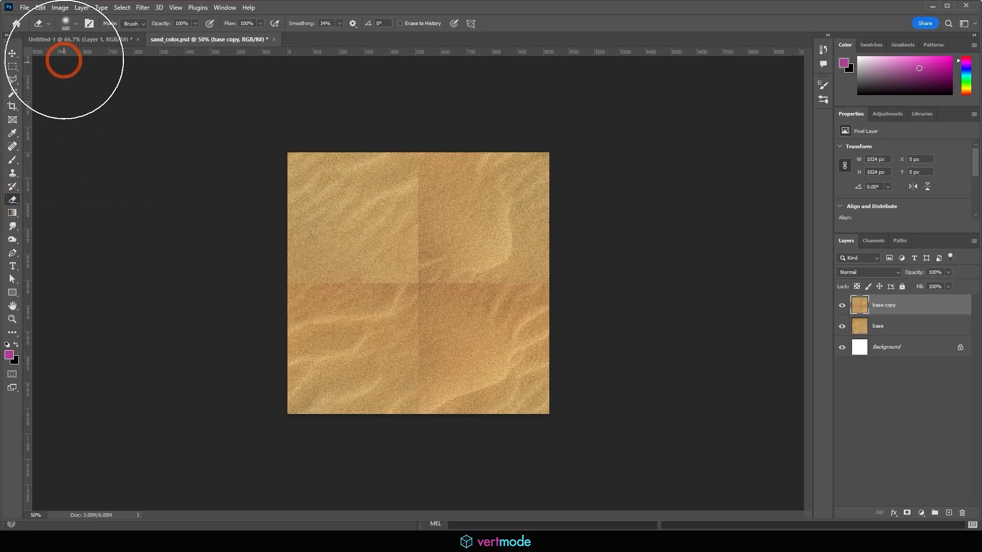
pyautogui.click(67, 26)
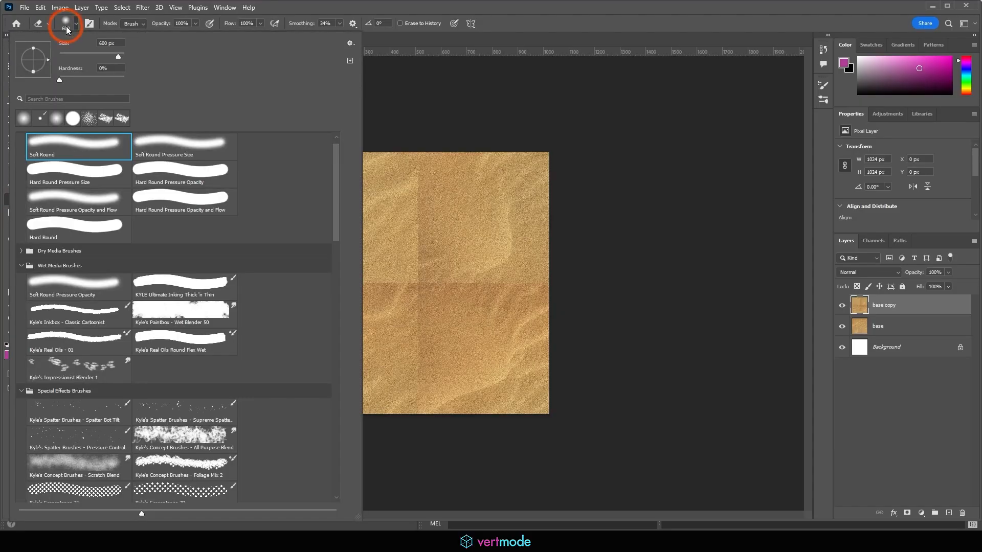
pyautogui.doubleClick(52, 147)
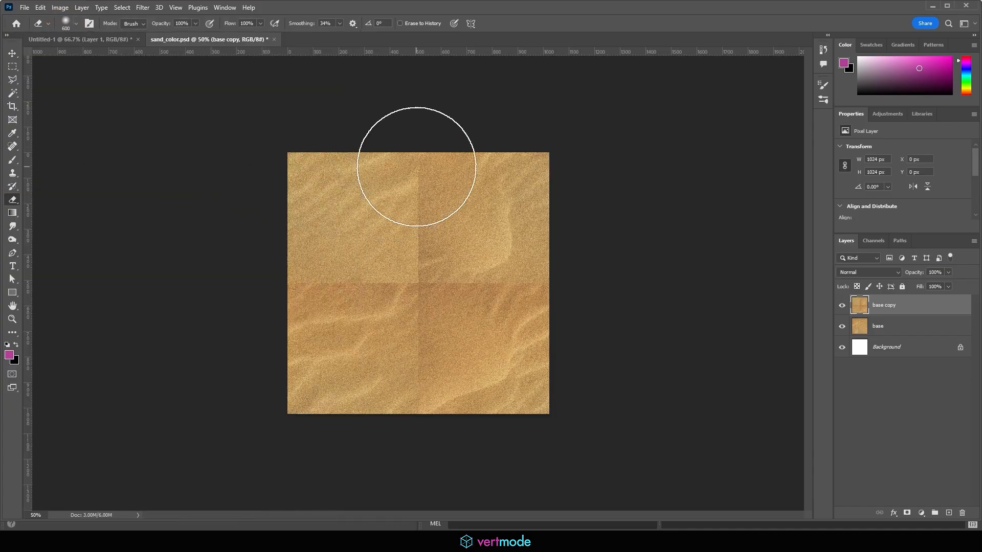
pyautogui.press('[')
pyautogui.press('[')
pyautogui.press('[')
pyautogui.press('[')
pyautogui.press('[')
pyautogui.press('[')
pyautogui.press('[')
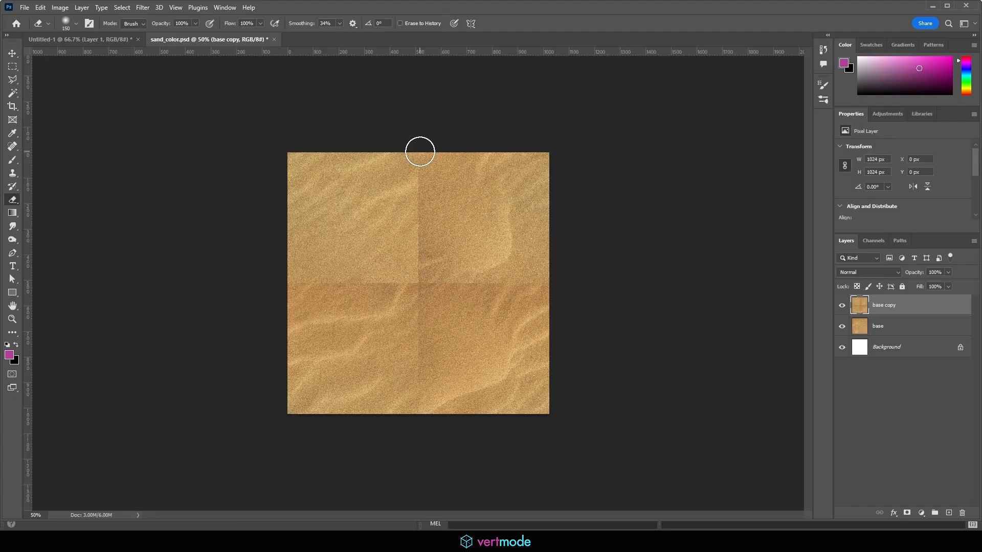
# Step: Erase the central vertical and horizontal seams of the base copy layer and blend the patch left of center into the base layer
pyautogui.click(419, 152)
pyautogui.moveTo(420, 152)
pyautogui.mouseDown()
pyautogui.moveTo(431, 384)
pyautogui.moveTo(454, 520)
pyautogui.mouseUp()
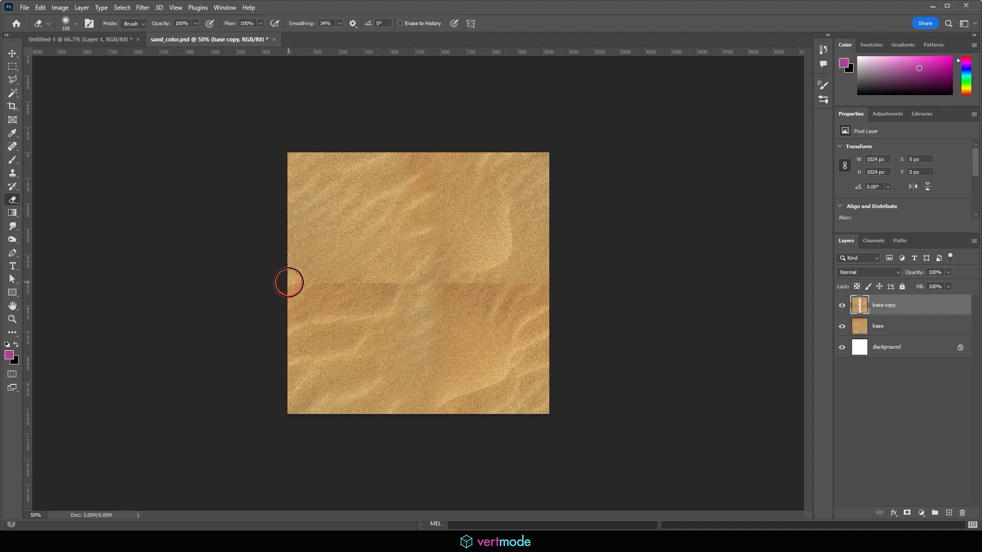
pyautogui.moveTo(288, 282); pyautogui.dragTo(587, 306)
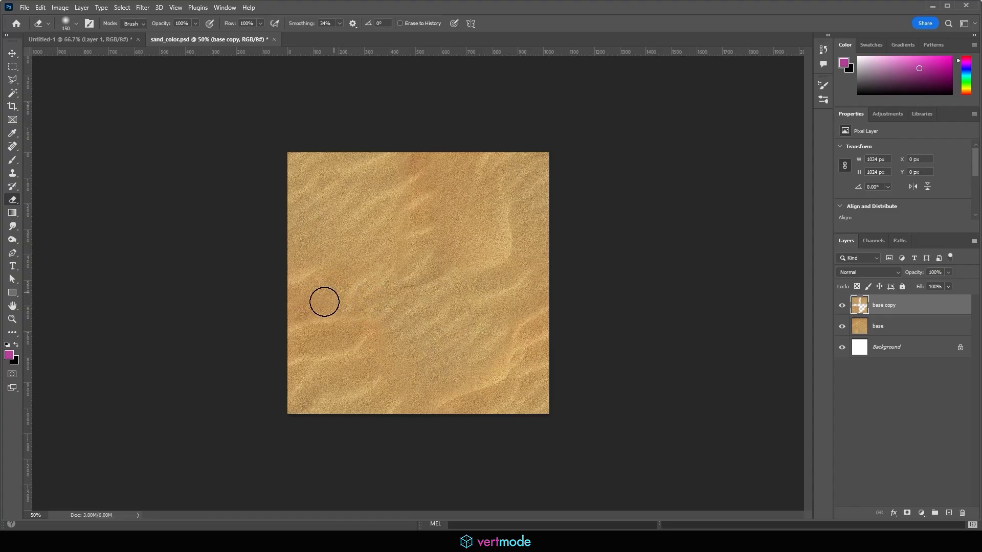
pyautogui.moveTo(324, 302); pyautogui.dragTo(353, 250)
# Step: Try erasing more of the base copy layer in its upper central area, and undo those strokes
pyautogui.moveTo(422, 230)
pyautogui.mouseDown()
pyautogui.moveTo(415, 189)
pyautogui.moveTo(397, 225)
pyautogui.moveTo(440, 276)
pyautogui.moveTo(466, 254)
pyautogui.mouseUp()
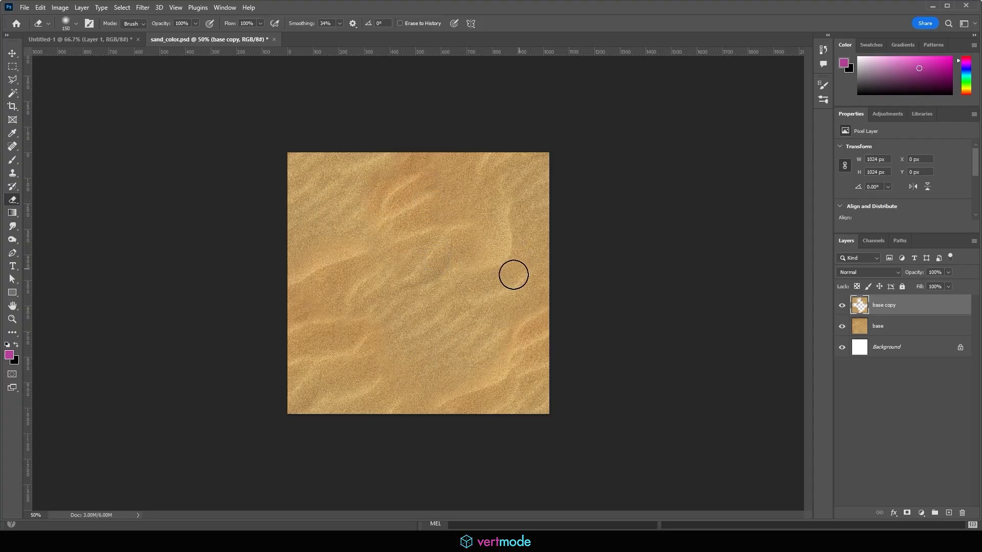
pyautogui.hotkey('ctrl', 'z')
pyautogui.hotkey('ctrl', 'z')
pyautogui.hotkey('ctrl', 'z')
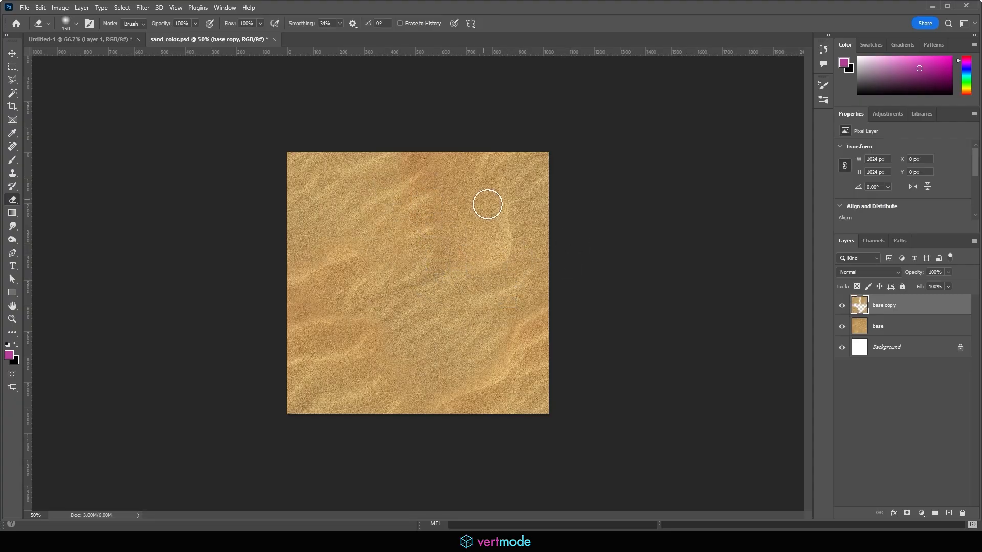
# Step: Save sand_color.psd with the seams erased from the base copy layer
pyautogui.click(24, 8)
pyautogui.click(32, 119)
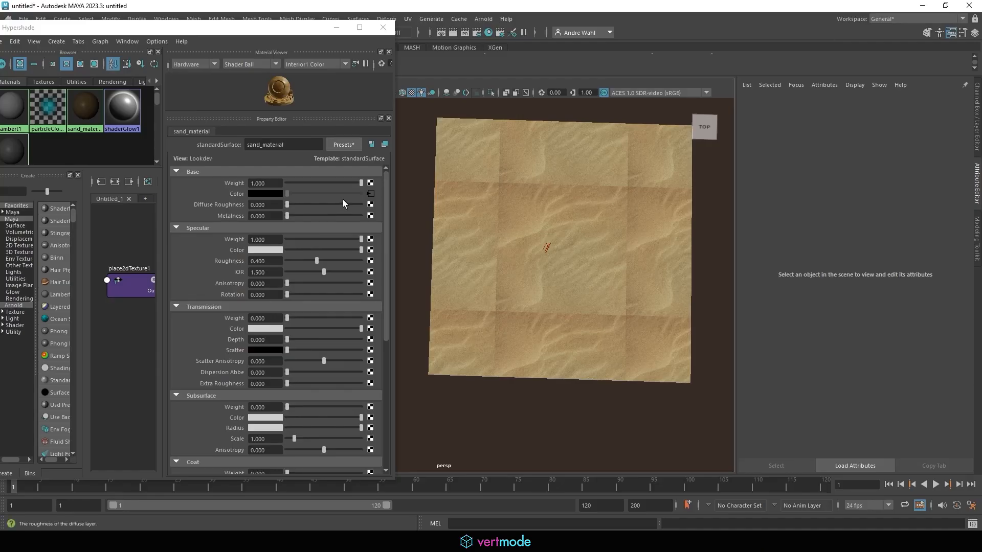
# Step: Switch to Maya, refresh the sand_material swatch in the plane's attributes, and deselect the plane
pyautogui.click(543, 233)
pyautogui.click(906, 157)
pyautogui.click(835, 169)
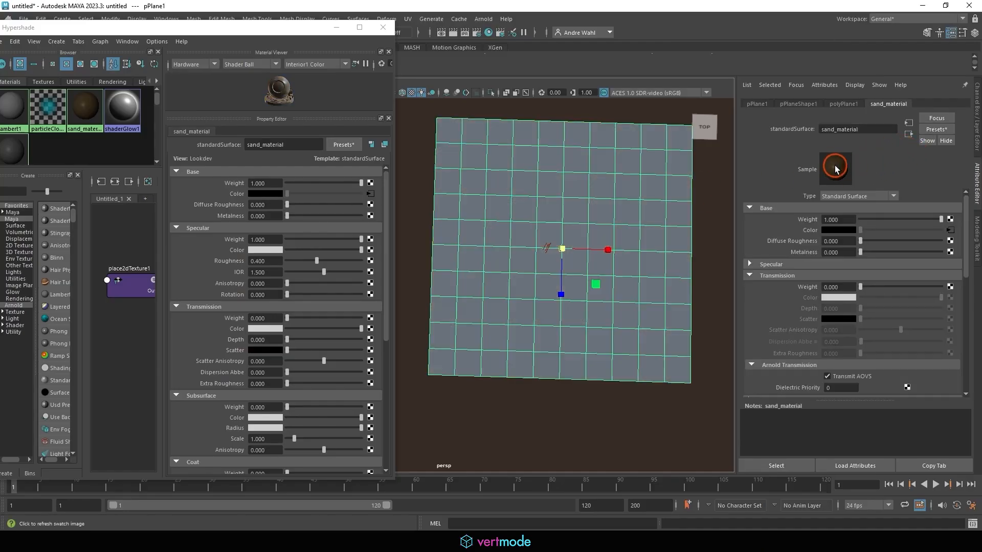
pyautogui.click(523, 245)
pyautogui.click(606, 163)
pyautogui.click(486, 247)
pyautogui.click(412, 211)
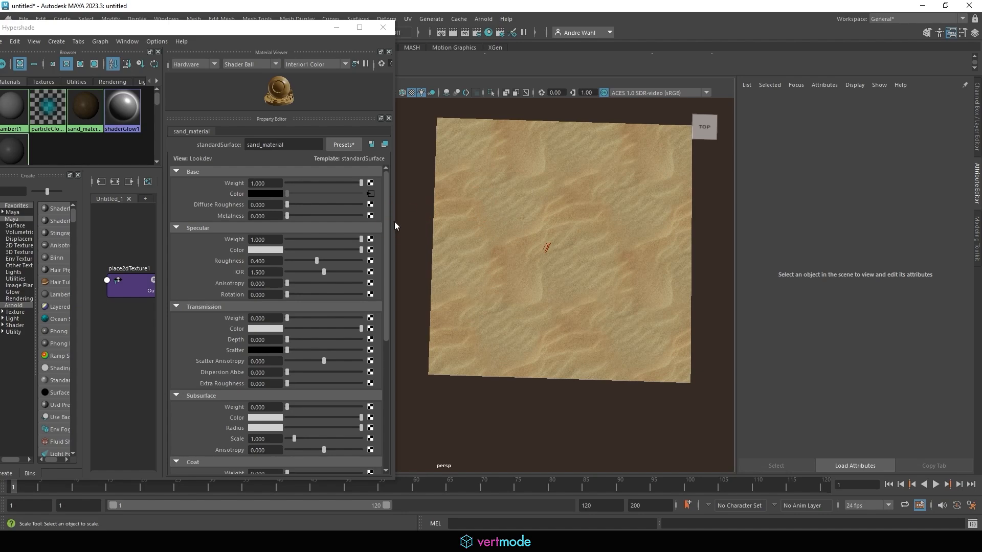
# Step: Examine how the blended sand texture repeats across the plane from close up, at an angle and from farther away
pyautogui.click(357, 219)
pyautogui.click(457, 243)
pyautogui.click(506, 236)
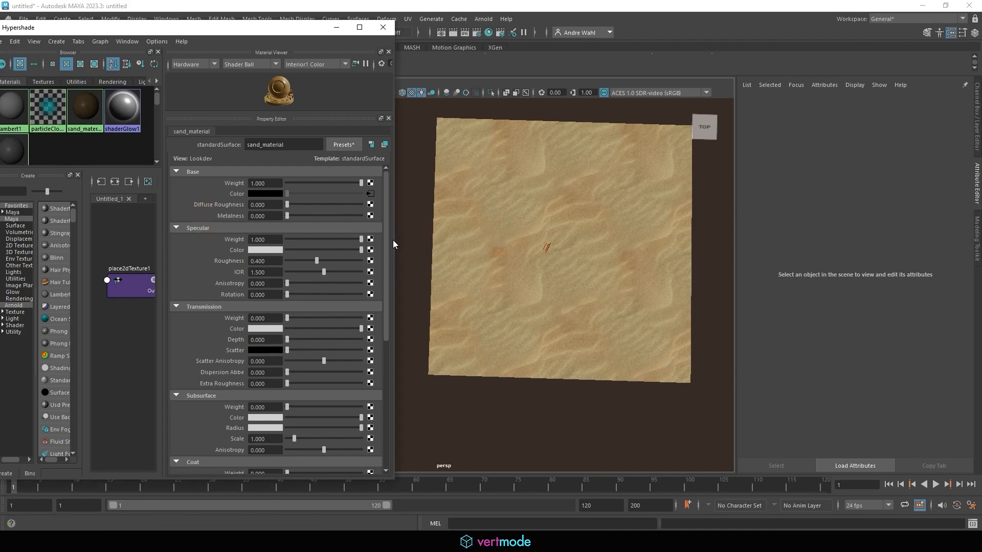
pyautogui.keyDown('alt'); pyautogui.moveTo(517, 256); pyautogui.dragTo(699, 267, button='right'); pyautogui.keyUp('alt')
pyautogui.keyDown('alt'); pyautogui.moveTo(681, 258); pyautogui.dragTo(541, 299, button='middle'); pyautogui.keyUp('alt')
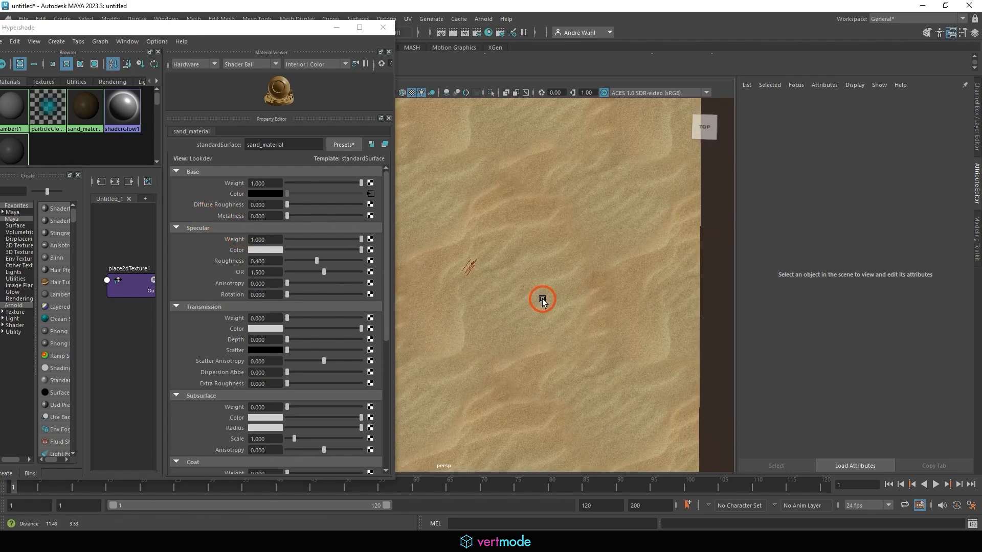
pyautogui.keyDown('alt'); pyautogui.moveTo(562, 309); pyautogui.dragTo(501, 324); pyautogui.keyUp('alt')
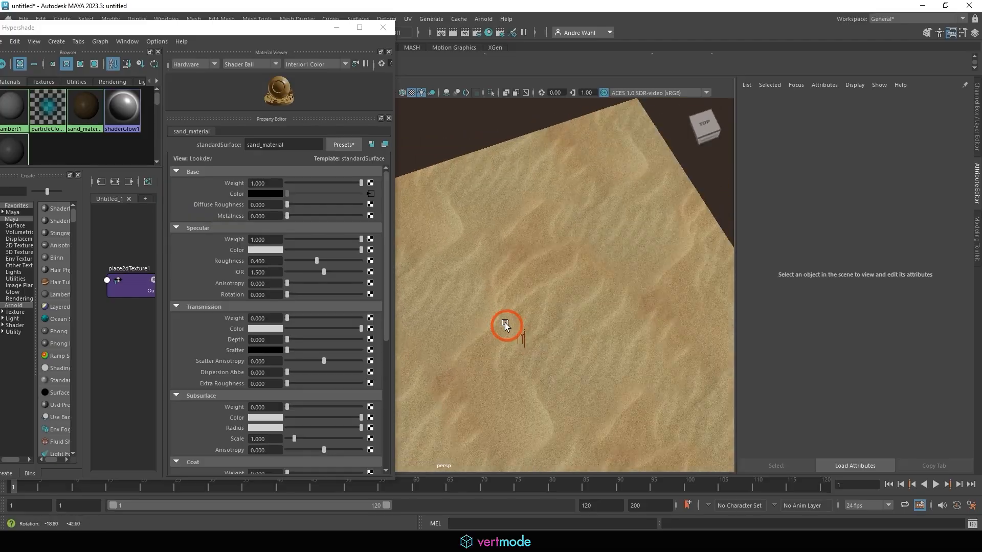
pyautogui.keyDown('alt'); pyautogui.moveTo(501, 324); pyautogui.dragTo(665, 348, button='right'); pyautogui.keyUp('alt')
pyautogui.keyDown('alt'); pyautogui.moveTo(664, 346); pyautogui.dragTo(563, 267); pyautogui.keyUp('alt')
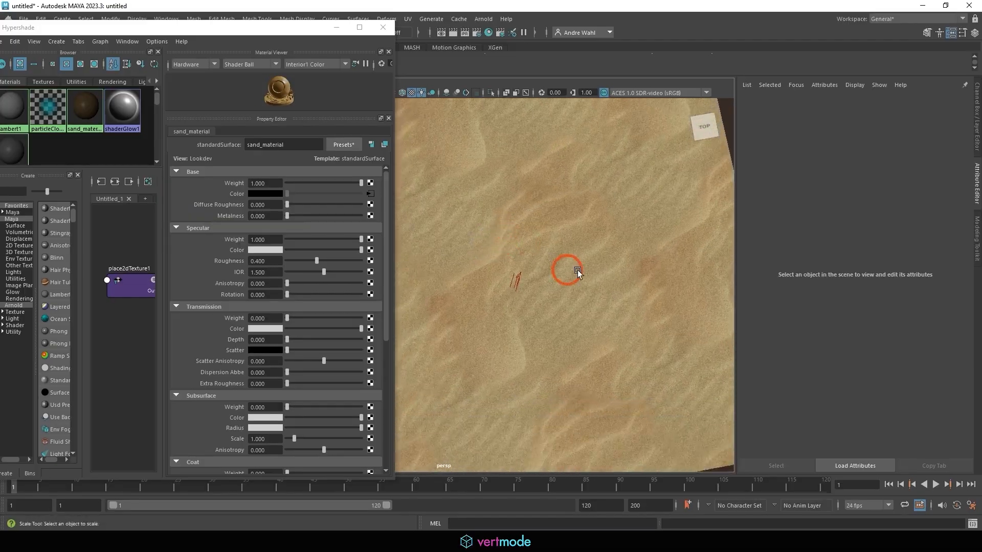
pyautogui.keyDown('alt'); pyautogui.moveTo(563, 267); pyautogui.dragTo(564, 210, button='right'); pyautogui.keyUp('alt')
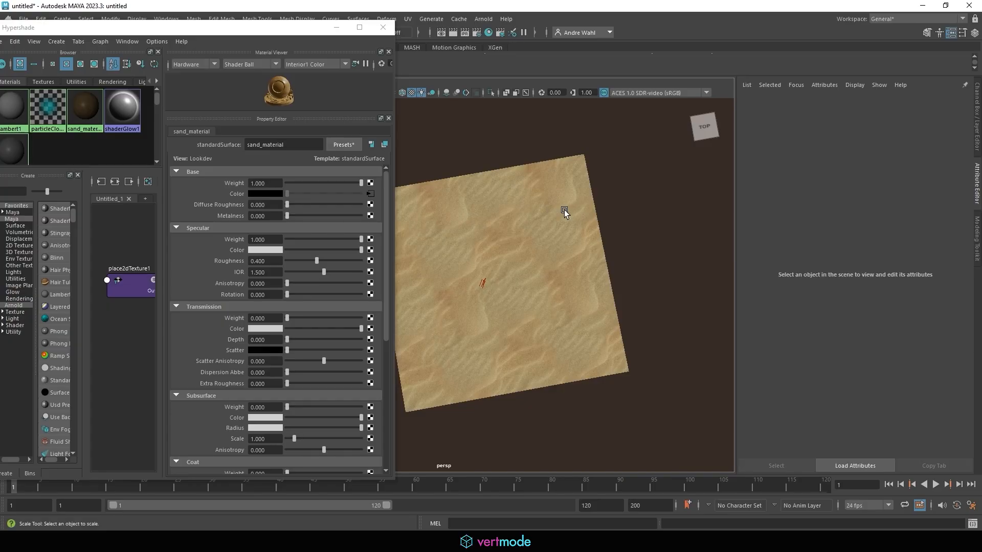
pyautogui.keyDown('alt'); pyautogui.moveTo(554, 269); pyautogui.dragTo(548, 225); pyautogui.keyUp('alt')
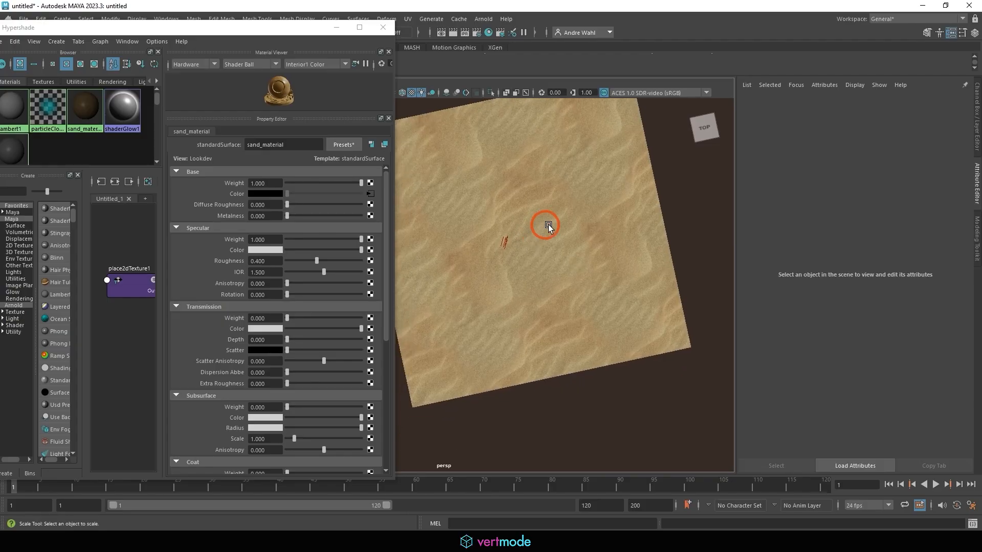
# Step: Switch back to Photoshop and toggle the base copy layer's visibility to compare the blended texture with the base layer
pyautogui.hotkey('alt', 'Tab')
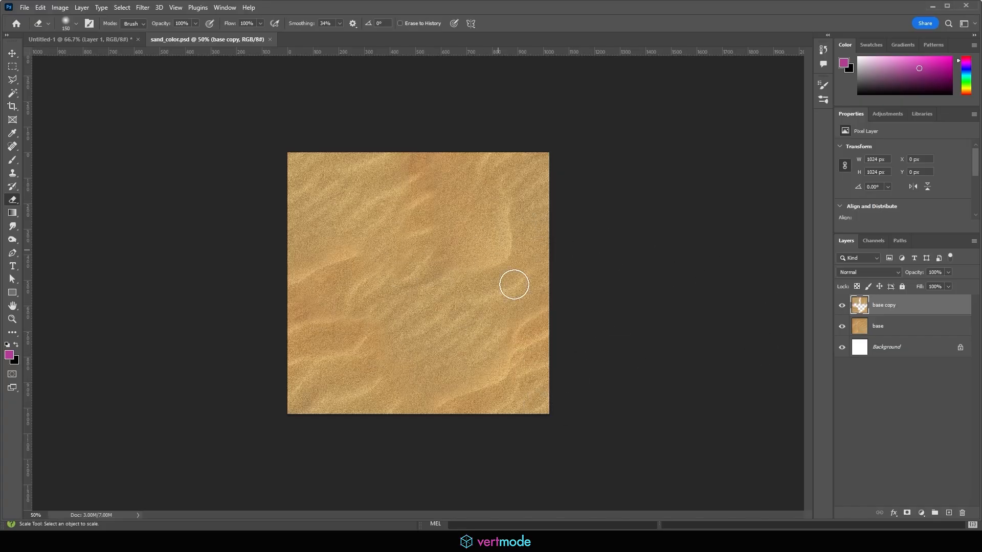
pyautogui.click(845, 304)
pyautogui.click(843, 305)
pyautogui.click(845, 303)
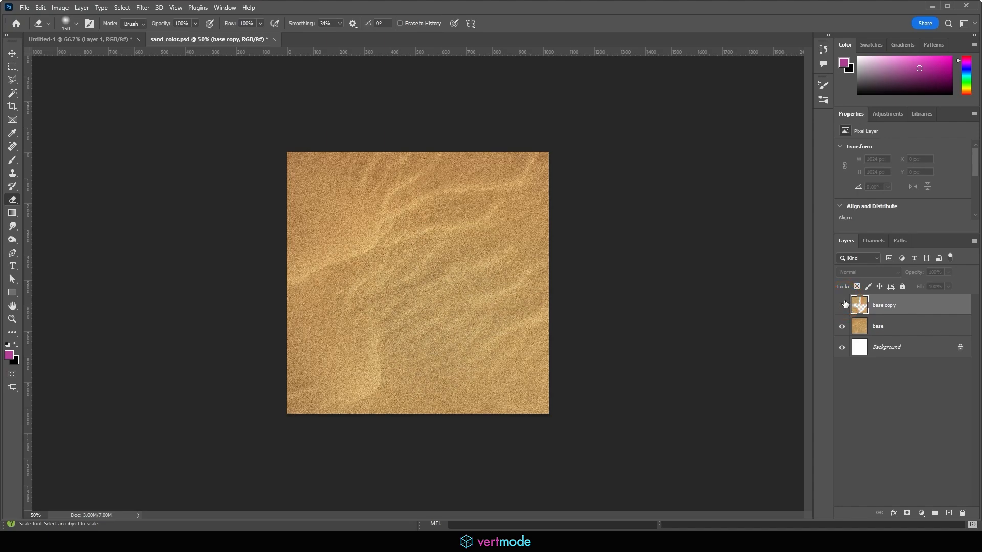
pyautogui.click(845, 304)
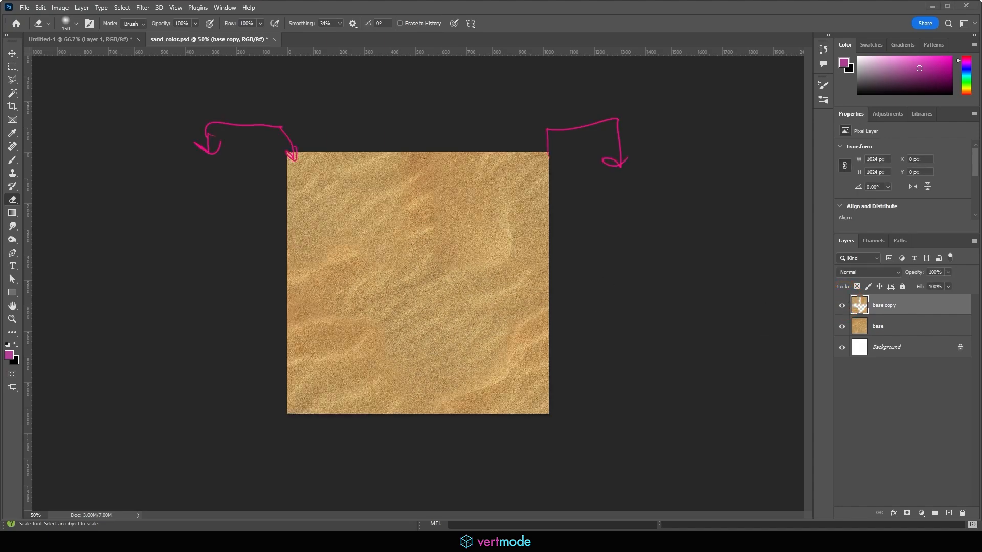
pyautogui.moveTo(467, 376)
pyautogui.mouseDown()
pyautogui.moveTo(425, 246)
pyautogui.moveTo(462, 256)
pyautogui.moveTo(515, 360)
pyautogui.moveTo(358, 325)
pyautogui.mouseUp()
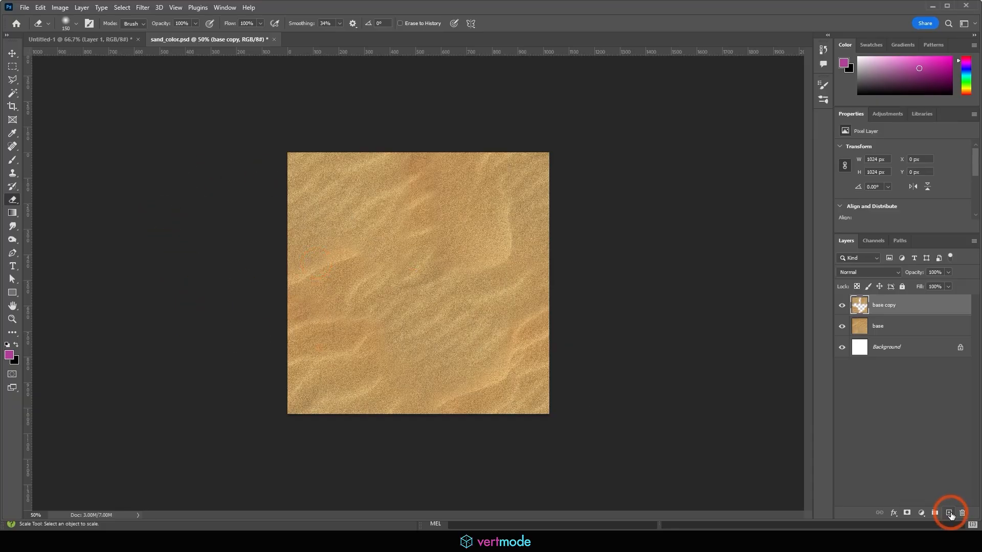
# Step: Add a new layer above base copy and set up the Clone Stamp tool with a 500 px brush
pyautogui.click(949, 513)
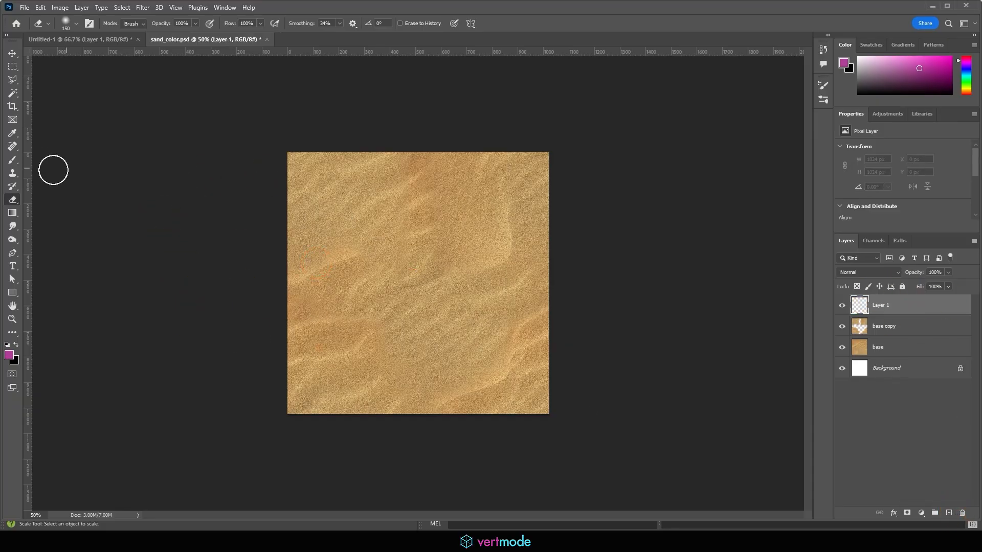
pyautogui.click(13, 173)
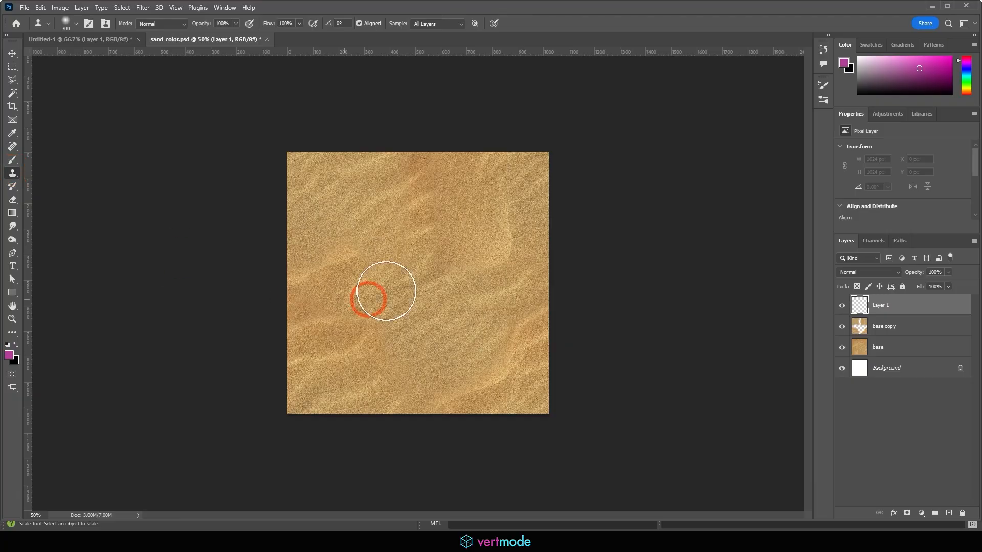
pyautogui.keyDown('alt'); pyautogui.moveTo(416, 311); pyautogui.dragTo(437, 309, button='right'); pyautogui.keyUp('alt')
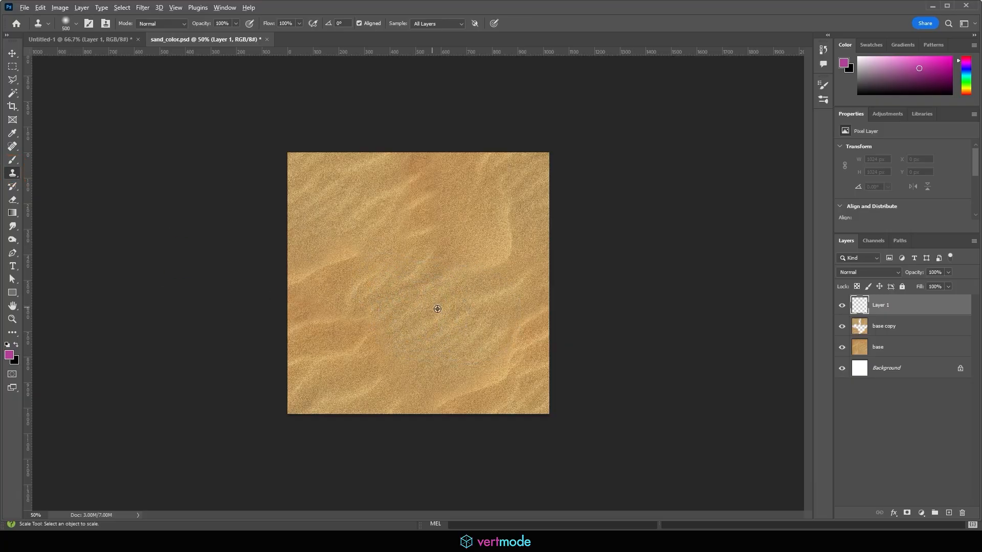
# Step: Try cloning sand from around the texture's center onto Layer 1, and undo the stamped strokes
pyautogui.keyDown('alt'); pyautogui.click(440, 310); pyautogui.keyUp('alt')
pyautogui.moveTo(453, 306); pyautogui.dragTo(366, 294)
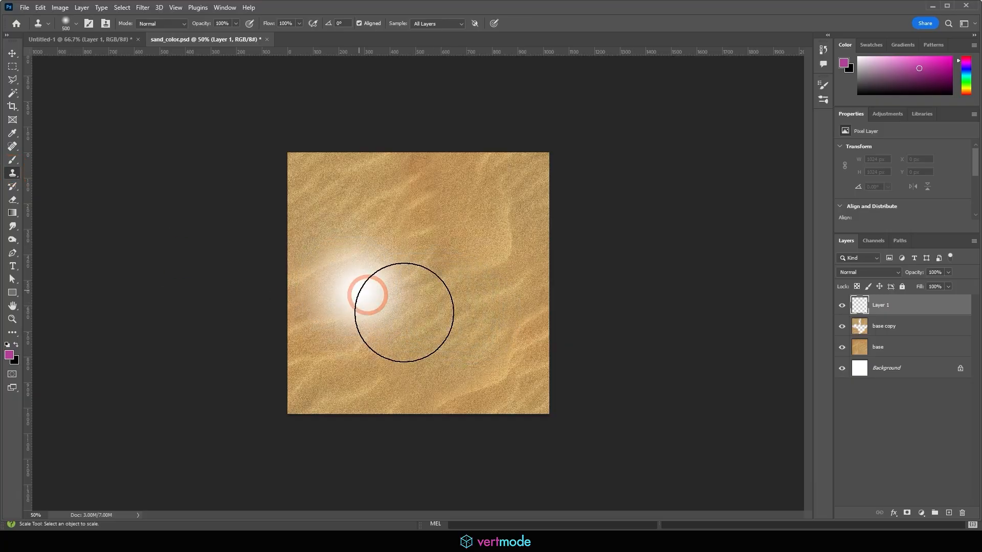
pyautogui.keyDown('alt'); pyautogui.click(438, 324); pyautogui.keyUp('alt')
pyautogui.keyDown('alt'); pyautogui.click(409, 344); pyautogui.keyUp('alt')
pyautogui.click(438, 320)
pyautogui.keyDown('alt'); pyautogui.click(447, 339); pyautogui.keyUp('alt')
pyautogui.click(430, 309)
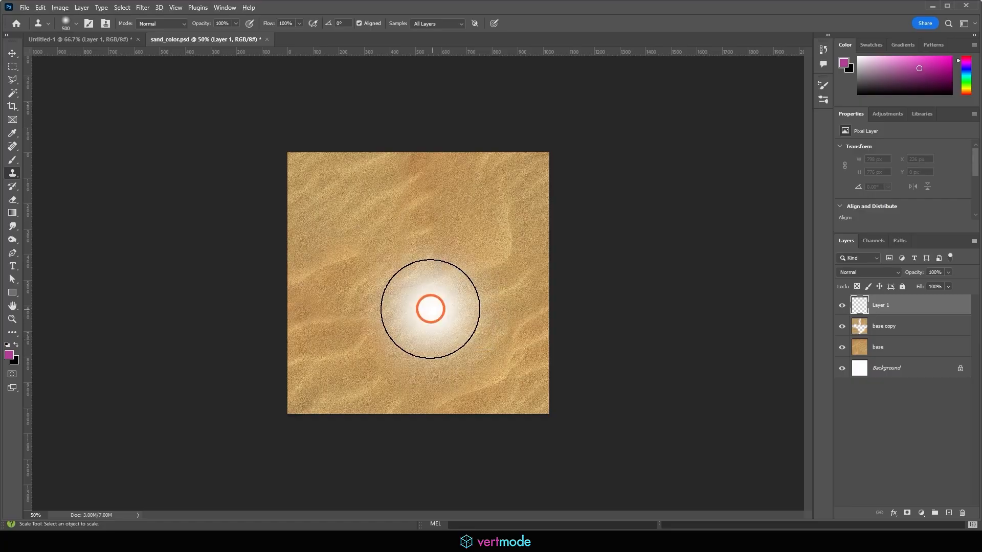
pyautogui.keyDown('alt'); pyautogui.click(424, 300); pyautogui.keyUp('alt')
pyautogui.click(417, 295)
pyautogui.hotkey('ctrl', 'z')
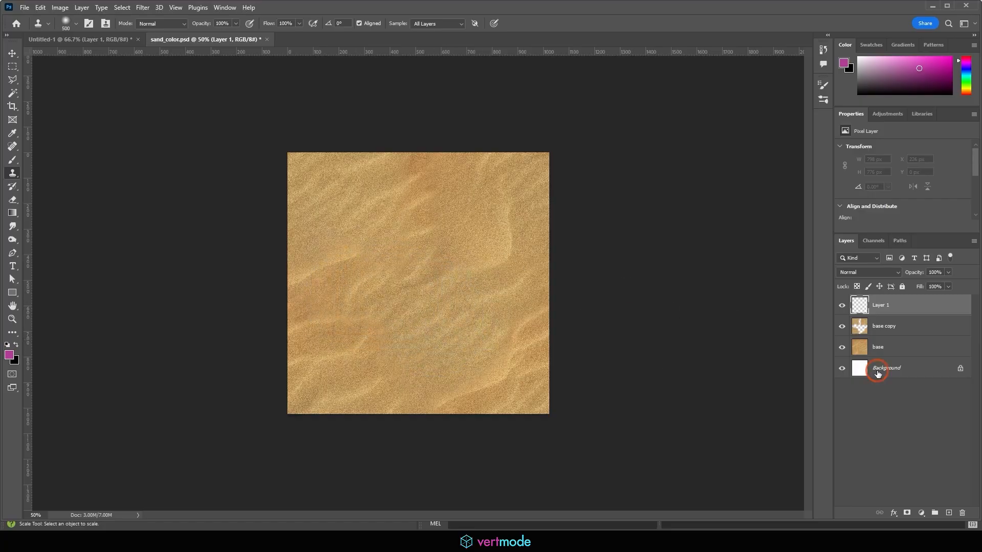
# Step: Convert the white Background into a regular layer and delete it
pyautogui.click(869, 367)
pyautogui.doubleClick(916, 368)
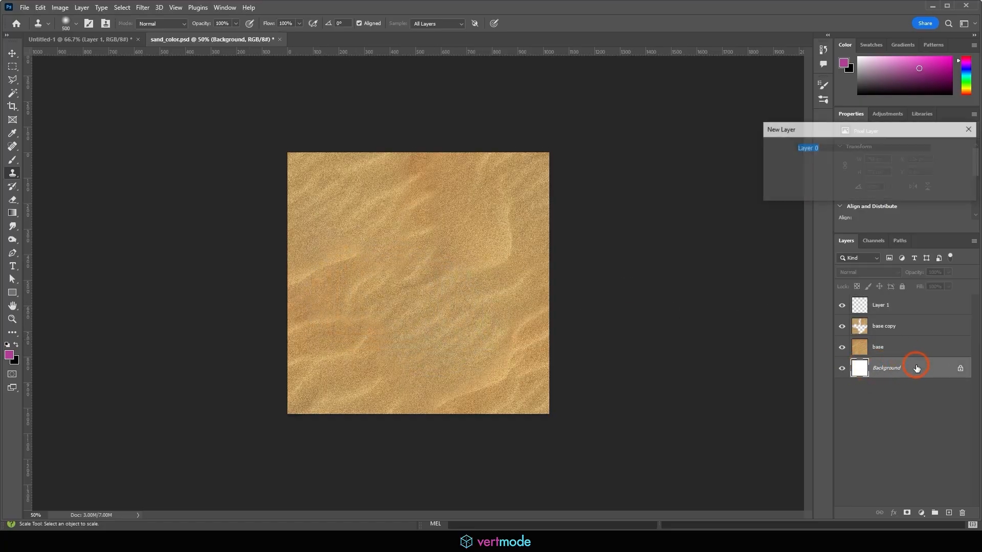
pyautogui.click(956, 149)
pyautogui.click(891, 376)
pyautogui.click(880, 368)
pyautogui.press('Delete')
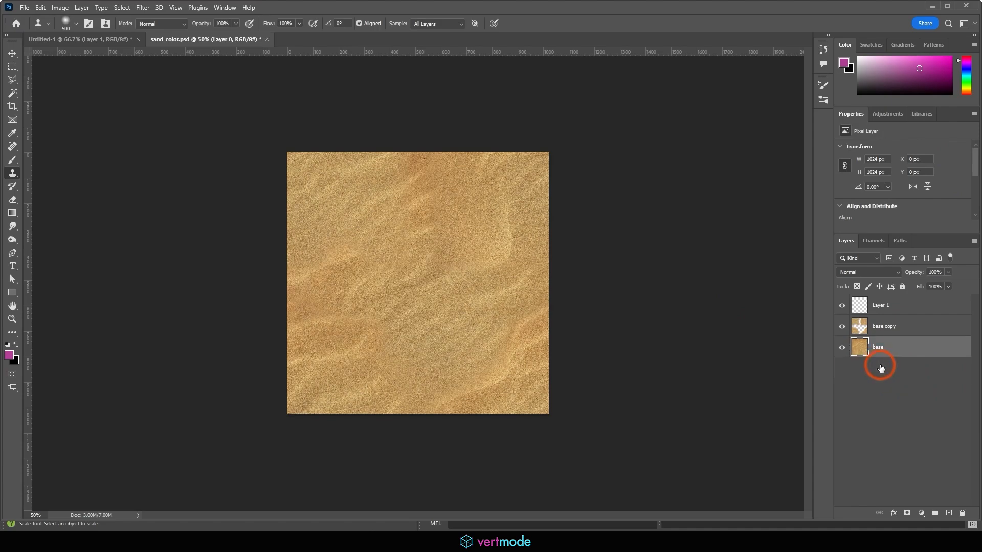
# Step: Clone rippled sand from around the texture's center over its left half and lower middle on Layer 1
pyautogui.keyDown('alt'); pyautogui.click(413, 285); pyautogui.keyUp('alt')
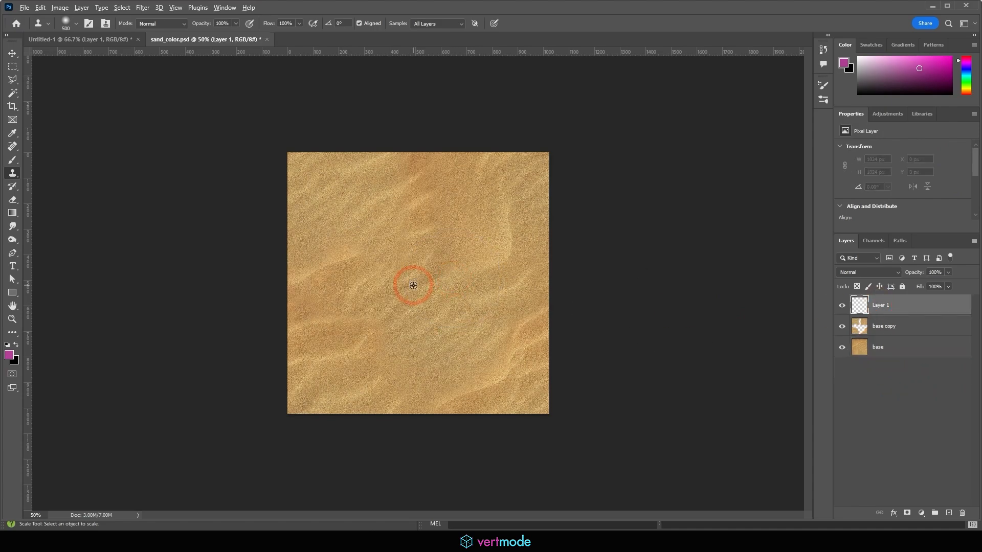
pyautogui.moveTo(462, 282)
pyautogui.mouseDown()
pyautogui.moveTo(444, 294)
pyautogui.moveTo(445, 256)
pyautogui.moveTo(458, 246)
pyautogui.moveTo(423, 257)
pyautogui.moveTo(416, 271)
pyautogui.mouseUp()
pyautogui.hotkey('ctrl', 'z')
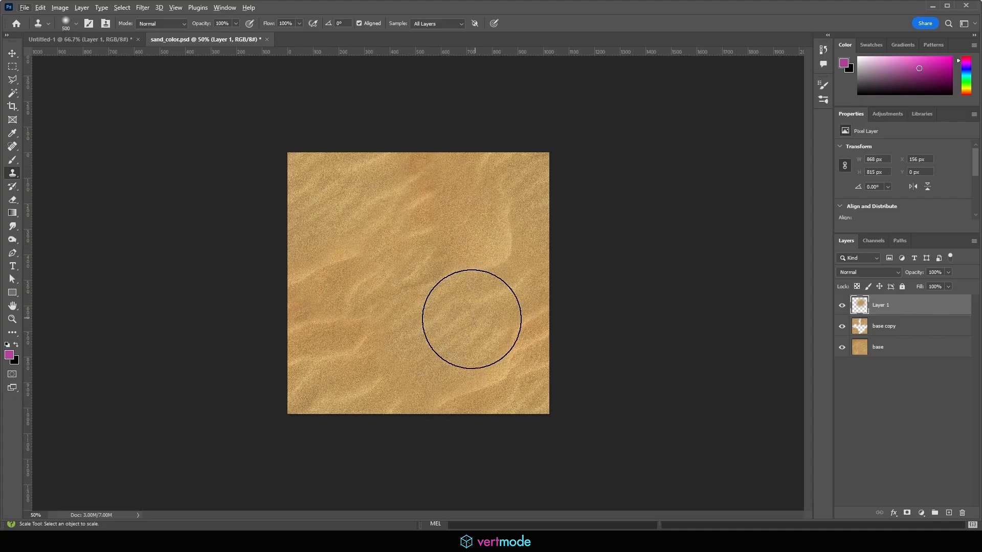
pyautogui.moveTo(354, 290)
pyautogui.mouseDown()
pyautogui.moveTo(323, 259)
pyautogui.moveTo(464, 328)
pyautogui.moveTo(344, 344)
pyautogui.moveTo(440, 351)
pyautogui.moveTo(301, 334)
pyautogui.mouseUp()
pyautogui.keyDown('alt'); pyautogui.click(451, 322); pyautogui.keyUp('alt')
pyautogui.keyDown('alt'); pyautogui.click(456, 340); pyautogui.keyUp('alt')
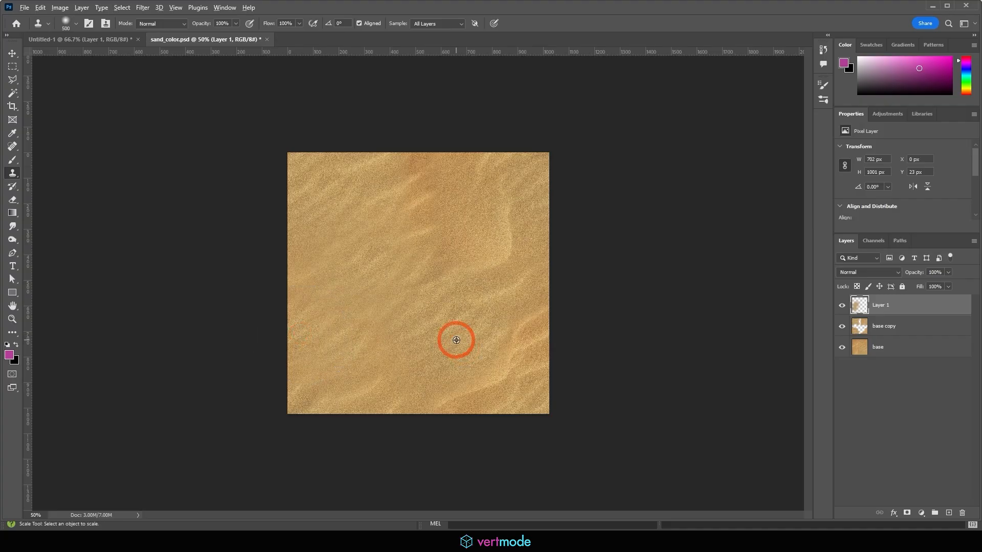
pyautogui.moveTo(397, 351)
pyautogui.mouseDown()
pyautogui.moveTo(386, 351)
pyautogui.moveTo(413, 350)
pyautogui.moveTo(399, 401)
pyautogui.moveTo(437, 386)
pyautogui.mouseUp()
# Step: Clone smoother sand over the ridges in the texture's lower-right corner and along its lower right edge
pyautogui.keyDown('alt'); pyautogui.click(461, 335); pyautogui.keyUp('alt')
pyautogui.keyDown('alt'); pyautogui.click(454, 366); pyautogui.keyUp('alt')
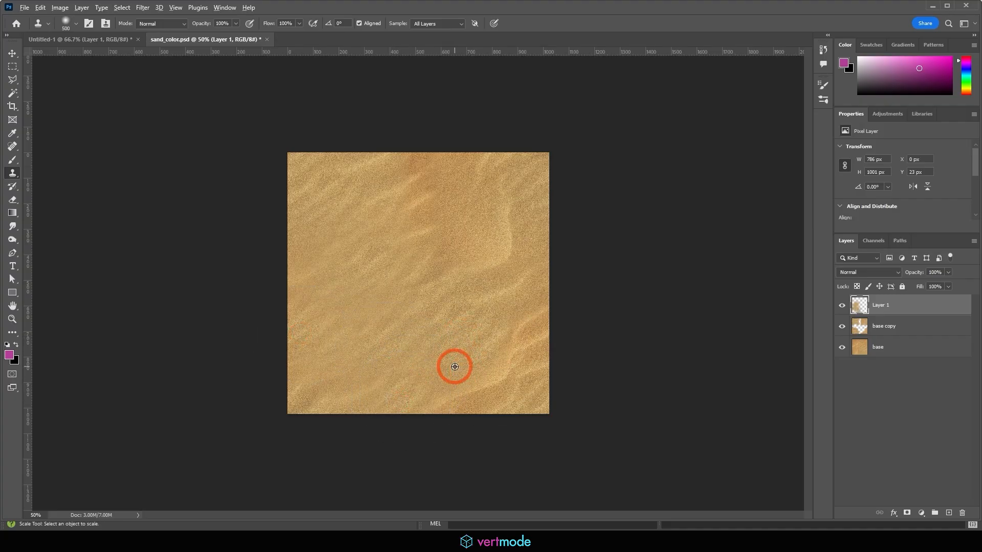
pyautogui.moveTo(510, 405); pyautogui.dragTo(489, 400)
pyautogui.click(489, 398)
pyautogui.keyDown('alt'); pyautogui.click(454, 340); pyautogui.keyUp('alt')
pyautogui.moveTo(521, 338); pyautogui.dragTo(533, 342)
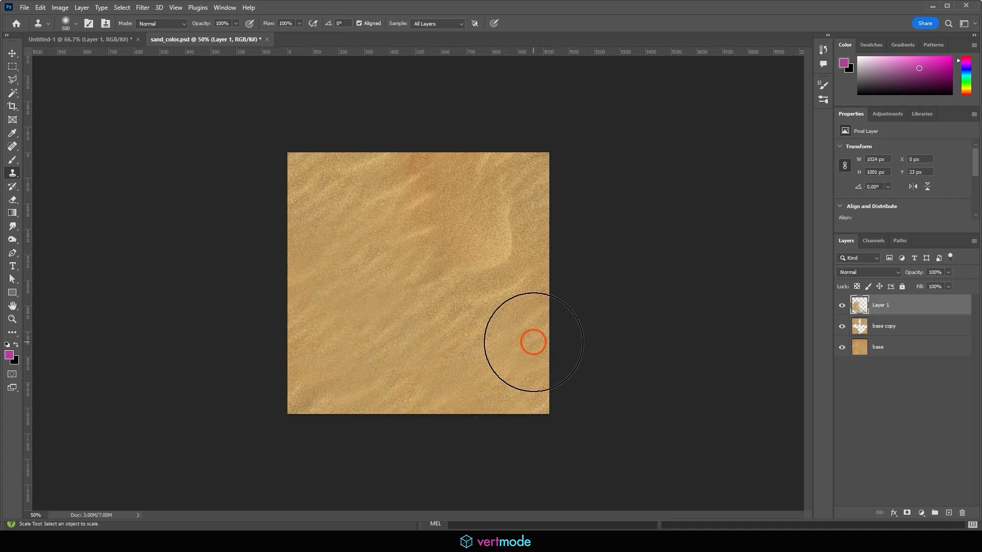
# Step: Clone sand over the dark patch and ridges in the texture's upper middle on Layer 1
pyautogui.keyDown('alt'); pyautogui.click(447, 320); pyautogui.keyUp('alt')
pyautogui.click(440, 227)
pyautogui.moveTo(440, 227); pyautogui.dragTo(478, 258)
pyautogui.keyDown('alt'); pyautogui.click(444, 250); pyautogui.keyUp('alt')
pyautogui.moveTo(397, 170)
pyautogui.mouseDown()
pyautogui.moveTo(417, 167)
pyautogui.moveTo(443, 208)
pyautogui.moveTo(406, 231)
pyautogui.moveTo(656, 393)
pyautogui.moveTo(553, 346)
pyautogui.mouseUp()
pyautogui.click(394, 243)
pyautogui.keyDown('alt'); pyautogui.click(511, 259); pyautogui.keyUp('alt')
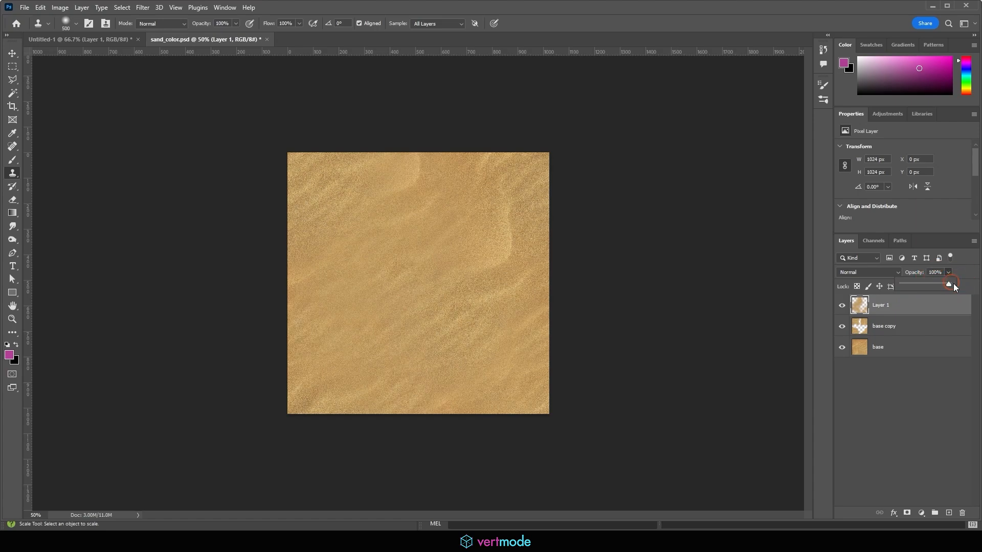
# Step: Compare the cloned result with the original by lowering Layer 1's opacity to 2% and hiding Layer 1 and base copy
pyautogui.click(907, 285)
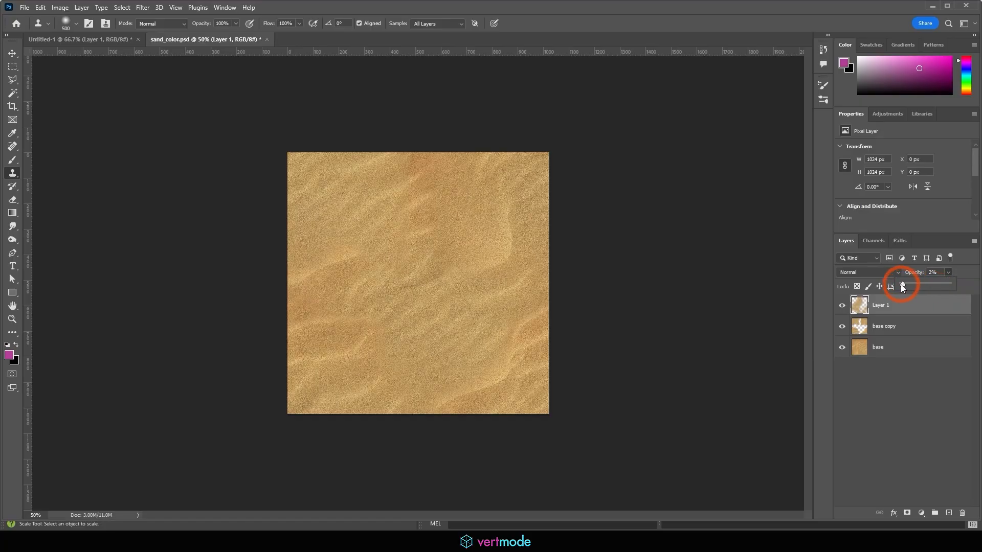
pyautogui.click(841, 306)
pyautogui.click(841, 325)
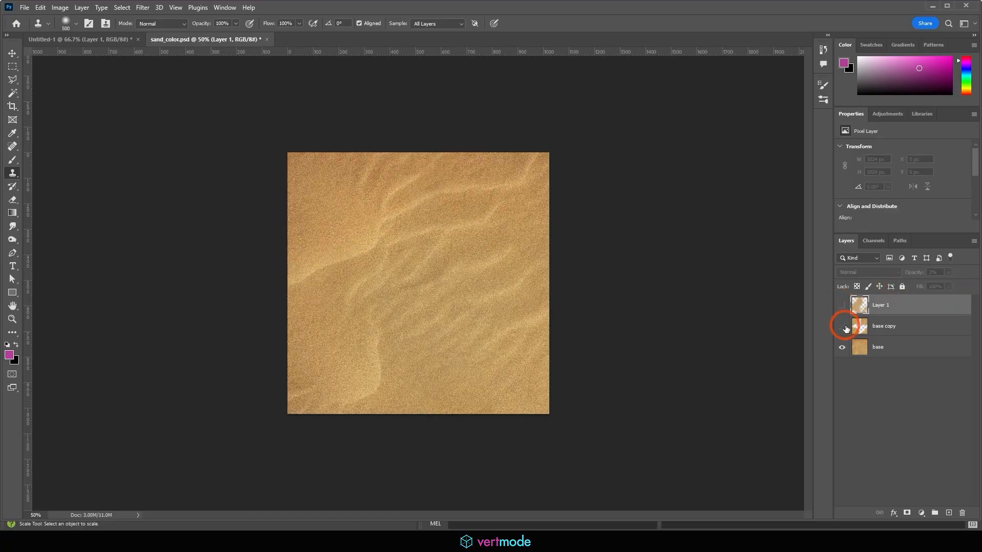
pyautogui.click(868, 312)
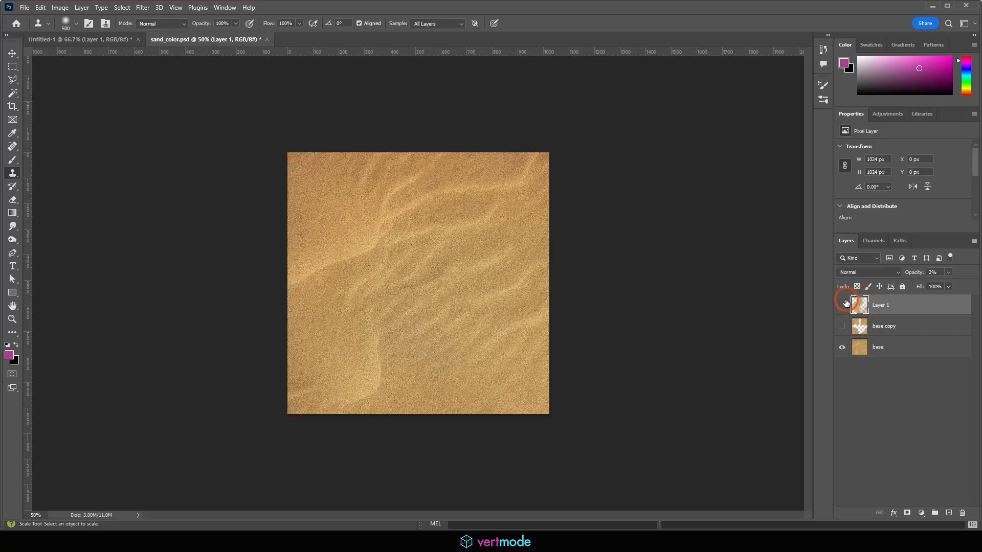
# Step: Delete Layer 1 and base copy, and start again with a new empty layer above base
pyautogui.click(847, 305)
pyautogui.keyDown('shift'); pyautogui.click(901, 326); pyautogui.keyUp('shift')
pyautogui.press('Delete')
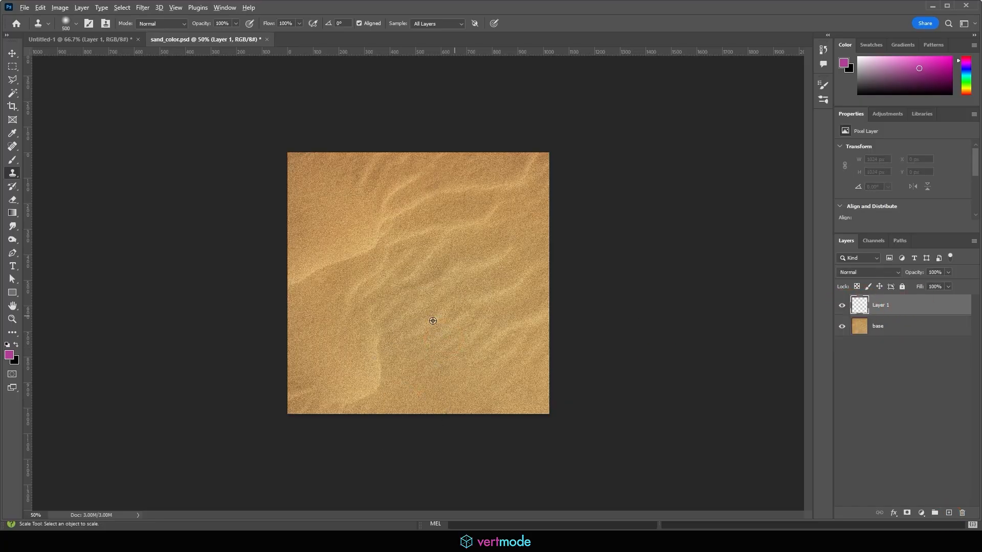
# Step: Set the Clone Stamp brush to 600 px and clone rippled sand over the left side of the texture
pyautogui.keyDown('alt'); pyautogui.click(359, 323); pyautogui.keyUp('alt')
pyautogui.press(']')
pyautogui.press(']')
pyautogui.press(']')
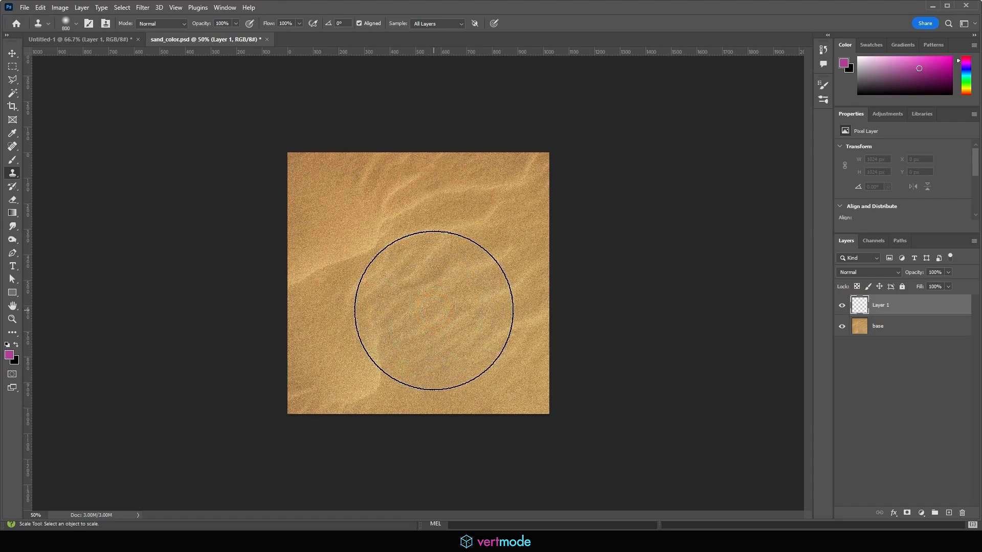
pyautogui.press('[')
pyautogui.press('[')
pyautogui.moveTo(433, 310)
pyautogui.mouseDown()
pyautogui.moveTo(362, 324)
pyautogui.moveTo(342, 340)
pyautogui.moveTo(362, 376)
pyautogui.moveTo(302, 318)
pyautogui.moveTo(307, 260)
pyautogui.mouseUp()
# Step: Clone sand from the rippled center over the texture's upper-left corner and upper left edge
pyautogui.keyDown('alt'); pyautogui.click(452, 325); pyautogui.keyUp('alt')
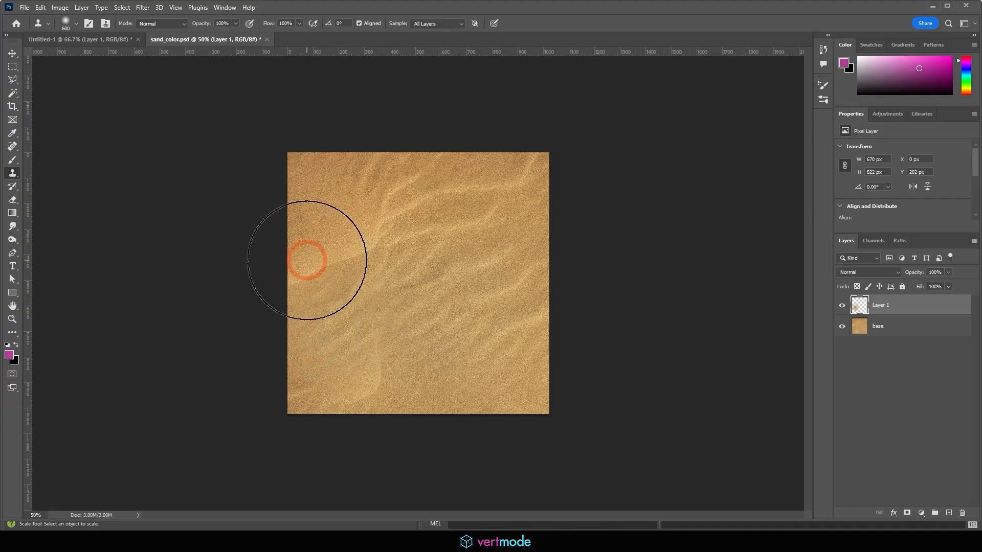
pyautogui.keyDown('alt'); pyautogui.click(445, 317); pyautogui.keyUp('alt')
pyautogui.moveTo(348, 210); pyautogui.dragTo(313, 213)
pyautogui.keyDown('alt'); pyautogui.click(425, 319); pyautogui.keyUp('alt')
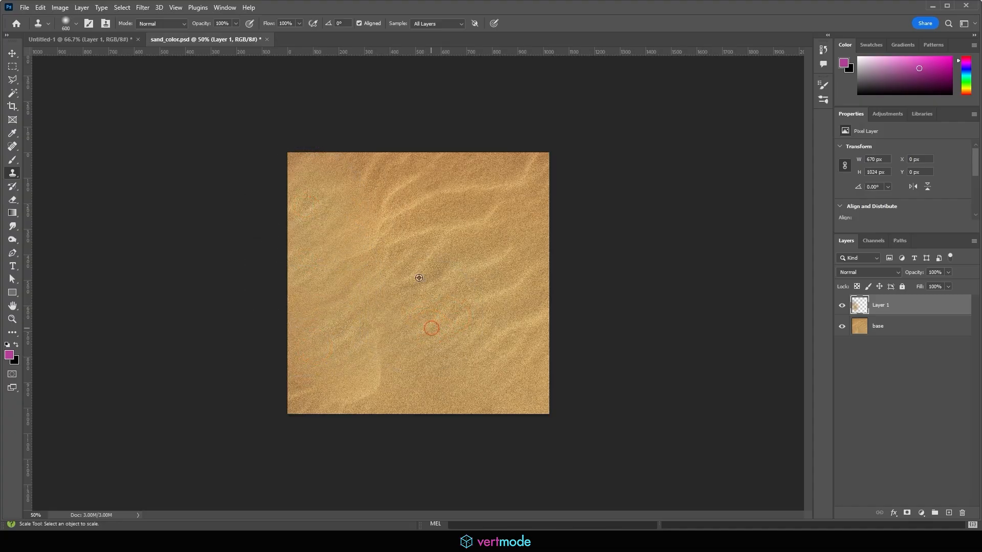
pyautogui.moveTo(338, 160); pyautogui.dragTo(337, 162)
# Step: Clone sand from the lower right area over the long ridges in the texture's upper right part
pyautogui.keyDown('alt'); pyautogui.click(457, 368); pyautogui.keyUp('alt')
pyautogui.moveTo(441, 211)
pyautogui.mouseDown()
pyautogui.moveTo(436, 191)
pyautogui.moveTo(449, 207)
pyautogui.mouseUp()
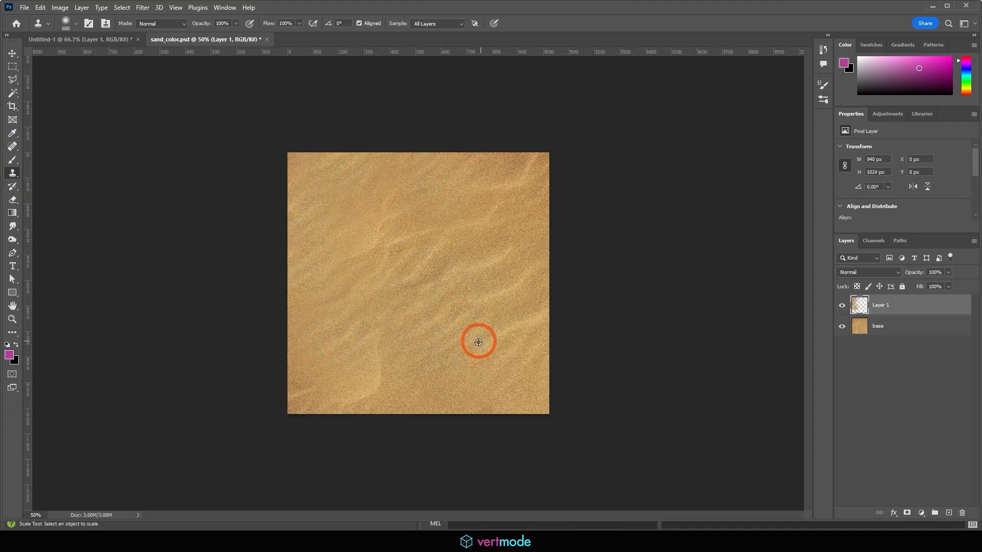
pyautogui.keyDown('alt'); pyautogui.click(458, 352); pyautogui.keyUp('alt')
pyautogui.click(514, 190)
pyautogui.keyDown('alt'); pyautogui.click(475, 390); pyautogui.keyUp('alt')
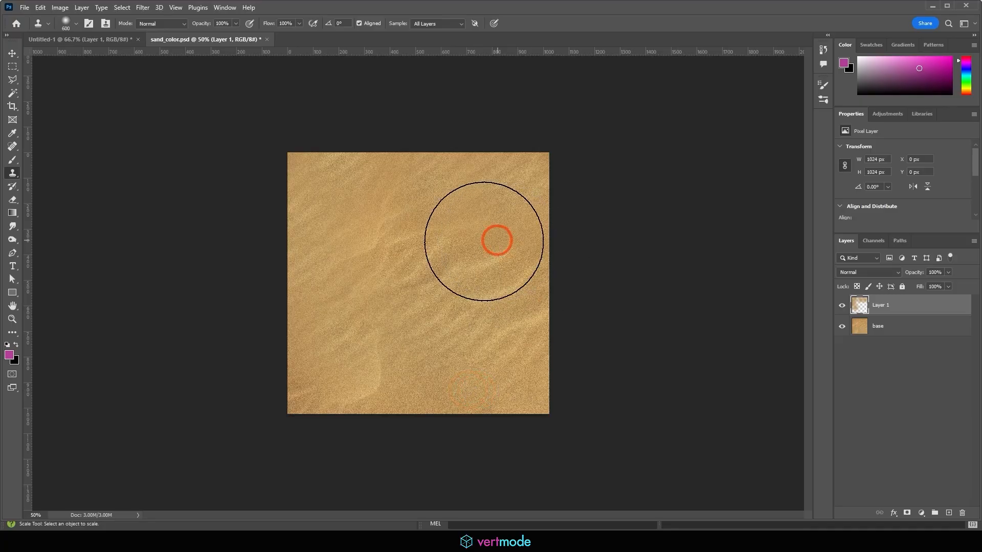
pyautogui.click(466, 241)
# Step: Resample nearby sand and clone it over the ridge right of center and the texture's lower-right corner
pyautogui.moveTo(485, 411); pyautogui.dragTo(534, 400)
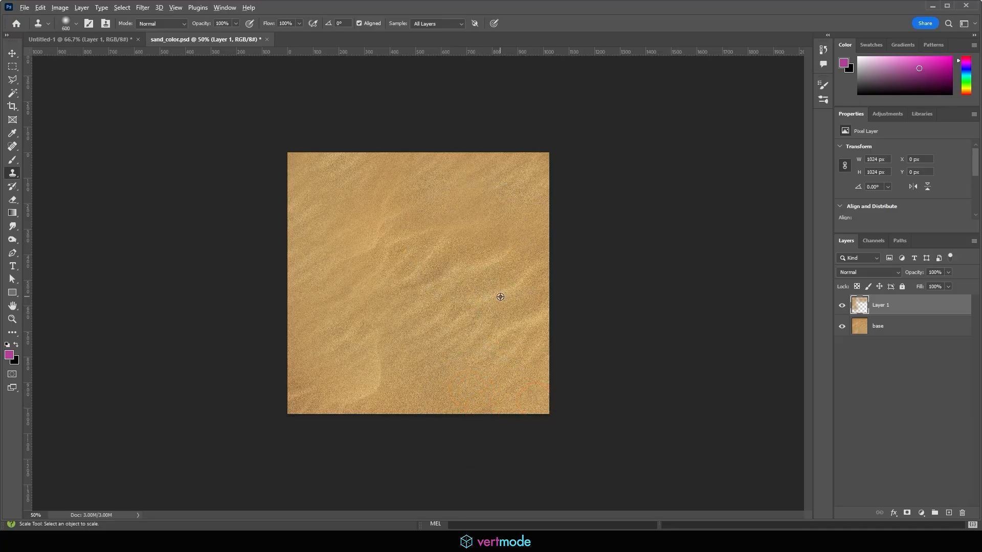
pyautogui.keyDown('alt'); pyautogui.click(493, 261); pyautogui.keyUp('alt')
pyautogui.moveTo(477, 243); pyautogui.dragTo(517, 268)
pyautogui.moveTo(563, 390); pyautogui.dragTo(546, 406)
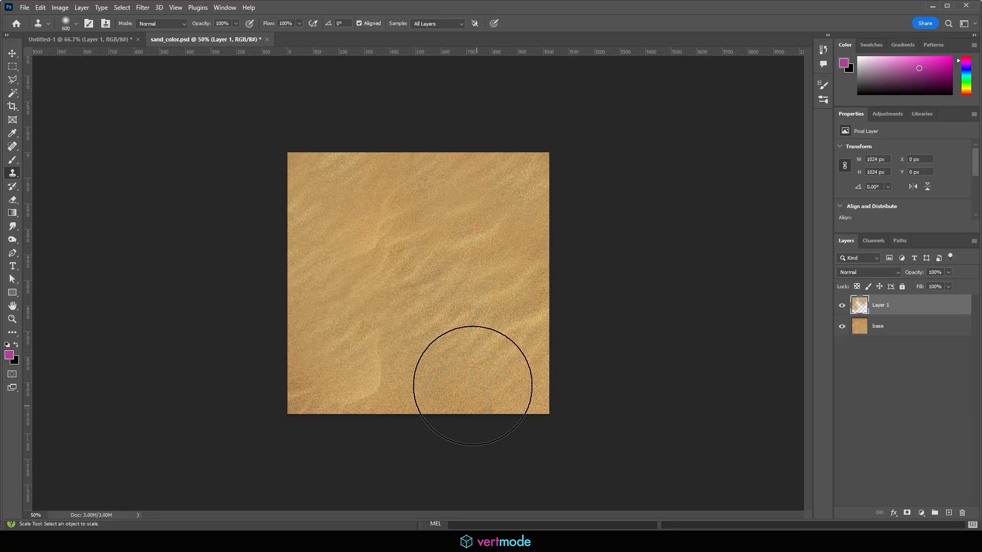
# Step: Try cloning sand from the lower center over the dune ridge in the lower-left corner, and undo the strokes
pyautogui.moveTo(365, 403); pyautogui.dragTo(450, 359)
pyautogui.keyDown('alt'); pyautogui.click(443, 339); pyautogui.keyUp('alt')
pyautogui.moveTo(314, 397); pyautogui.dragTo(329, 388)
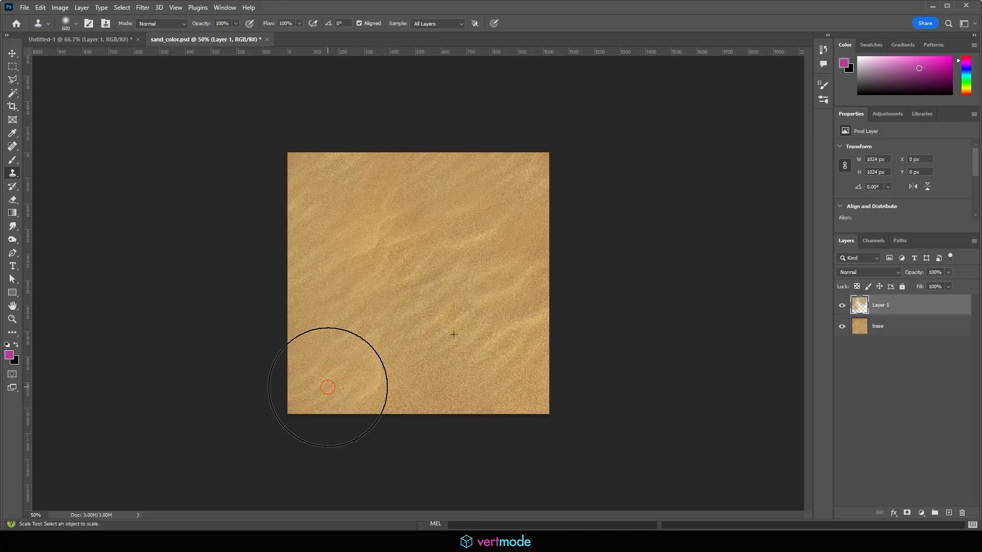
pyautogui.moveTo(480, 415); pyautogui.dragTo(534, 385)
pyautogui.click(447, 357)
pyautogui.hotkey('ctrl', 'z')
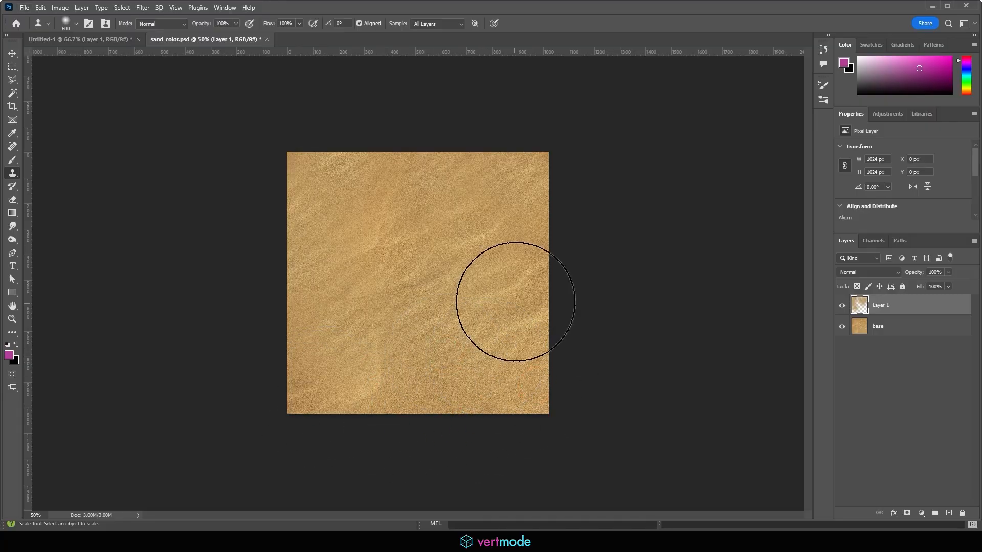
# Step: Try covering the lower-left dune ridge with ripples sampled near the right edge, and undo the strokes
pyautogui.keyDown('alt'); pyautogui.click(514, 302); pyautogui.keyUp('alt')
pyautogui.moveTo(383, 369)
pyautogui.mouseDown()
pyautogui.moveTo(372, 381)
pyautogui.moveTo(306, 382)
pyautogui.mouseUp()
pyautogui.click(359, 382)
pyautogui.hotkey('ctrl', 'z')
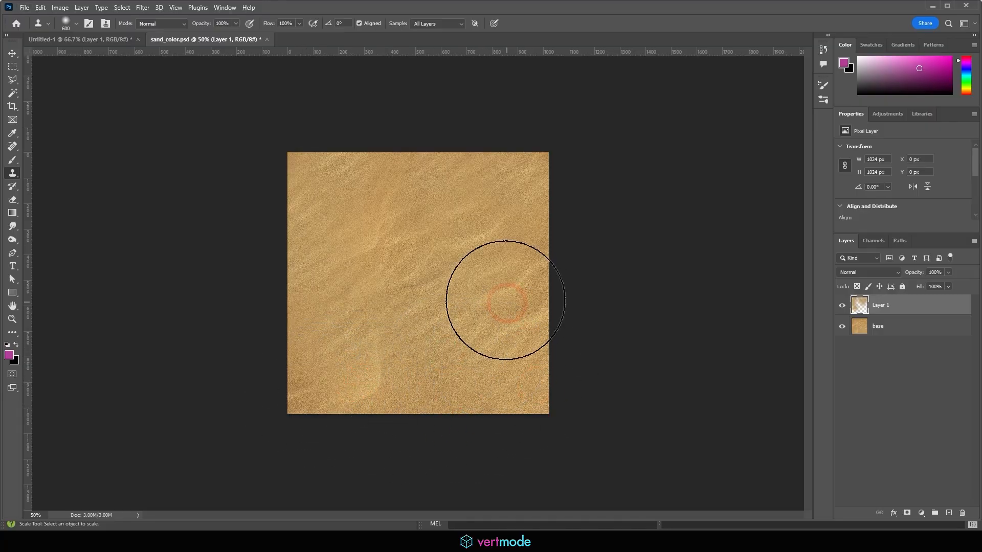
# Step: Clone ripples from the right side over the lower-left dune ridge, and clone sand along the texture's upper edge
pyautogui.keyDown('alt'); pyautogui.click(507, 295); pyautogui.keyUp('alt')
pyautogui.click(333, 376)
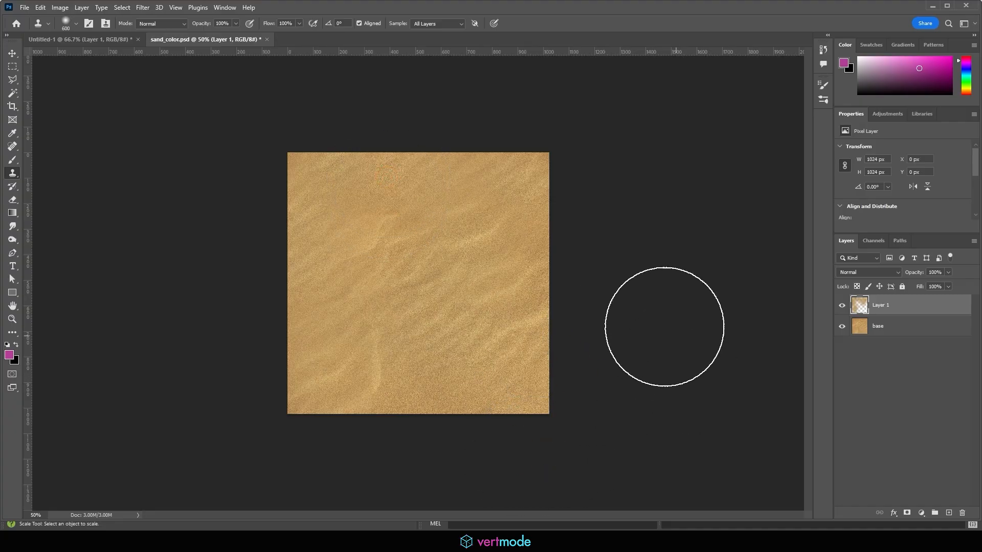
pyautogui.keyDown('alt'); pyautogui.click(441, 315); pyautogui.keyUp('alt')
pyautogui.click(378, 254)
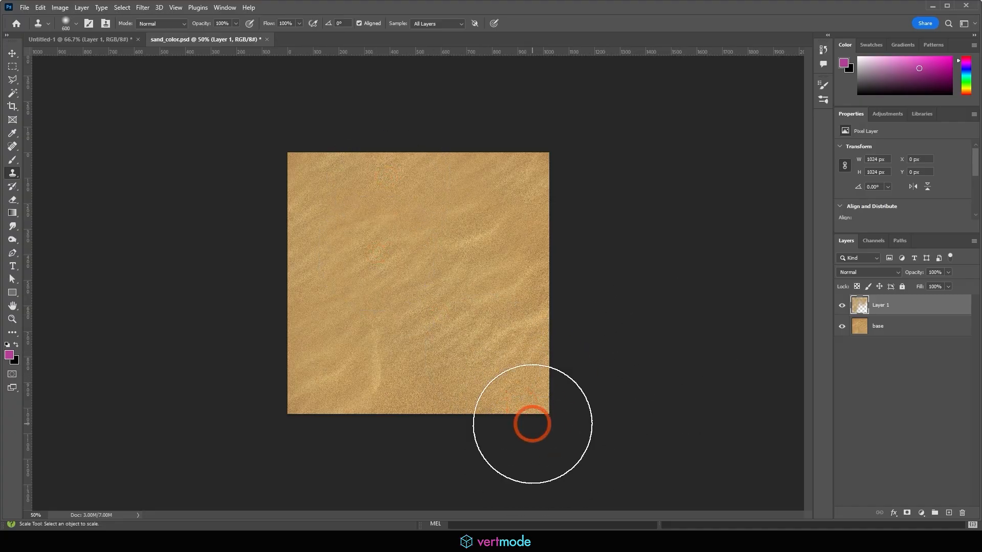
pyautogui.hotkey('ctrl', 'z')
pyautogui.keyDown('alt'); pyautogui.click(477, 340); pyautogui.keyUp('alt')
pyautogui.moveTo(405, 148); pyautogui.dragTo(584, 211)
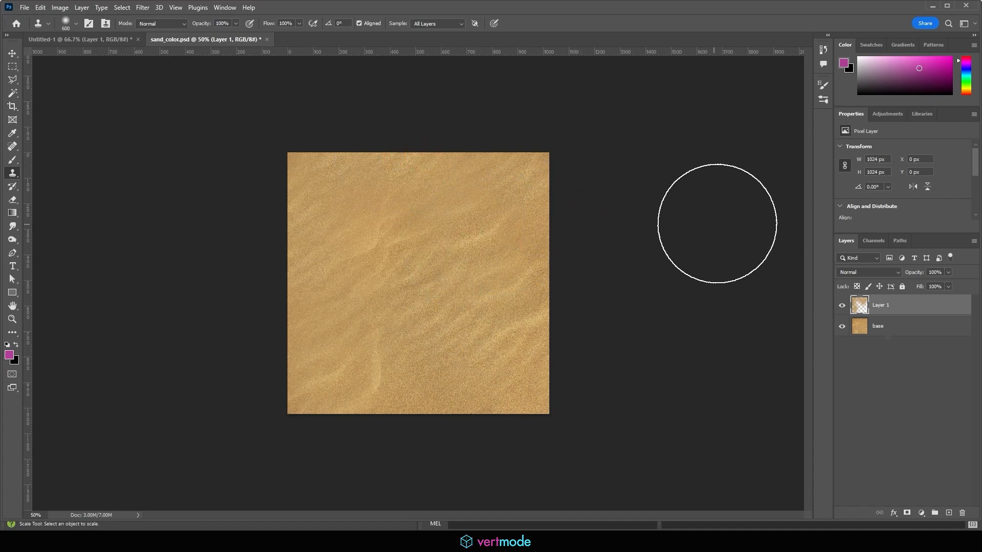
# Step: Duplicate Layer 1 and base together and merge the two copies into one layer
pyautogui.moveTo(924, 328); pyautogui.dragTo(919, 315)
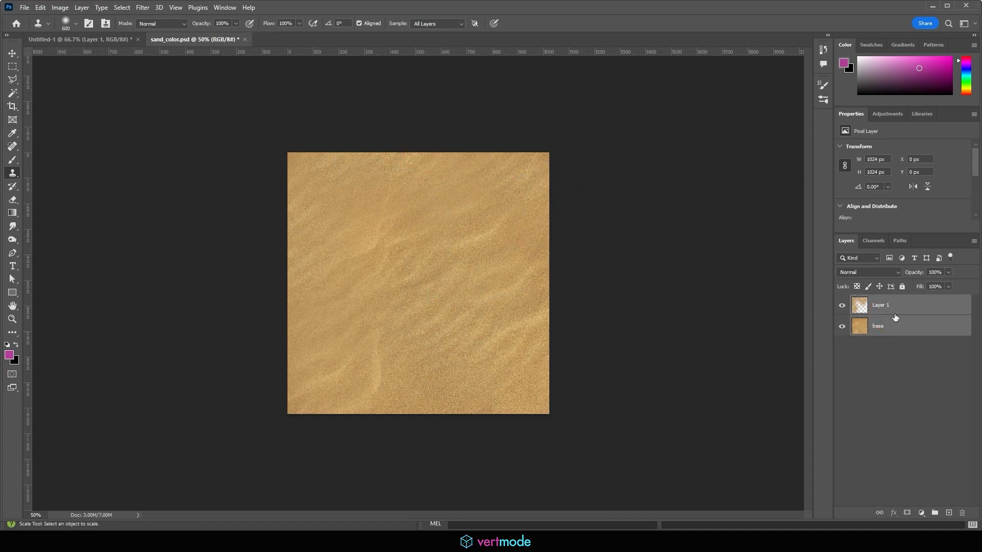
pyautogui.keyDown('alt'); pyautogui.moveTo(894, 304); pyautogui.dragTo(894, 304); pyautogui.keyUp('alt')
pyautogui.rightClick(902, 312)
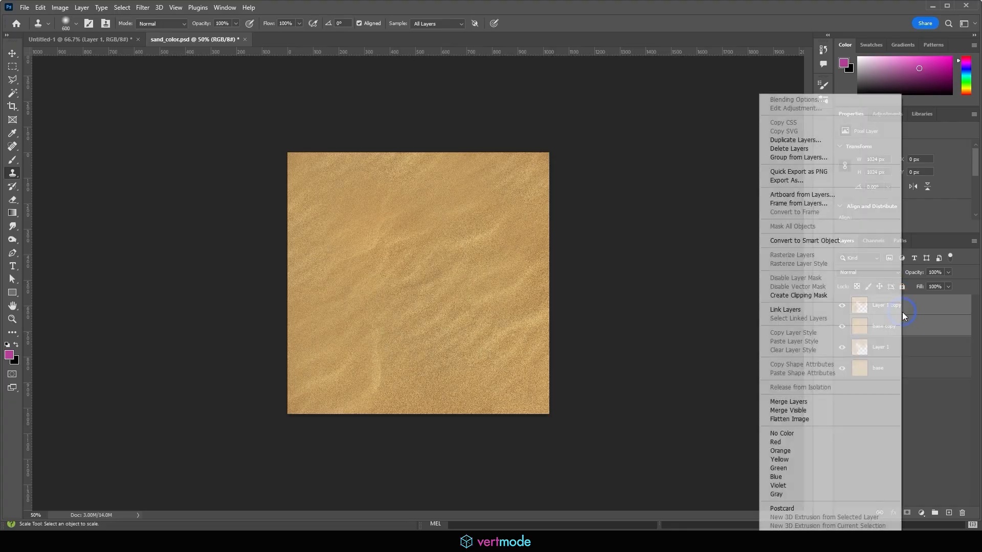
pyautogui.click(782, 402)
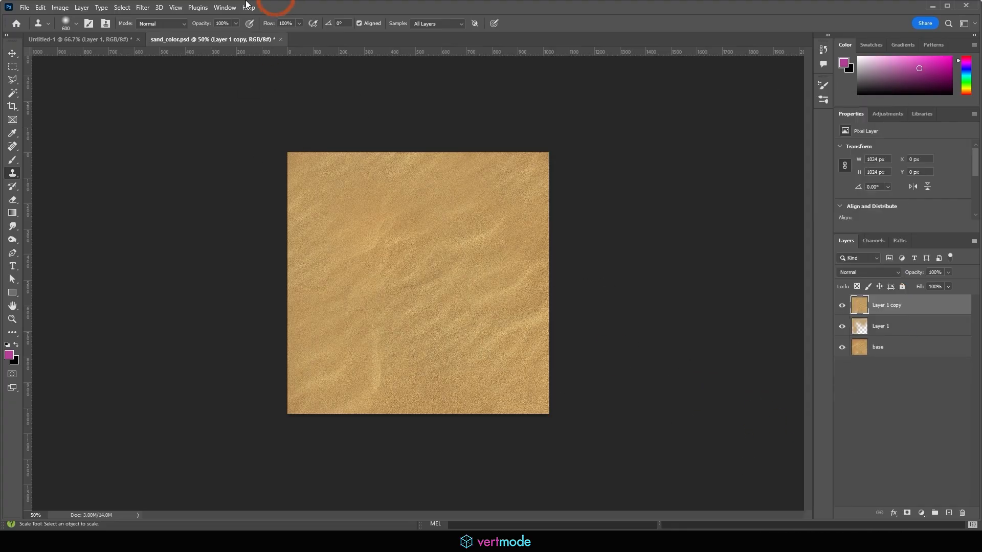
# Step: Apply the Offset filter to the merged copy with +512 px horizontal, +512 px vertical and Wrap Around
pyautogui.click(142, 7)
pyautogui.moveTo(176, 225)
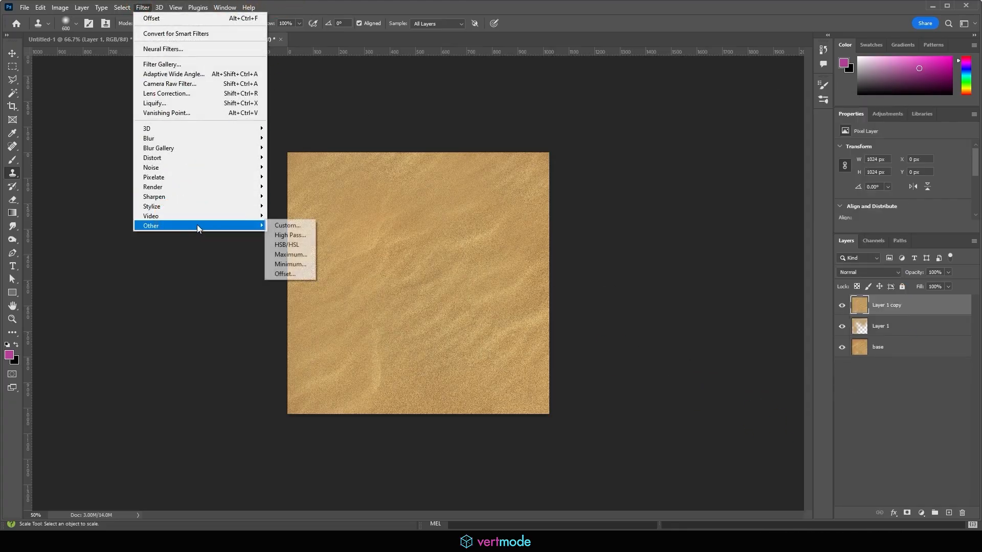
pyautogui.click(290, 271)
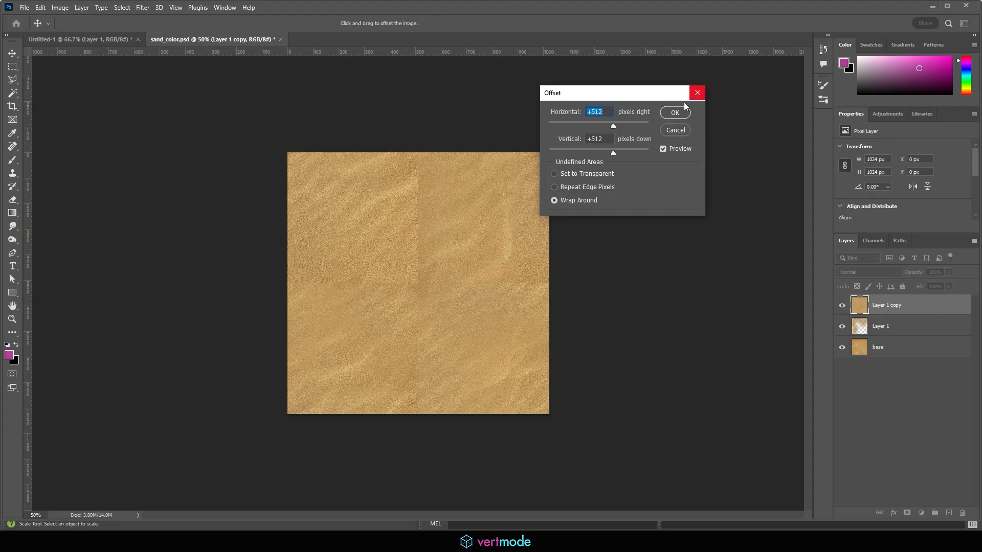
pyautogui.click(676, 109)
pyautogui.press('s')
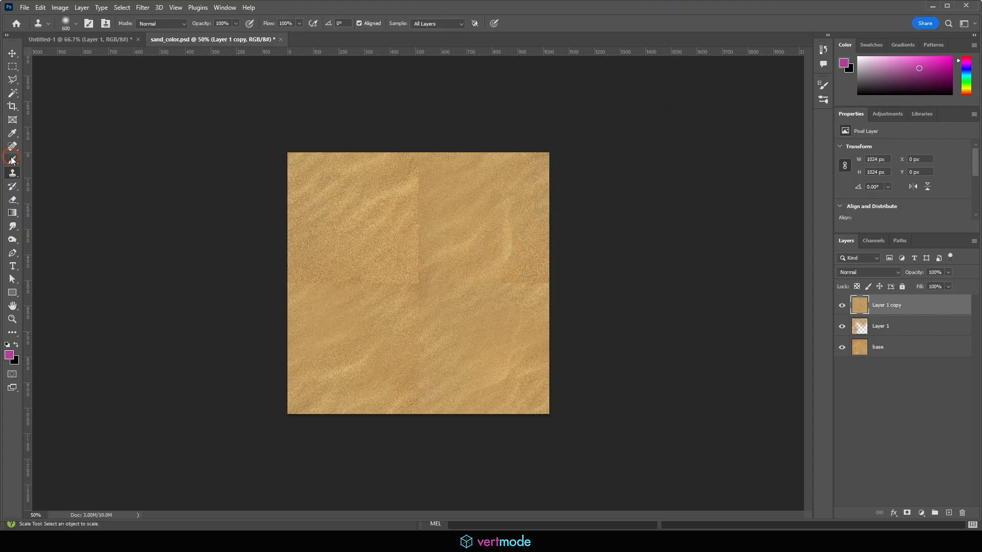
pyautogui.click(13, 160)
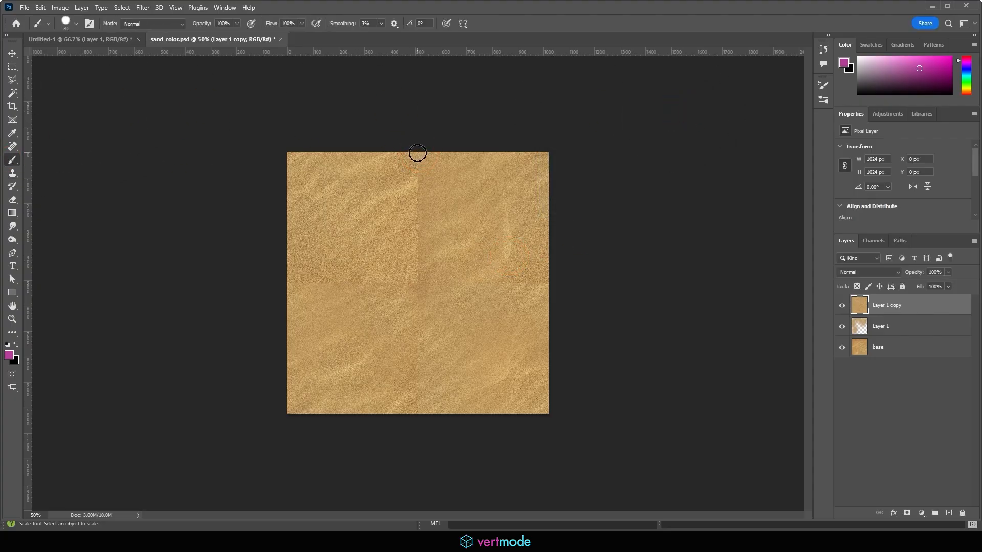
pyautogui.moveTo(417, 154); pyautogui.dragTo(419, 325)
pyautogui.hotkey('ctrl', 'z')
# Step: Erase the vertical and horizontal center seams on Layer 1 copy with a soft 150 px eraser, and save the file
pyautogui.press('e')
pyautogui.moveTo(417, 153); pyautogui.dragTo(444, 468)
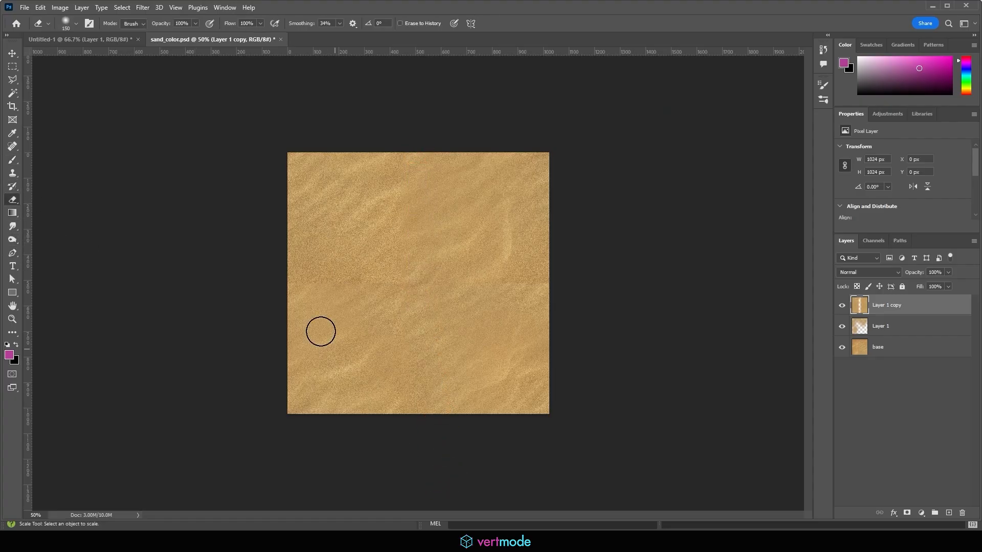
pyautogui.moveTo(292, 282); pyautogui.dragTo(590, 283)
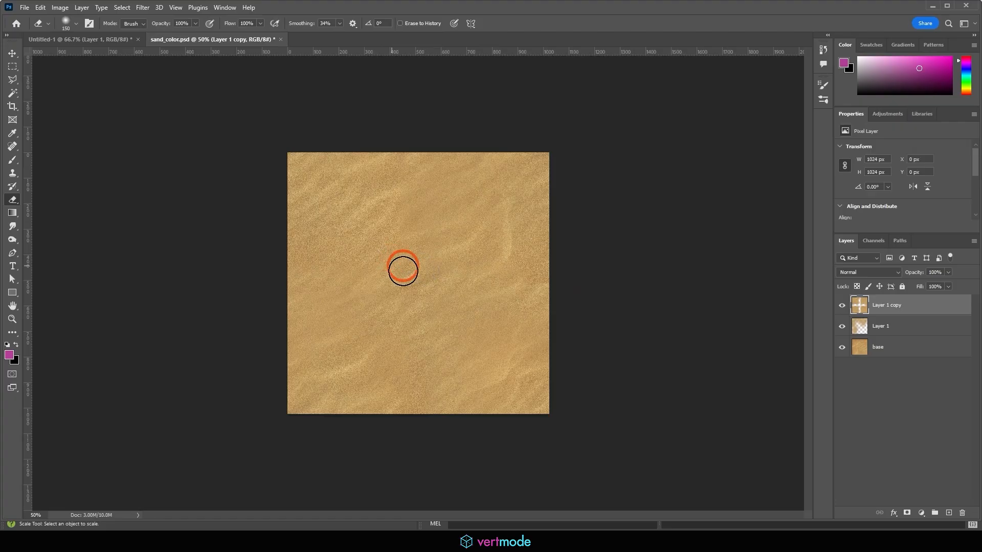
pyautogui.moveTo(403, 271); pyautogui.dragTo(377, 250)
pyautogui.moveTo(386, 336); pyautogui.dragTo(459, 300)
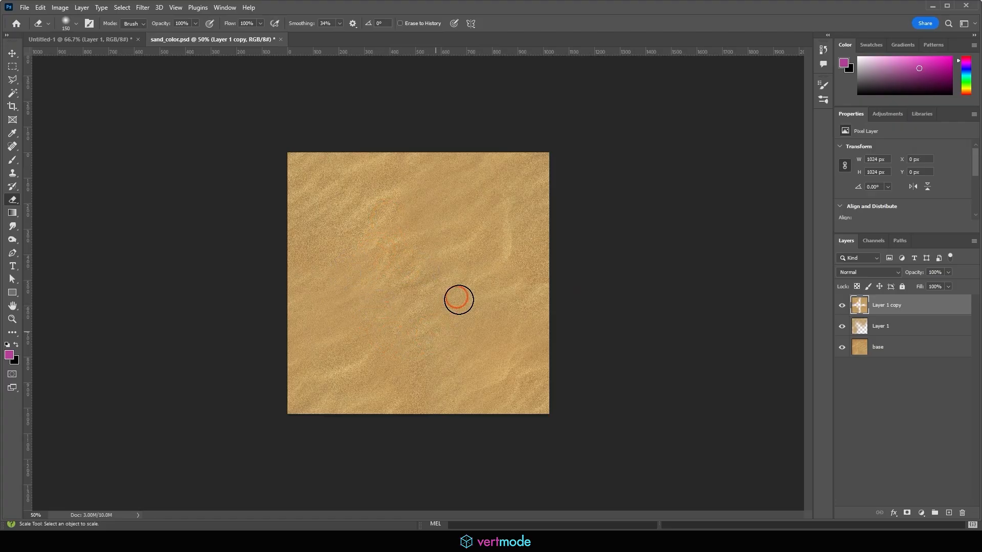
pyautogui.moveTo(499, 275); pyautogui.dragTo(798, 345)
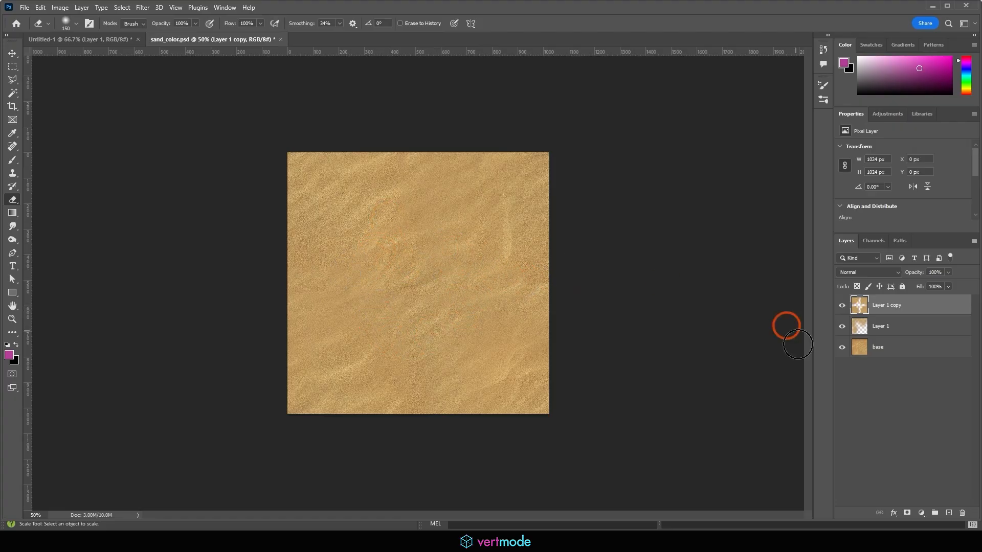
pyautogui.click(25, 7)
pyautogui.click(34, 121)
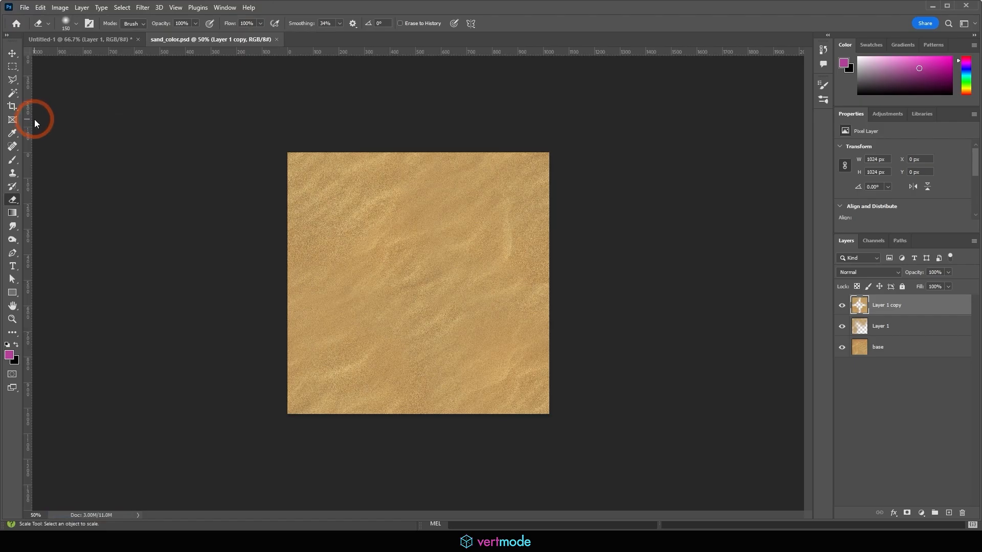
# Step: Switch to Maya and refresh the sand_material sample swatch so the plane reloads the saved sand texture
pyautogui.click(466, 224)
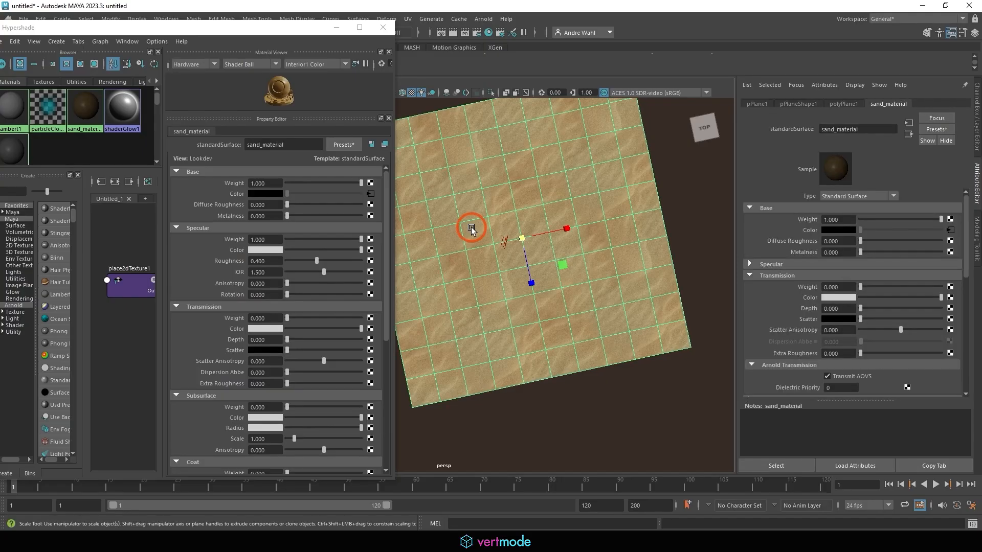
pyautogui.click(838, 168)
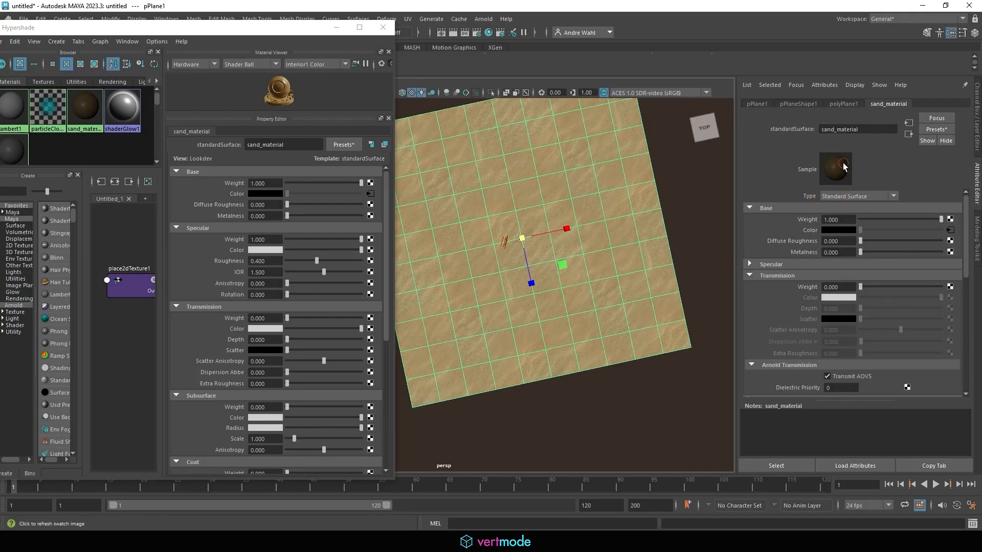
pyautogui.click(509, 229)
# Step: Deselect the plane and examine its tiled sand texture up close and from afar for seams and repeating features
pyautogui.click(619, 227)
pyautogui.keyDown('alt'); pyautogui.moveTo(619, 228); pyautogui.dragTo(609, 204); pyautogui.keyUp('alt')
pyautogui.keyDown('alt'); pyautogui.moveTo(543, 236); pyautogui.dragTo(665, 266, button='right'); pyautogui.keyUp('alt')
pyautogui.keyDown('alt'); pyautogui.moveTo(555, 266); pyautogui.dragTo(534, 306); pyautogui.keyUp('alt')
pyautogui.click(329, 88)
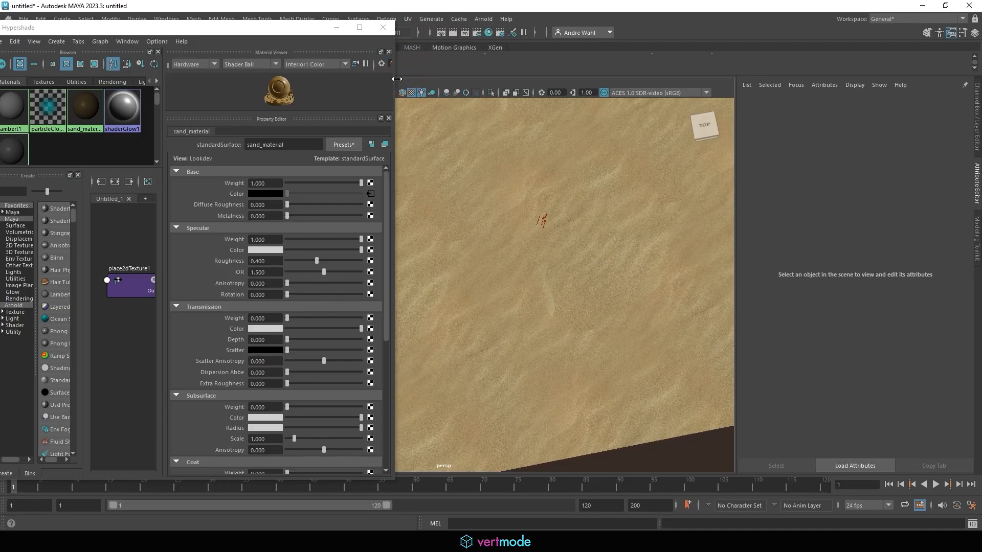
pyautogui.click(320, 94)
pyautogui.click(380, 159)
pyautogui.keyDown('alt'); pyautogui.moveTo(541, 207); pyautogui.dragTo(381, 206, button='right'); pyautogui.keyUp('alt')
pyautogui.keyDown('alt'); pyautogui.moveTo(511, 245); pyautogui.dragTo(621, 243, button='right'); pyautogui.keyUp('alt')
pyautogui.keyDown('alt'); pyautogui.moveTo(598, 240); pyautogui.dragTo(519, 305); pyautogui.keyUp('alt')
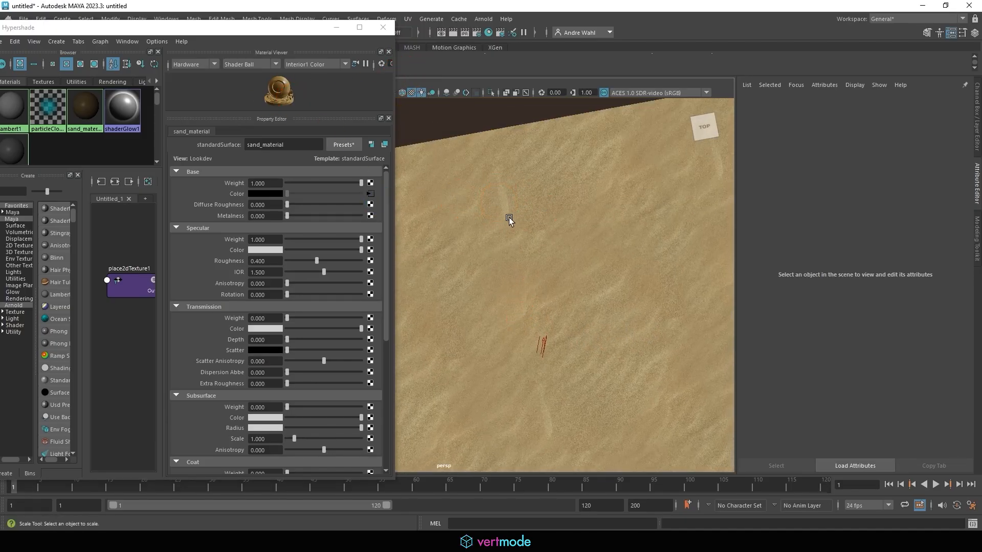
# Step: Switch to Photoshop and add a new empty layer above Layer 1 copy in sand_color.psd
pyautogui.hotkey('alt', 'Tab')
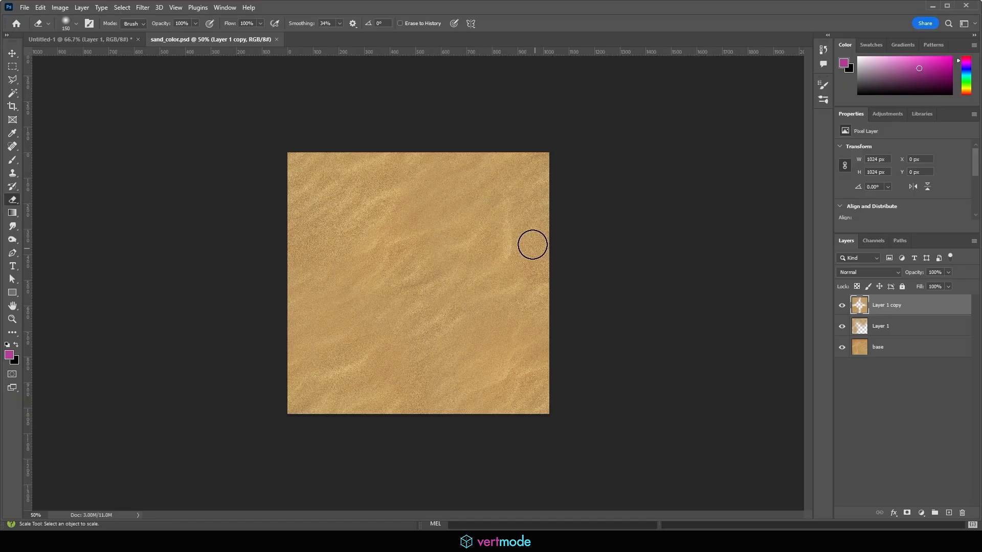
pyautogui.moveTo(517, 239)
pyautogui.mouseDown()
pyautogui.moveTo(502, 247)
pyautogui.moveTo(496, 197)
pyautogui.mouseUp()
pyautogui.click(949, 512)
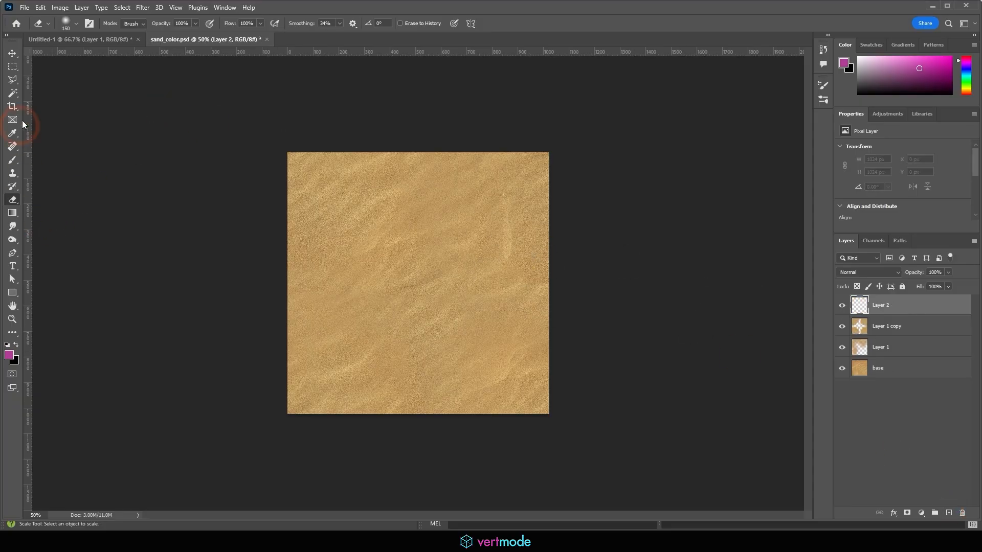
# Step: Clone sand from near the texture's center over the curved light ridge at its right side, reducing the Clone Stamp brush from 600 to 300 px
pyautogui.click(11, 174)
pyautogui.keyDown('alt'); pyautogui.click(401, 280); pyautogui.keyUp('alt')
pyautogui.click(491, 243)
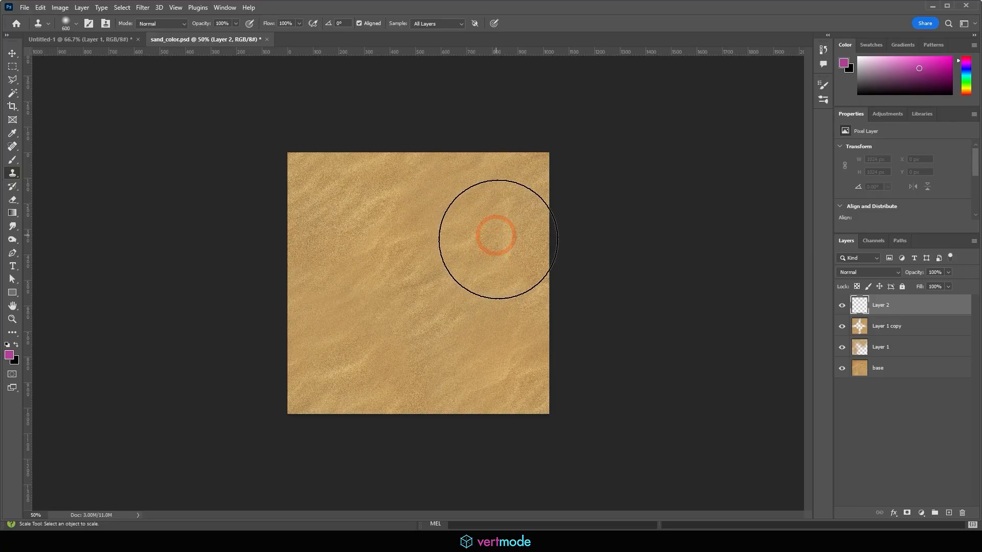
pyautogui.click(504, 227)
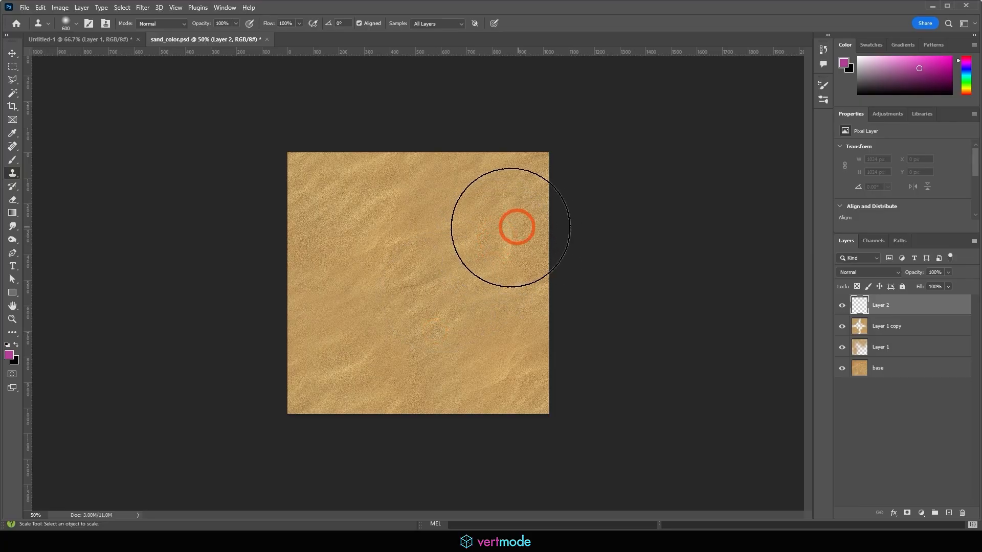
pyautogui.press('[')
pyautogui.press('[')
pyautogui.click(504, 219)
# Step: Clone rippled sand from just below the texture's center over the smooth area at its middle left with the 300 px brush
pyautogui.keyDown('alt'); pyautogui.click(435, 335); pyautogui.keyUp('alt')
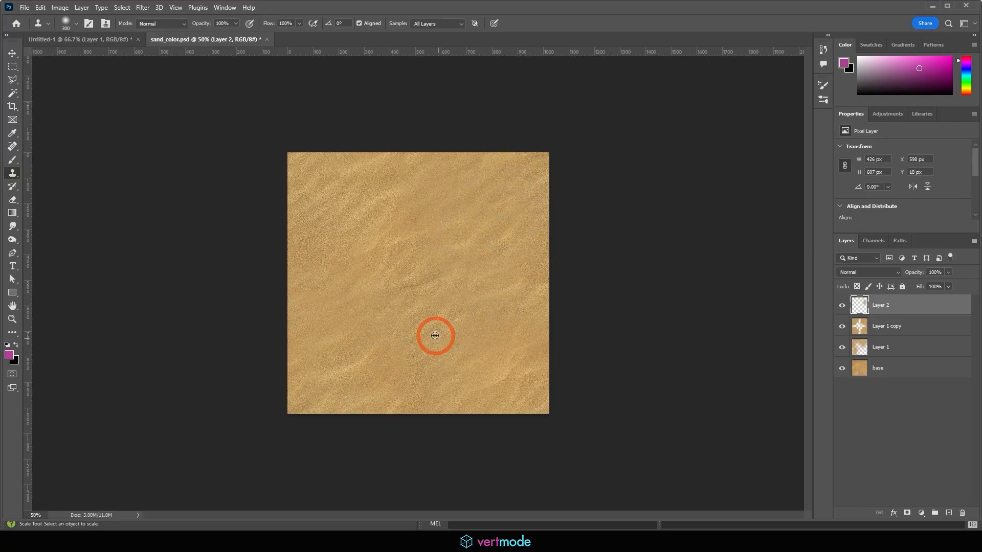
pyautogui.click(349, 306)
pyautogui.click(340, 324)
pyautogui.click(316, 294)
pyautogui.keyDown('alt'); pyautogui.click(445, 324); pyautogui.keyUp('alt')
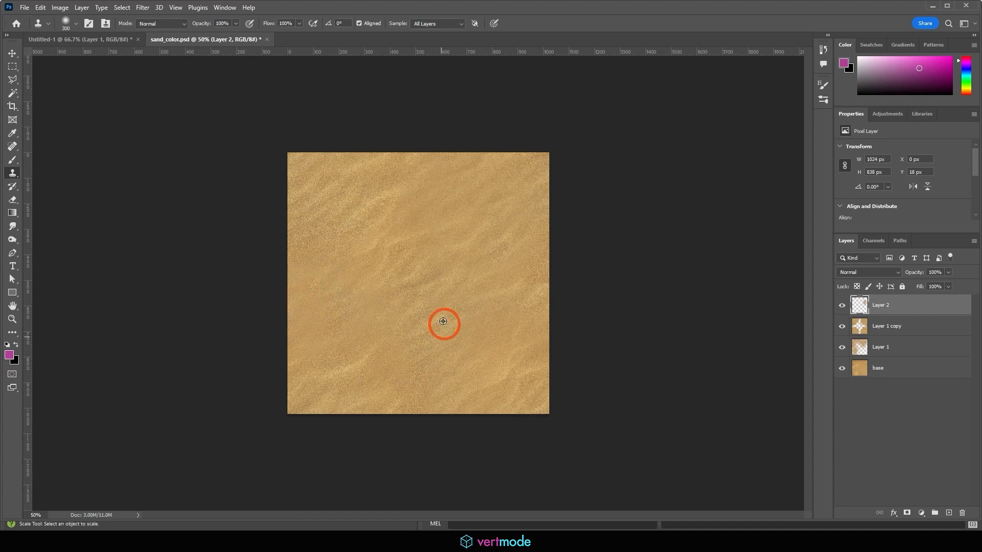
# Step: Clone nearby sand over the centre and lower middle of the texture on Layer 2 with the Clone Stamp
pyautogui.click(360, 270)
pyautogui.click(403, 339)
pyautogui.keyDown('alt'); pyautogui.click(422, 333); pyautogui.keyUp('alt')
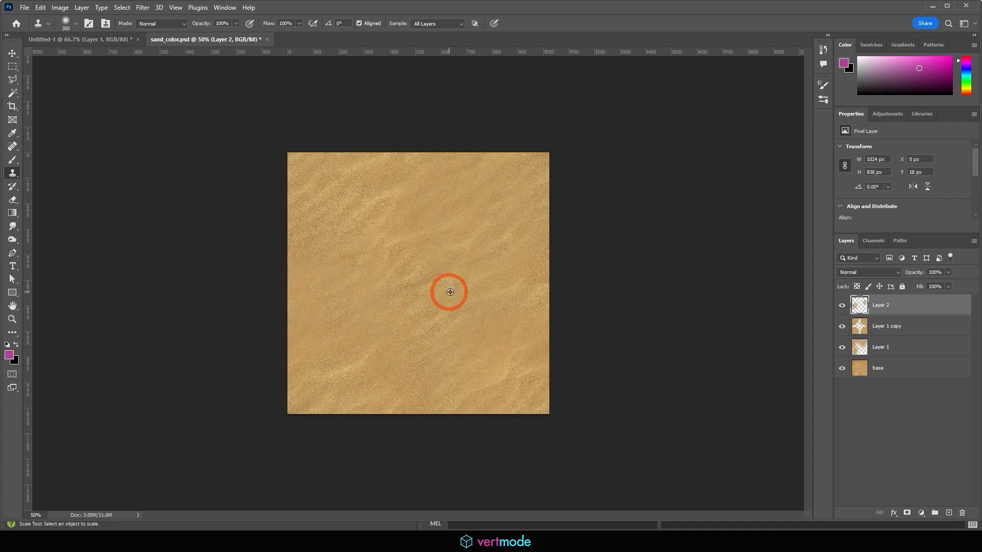
pyautogui.click(479, 346)
pyautogui.click(501, 323)
pyautogui.keyDown('alt'); pyautogui.click(431, 366); pyautogui.keyUp('alt')
pyautogui.click(376, 347)
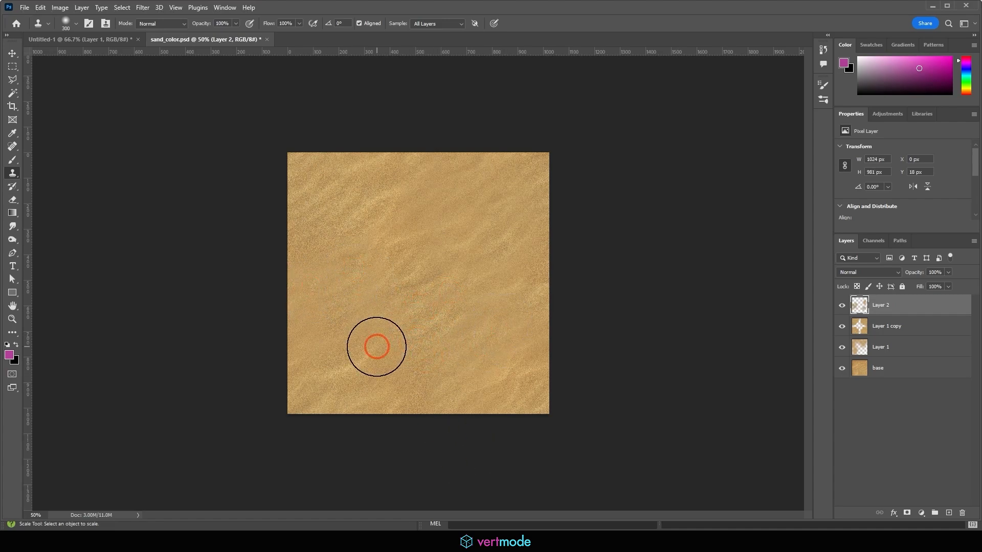
pyautogui.click(432, 390)
# Step: Even out the upper middle of the sand texture by cloning samples from the lower middle and upper-left areas
pyautogui.keyDown('alt'); pyautogui.click(442, 366); pyautogui.keyUp('alt')
pyautogui.click(432, 193)
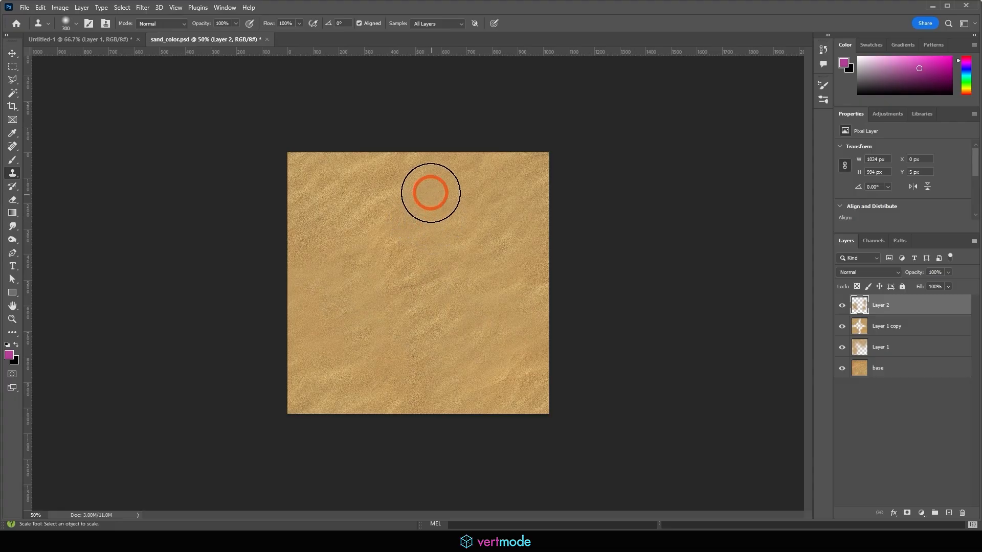
pyautogui.click(466, 230)
pyautogui.keyDown('alt'); pyautogui.click(313, 193); pyautogui.keyUp('alt')
pyautogui.click(423, 193)
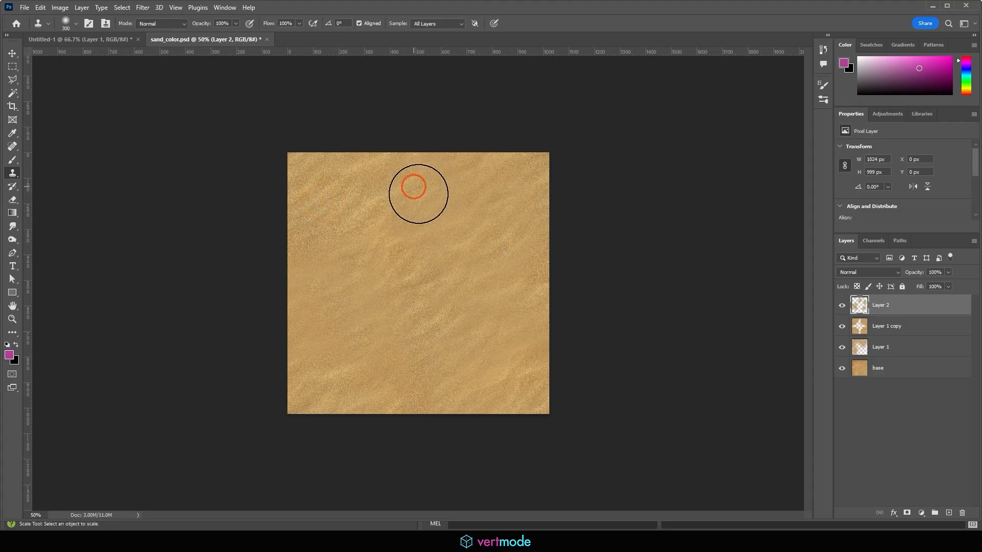
pyautogui.click(421, 225)
pyautogui.click(478, 210)
pyautogui.keyDown('alt'); pyautogui.click(261, 232); pyautogui.keyUp('alt')
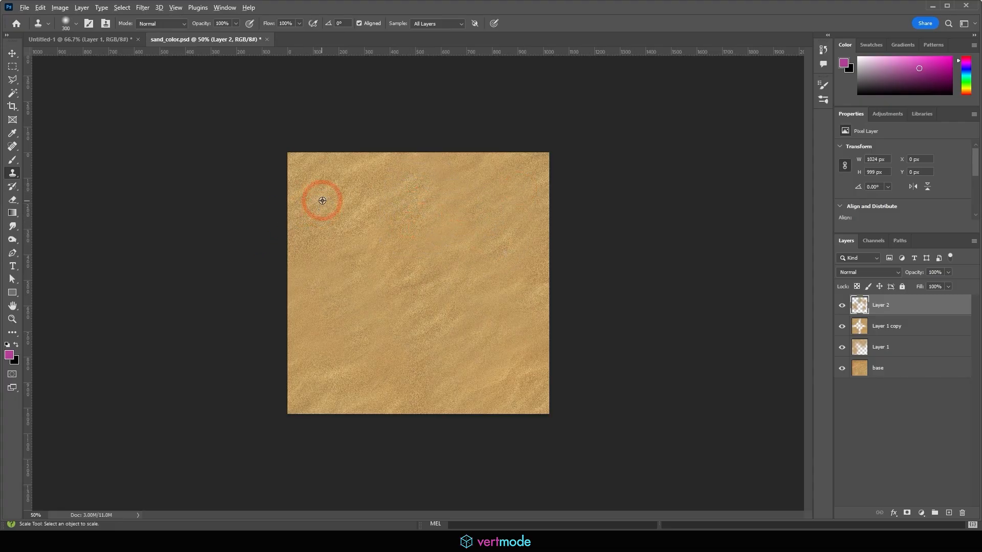
pyautogui.click(430, 183)
pyautogui.click(453, 187)
pyautogui.click(336, 229)
# Step: Clone the rippled sand from the texture's upper-left area over the smooth patches along its left side and lower left
pyautogui.keyDown('alt'); pyautogui.click(340, 200); pyautogui.keyUp('alt')
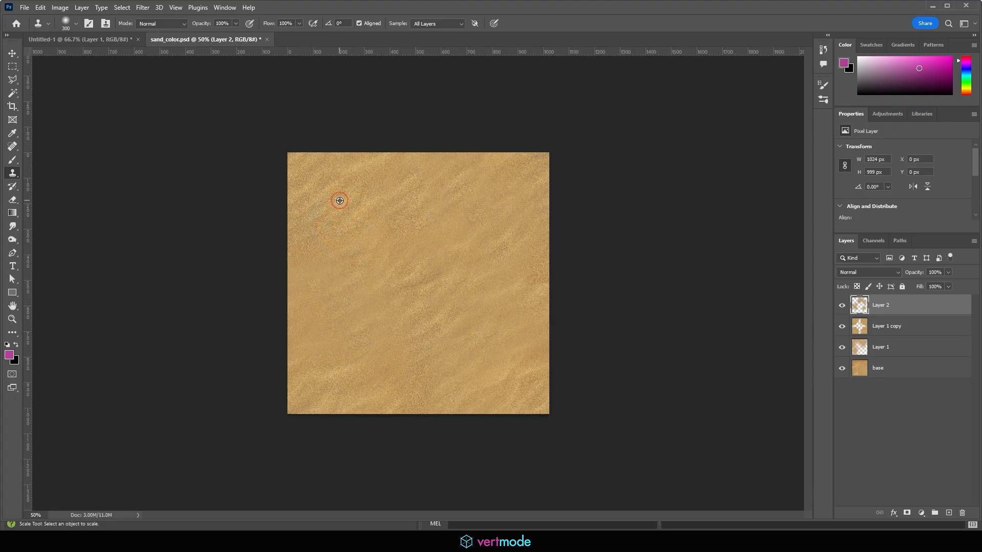
pyautogui.click(370, 291)
pyautogui.click(384, 260)
pyautogui.keyDown('alt'); pyautogui.click(326, 204); pyautogui.keyUp('alt')
pyautogui.click(326, 272)
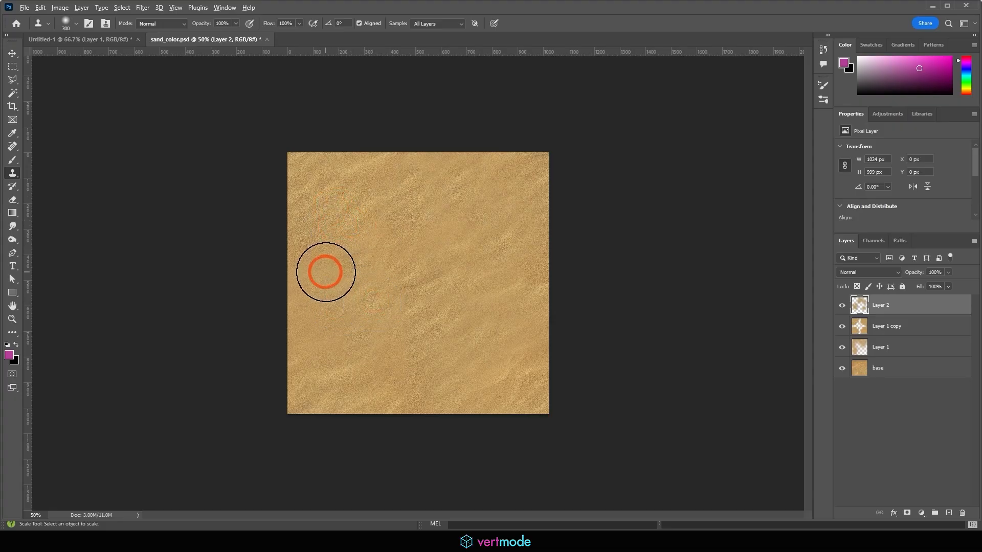
pyautogui.keyDown('alt'); pyautogui.click(317, 190); pyautogui.keyUp('alt')
pyautogui.click(322, 331)
pyautogui.click(377, 346)
pyautogui.keyDown('alt'); pyautogui.click(320, 192); pyautogui.keyUp('alt')
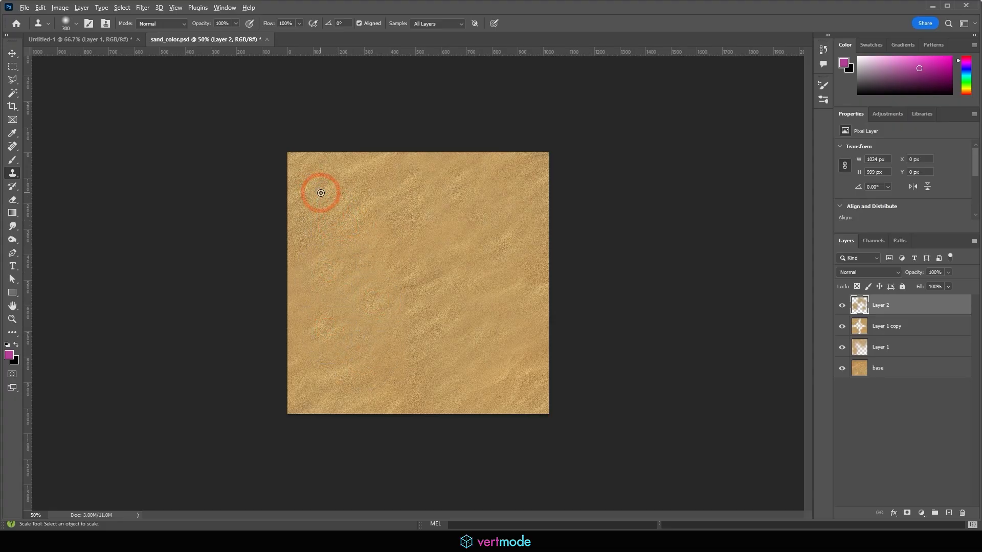
pyautogui.click(386, 357)
pyautogui.click(351, 386)
# Step: Clone upper-left ripples mainly over the lower-right part of the sand texture, with some dabs at the lower left
pyautogui.keyDown('alt'); pyautogui.click(321, 181); pyautogui.keyUp('alt')
pyautogui.click(463, 334)
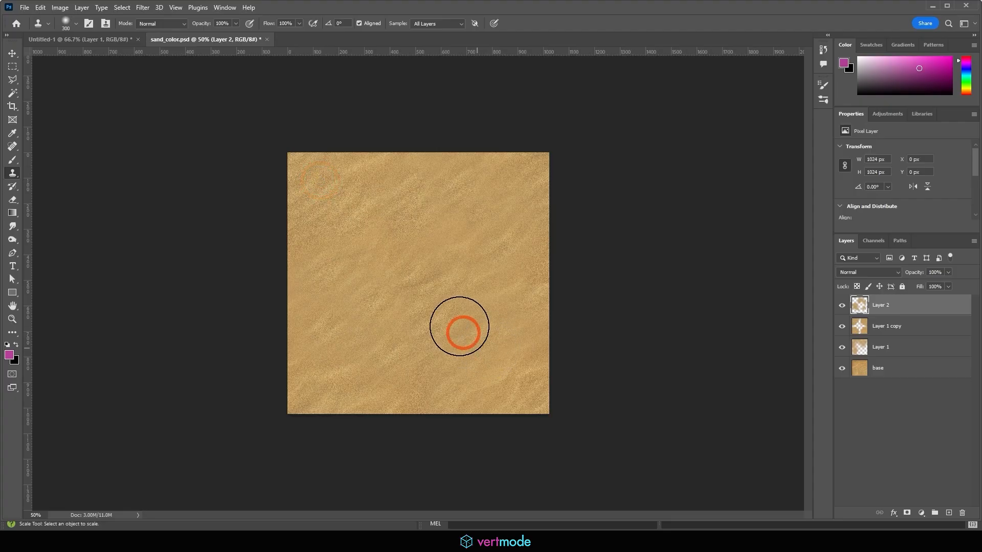
pyautogui.keyDown('alt'); pyautogui.click(340, 166); pyautogui.keyUp('alt')
pyautogui.click(491, 361)
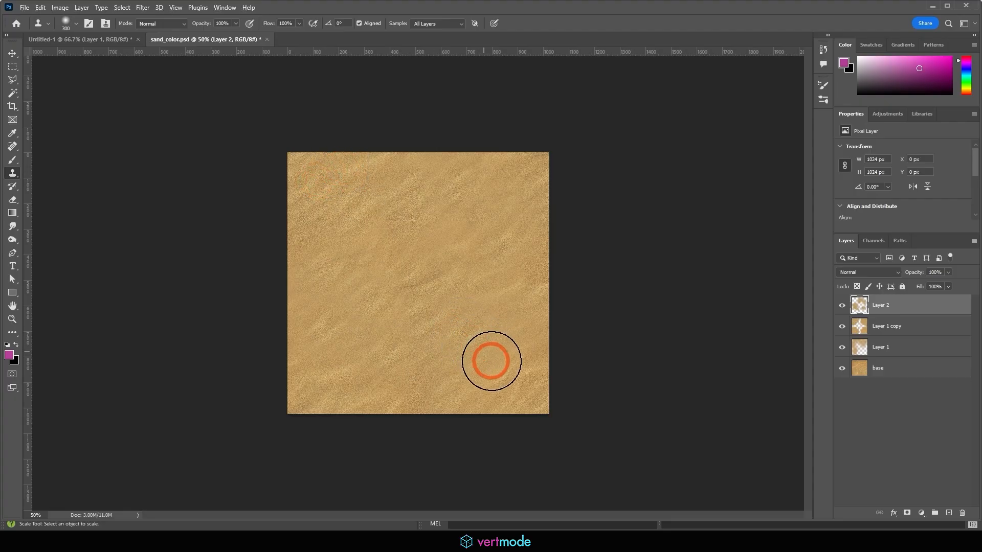
pyautogui.click(327, 366)
pyautogui.click(372, 340)
pyautogui.click(487, 305)
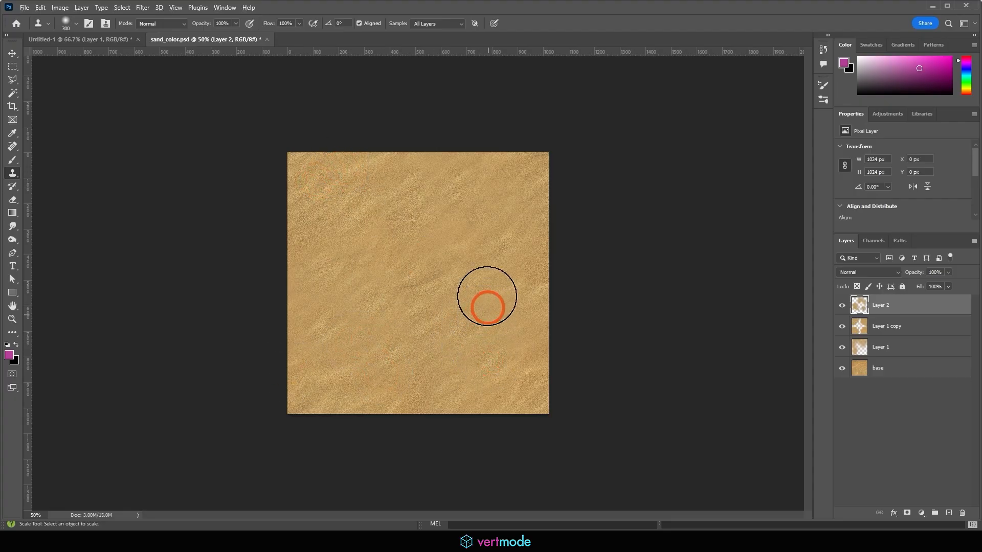
pyautogui.click(469, 323)
pyautogui.keyDown('alt'); pyautogui.click(325, 212); pyautogui.keyUp('alt')
pyautogui.click(501, 350)
pyautogui.click(513, 349)
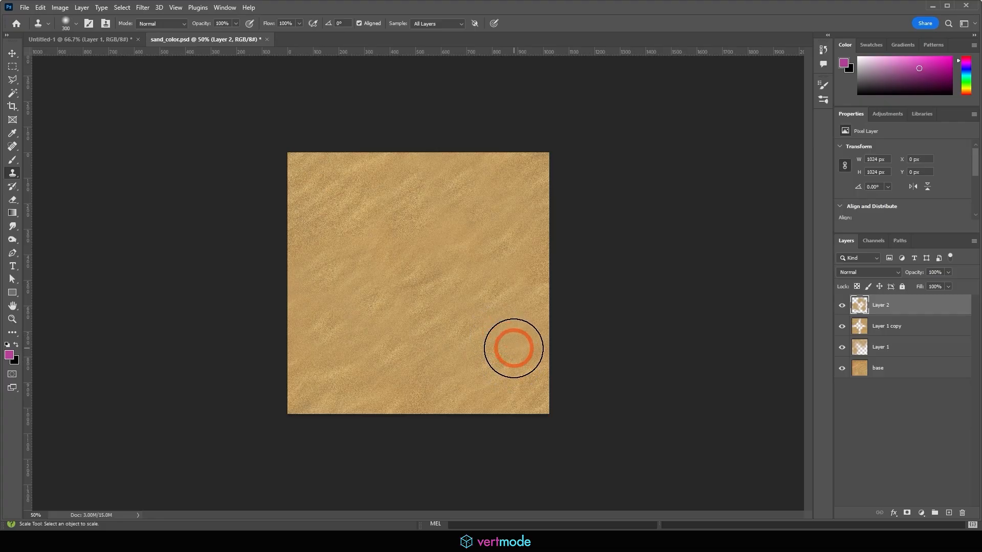
# Step: Blend the lower centre of the sand texture using fresh Clone Stamp samples from the upper-left ripples
pyautogui.keyDown('alt'); pyautogui.click(327, 193); pyautogui.keyUp('alt')
pyautogui.click(396, 377)
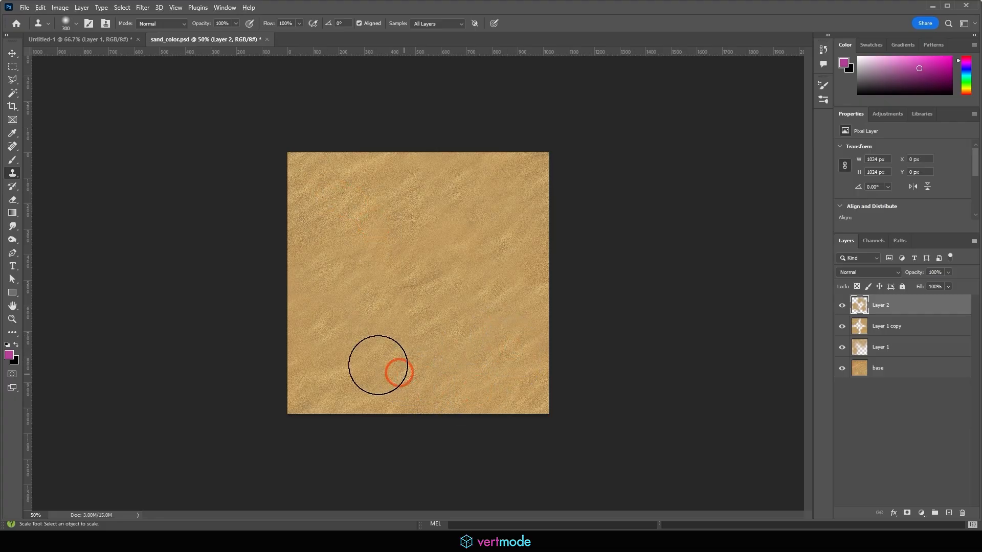
pyautogui.keyDown('alt'); pyautogui.click(324, 204); pyautogui.keyUp('alt')
pyautogui.click(364, 345)
pyautogui.click(372, 366)
pyautogui.click(406, 333)
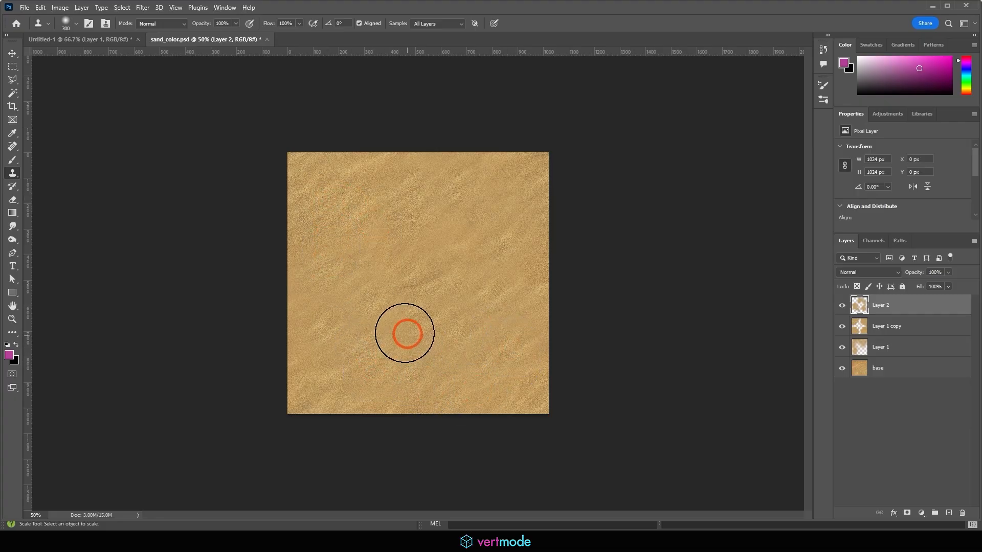
pyautogui.click(394, 315)
pyautogui.click(421, 333)
pyautogui.click(404, 299)
pyautogui.click(411, 322)
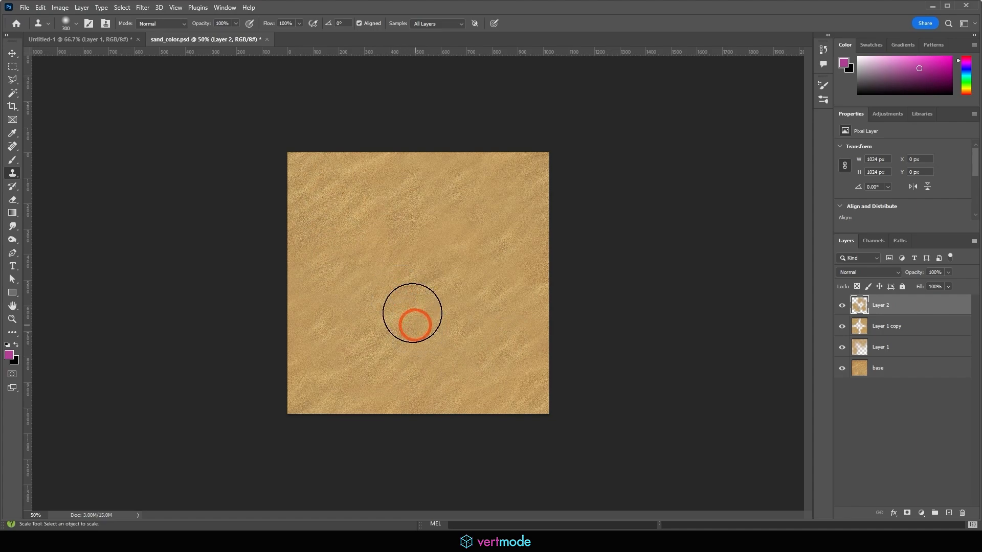
# Step: Clone the remaining visible patches on the texture's left side, near the centre and below the centre toward the right
pyautogui.keyDown('alt'); pyautogui.click(329, 178); pyautogui.keyUp('alt')
pyautogui.click(324, 352)
pyautogui.click(339, 325)
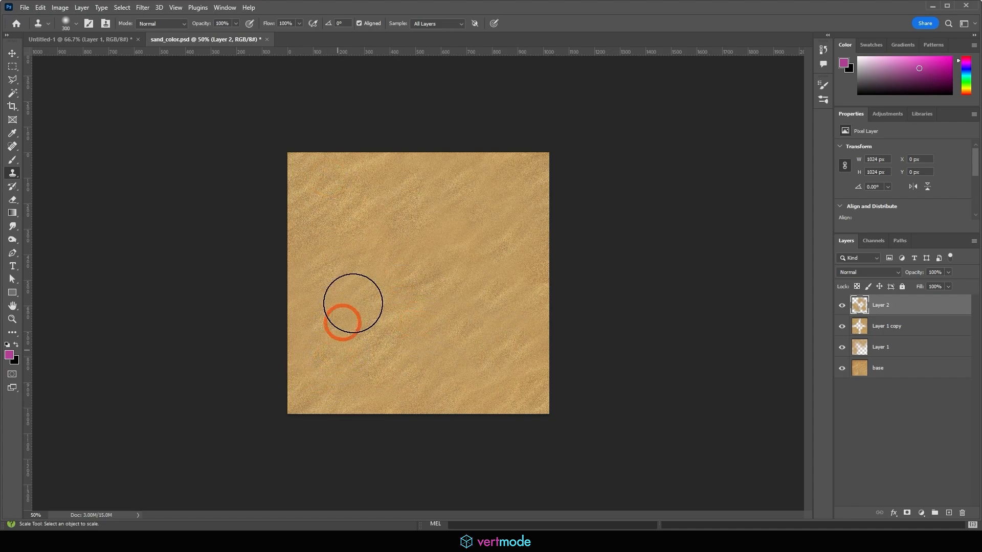
pyautogui.click(344, 278)
pyautogui.click(431, 136)
pyautogui.click(377, 262)
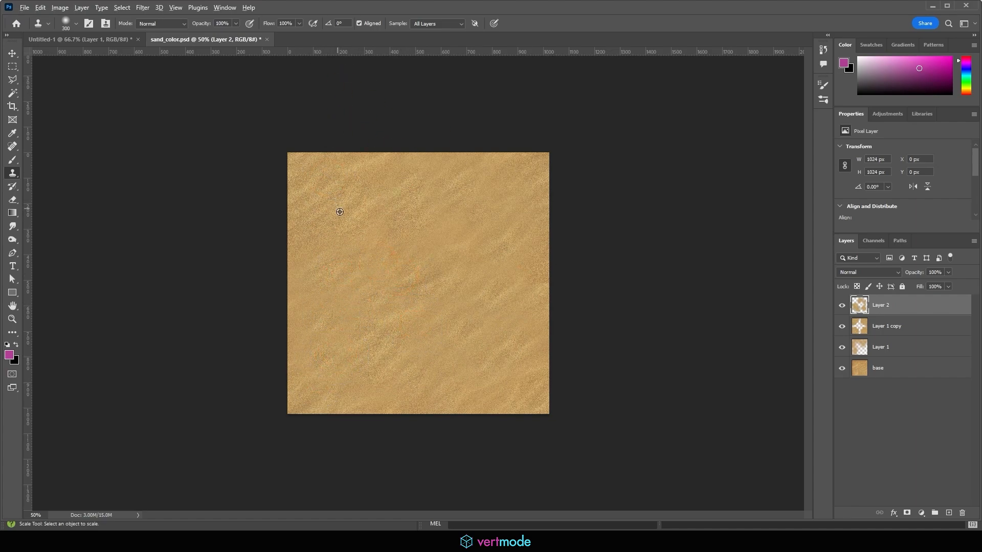
pyautogui.click(434, 351)
pyautogui.click(467, 366)
# Step: Save the edited sand_color.psd file
pyautogui.click(168, 103)
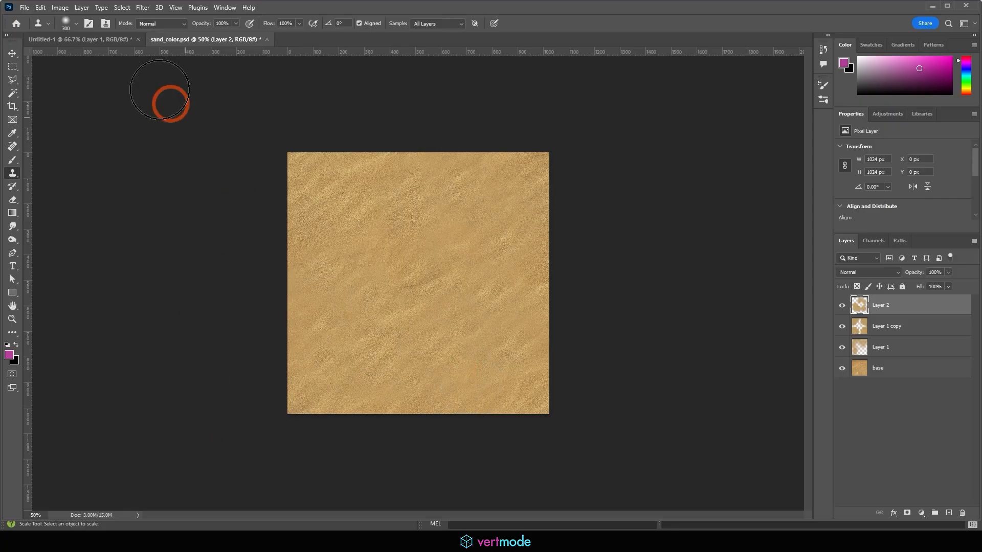
pyautogui.click(24, 7)
pyautogui.click(66, 134)
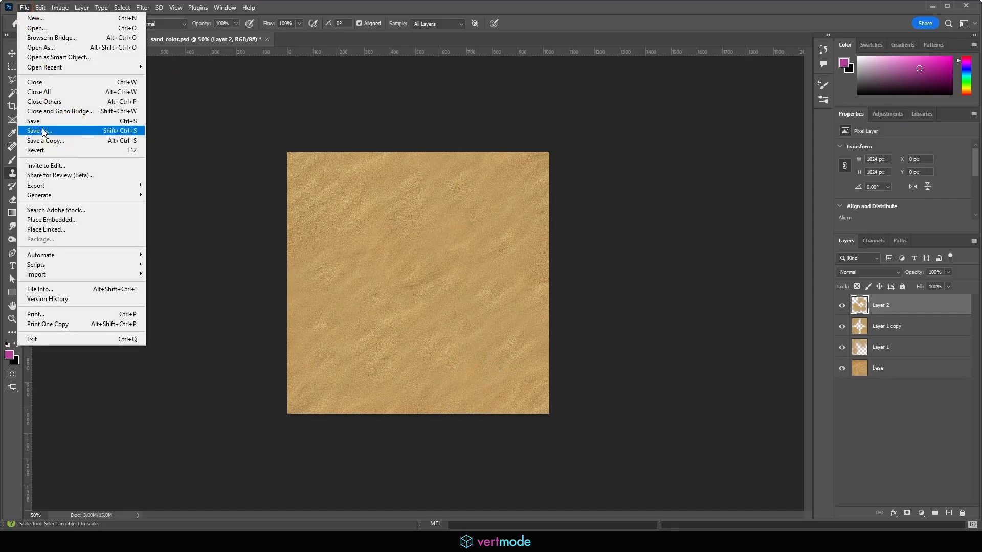
pyautogui.click(443, 205)
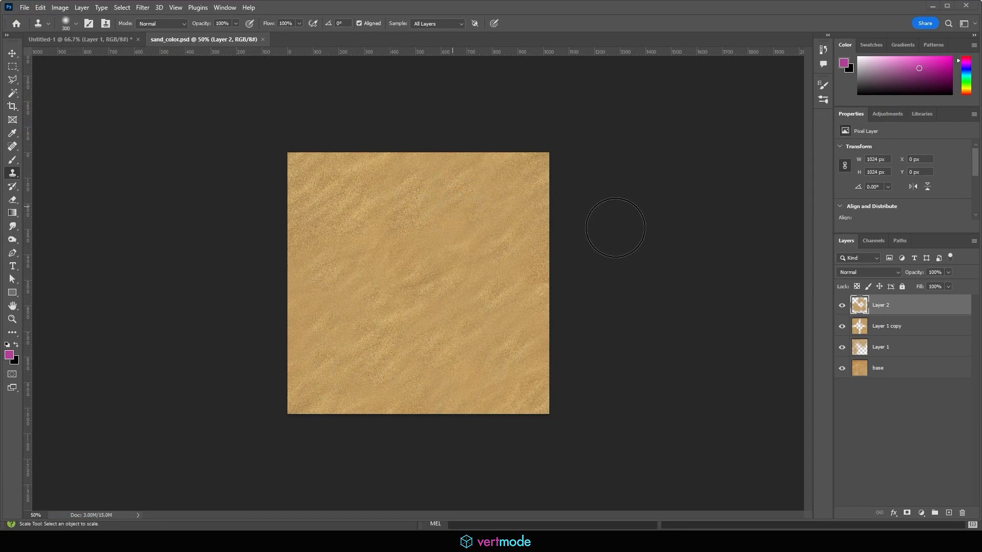
# Step: Switch to Maya and examine how the saved sand texture tiles across the plane
pyautogui.click(478, 289)
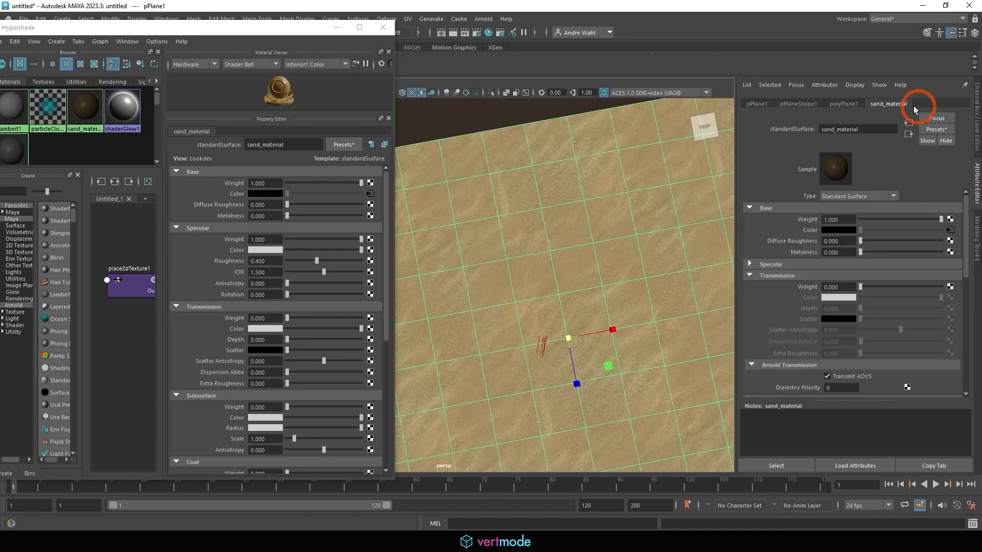
pyautogui.click(842, 170)
pyautogui.keyDown('alt'); pyautogui.moveTo(585, 291); pyautogui.dragTo(558, 244); pyautogui.keyUp('alt')
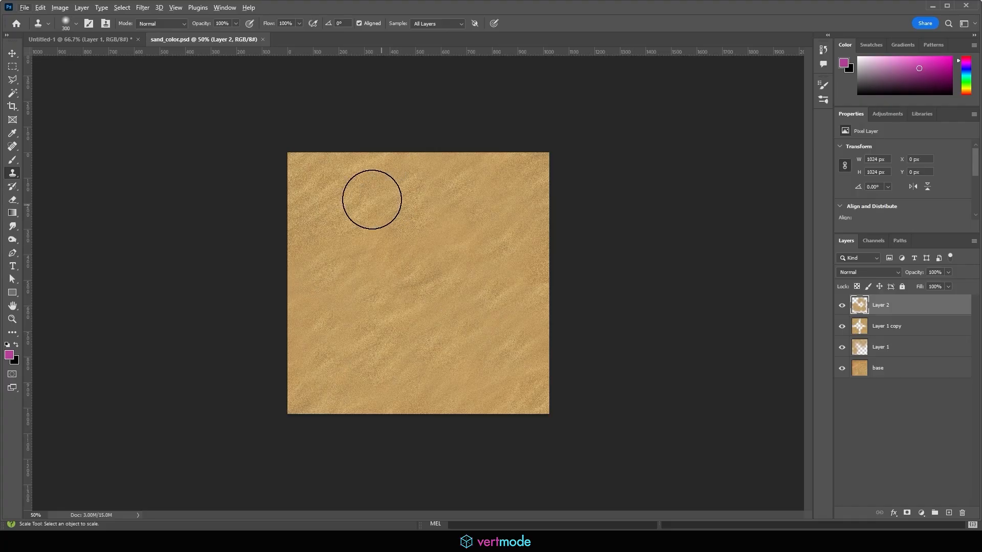
# Step: Back in Photoshop, duplicate the base layer to the top of the layer stack and set the copy's opacity to 40%
pyautogui.moveTo(352, 206)
pyautogui.mouseDown()
pyautogui.moveTo(344, 296)
pyautogui.moveTo(355, 329)
pyautogui.moveTo(343, 203)
pyautogui.mouseUp()
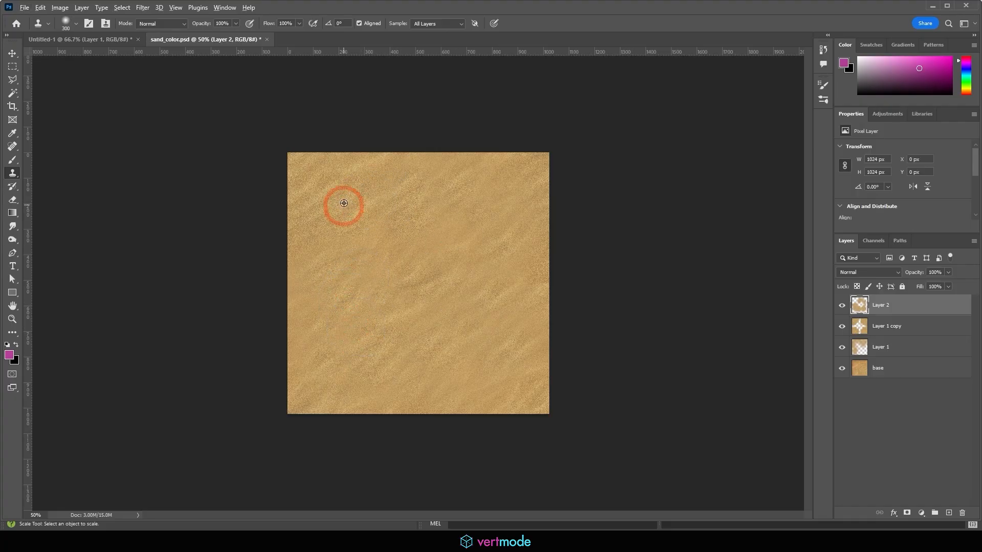
pyautogui.click(903, 371)
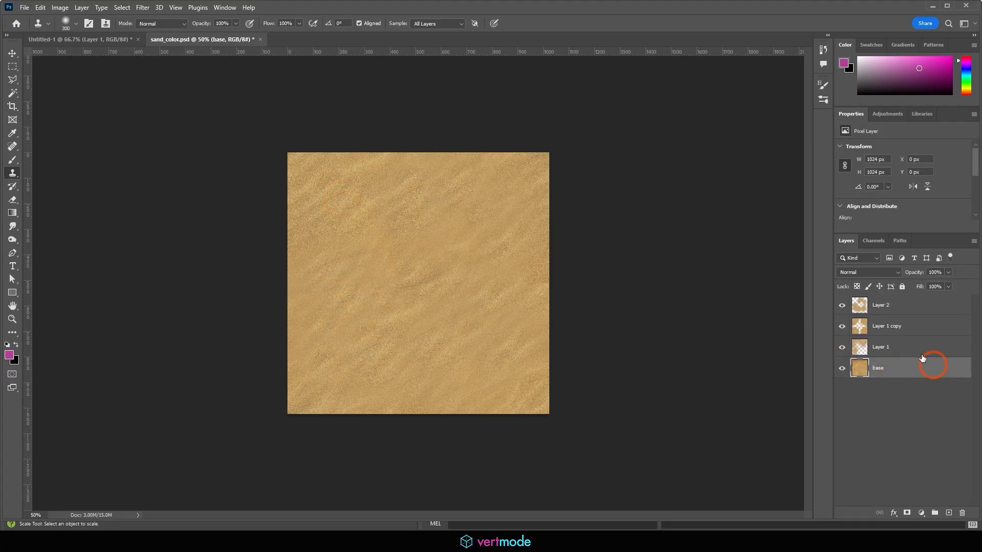
pyautogui.moveTo(876, 373); pyautogui.dragTo(894, 301)
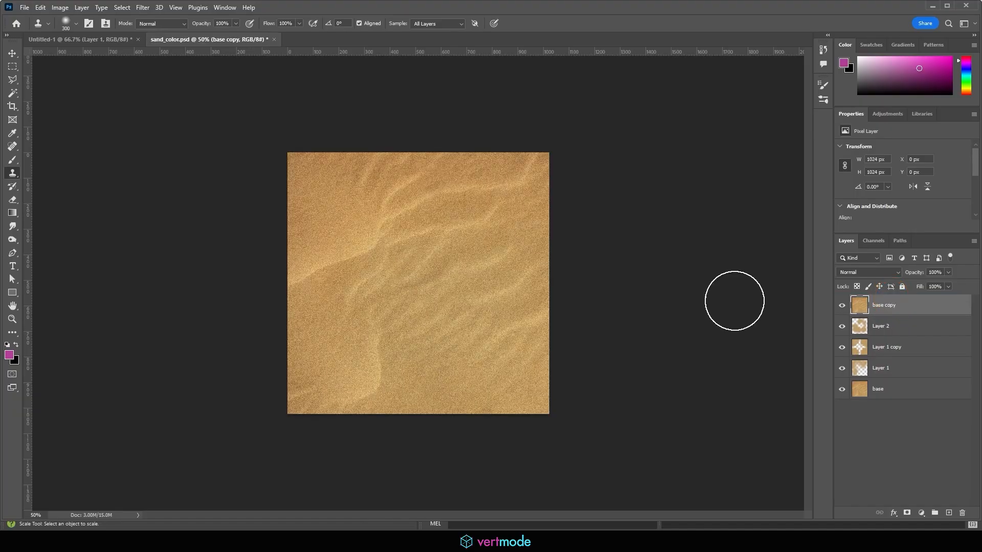
pyautogui.click(944, 272)
pyautogui.moveTo(923, 285); pyautogui.dragTo(918, 285)
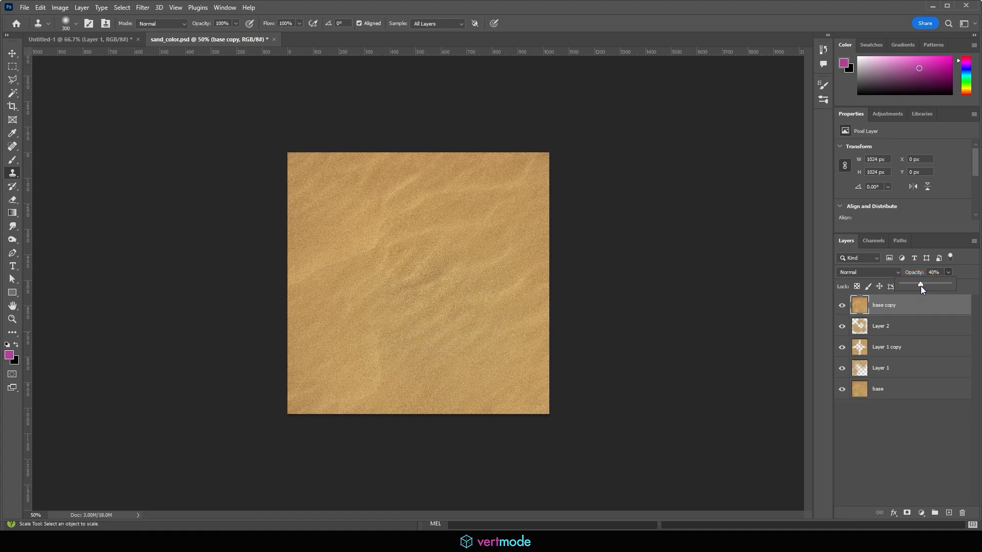
pyautogui.hotkey('ctrl', '+')
pyautogui.hotkey('ctrl', '+')
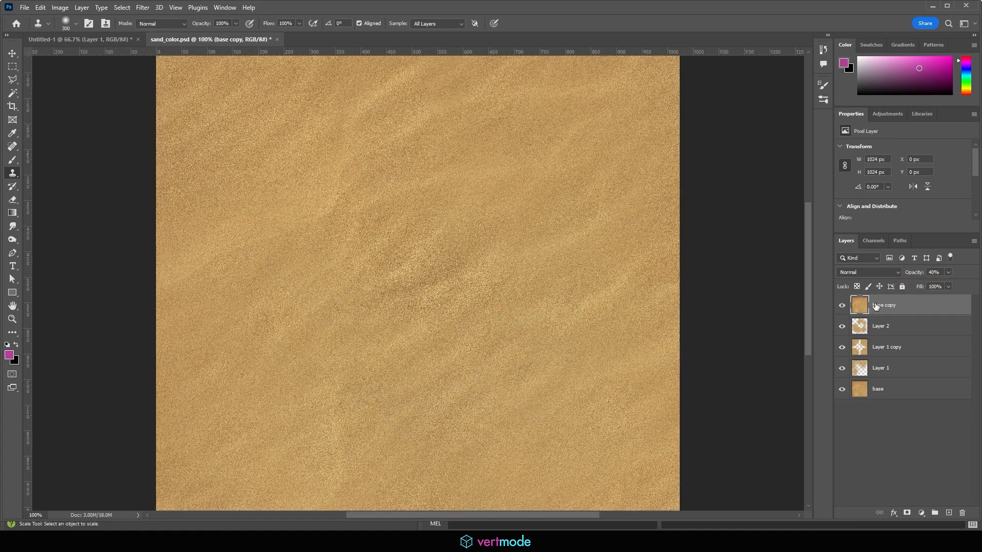
# Step: Compare the sand texture with the base copy layer hidden and shown
pyautogui.click(841, 307)
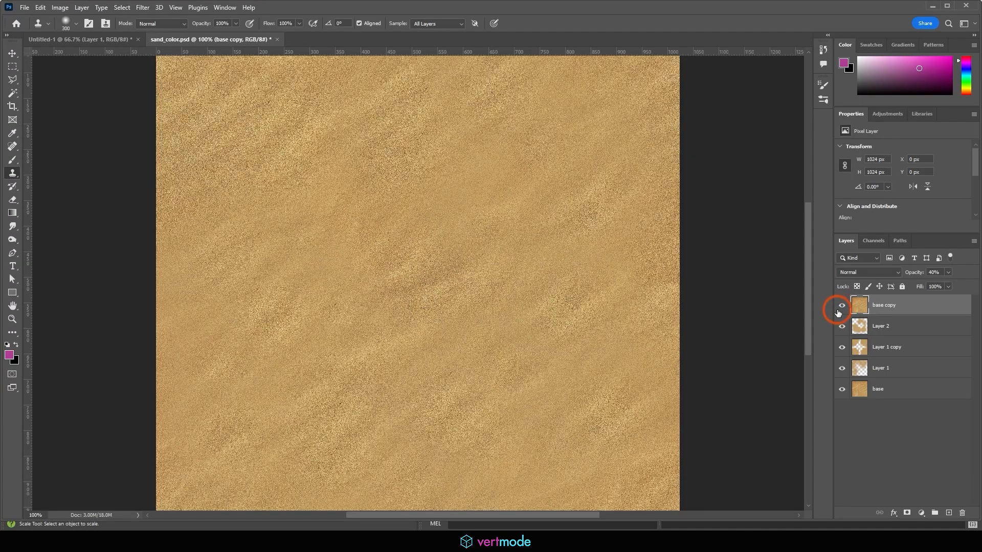
pyautogui.click(840, 307)
pyautogui.click(838, 310)
pyautogui.click(838, 310)
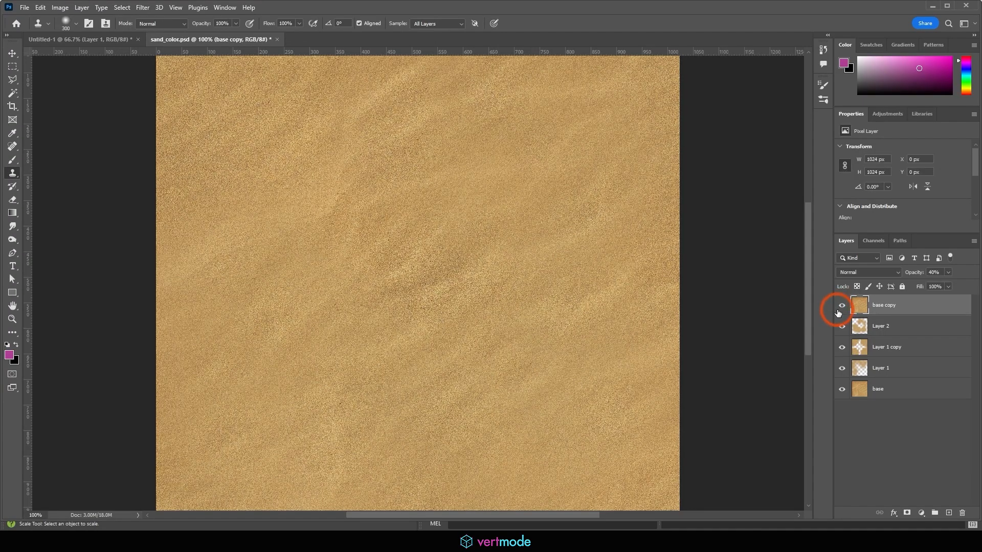
pyautogui.hotkey('ctrl', '-')
pyautogui.hotkey('ctrl', '+')
# Step: Lower the base copy layer's opacity to 23%
pyautogui.click(947, 272)
pyautogui.moveTo(967, 286); pyautogui.dragTo(949, 287)
pyautogui.moveTo(925, 290)
pyautogui.mouseDown()
pyautogui.moveTo(959, 285)
pyautogui.moveTo(943, 284)
pyautogui.mouseUp()
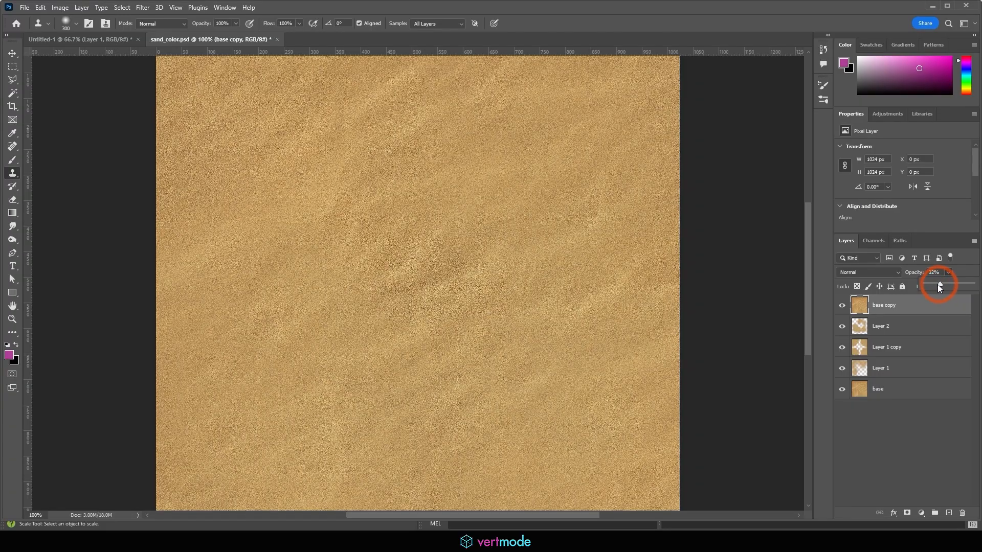
pyautogui.hotkey('ctrl', '-')
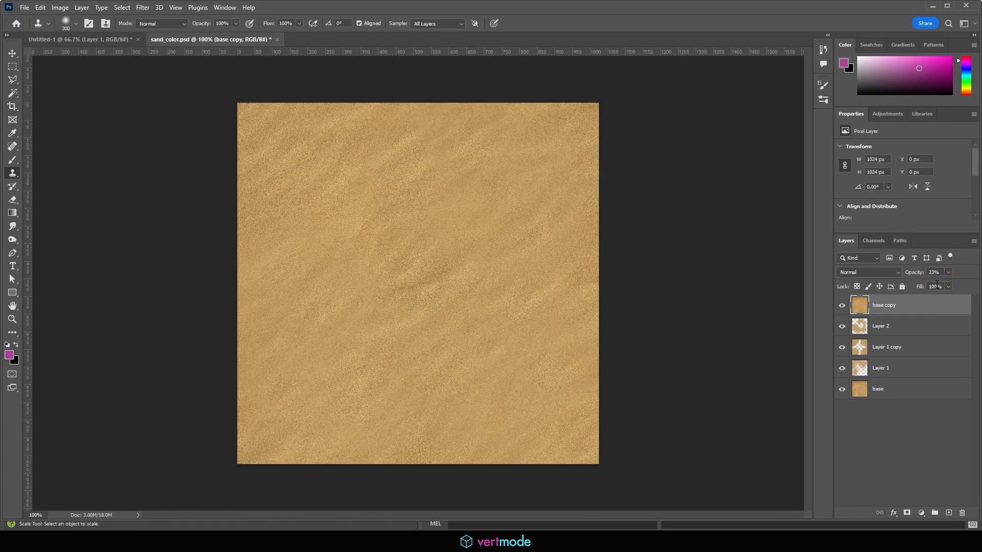
# Step: Flip the base copy layer vertically and horizontally with Free Transform
pyautogui.hotkey('ctrl', 't')
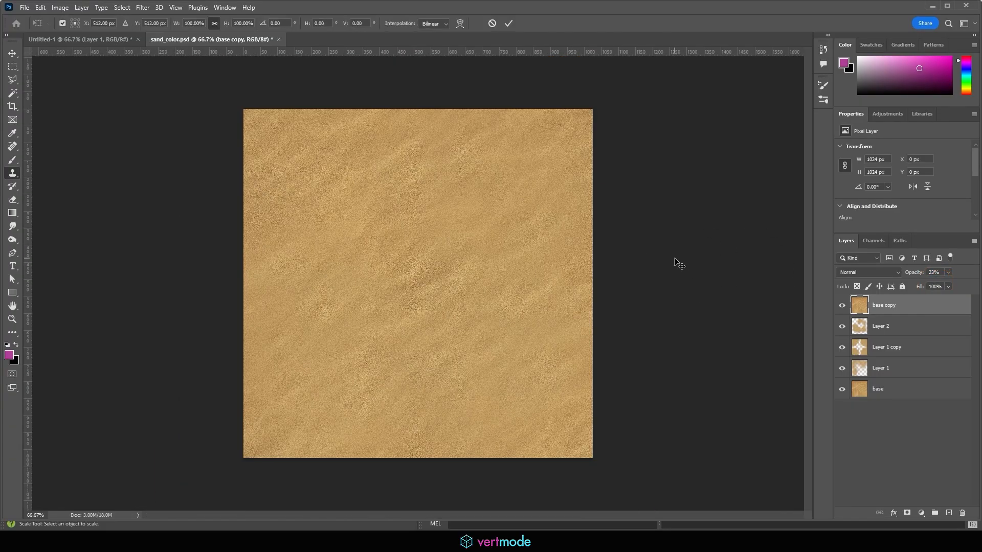
pyautogui.rightClick(493, 252)
pyautogui.click(534, 459)
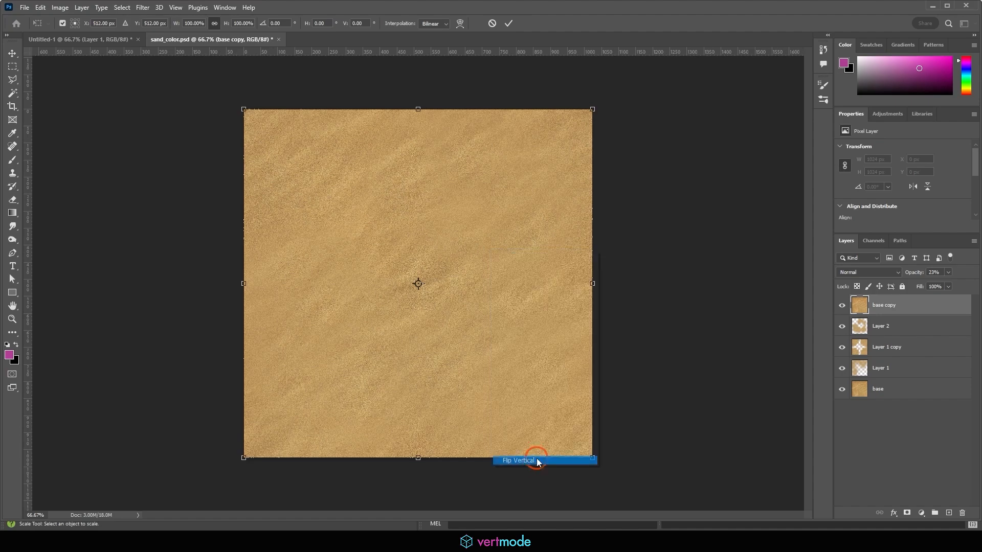
pyautogui.rightClick(503, 356)
pyautogui.click(564, 344)
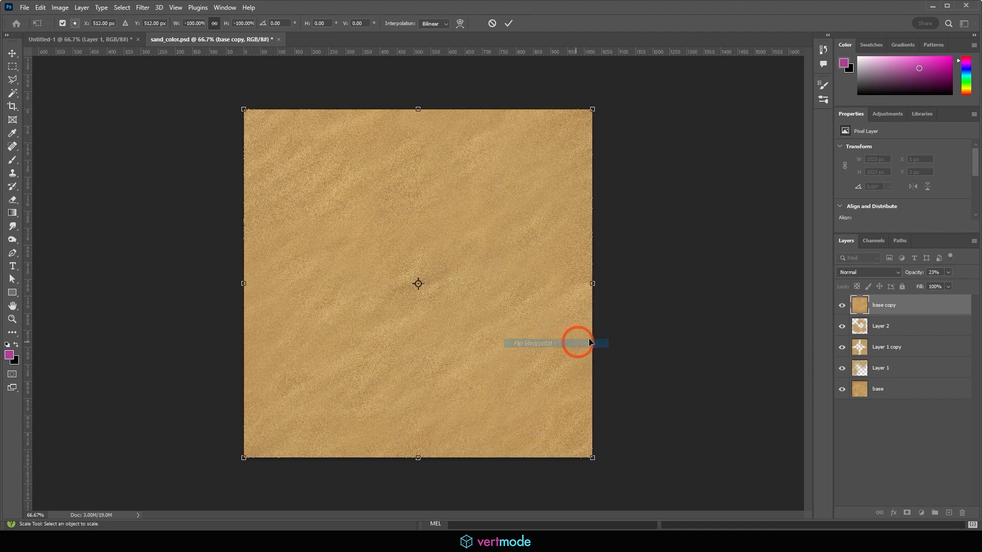
pyautogui.click(13, 53)
# Step: Apply the flip and set the base copy layer's opacity to 30%
pyautogui.hotkey('ctrl', '1')
pyautogui.click(948, 273)
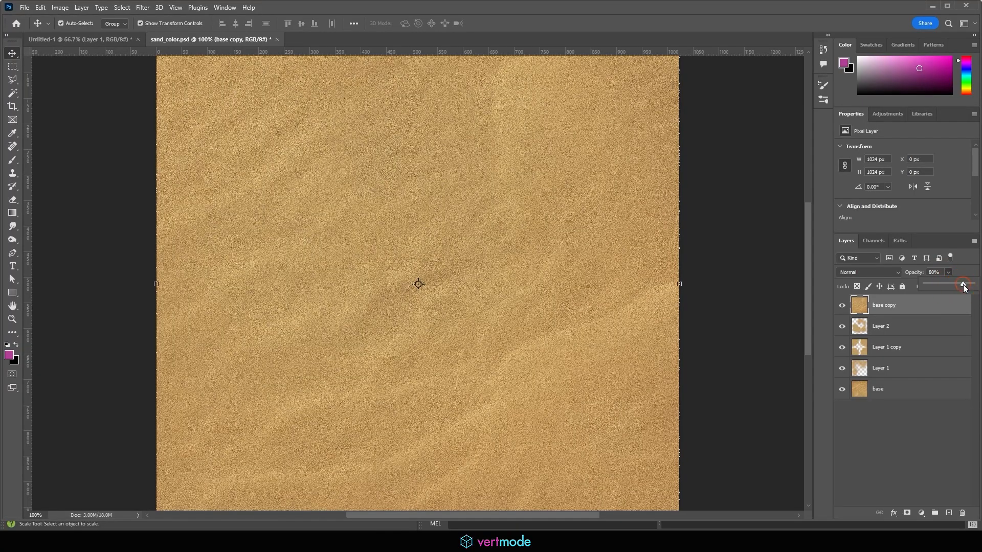
pyautogui.moveTo(953, 284); pyautogui.dragTo(962, 284)
pyautogui.click(934, 285)
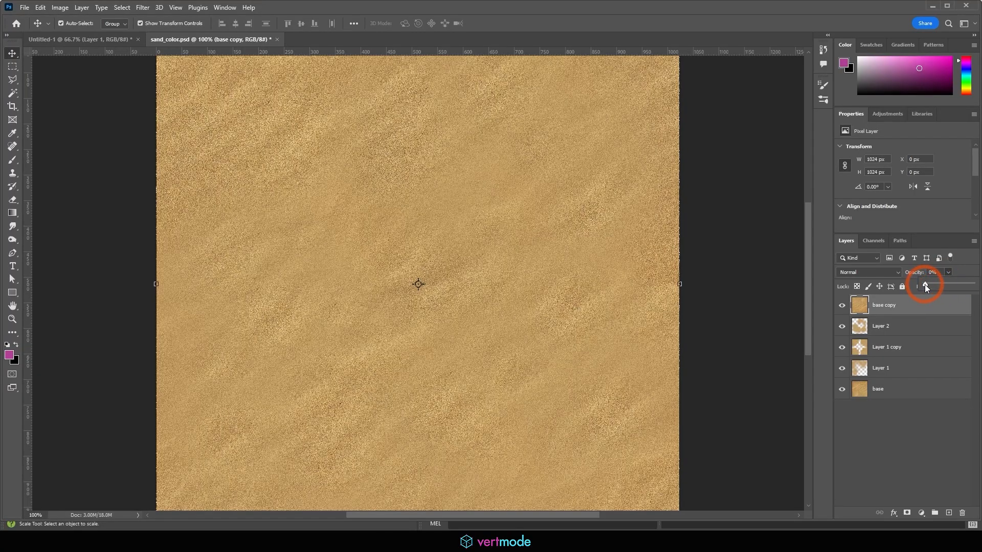
pyautogui.moveTo(932, 283); pyautogui.dragTo(951, 282)
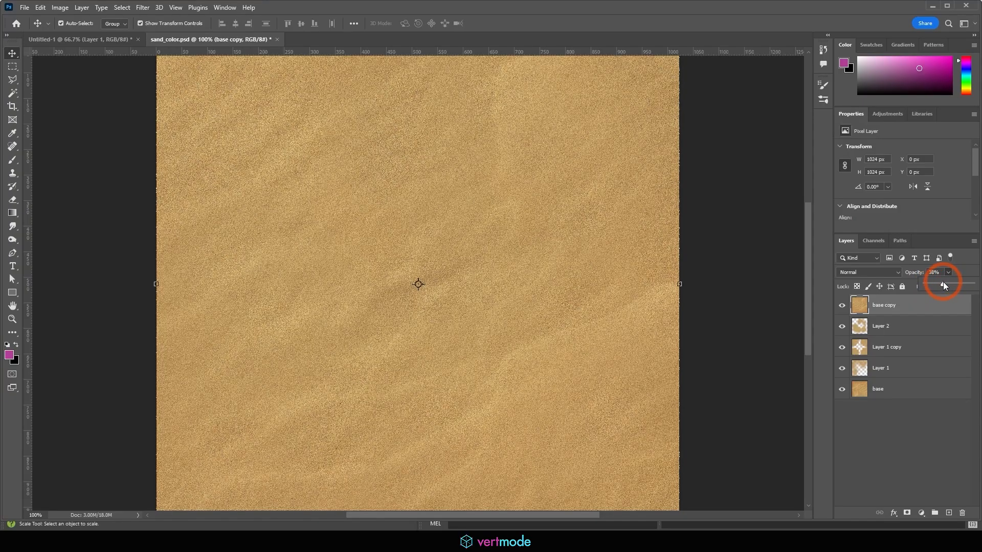
pyautogui.hotkey('ctrl', '-')
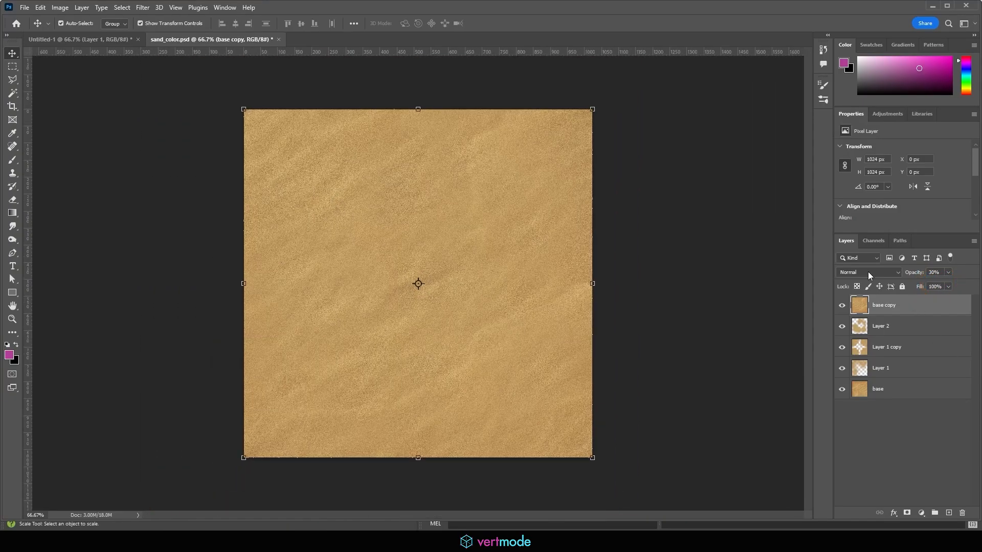
# Step: Compare the sand texture with the flipped base copy layer hidden and shown
pyautogui.click(842, 305)
pyautogui.click(842, 305)
pyautogui.click(841, 305)
pyautogui.click(842, 305)
pyautogui.keyDown('shift'); pyautogui.click(928, 385); pyautogui.keyUp('shift')
pyautogui.moveTo(890, 316); pyautogui.dragTo(888, 305)
pyautogui.hotkey('ctrl', 'z')
# Step: Duplicate all five layers together and merge the duplicates into a single layer on top
pyautogui.click(912, 310)
pyautogui.keyDown('shift'); pyautogui.click(914, 384); pyautogui.keyUp('shift')
pyautogui.click(882, 322)
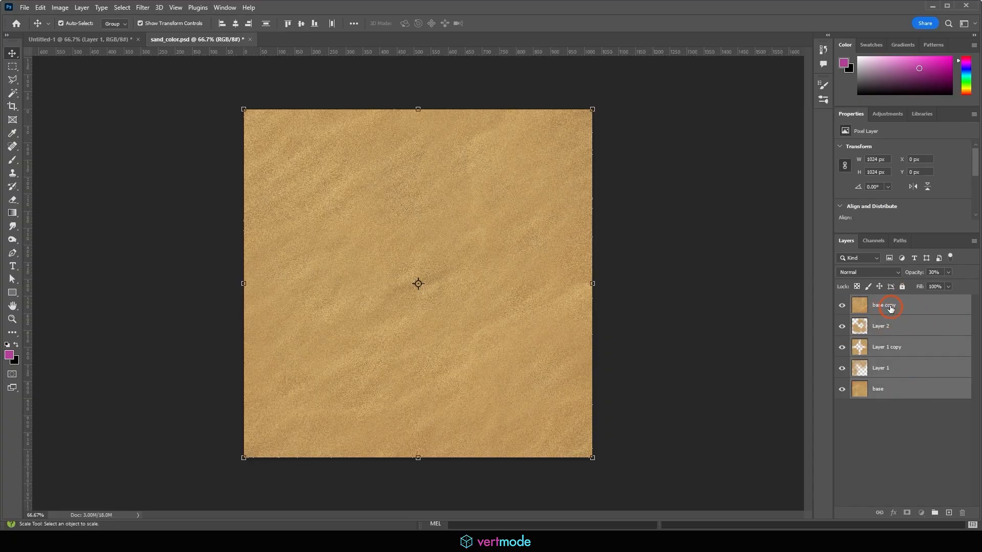
pyautogui.keyDown('alt'); pyautogui.moveTo(891, 307); pyautogui.dragTo(892, 309); pyautogui.keyUp('alt')
pyautogui.rightClick(892, 306)
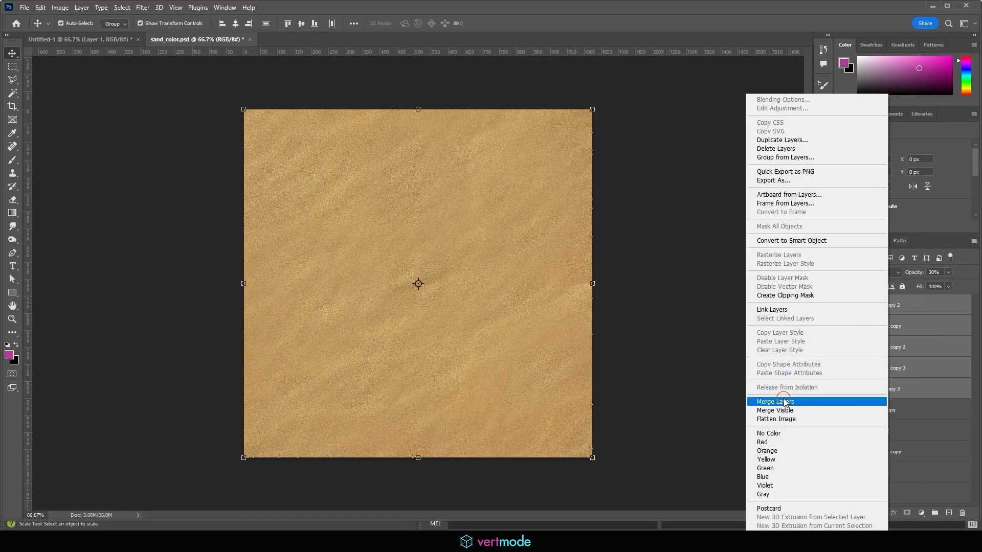
pyautogui.click(786, 402)
# Step: Duplicate the merged layer and offset the copy by +512 pixels horizontally and vertically with Wrap Around
pyautogui.keyDown('alt'); pyautogui.moveTo(899, 309); pyautogui.dragTo(891, 321); pyautogui.keyUp('alt')
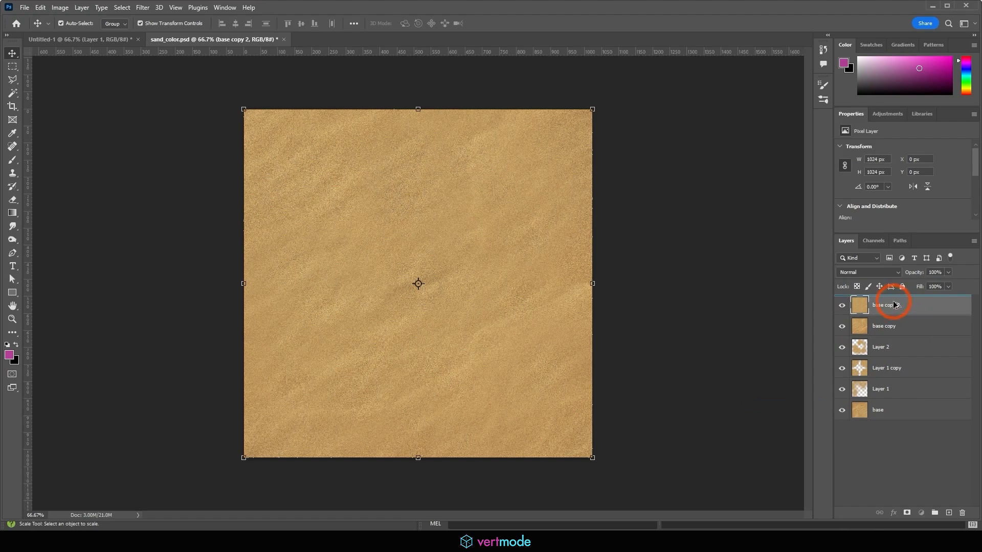
pyautogui.click(143, 8)
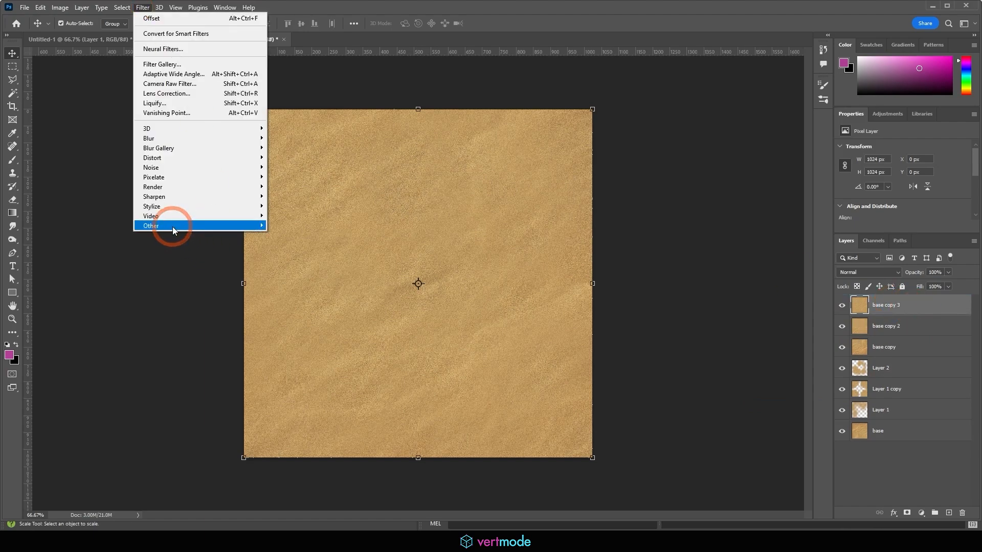
pyautogui.moveTo(173, 226)
pyautogui.click(310, 272)
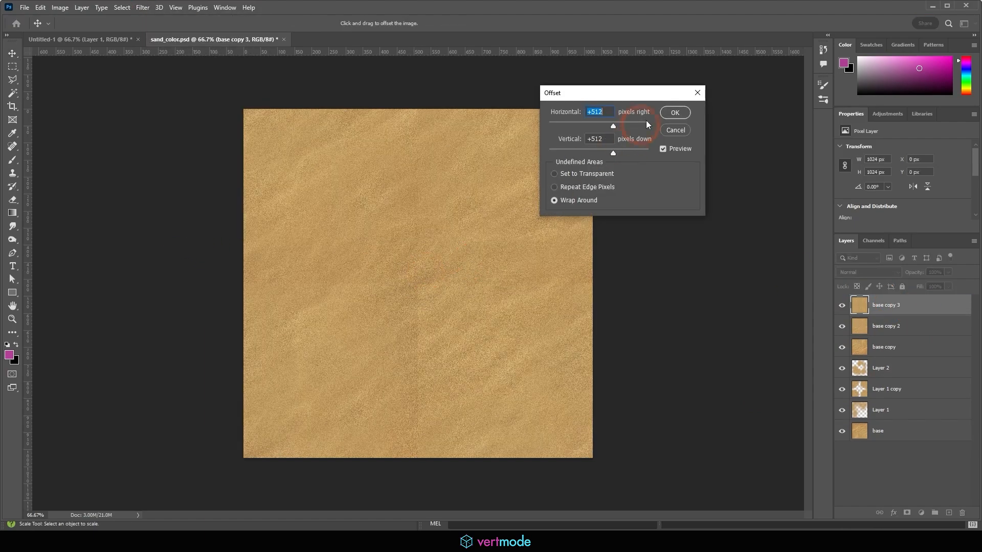
pyautogui.click(675, 112)
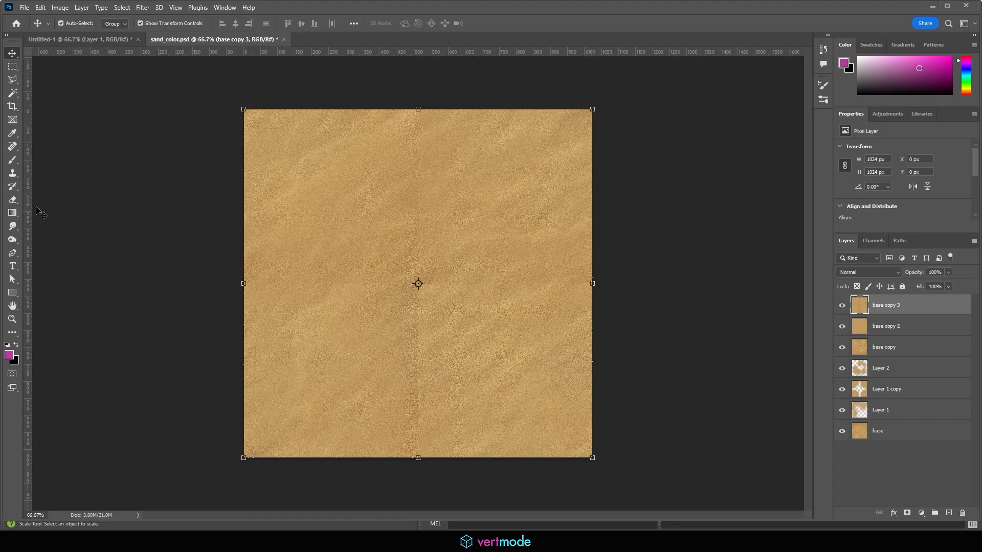
# Step: Erase the seams and uneven patches around the middle of the offset top layer with the Eraser, and save the file
pyautogui.press('e')
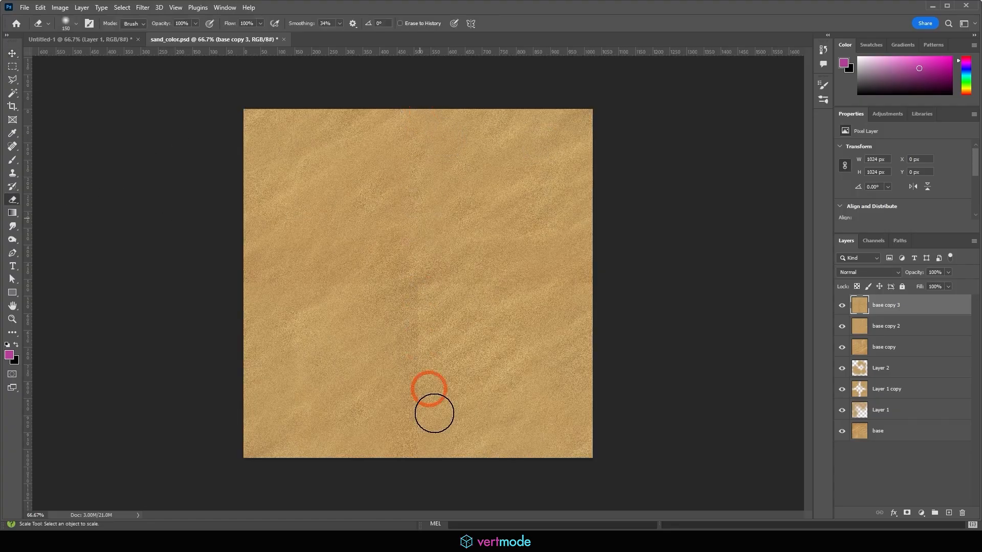
pyautogui.moveTo(251, 277)
pyautogui.mouseDown()
pyautogui.moveTo(591, 281)
pyautogui.moveTo(388, 274)
pyautogui.moveTo(388, 235)
pyautogui.mouseUp()
pyautogui.click(291, 244)
pyautogui.click(310, 262)
pyautogui.click(406, 192)
pyautogui.click(450, 230)
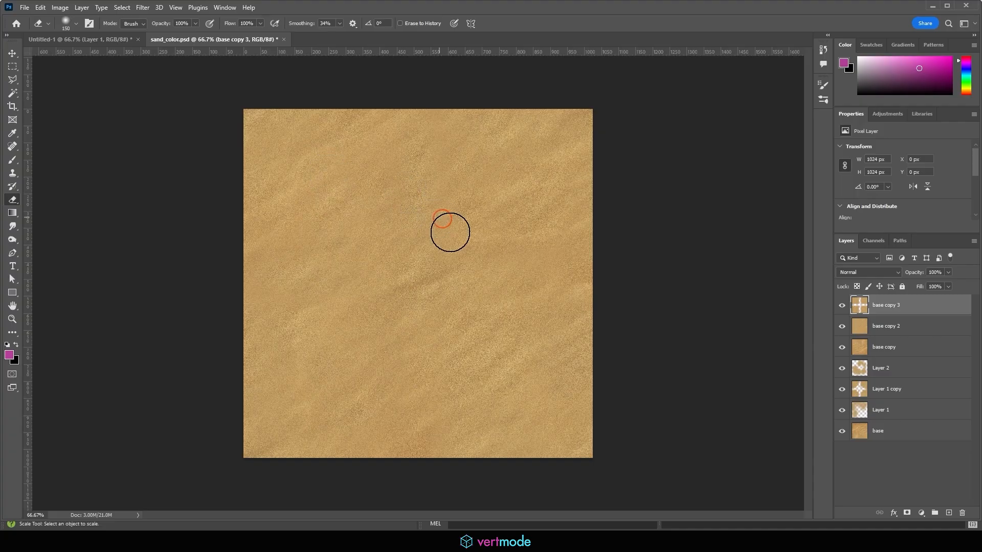
pyautogui.click(511, 200)
pyautogui.click(490, 280)
pyautogui.click(488, 339)
pyautogui.click(244, 150)
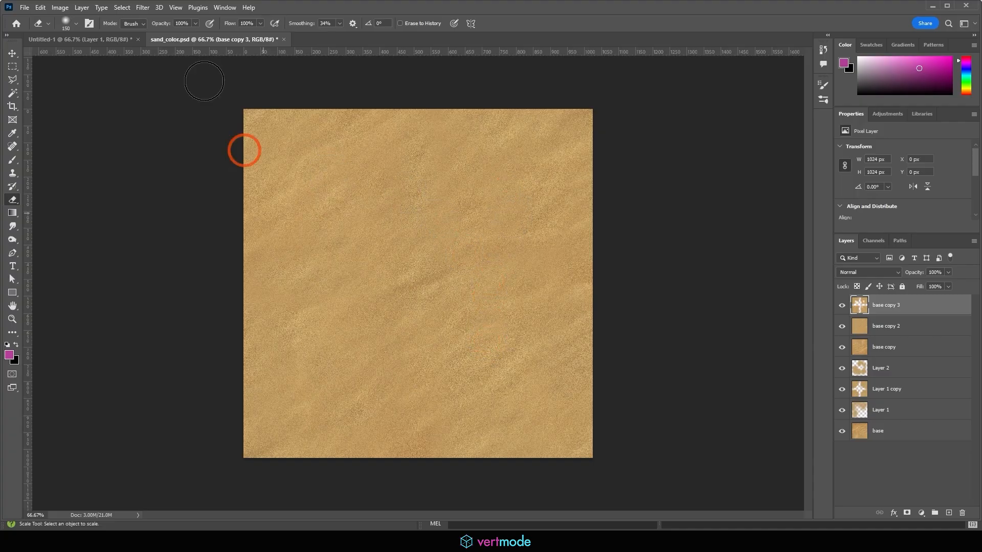
pyautogui.click(25, 8)
pyautogui.click(46, 121)
# Step: Switch to Maya, refresh the ground plane's sand_material and examine how the sand texture tiles from near and far
pyautogui.hotkey('alt', 'Tab')
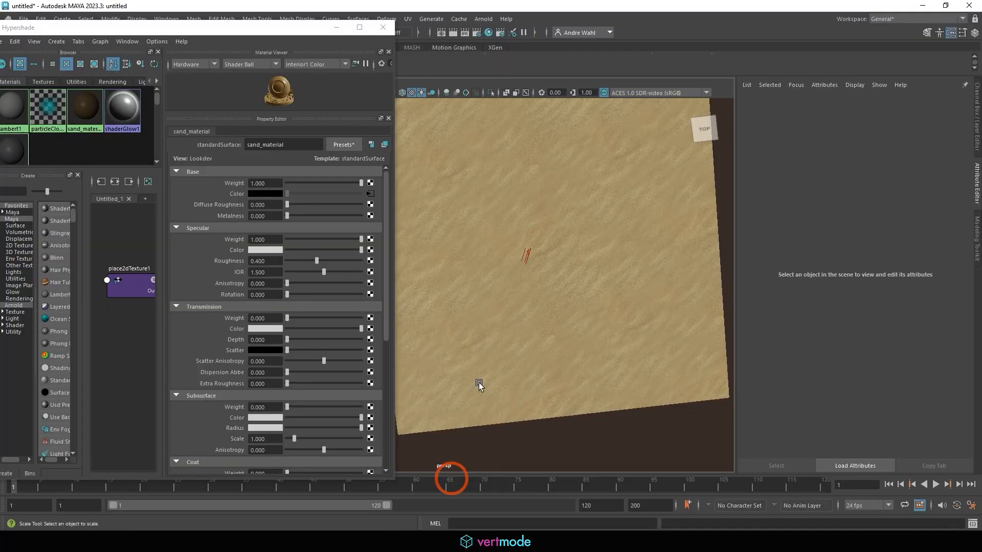
pyautogui.click(554, 279)
pyautogui.click(832, 172)
pyautogui.click(601, 195)
pyautogui.keyDown('alt'); pyautogui.moveTo(653, 170); pyautogui.dragTo(650, 205); pyautogui.keyUp('alt')
pyautogui.keyDown('alt'); pyautogui.moveTo(654, 217); pyautogui.dragTo(729, 241, button='right'); pyautogui.keyUp('alt')
pyautogui.keyDown('alt'); pyautogui.moveTo(586, 277); pyautogui.dragTo(537, 219, button='middle'); pyautogui.keyUp('alt')
pyautogui.keyDown('alt'); pyautogui.moveTo(608, 282); pyautogui.dragTo(268, 258, button='right'); pyautogui.keyUp('alt')
pyautogui.keyDown('alt'); pyautogui.moveTo(479, 248); pyautogui.dragTo(488, 285, button='middle'); pyautogui.keyUp('alt')
pyautogui.keyDown('alt'); pyautogui.moveTo(491, 289); pyautogui.dragTo(669, 290, button='right'); pyautogui.keyUp('alt')
pyautogui.press('r')
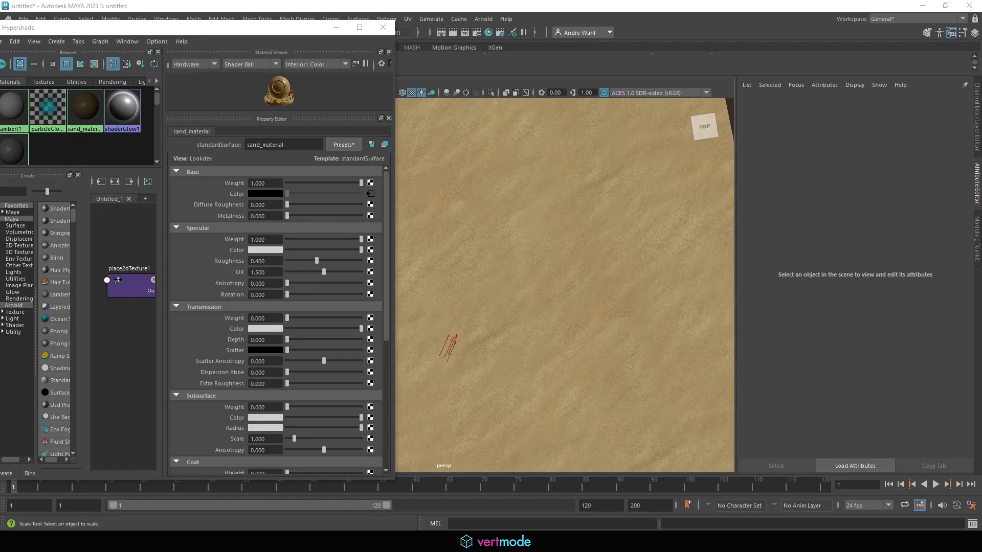
# Step: Return to Photoshop, erase more patches around the centre of the offset top layer, and save the file
pyautogui.hotkey('alt', 'Tab')
pyautogui.click(481, 282)
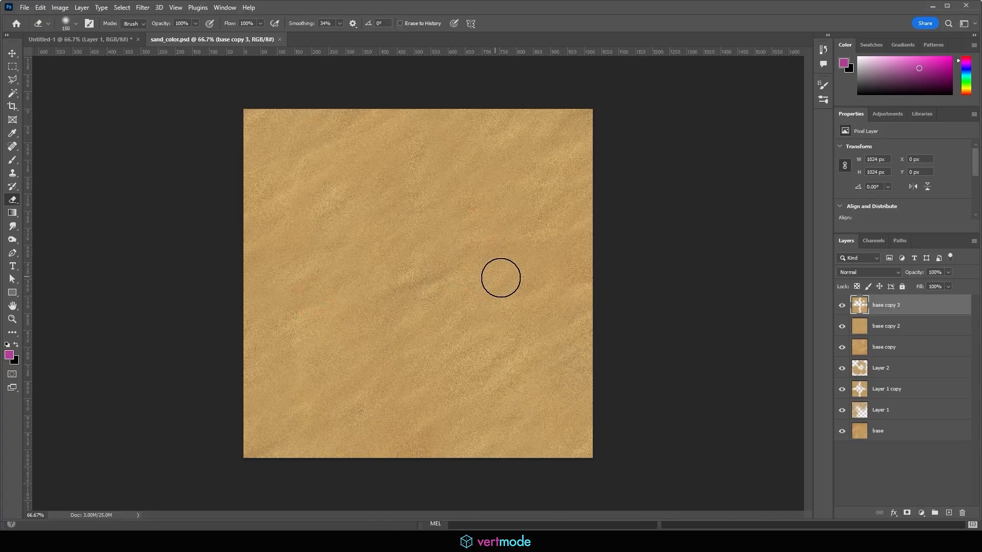
pyautogui.click(501, 244)
pyautogui.click(483, 224)
pyautogui.click(542, 270)
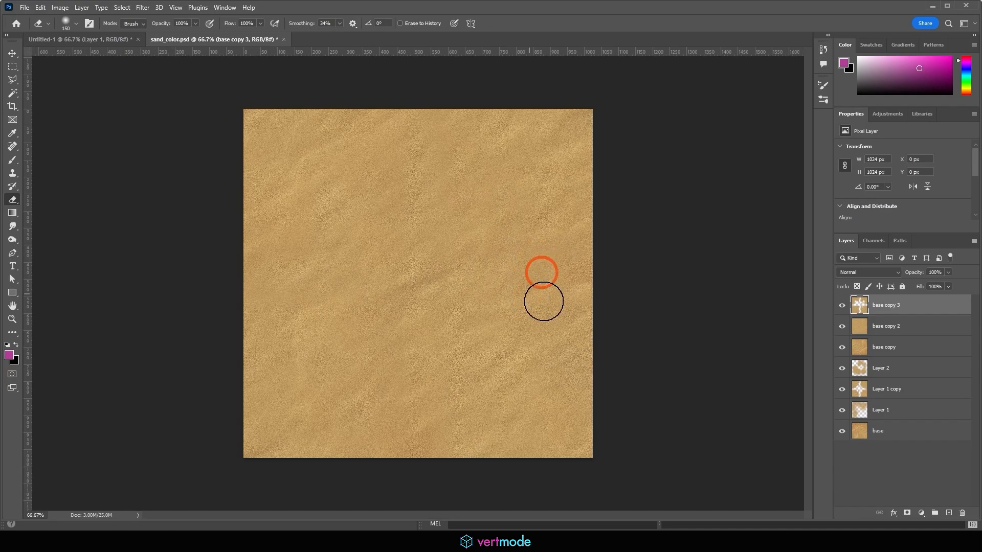
pyautogui.click(451, 337)
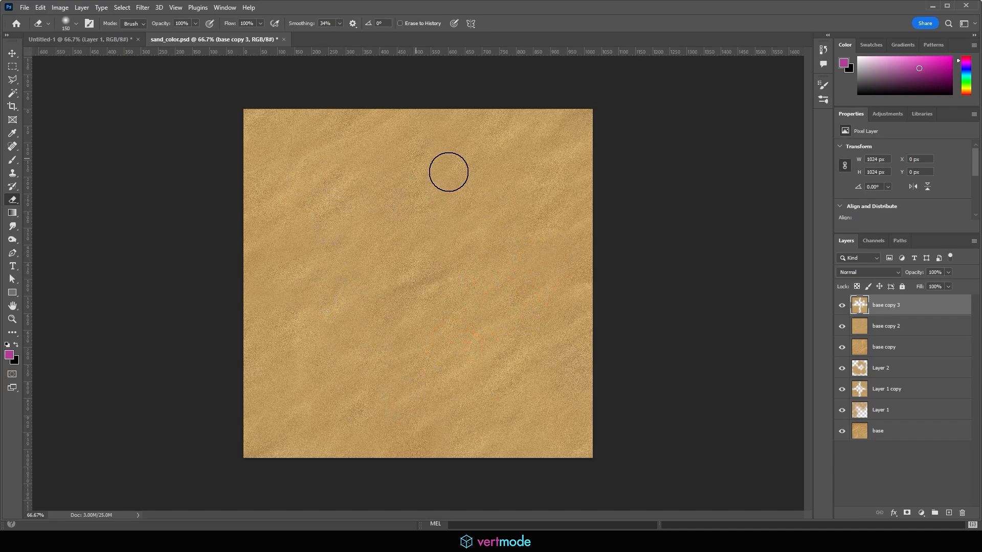
pyautogui.click(26, 7)
pyautogui.click(66, 120)
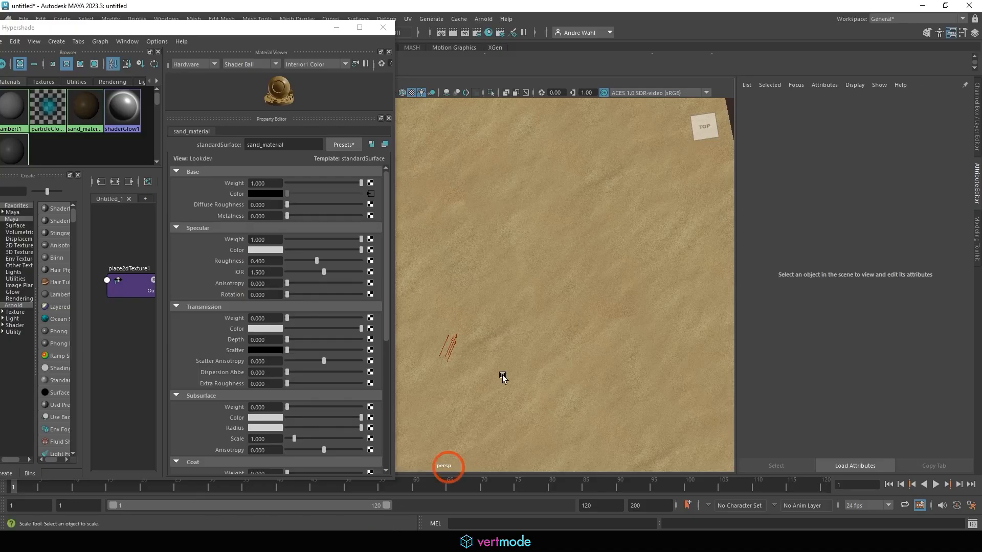
# Step: In Maya, refresh sand_material on the plane, examine the updated tiling from several angles, and return to Photoshop
pyautogui.click(535, 232)
pyautogui.click(826, 171)
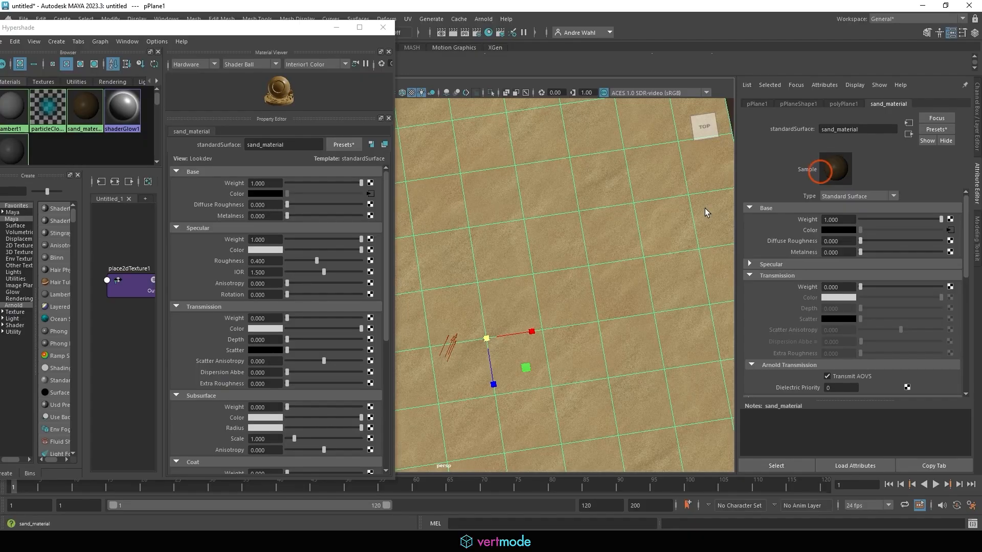
pyautogui.click(642, 209)
pyautogui.keyDown('alt'); pyautogui.moveTo(639, 220); pyautogui.dragTo(487, 216, button='right'); pyautogui.keyUp('alt')
pyautogui.keyDown('alt'); pyautogui.moveTo(487, 217); pyautogui.dragTo(568, 150); pyautogui.keyUp('alt')
pyautogui.keyDown('alt'); pyautogui.moveTo(569, 150); pyautogui.dragTo(607, 189, button='right'); pyautogui.keyUp('alt')
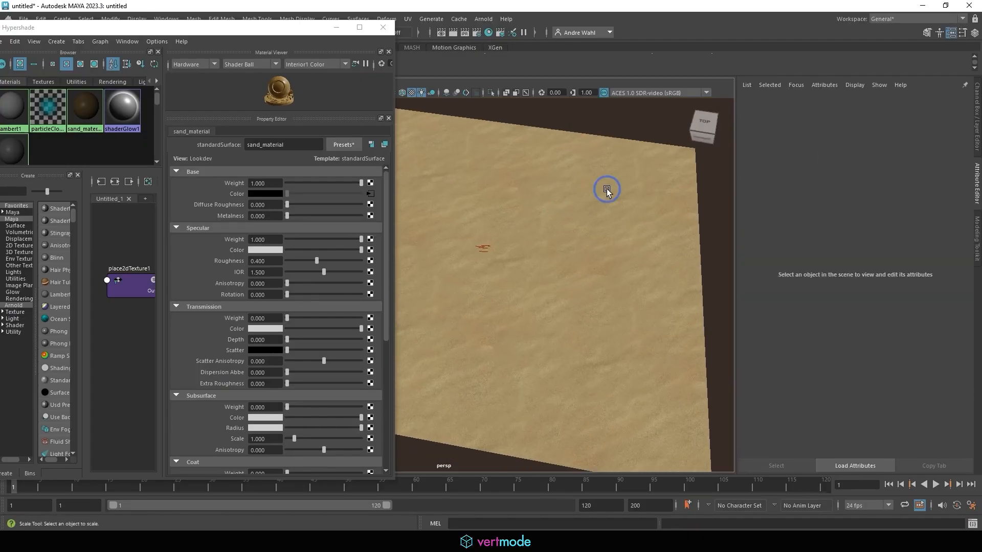
pyautogui.keyDown('alt'); pyautogui.moveTo(606, 189); pyautogui.dragTo(576, 201); pyautogui.keyUp('alt')
pyautogui.keyDown('alt'); pyautogui.moveTo(576, 202); pyautogui.dragTo(615, 222, button='right'); pyautogui.keyUp('alt')
pyautogui.keyDown('alt'); pyautogui.moveTo(615, 223); pyautogui.dragTo(586, 307); pyautogui.keyUp('alt')
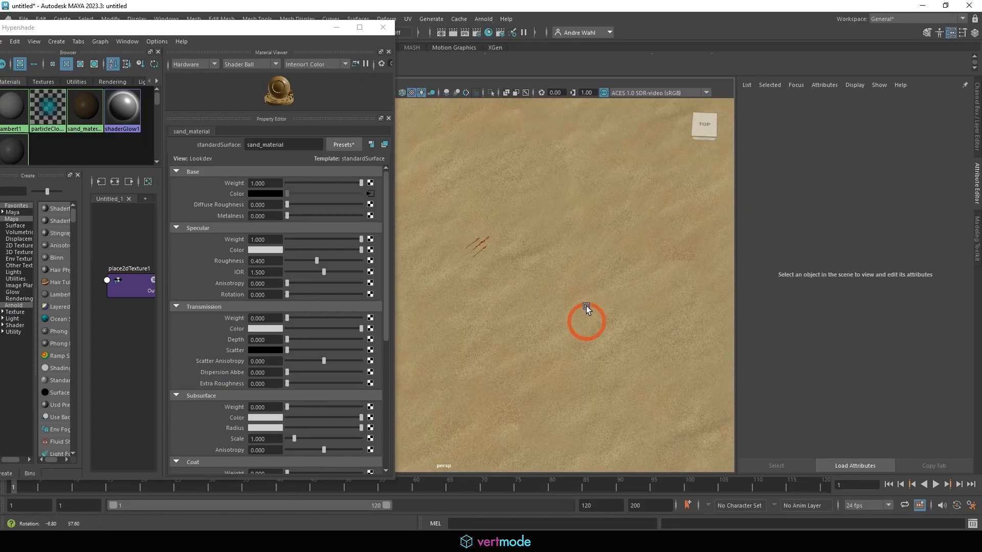
pyautogui.keyDown('alt'); pyautogui.moveTo(586, 306); pyautogui.dragTo(615, 317, button='right'); pyautogui.keyUp('alt')
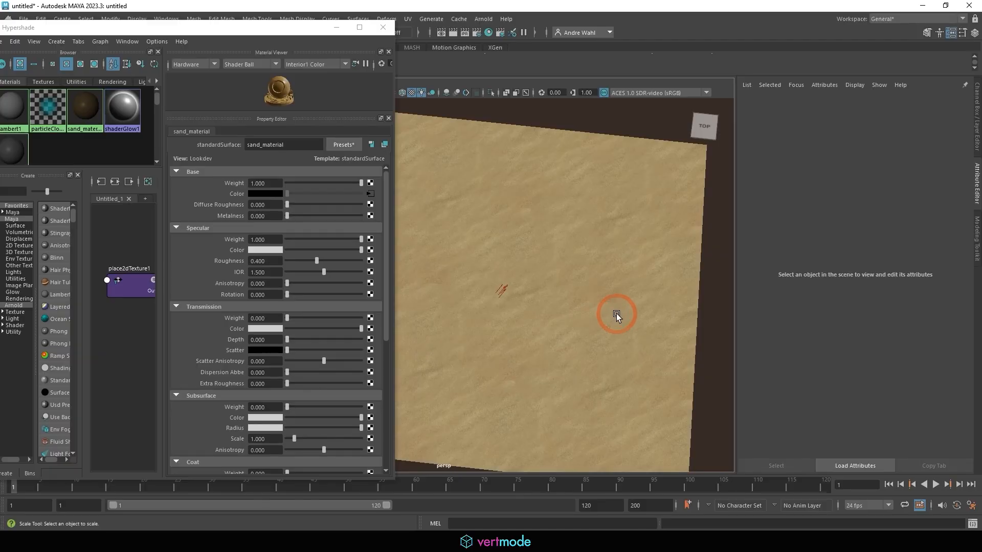
pyautogui.hotkey('alt', 'Tab')
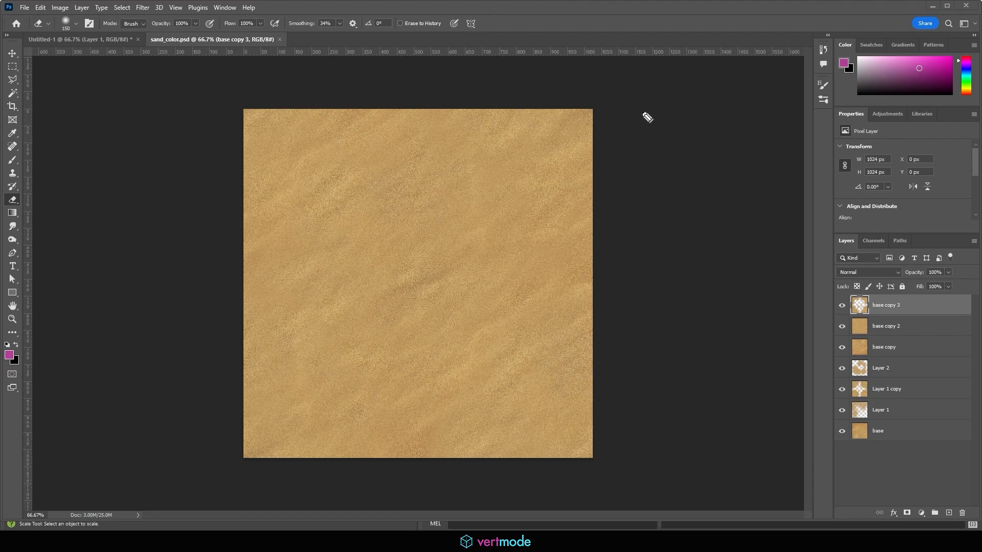
pyautogui.moveTo(645, 117); pyautogui.dragTo(718, 104)
pyautogui.moveTo(637, 142); pyautogui.dragTo(734, 108)
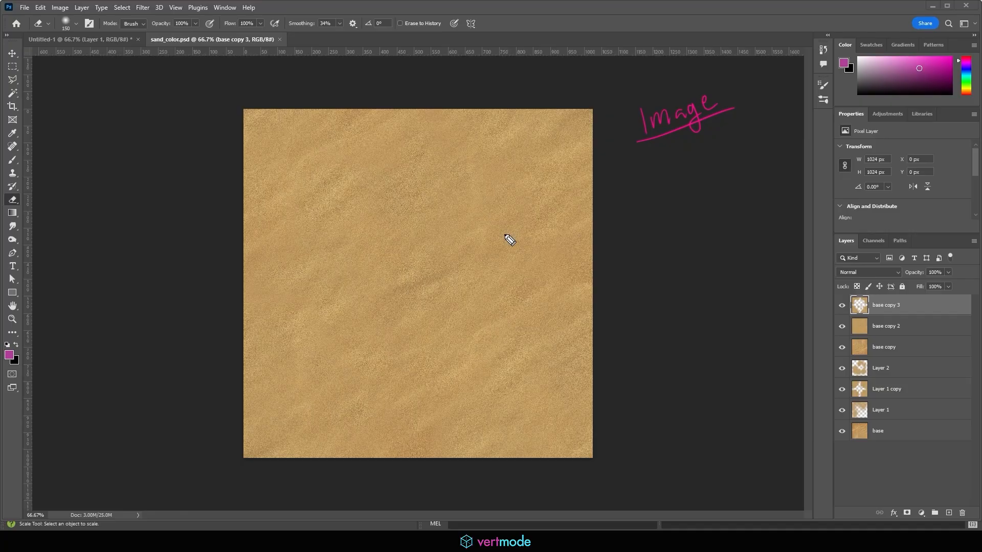
pyautogui.moveTo(680, 149); pyautogui.dragTo(689, 176)
pyautogui.moveTo(679, 165); pyautogui.dragTo(696, 166)
pyautogui.moveTo(644, 220)
pyautogui.mouseDown()
pyautogui.moveTo(664, 208)
pyautogui.moveTo(649, 219)
pyautogui.moveTo(670, 232)
pyautogui.moveTo(706, 213)
pyautogui.moveTo(732, 219)
pyautogui.mouseUp()
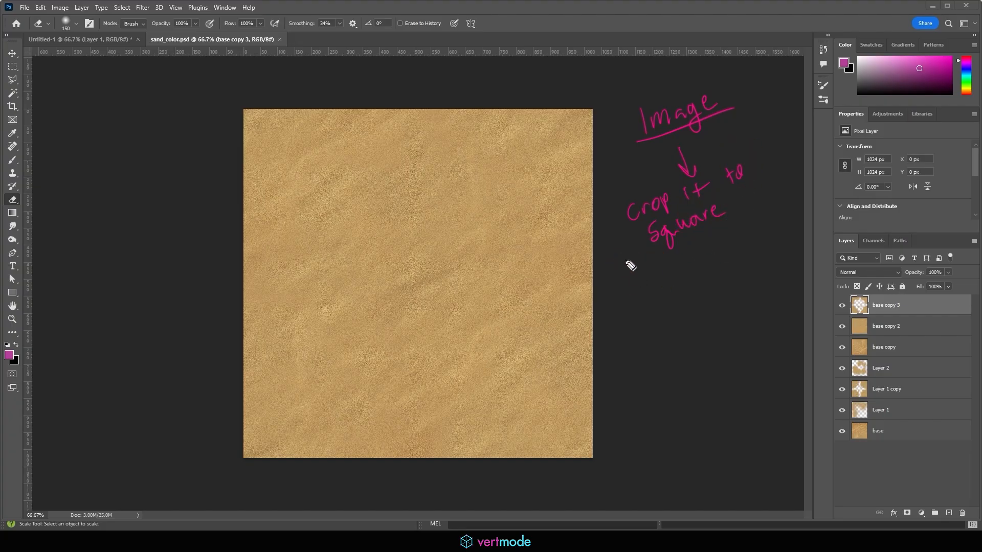
pyautogui.moveTo(631, 265)
pyautogui.mouseDown()
pyautogui.moveTo(732, 234)
pyautogui.moveTo(734, 215)
pyautogui.moveTo(744, 235)
pyautogui.mouseUp()
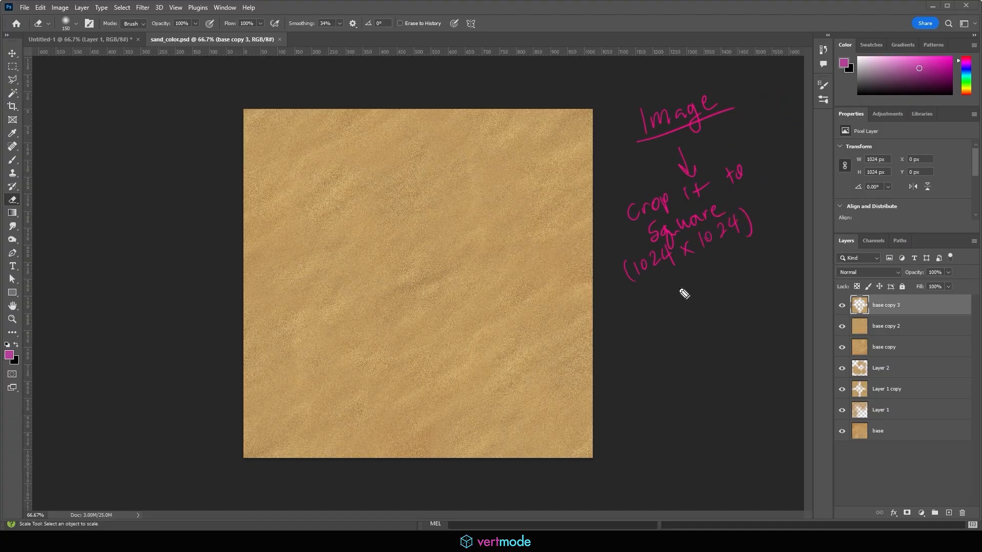
pyautogui.moveTo(694, 271); pyautogui.dragTo(696, 305)
pyautogui.moveTo(690, 291); pyautogui.dragTo(705, 289)
pyautogui.moveTo(635, 335)
pyautogui.mouseDown()
pyautogui.moveTo(699, 313)
pyautogui.moveTo(711, 326)
pyautogui.moveTo(739, 318)
pyautogui.moveTo(698, 361)
pyautogui.mouseUp()
pyautogui.moveTo(692, 353); pyautogui.dragTo(704, 353)
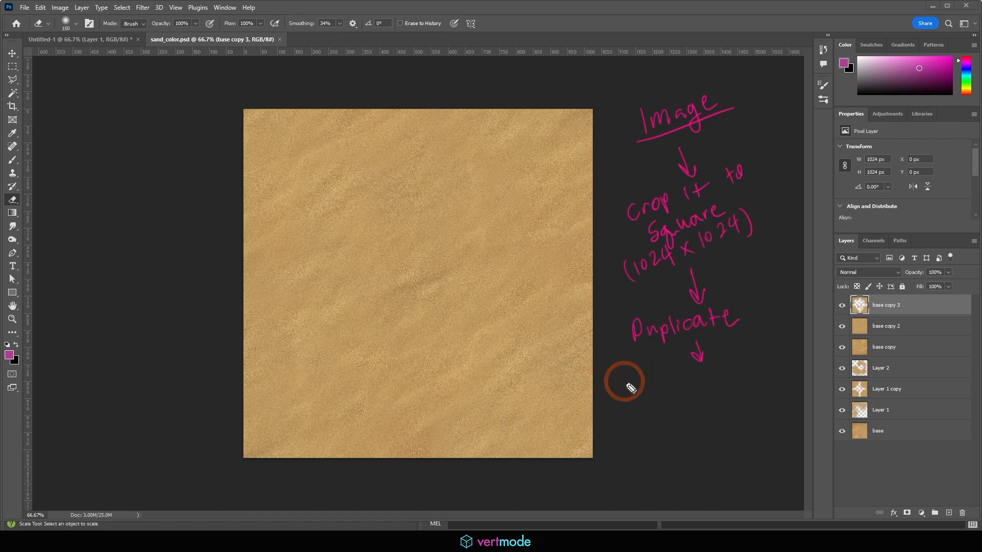
pyautogui.moveTo(632, 391)
pyautogui.mouseDown()
pyautogui.moveTo(640, 378)
pyautogui.moveTo(697, 374)
pyautogui.moveTo(736, 357)
pyautogui.moveTo(771, 366)
pyautogui.moveTo(782, 353)
pyautogui.mouseUp()
pyautogui.moveTo(670, 394)
pyautogui.mouseDown()
pyautogui.moveTo(685, 409)
pyautogui.moveTo(665, 410)
pyautogui.moveTo(774, 390)
pyautogui.moveTo(776, 376)
pyautogui.moveTo(807, 373)
pyautogui.moveTo(815, 350)
pyautogui.moveTo(832, 370)
pyautogui.mouseUp()
pyautogui.moveTo(718, 418); pyautogui.dragTo(729, 432)
pyautogui.moveTo(665, 451)
pyautogui.mouseDown()
pyautogui.moveTo(669, 462)
pyautogui.moveTo(685, 462)
pyautogui.moveTo(696, 449)
pyautogui.moveTo(760, 446)
pyautogui.moveTo(780, 428)
pyautogui.moveTo(782, 443)
pyautogui.moveTo(851, 398)
pyautogui.mouseUp()
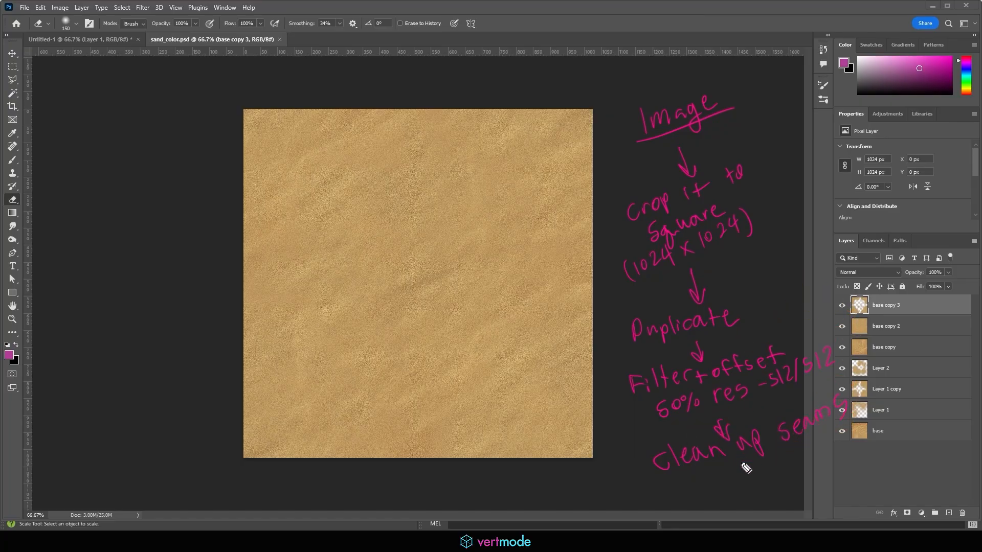
pyautogui.moveTo(743, 464)
pyautogui.mouseDown()
pyautogui.moveTo(745, 483)
pyautogui.moveTo(754, 476)
pyautogui.moveTo(711, 516)
pyautogui.moveTo(790, 498)
pyautogui.moveTo(812, 477)
pyautogui.mouseUp()
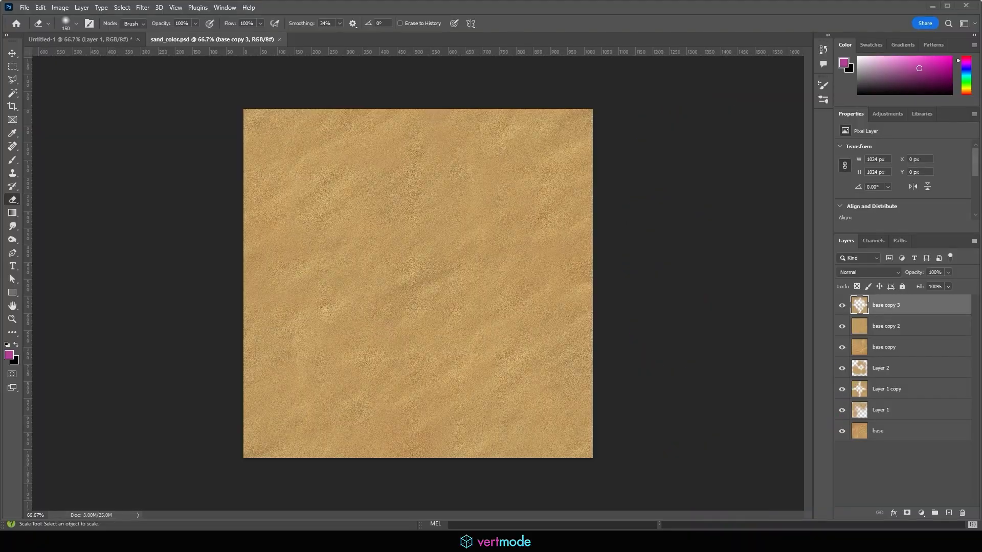
# Step: Start a quick PNG export of the sand texture and browse to the project's sourceimages/Set/tiles folder
pyautogui.click(24, 7)
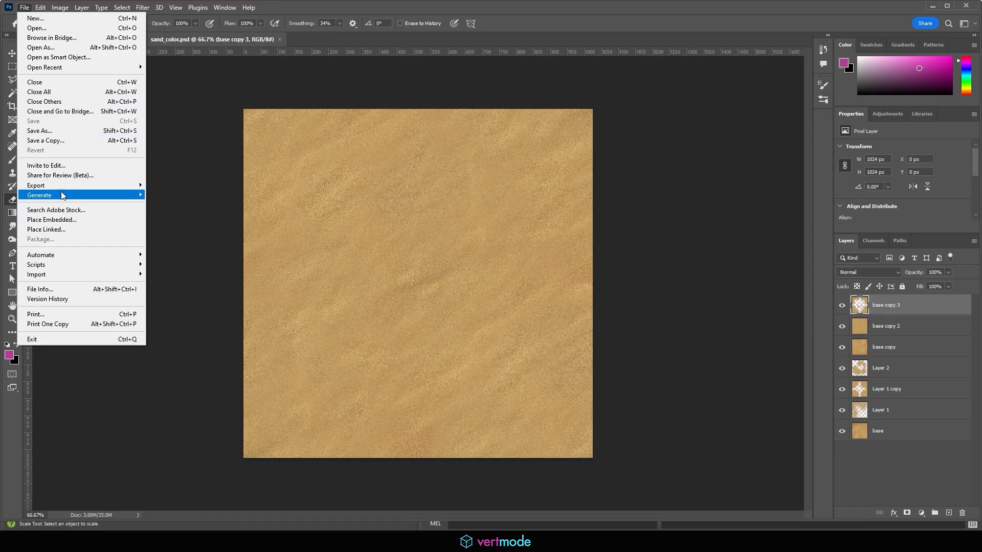
pyautogui.moveTo(56, 191)
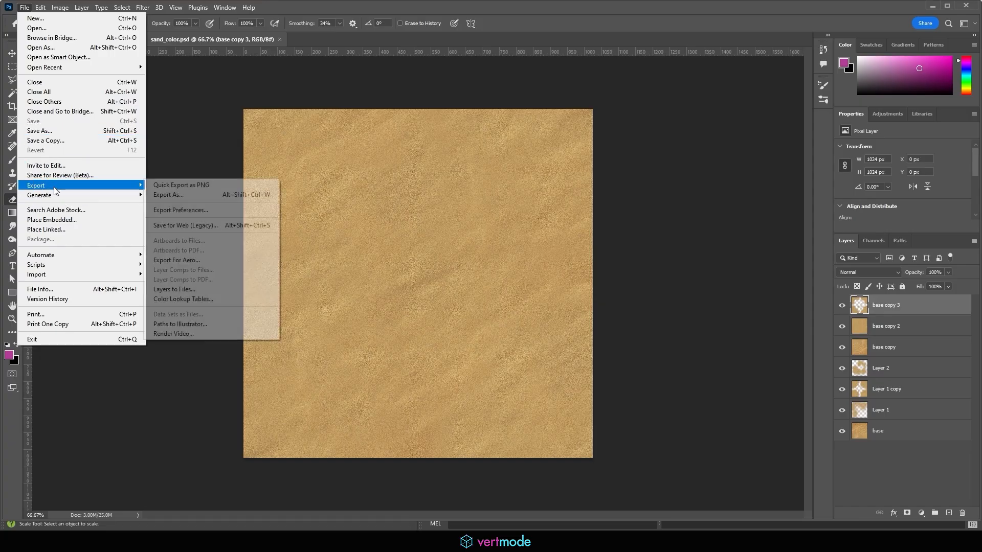
pyautogui.click(178, 186)
pyautogui.doubleClick(215, 228)
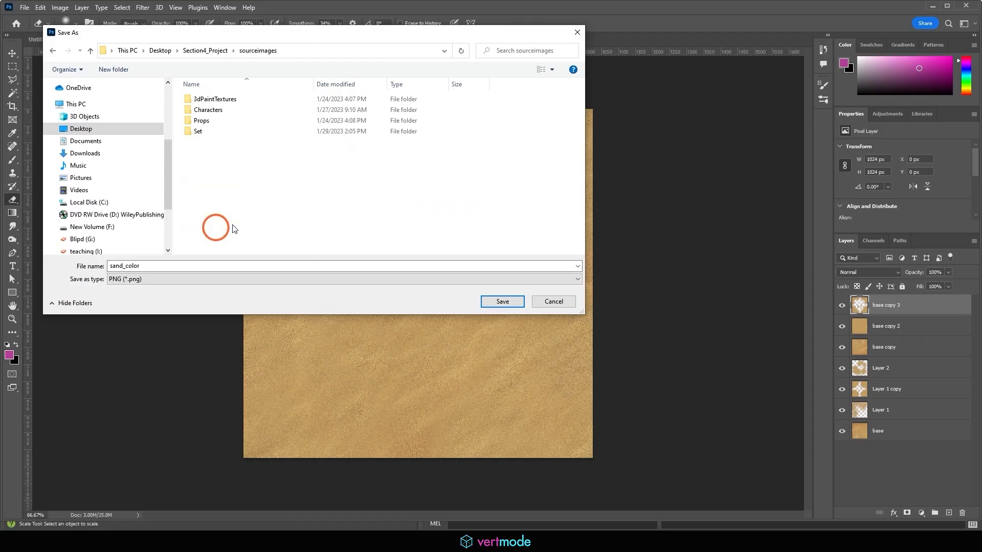
pyautogui.doubleClick(209, 131)
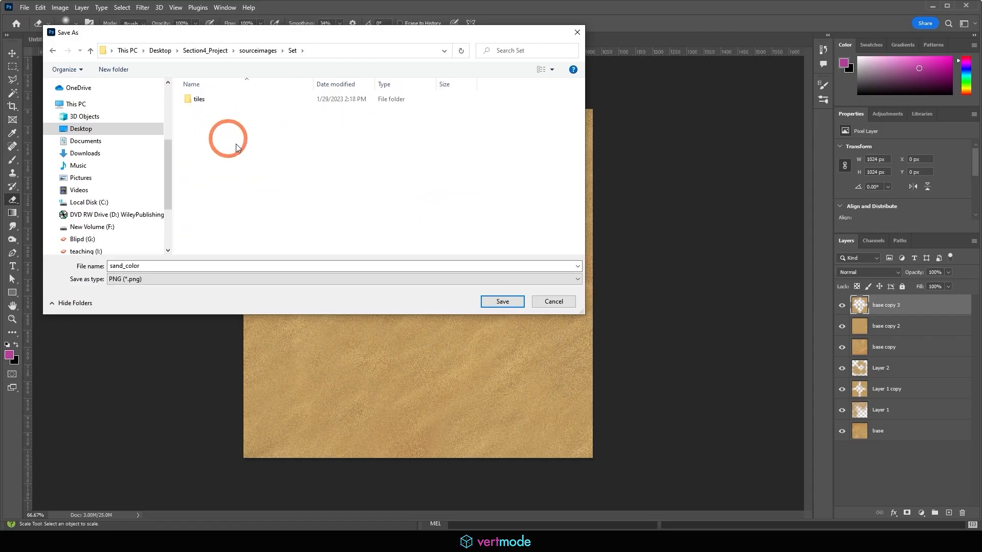
pyautogui.doubleClick(214, 102)
# Step: Name the exported PNG sand_tile, copy the tiles folder's path, and save the file
pyautogui.click(163, 266)
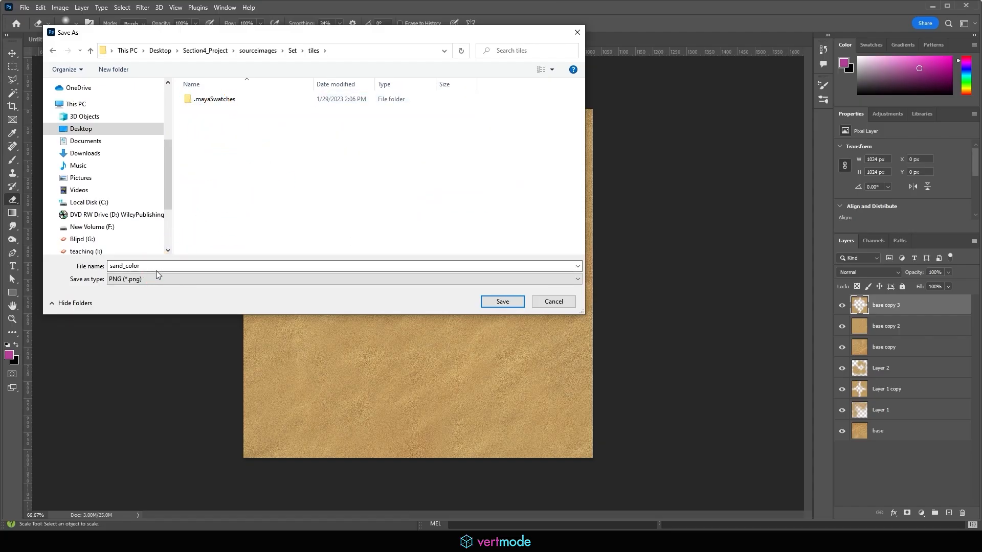
pyautogui.doubleClick(192, 267)
pyautogui.write('sand_col')
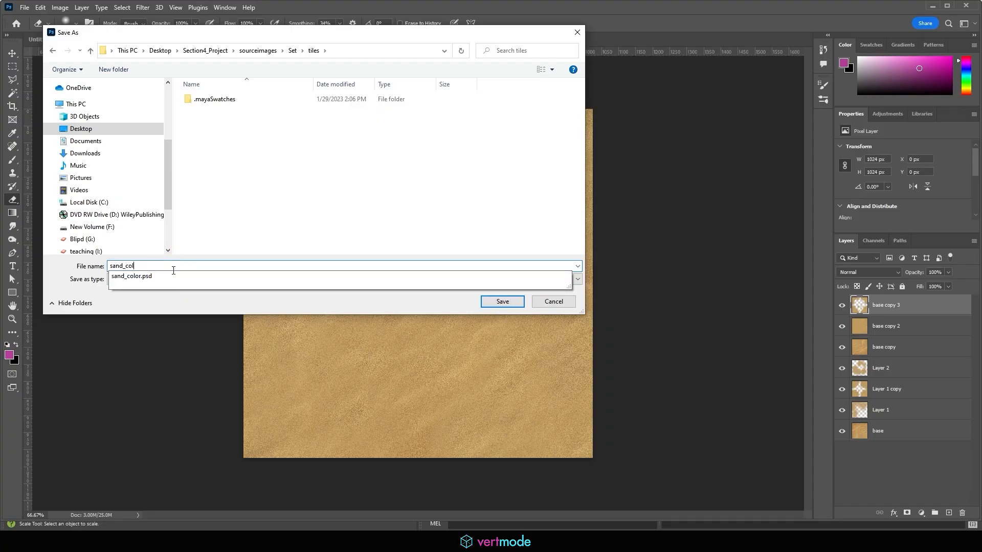
pyautogui.press('BackSpace')
pyautogui.press('BackSpace')
pyautogui.press('BackSpace')
pyautogui.write('tile')
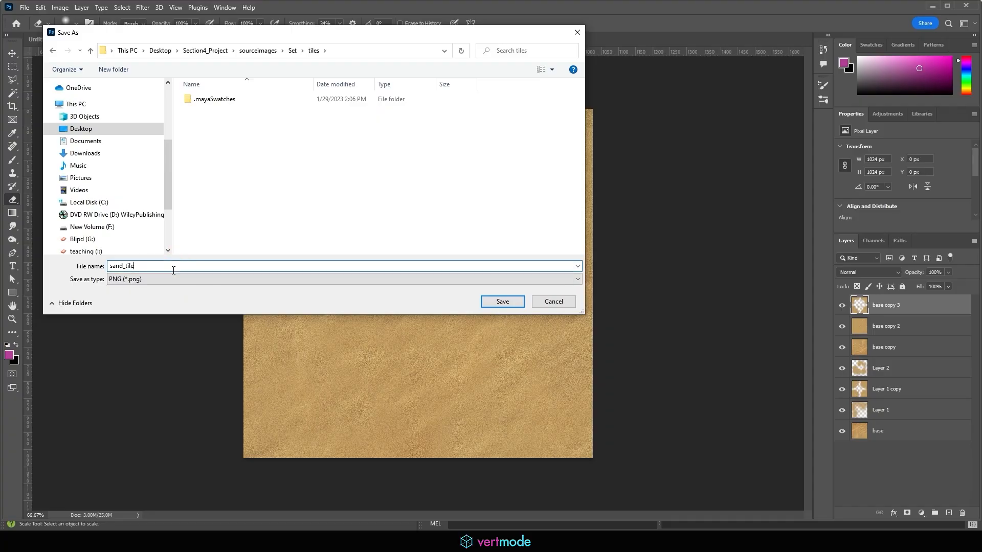
pyautogui.click(351, 50)
pyautogui.rightClick(275, 51)
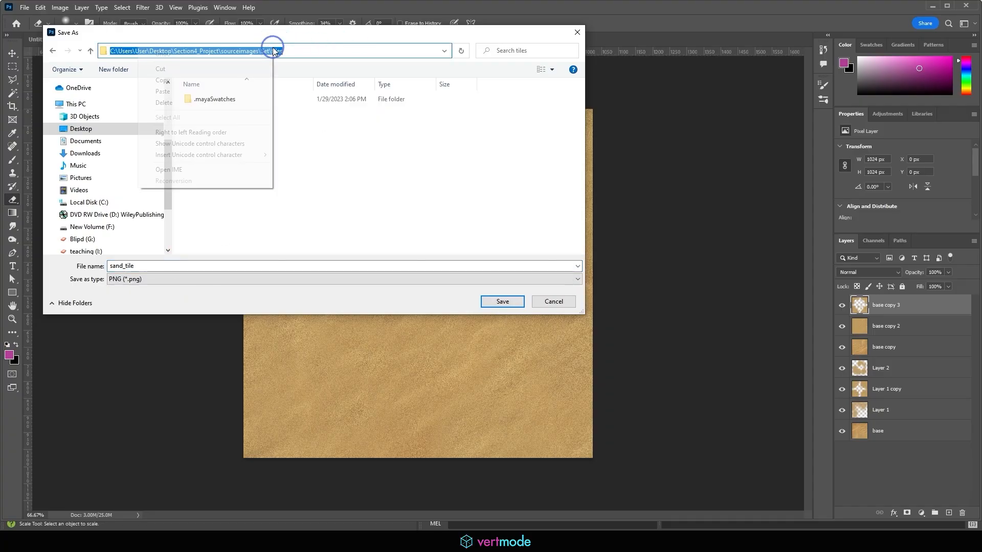
pyautogui.click(170, 80)
pyautogui.click(506, 305)
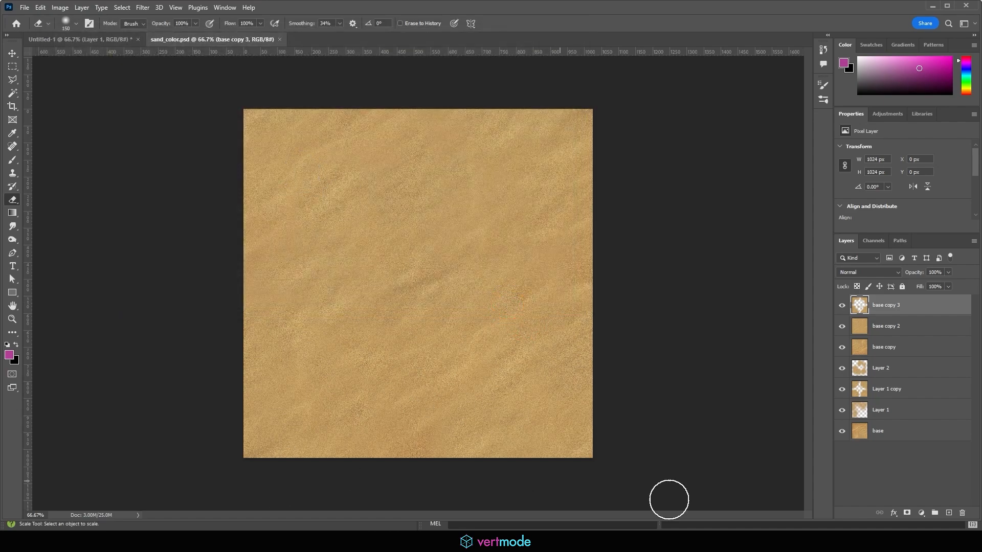
# Step: Switch to Chrome, search the web for smartnormal, and open the SmartNormap 2.0 page
pyautogui.click(531, 541)
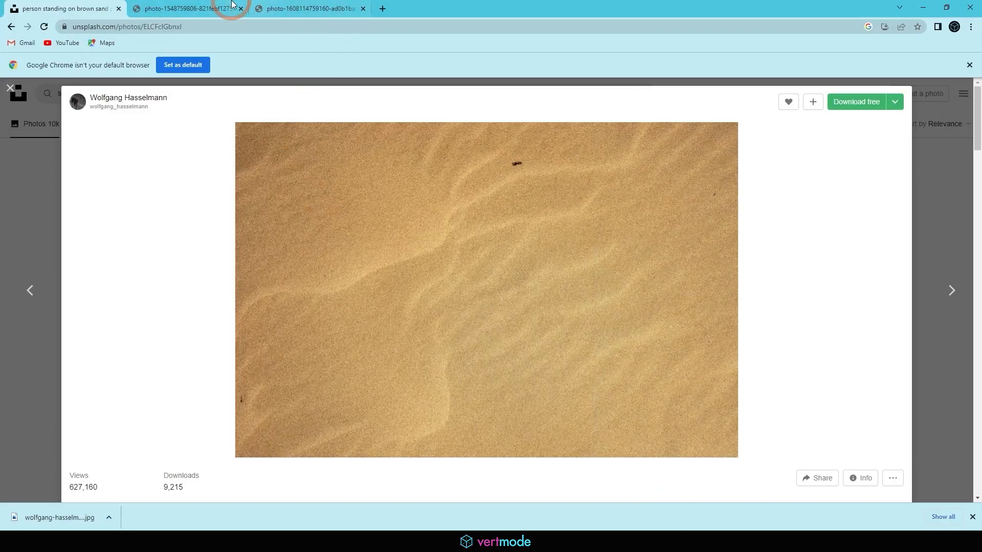
pyautogui.click(307, 8)
pyautogui.click(309, 26)
pyautogui.write('sm')
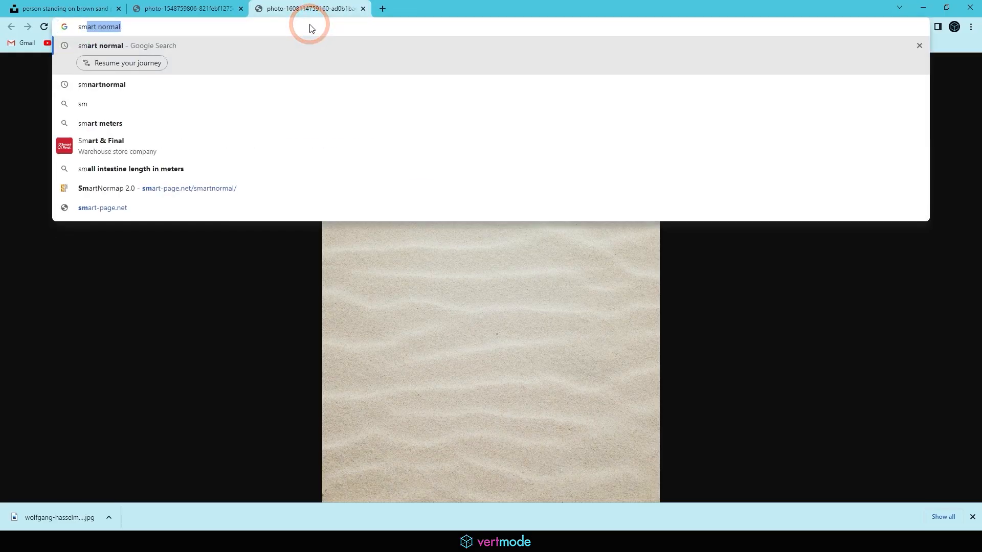
pyautogui.write('artnormal')
pyautogui.press('Return')
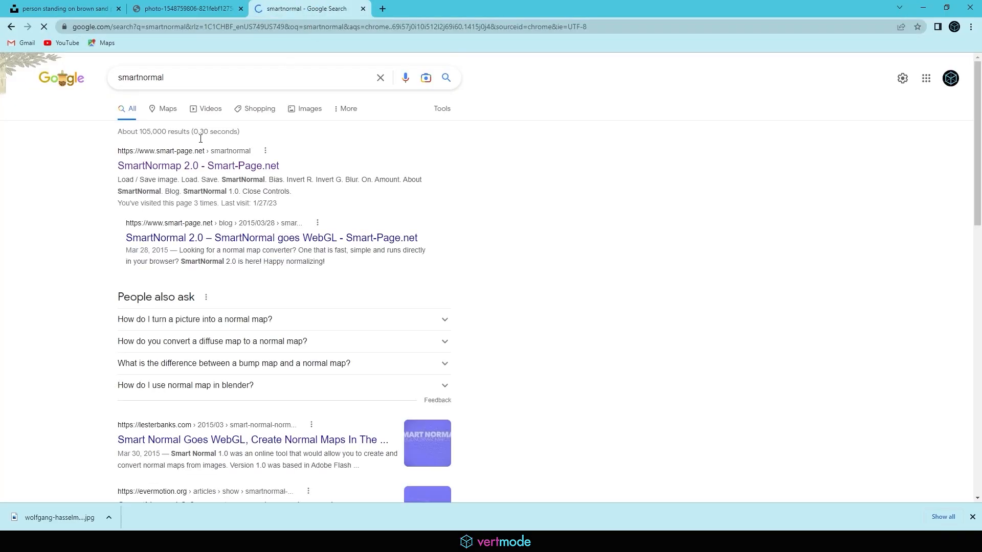
pyautogui.click(174, 164)
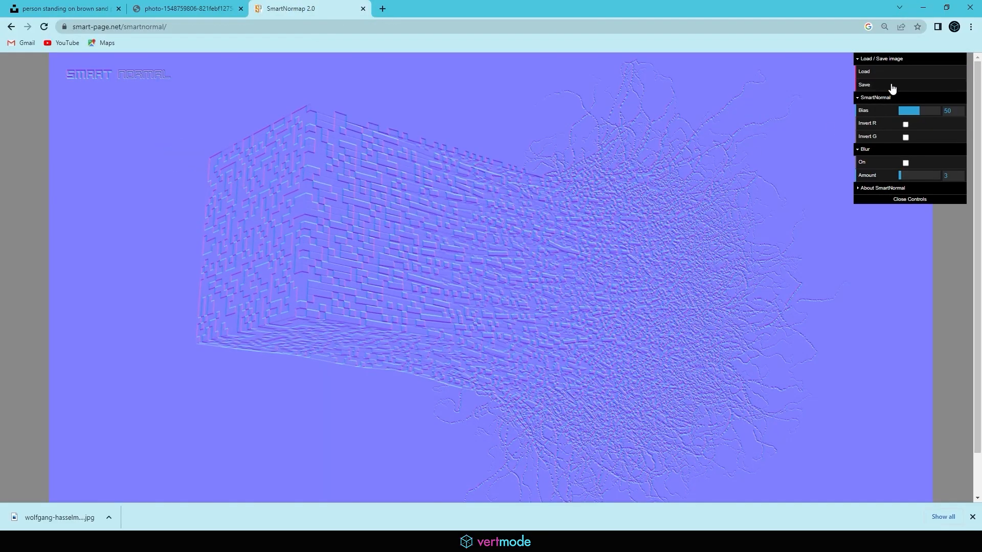
# Step: Load the sand_tile image from the sourceimages/Set/tiles folder into the normal map generator
pyautogui.click(870, 72)
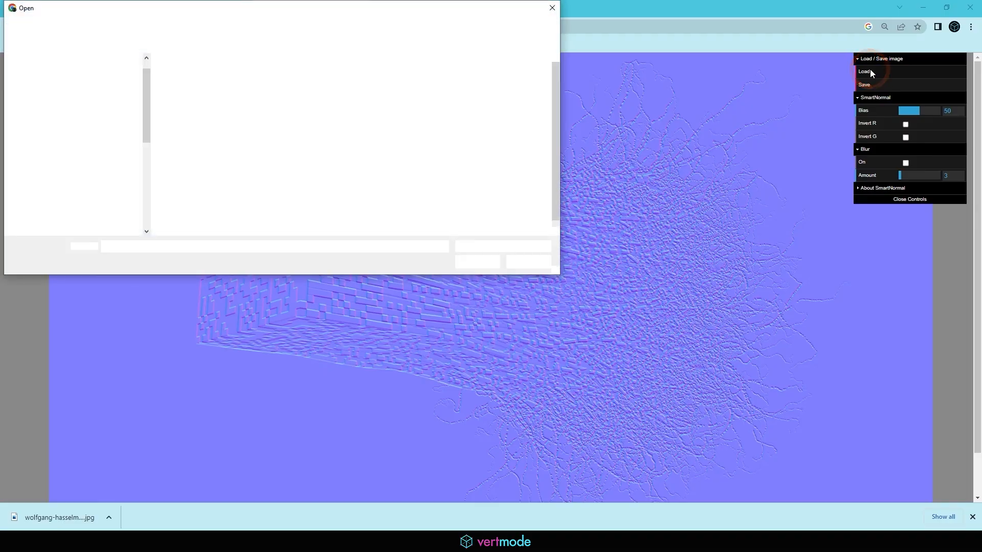
pyautogui.click(220, 27)
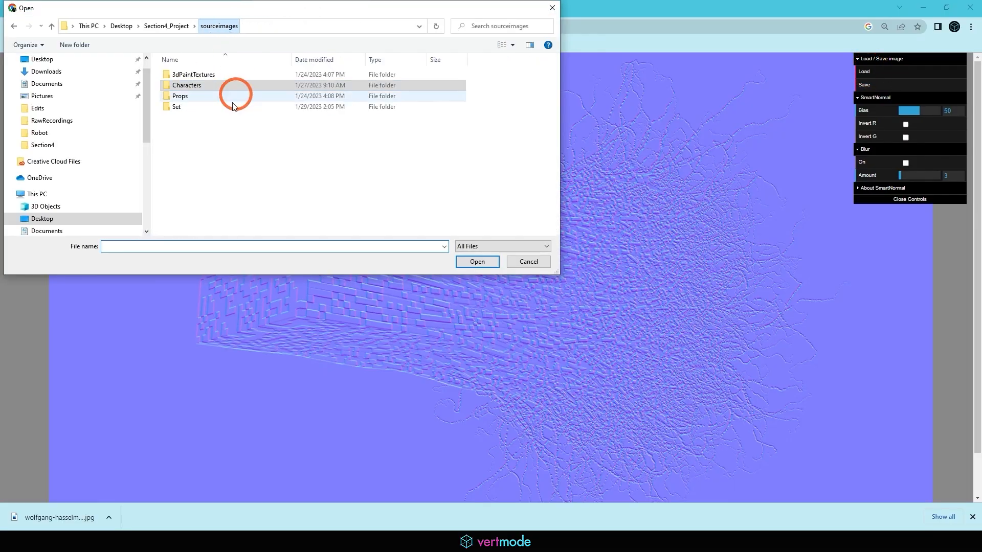
pyautogui.doubleClick(167, 107)
pyautogui.doubleClick(189, 75)
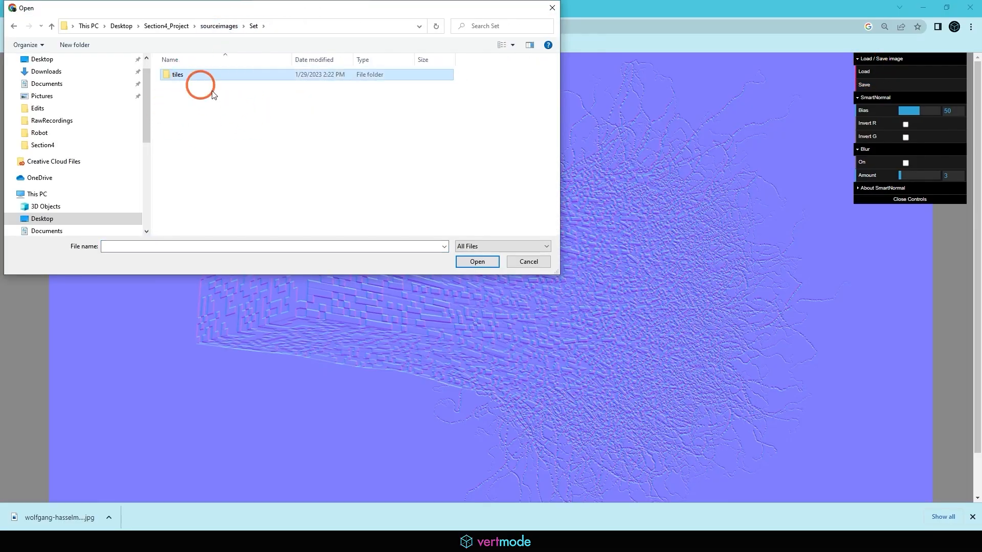
pyautogui.click(297, 97)
pyautogui.click(476, 262)
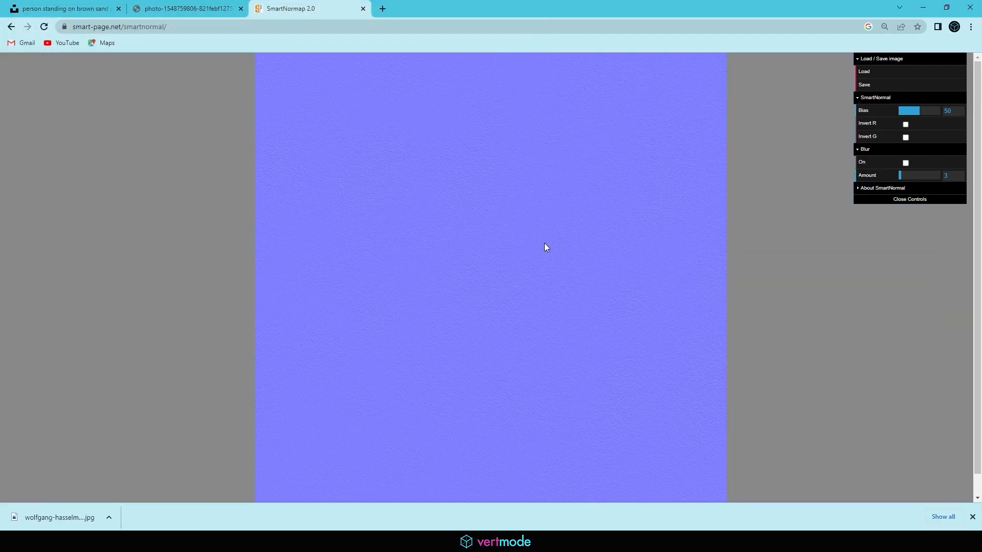
# Step: Try raising the normal map's Bias to 78 and up to 100, and inspect the surface detail up close
pyautogui.hotkey('ctrl', '+')
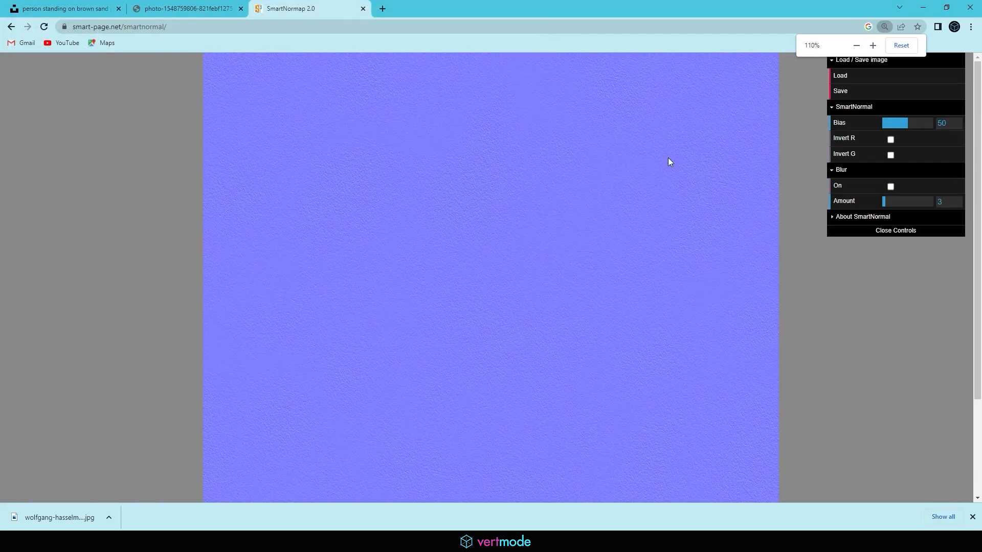
pyautogui.moveTo(911, 123)
pyautogui.mouseDown()
pyautogui.moveTo(938, 122)
pyautogui.moveTo(922, 126)
pyautogui.mouseUp()
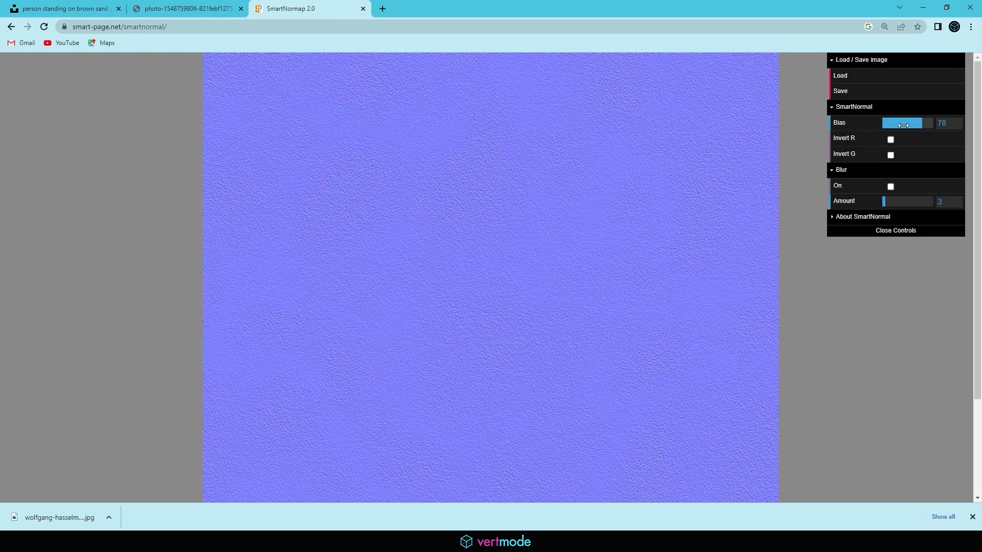
pyautogui.moveTo(922, 118); pyautogui.dragTo(936, 134)
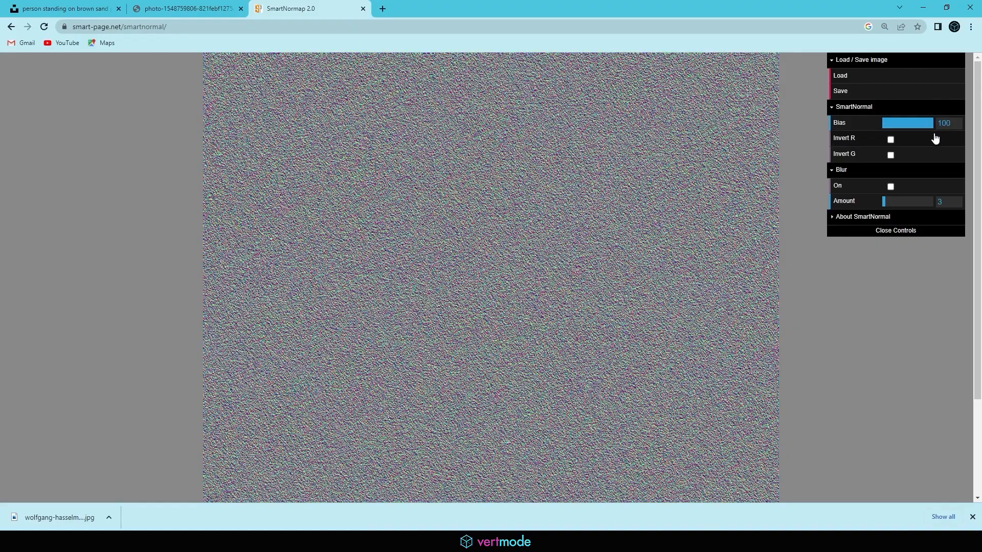
pyautogui.hotkey('ctrl', '+')
pyautogui.hotkey('ctrl', '+')
pyautogui.hotkey('ctrl', '+')
pyautogui.hotkey('ctrl', '+')
pyautogui.hotkey('ctrl', '+')
pyautogui.hotkey('ctrl', '+')
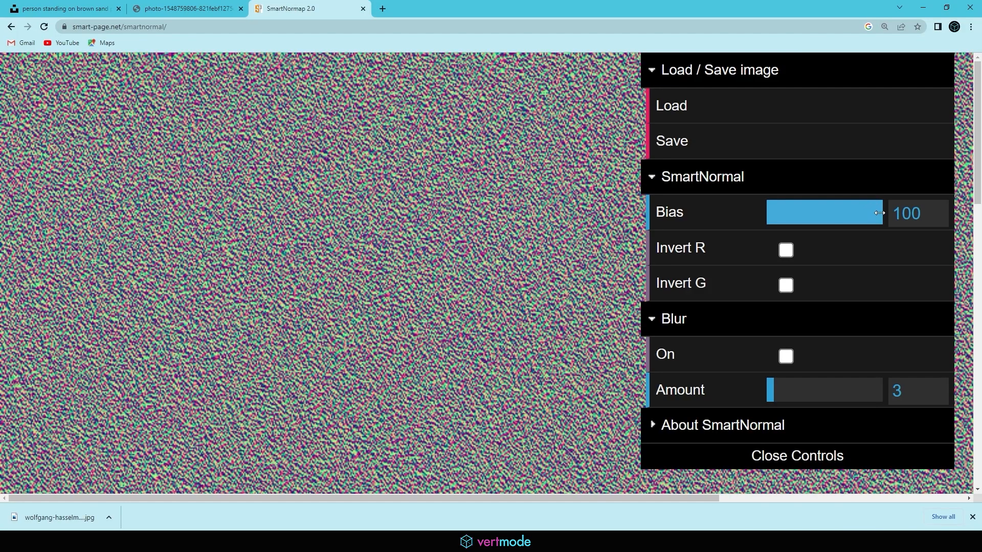
# Step: Lower the normal map's Bias to 60 for a subtle sand relief
pyautogui.moveTo(878, 212); pyautogui.dragTo(833, 213)
pyautogui.keyDown('ctrl'); pyautogui.scroll(-5, 479, 245); pyautogui.keyUp('ctrl')
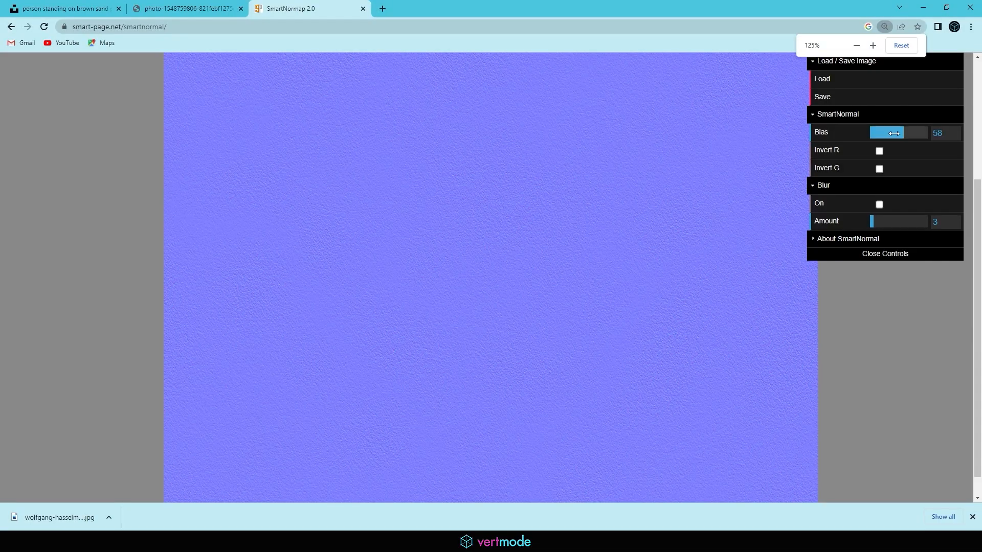
pyautogui.moveTo(904, 132)
pyautogui.mouseDown()
pyautogui.moveTo(918, 135)
pyautogui.moveTo(905, 137)
pyautogui.mouseUp()
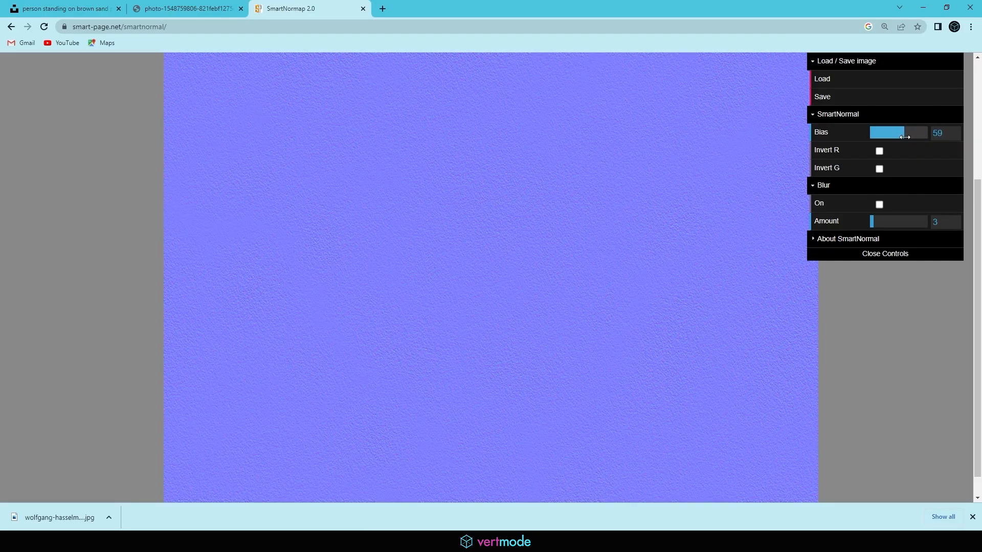
# Step: Start saving the generated normal map image and browse to the project's sourceimages/Set/tiles folder
pyautogui.rightClick(500, 154)
pyautogui.click(545, 161)
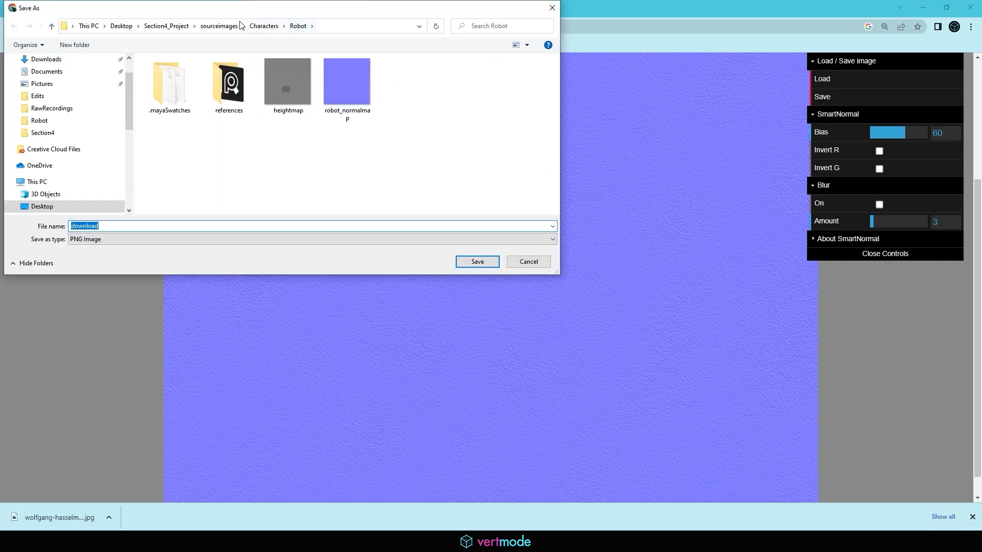
pyautogui.click(219, 26)
pyautogui.click(159, 107)
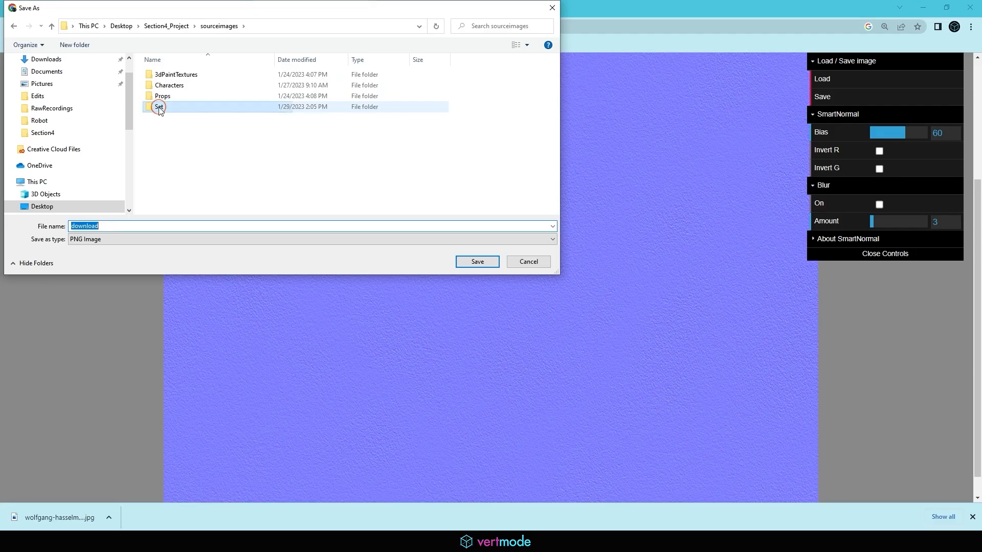
pyautogui.doubleClick(159, 107)
pyautogui.doubleClick(175, 76)
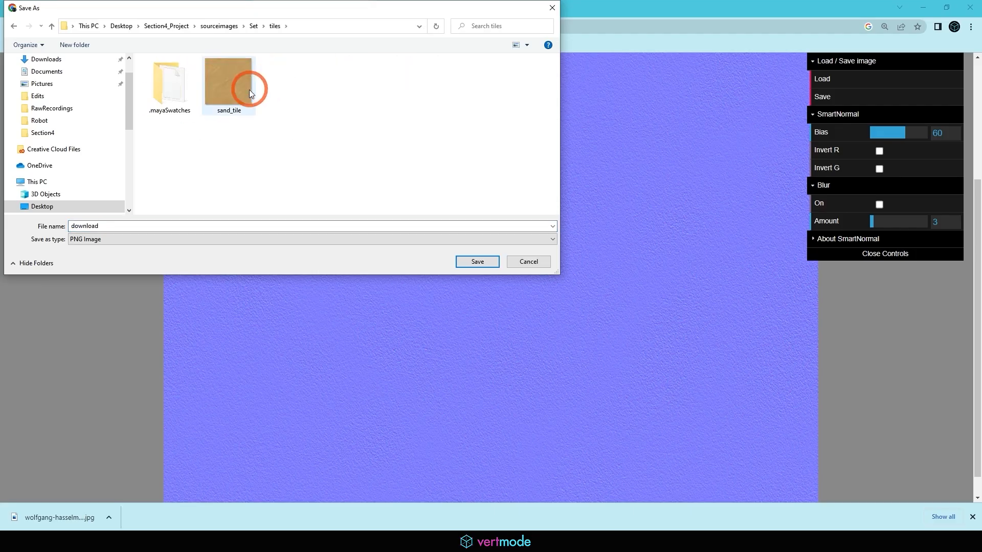
# Step: Base the file name on sand_tile and save the normal map as a PNG named sand_tile_normal
pyautogui.click(225, 108)
pyautogui.click(162, 228)
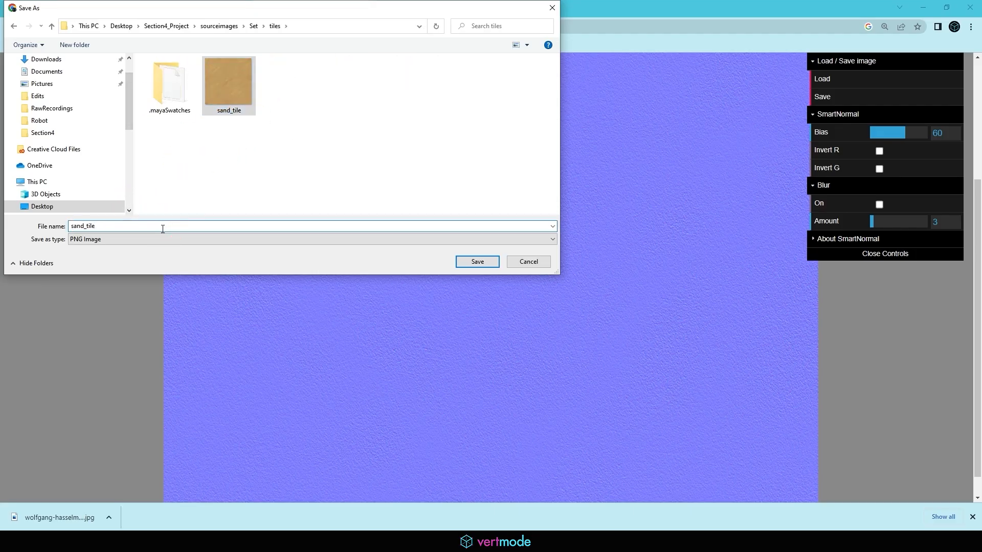
pyautogui.press('BackSpace')
pyautogui.press('BackSpace')
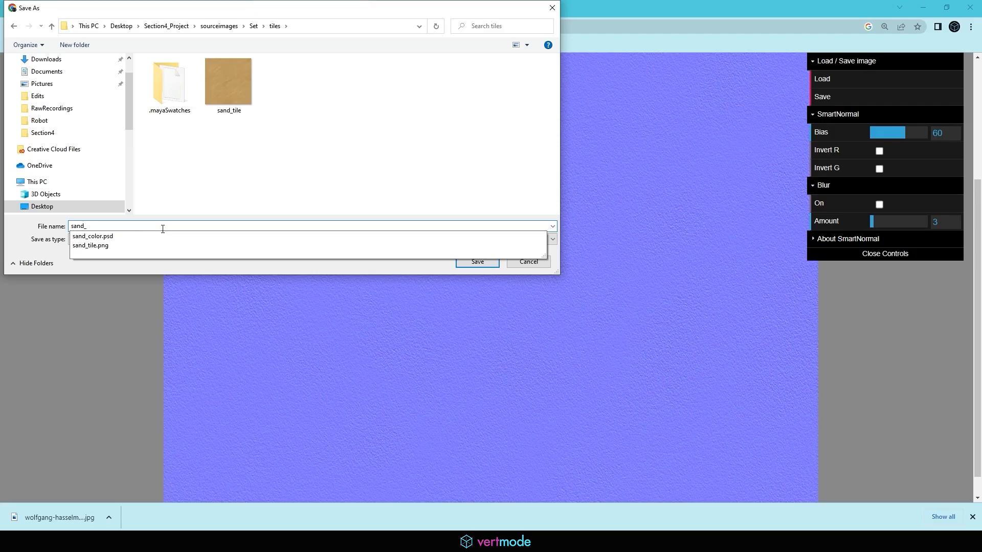
pyautogui.write('tile_normal')
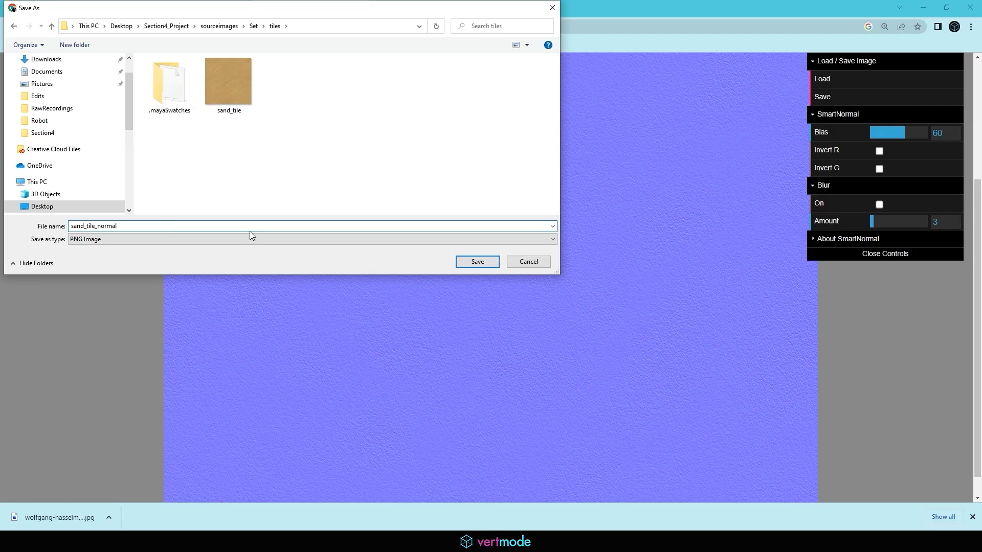
pyautogui.click(485, 261)
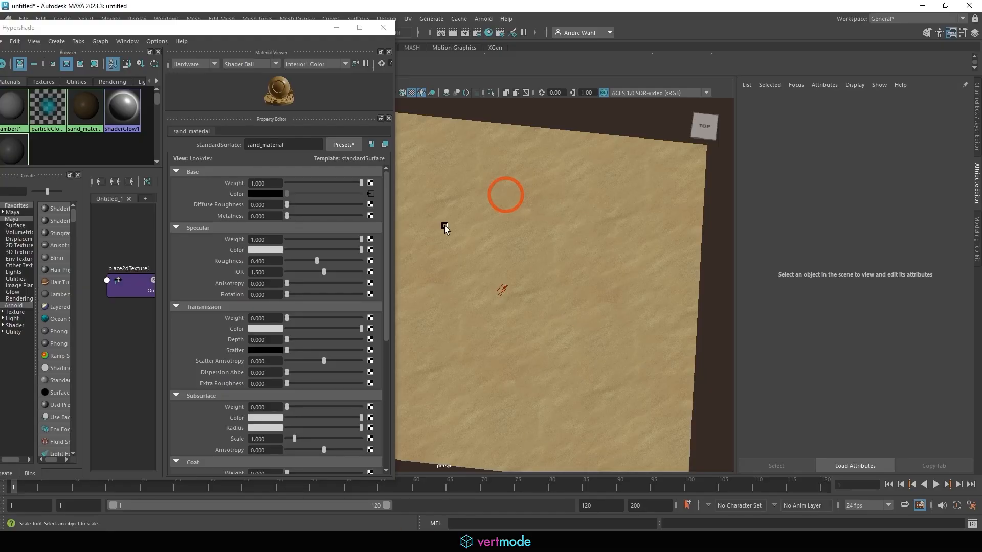
# Step: Select the ground plane and connect a new File texture to sand_material's Bump Mapping under Geometry
pyautogui.click(526, 236)
pyautogui.keyDown('alt'); pyautogui.moveTo(607, 268); pyautogui.dragTo(523, 267); pyautogui.keyUp('alt')
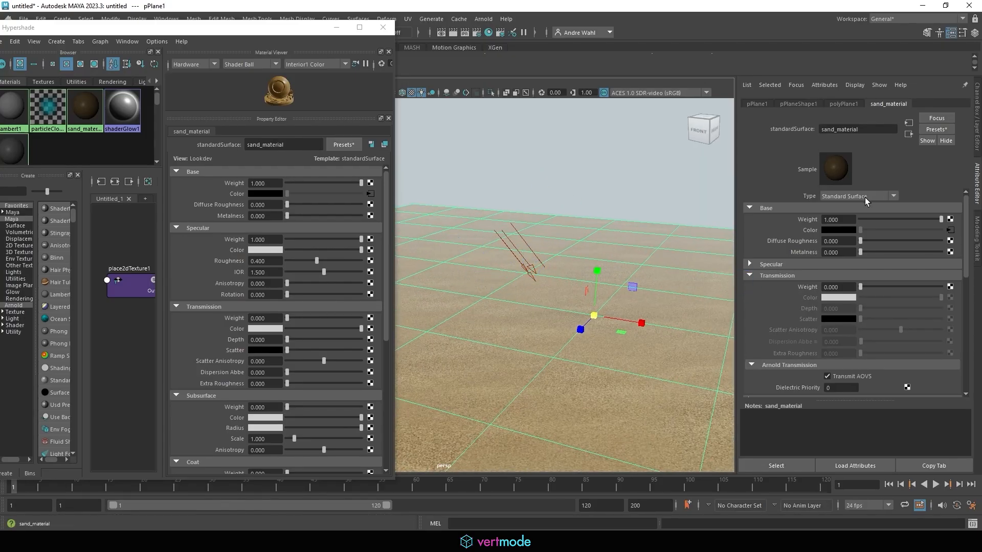
pyautogui.scroll(-3, 858, 199)
pyautogui.scroll(-3, 858, 200)
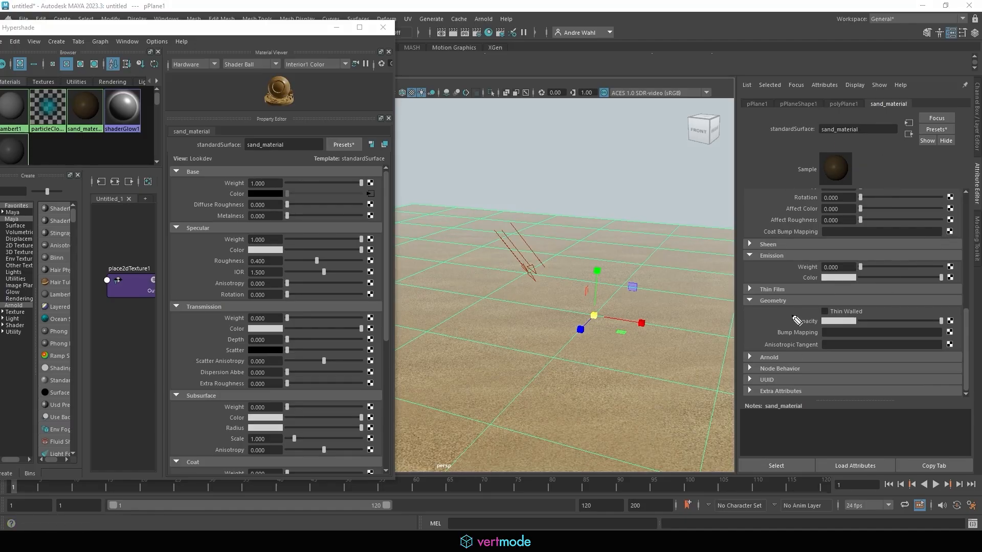
pyautogui.moveTo(959, 338)
pyautogui.mouseDown()
pyautogui.moveTo(949, 324)
pyautogui.moveTo(945, 340)
pyautogui.moveTo(963, 338)
pyautogui.mouseUp()
pyautogui.press('Escape')
pyautogui.click(776, 433)
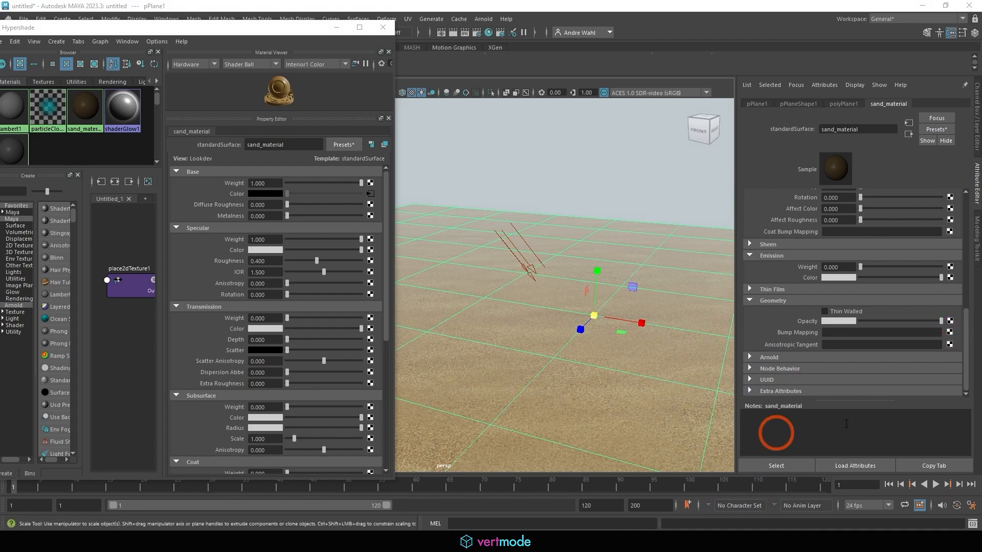
pyautogui.click(949, 332)
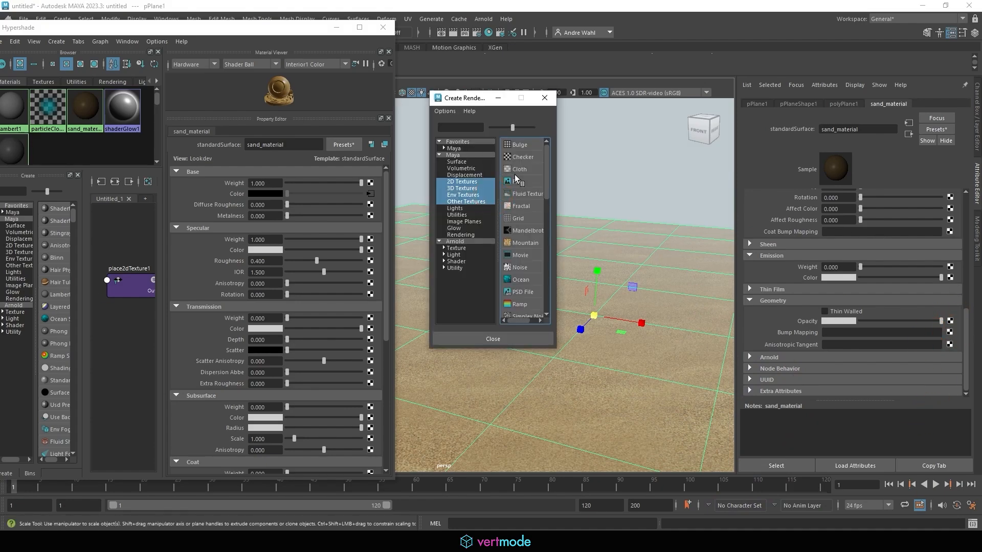
pyautogui.moveTo(556, 228); pyautogui.dragTo(632, 227)
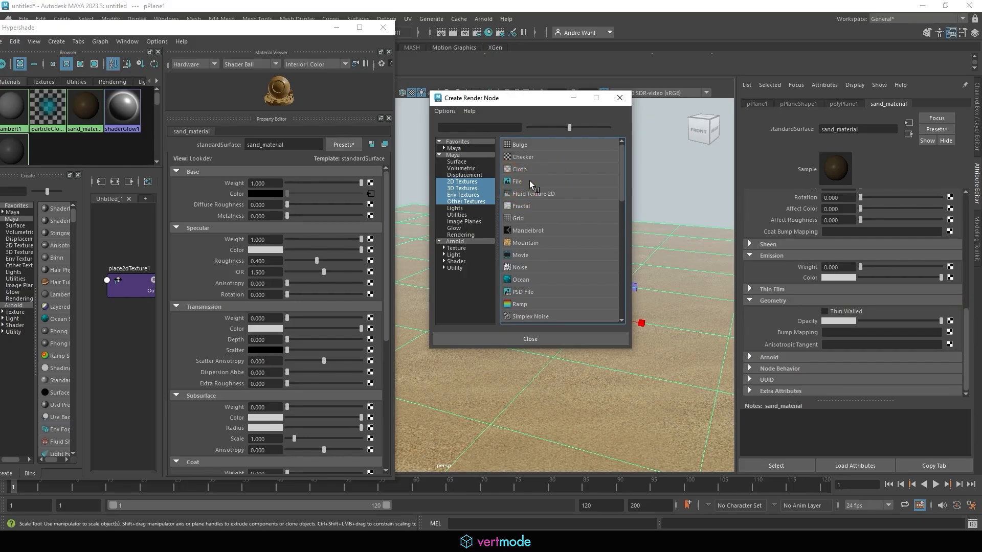
pyautogui.click(529, 182)
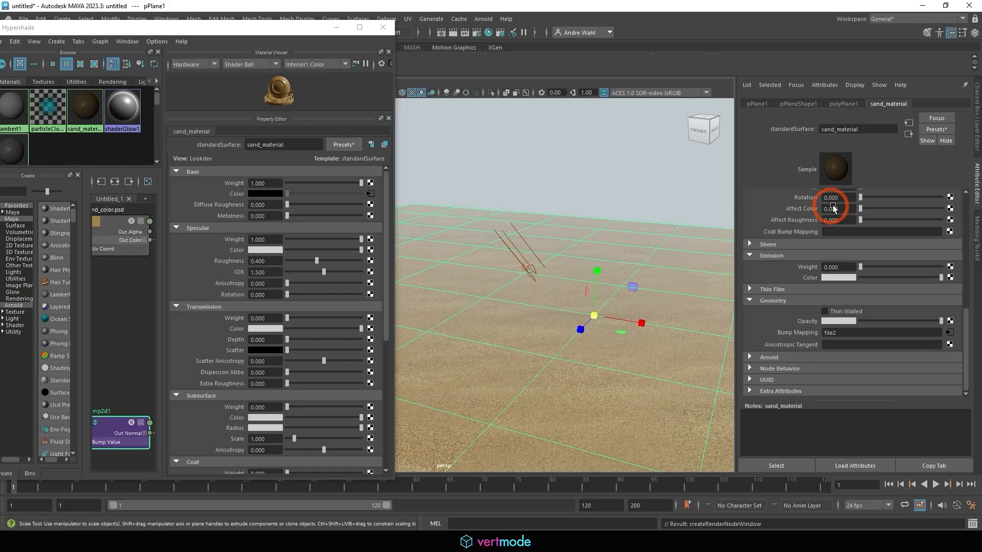
pyautogui.moveTo(837, 208); pyautogui.dragTo(747, 222)
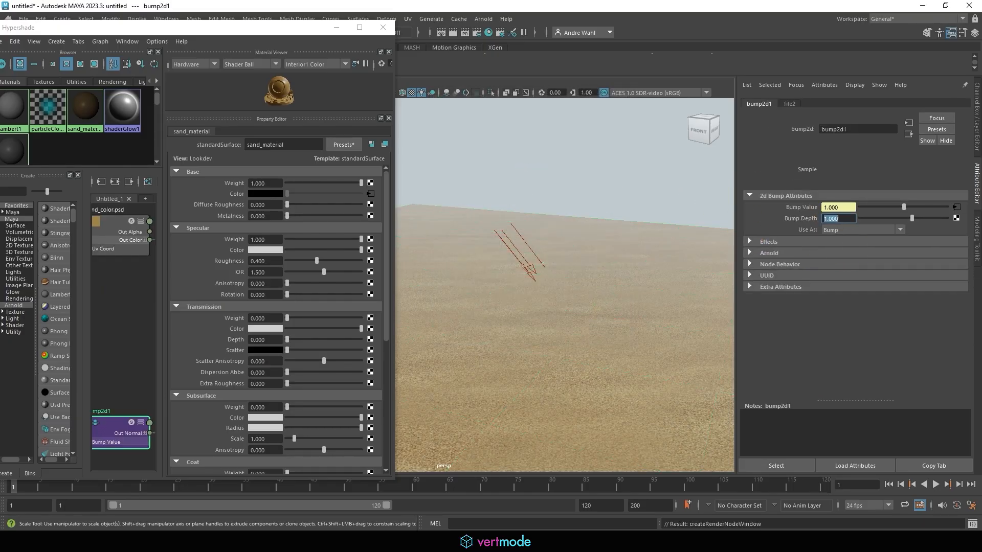
# Step: Set the bump2d node's Use As option to Tangent Space Normals
pyautogui.moveTo(839, 241)
pyautogui.mouseDown()
pyautogui.moveTo(813, 236)
pyautogui.moveTo(842, 221)
pyautogui.mouseUp()
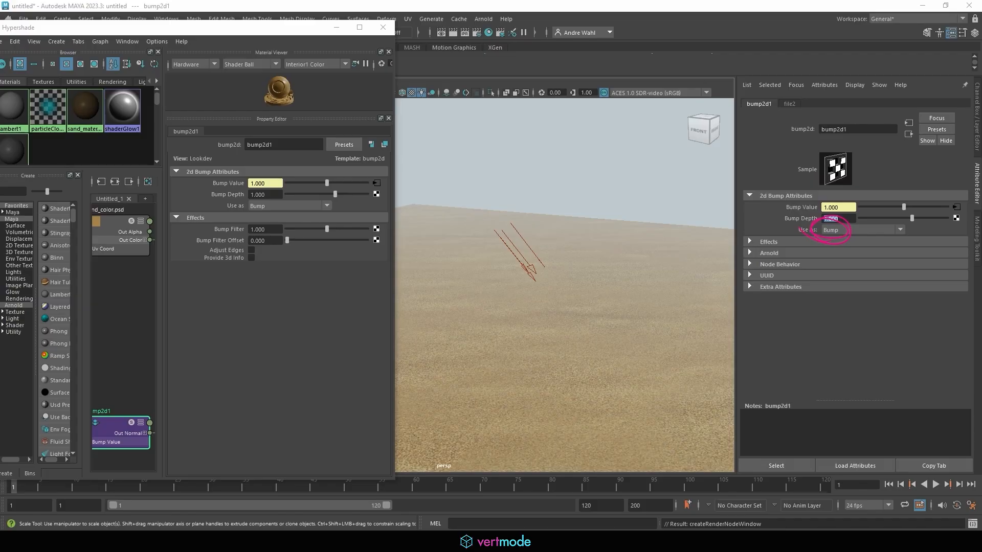
pyautogui.press('Escape')
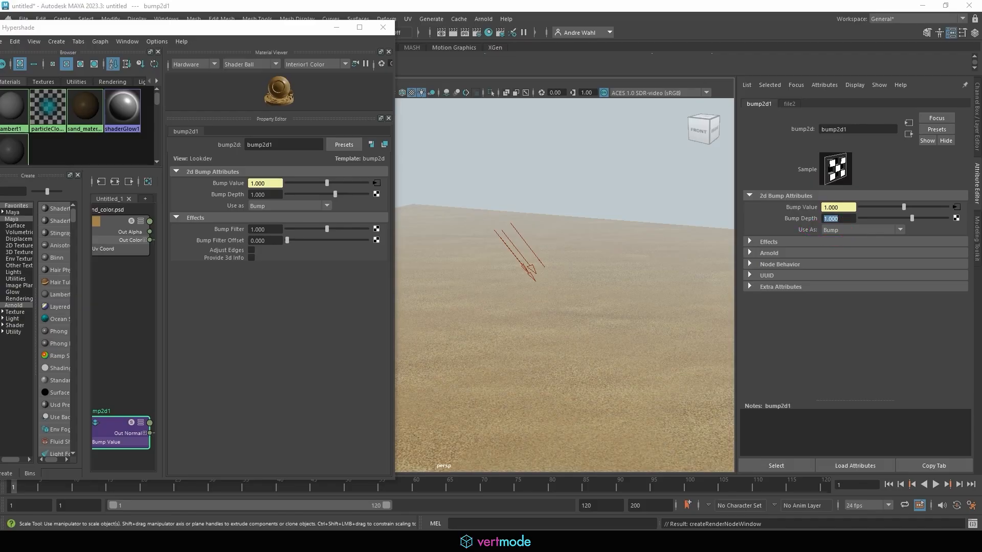
pyautogui.click(864, 230)
pyautogui.click(852, 251)
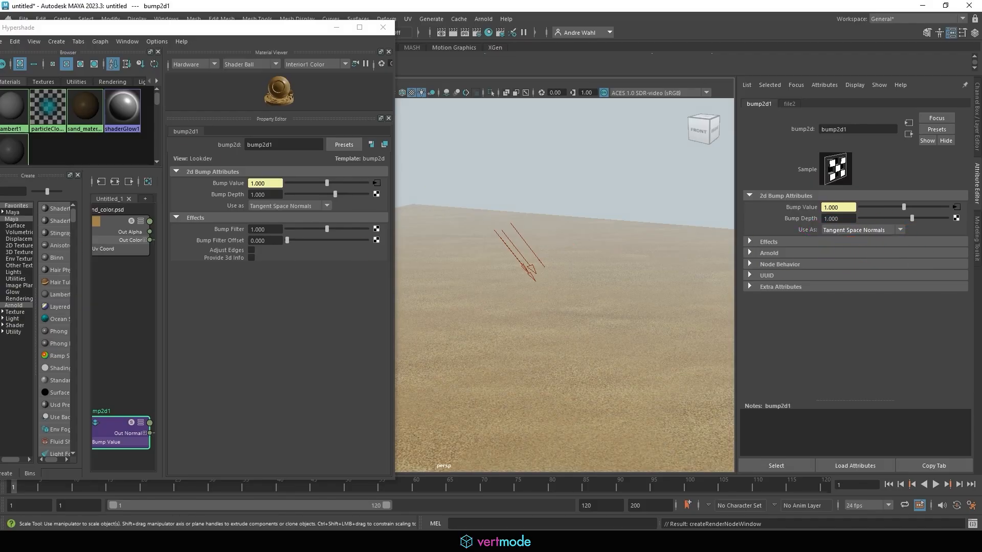
pyautogui.moveTo(966, 225)
pyautogui.mouseDown()
pyautogui.moveTo(967, 206)
pyautogui.moveTo(940, 201)
pyautogui.mouseUp()
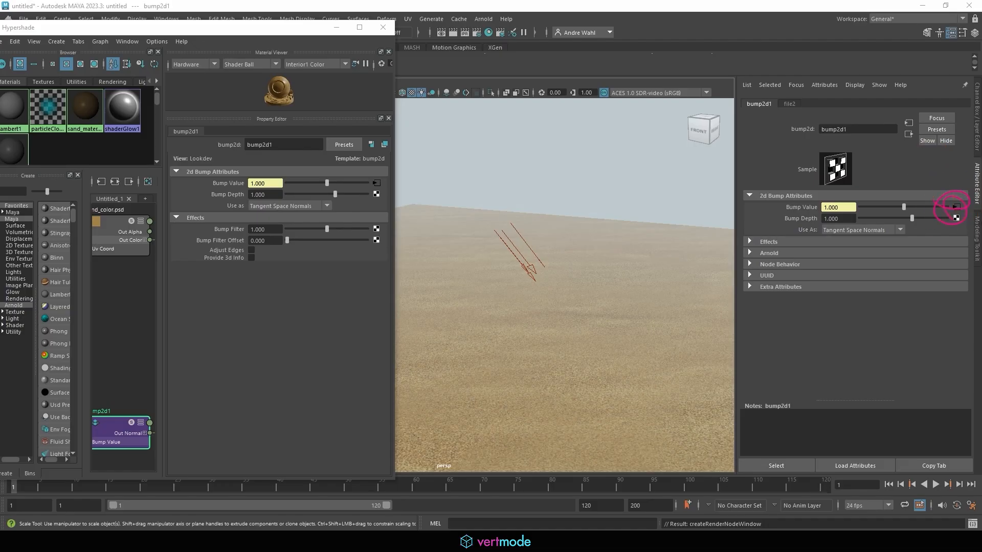
# Step: Load sand_tile_normal.png from sourceimages/Set/tiles into the file node feeding the Bump Value
pyautogui.click(956, 207)
pyautogui.click(951, 243)
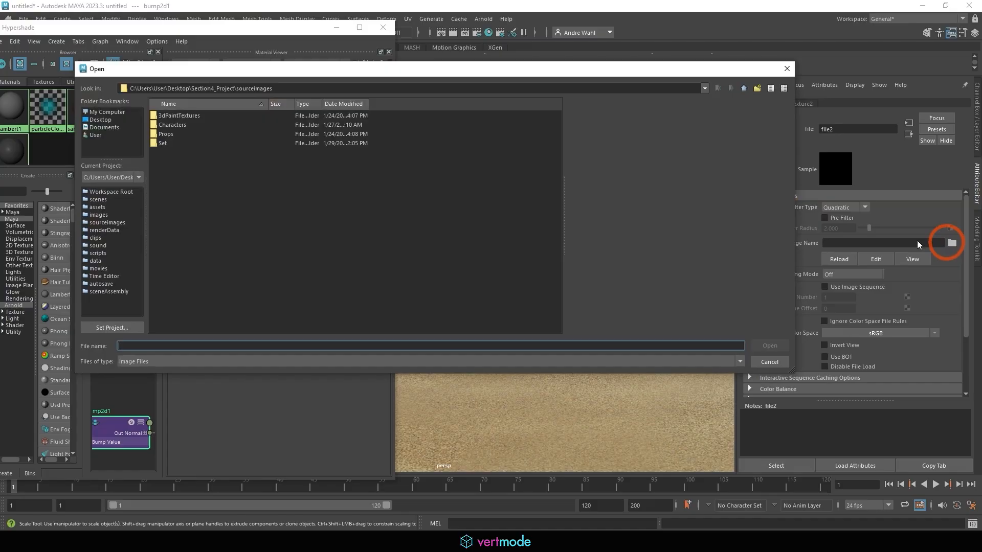
pyautogui.doubleClick(184, 143)
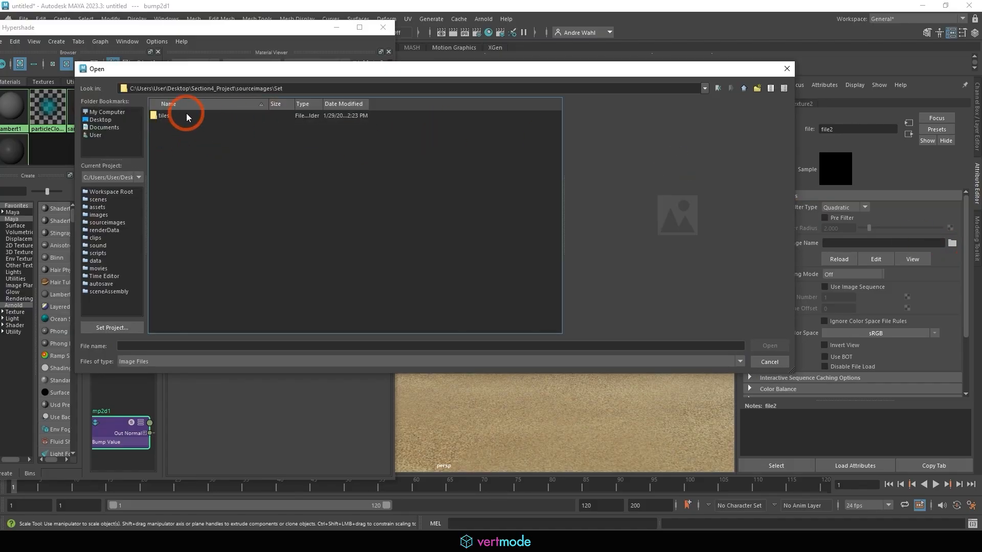
pyautogui.doubleClick(186, 115)
pyautogui.click(187, 135)
pyautogui.click(187, 143)
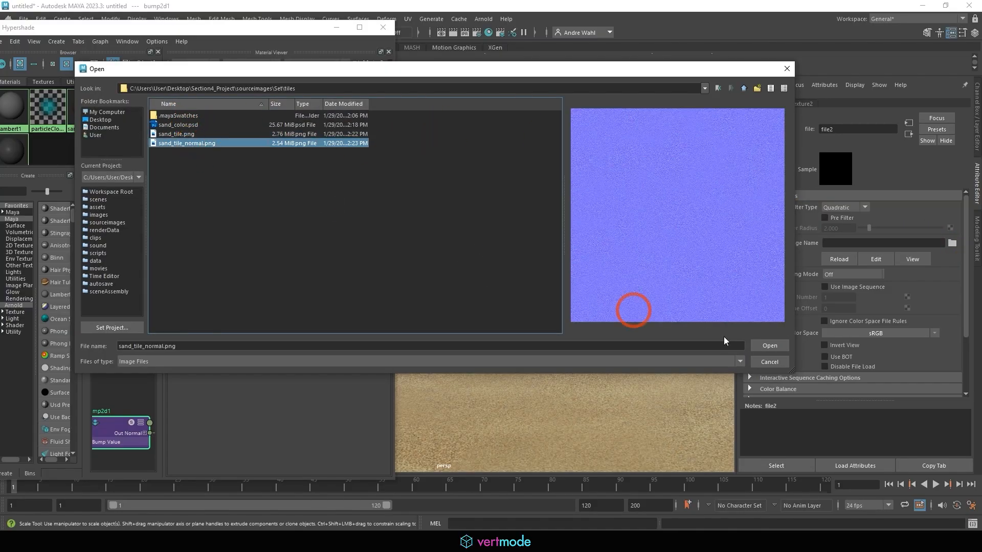
pyautogui.click(769, 346)
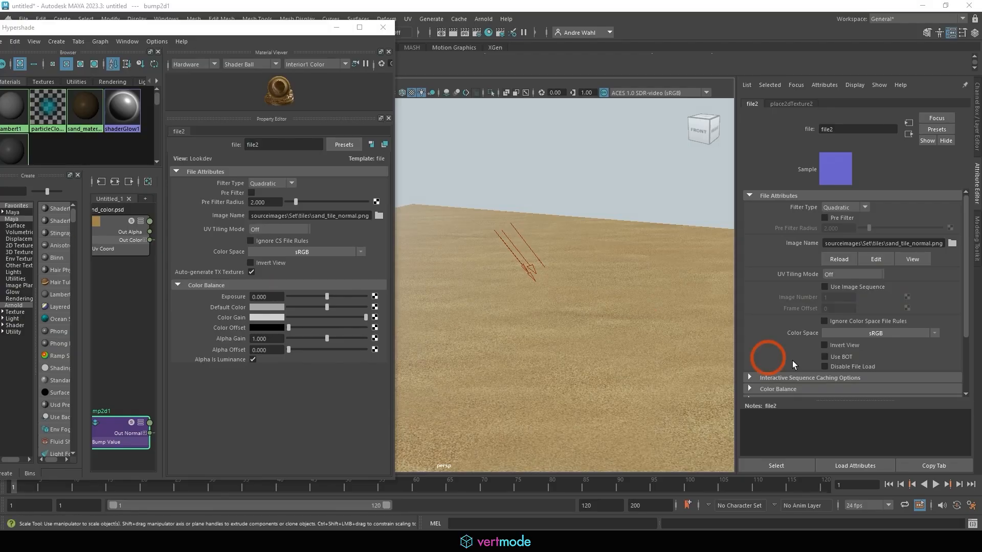
# Step: Set the normal map file's color space to Raw and inspect the sand surface up close
pyautogui.click(934, 333)
pyautogui.moveTo(939, 356)
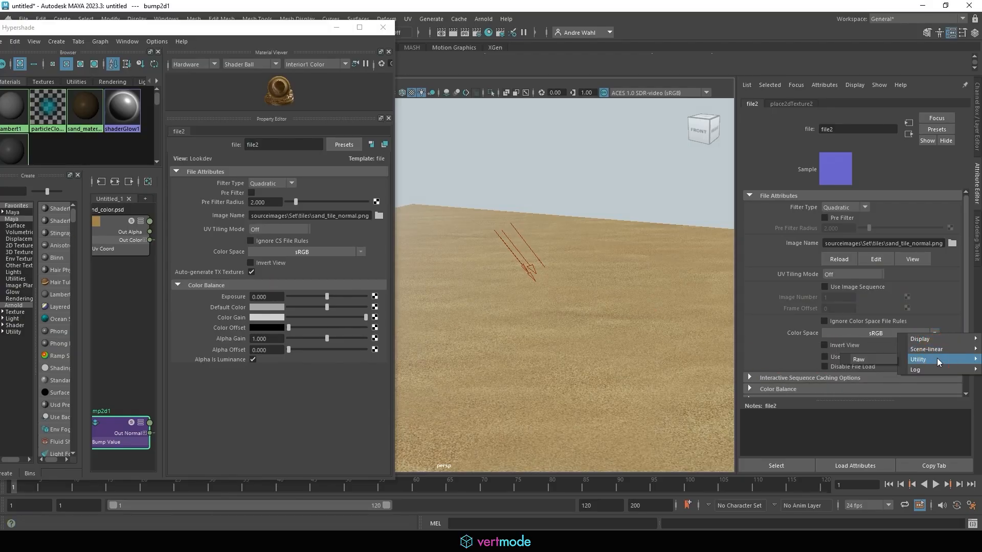
pyautogui.click(878, 362)
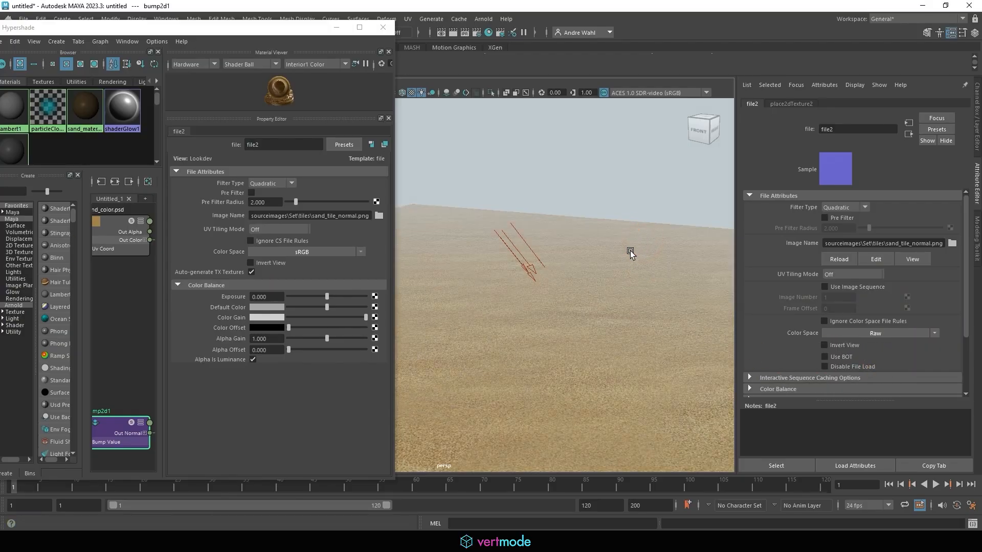
pyautogui.keyDown('alt'); pyautogui.moveTo(609, 244); pyautogui.dragTo(554, 278); pyautogui.keyUp('alt')
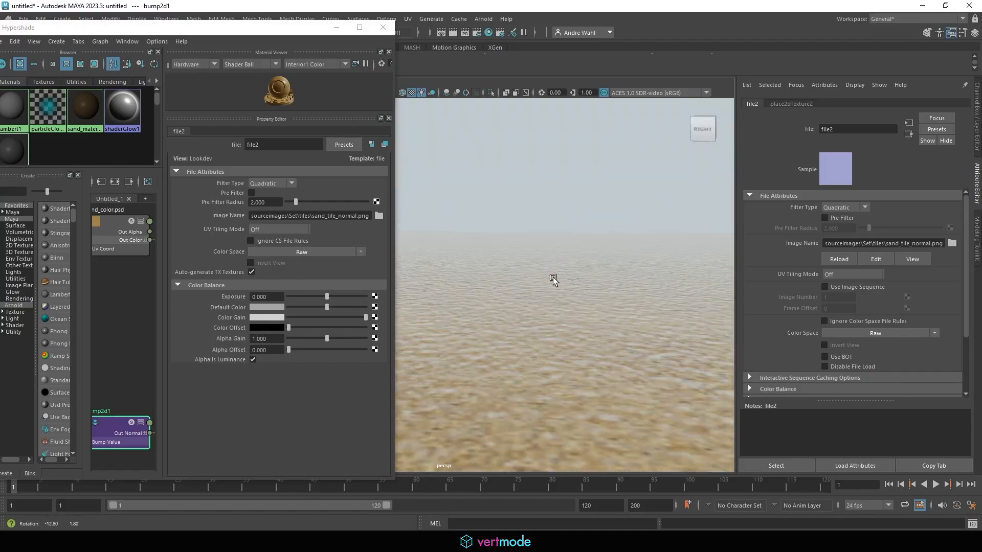
pyautogui.keyDown('alt'); pyautogui.moveTo(554, 277); pyautogui.dragTo(427, 267, button='right'); pyautogui.keyUp('alt')
pyautogui.keyDown('alt'); pyautogui.moveTo(428, 267); pyautogui.dragTo(640, 302); pyautogui.keyUp('alt')
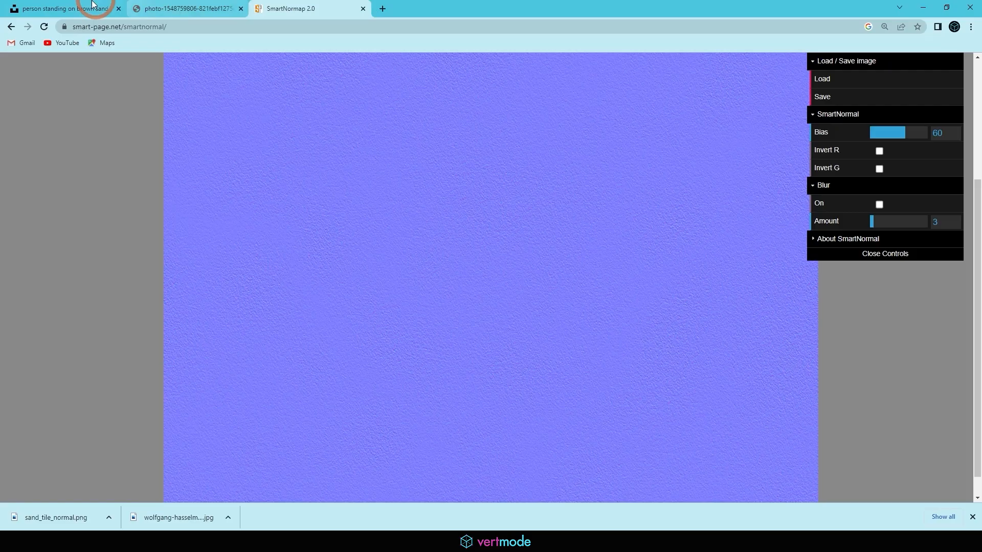
# Step: Switch to the browser, browse Unsplash's sand photos and open the one of a plant growing in rippled sand
pyautogui.click(92, 9)
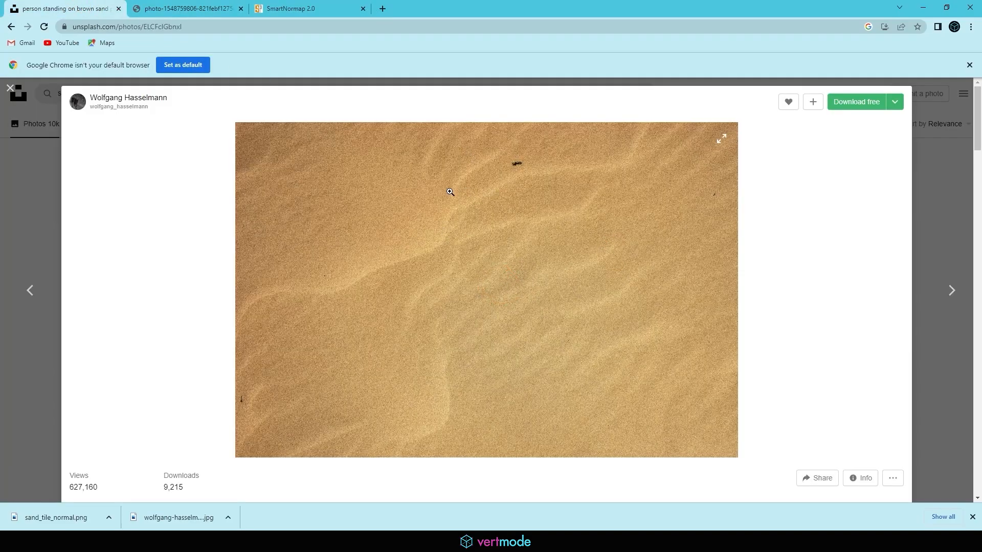
pyautogui.click(941, 199)
pyautogui.scroll(-8, 652, 250)
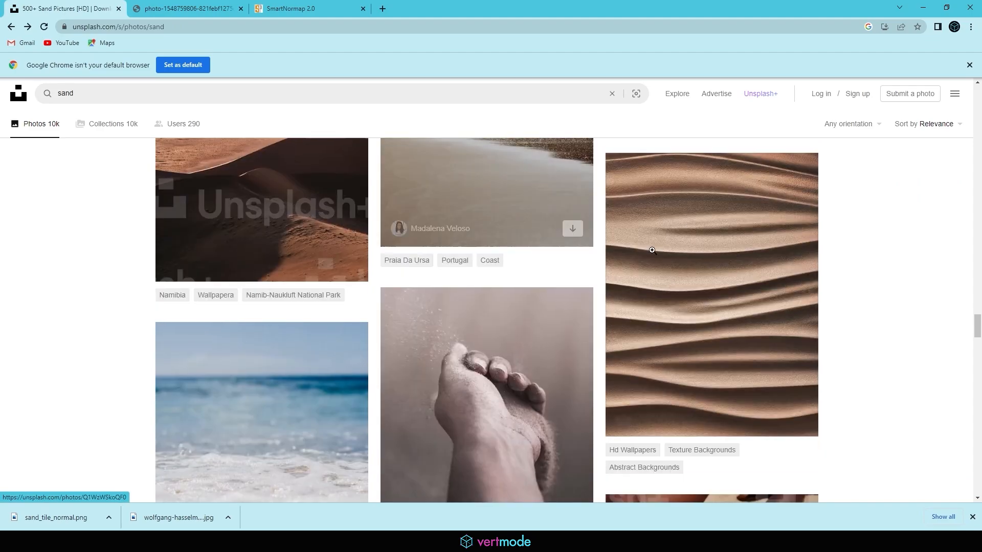
pyautogui.scroll(-4, 825, 251)
pyautogui.scroll(-12, 713, 276)
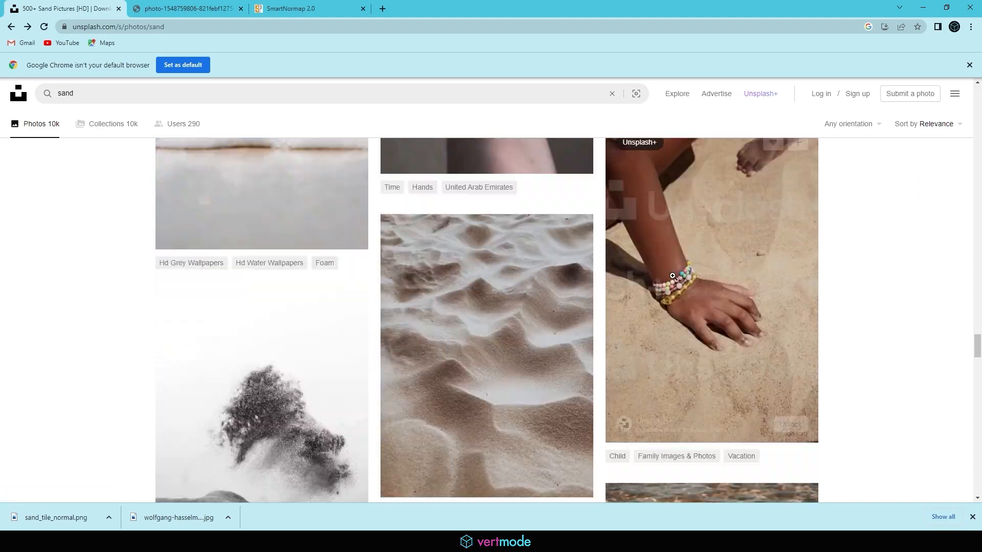
pyautogui.scroll(-5, 736, 276)
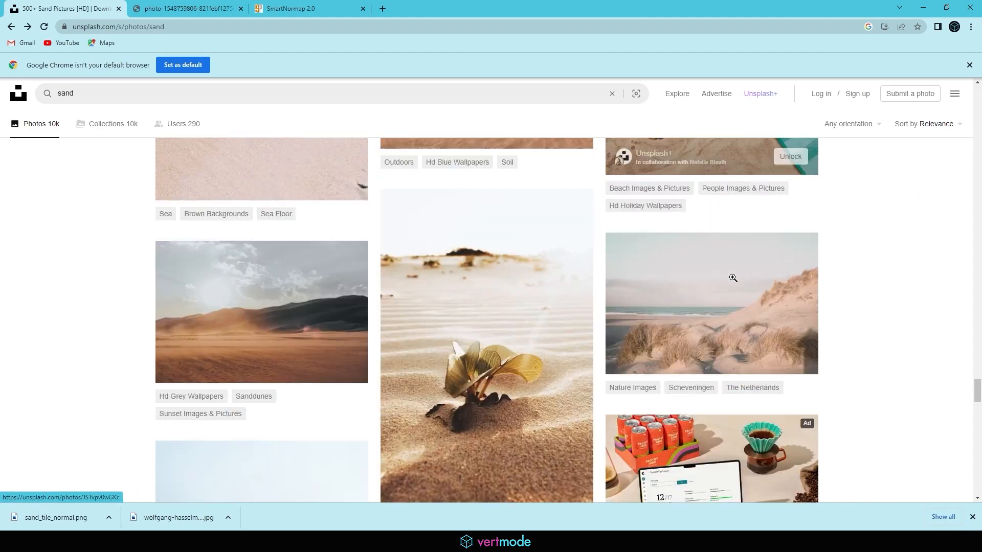
pyautogui.click(507, 399)
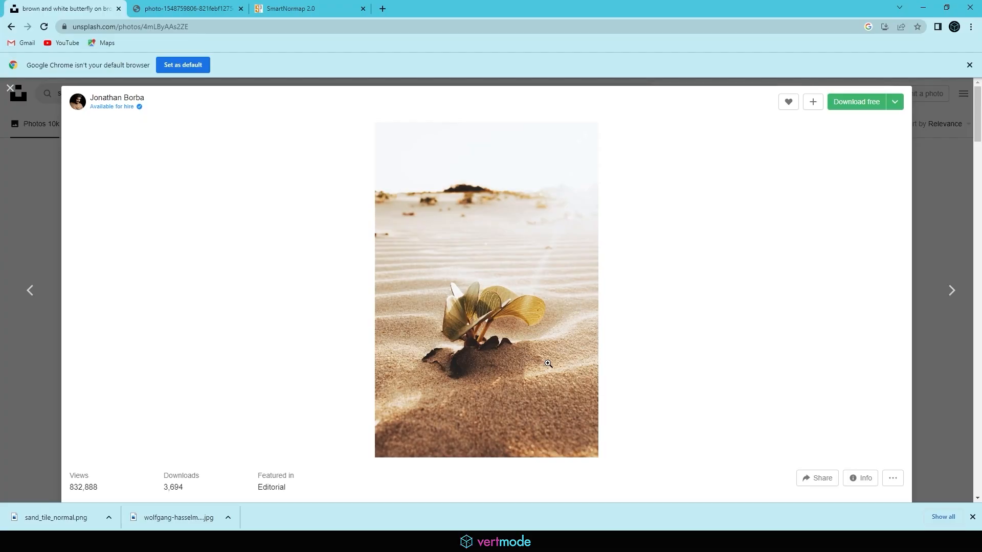
# Step: Return to the sand photo results, browse further and open the close-up of dark rippled sand
pyautogui.click(951, 157)
pyautogui.scroll(-3, 710, 192)
pyautogui.scroll(-4, 647, 257)
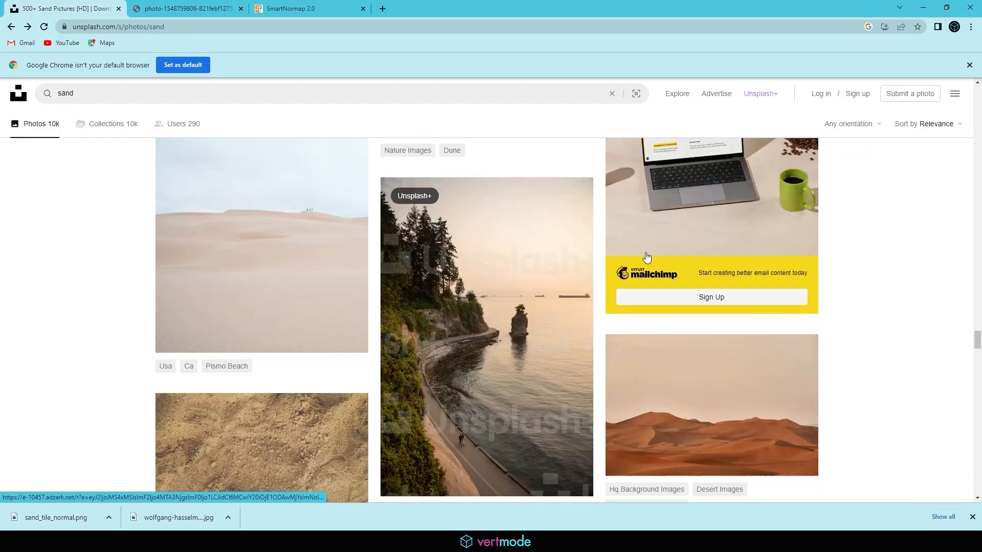
pyautogui.scroll(-9, 647, 257)
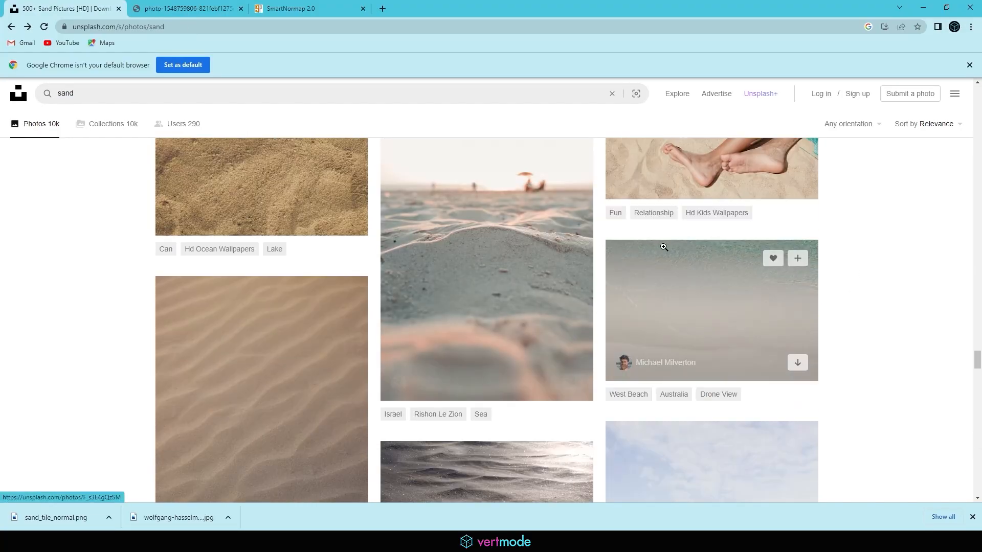
pyautogui.scroll(-3, 545, 254)
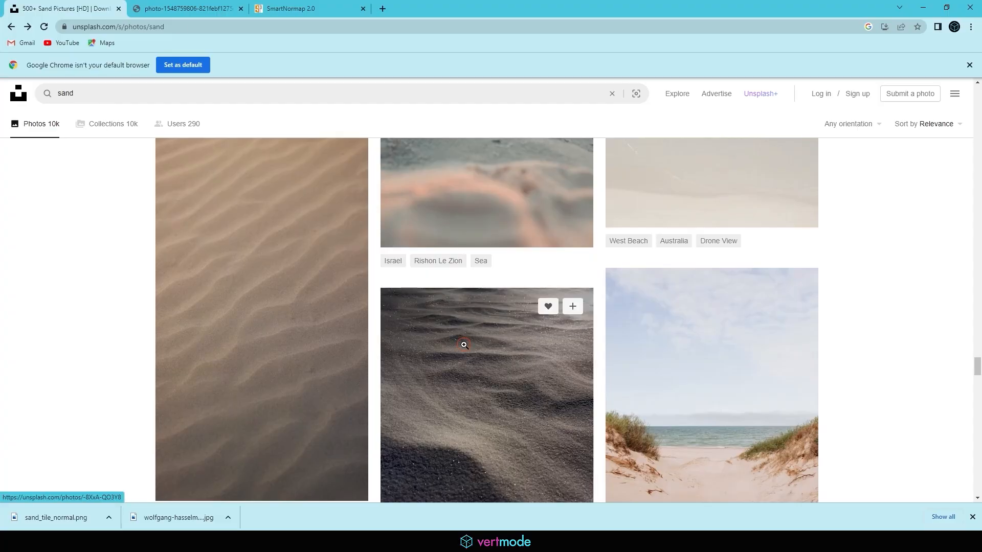
pyautogui.click(545, 324)
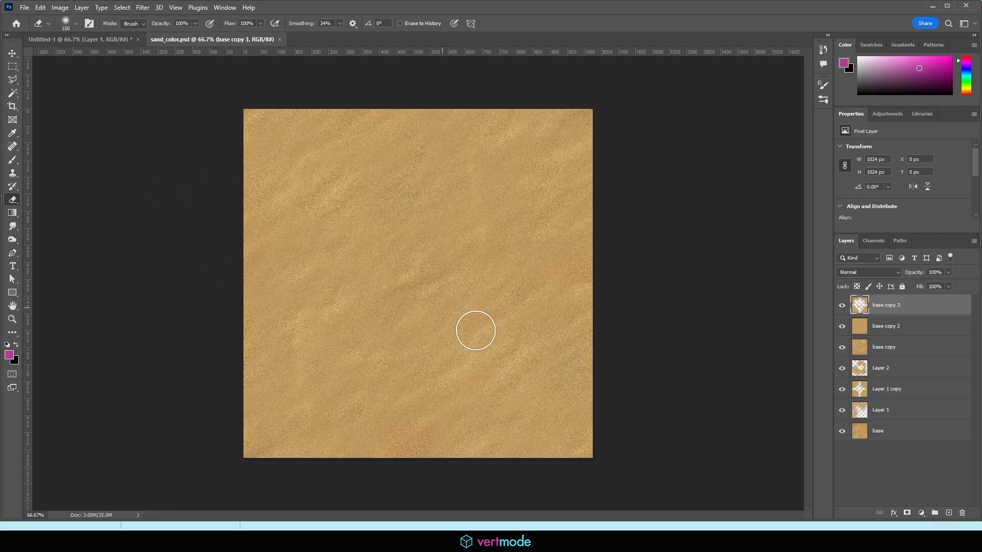
# Step: Switch to Photoshop and merge all layers of sand_color.psd, from base to base copy 3, into a single layer
pyautogui.keyDown('shift'); pyautogui.click(927, 435); pyautogui.keyUp('shift')
pyautogui.rightClick(877, 333)
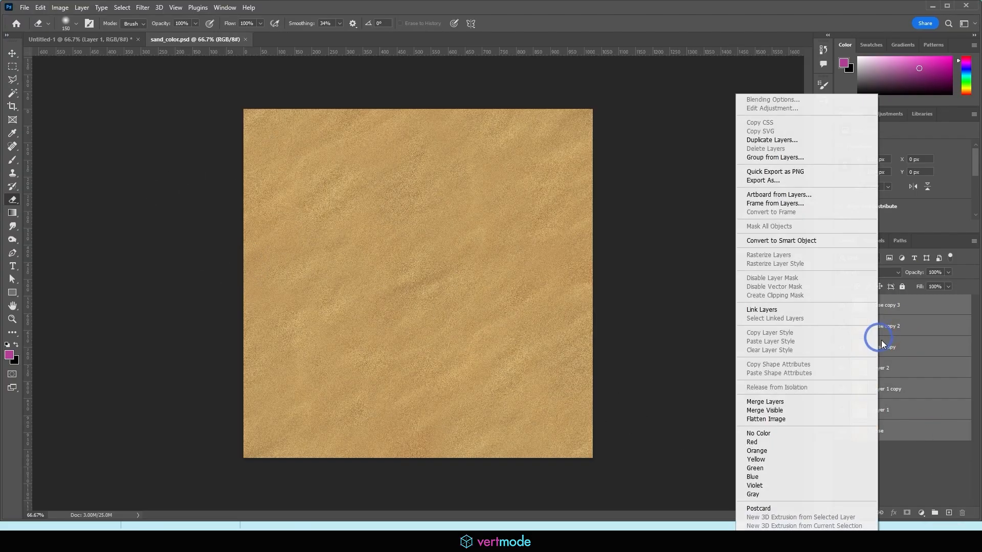
pyautogui.click(761, 402)
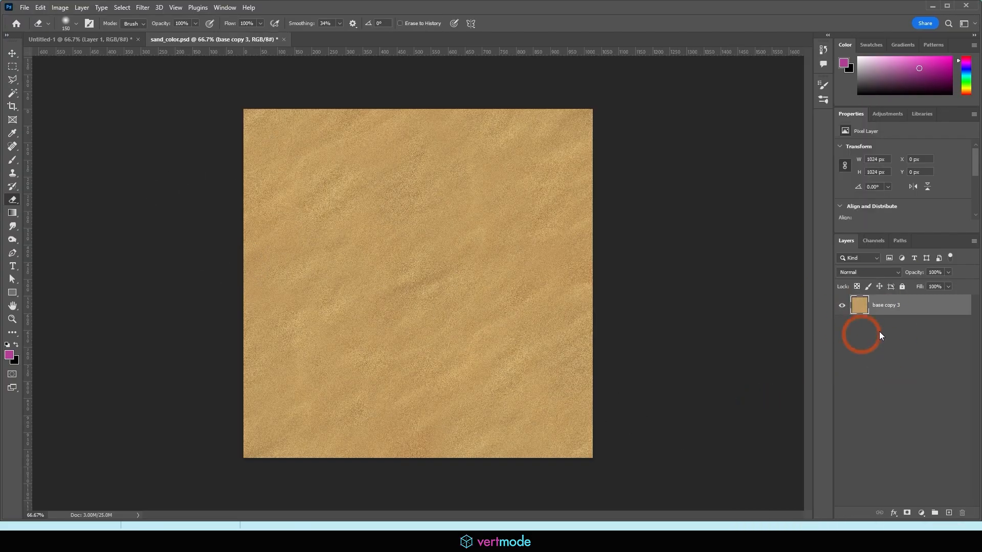
# Step: Save the merged document as a Photoshop file named sand_roughness in the tiles folder, keeping Maximize Compatibility on
pyautogui.click(24, 7)
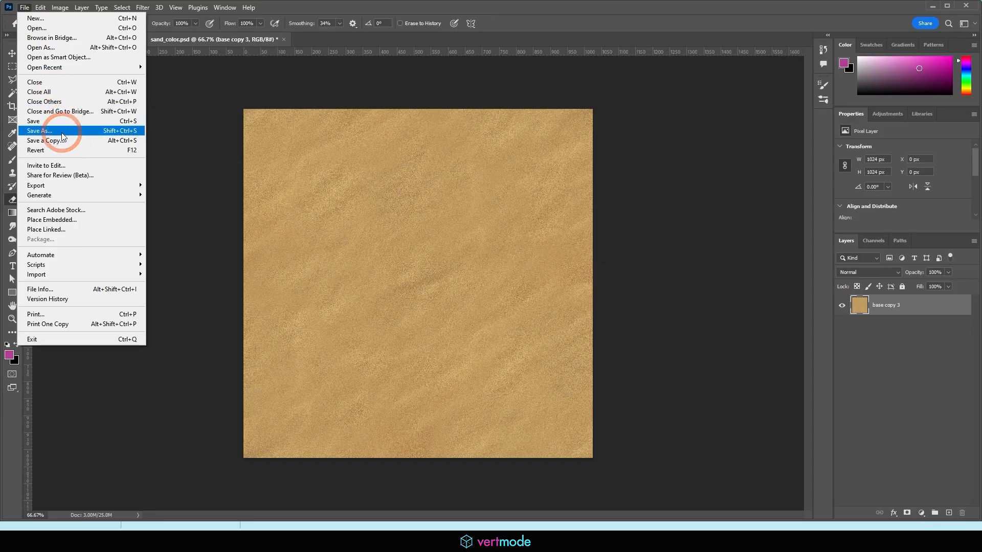
pyautogui.click(60, 129)
pyautogui.click(261, 125)
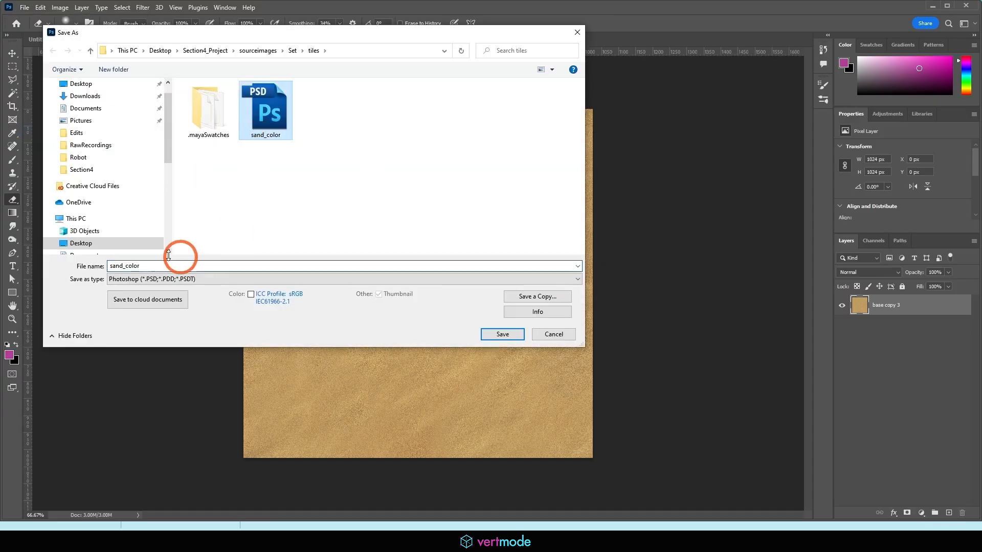
pyautogui.click(143, 266)
pyautogui.click(143, 266)
pyautogui.moveTo(129, 266); pyautogui.dragTo(127, 266)
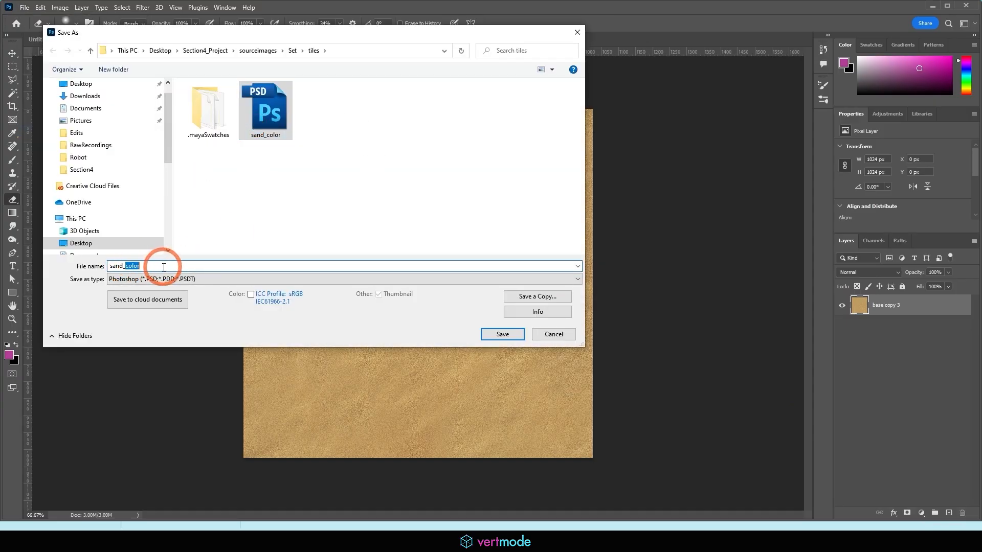
pyautogui.write('roughness')
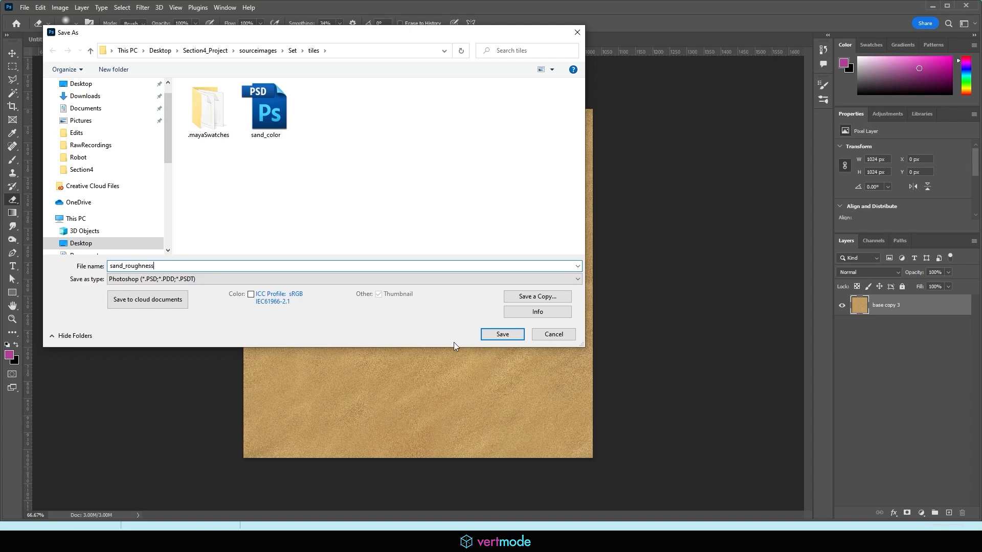
pyautogui.click(491, 335)
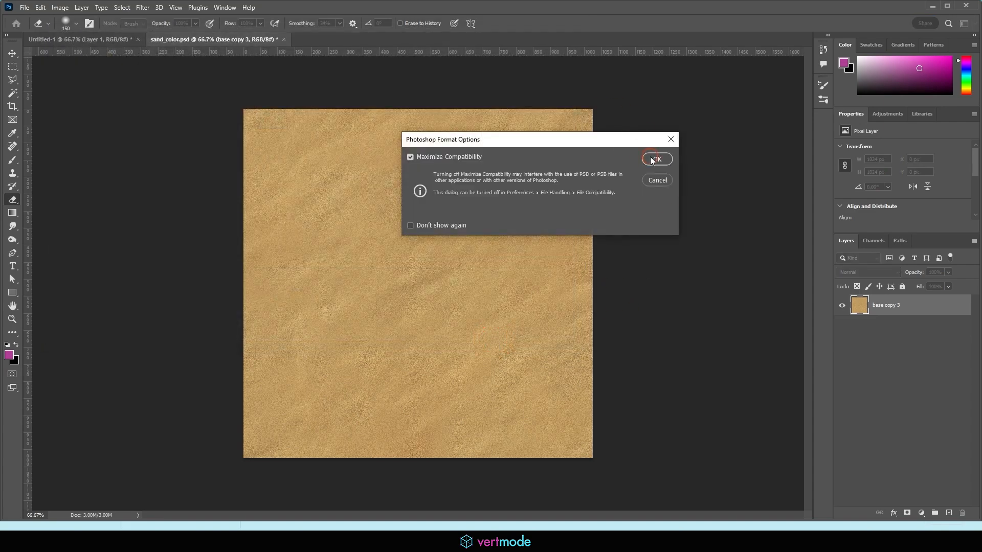
pyautogui.click(655, 160)
pyautogui.click(405, 59)
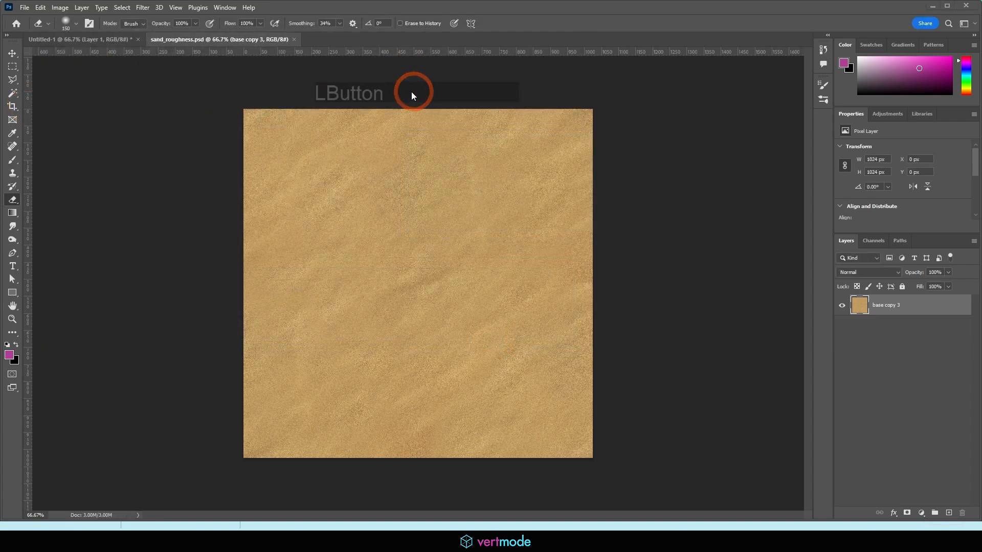
# Step: Desaturate the base copy 3 layer with Hue/Saturation at Saturation -100 and save sand_roughness.psd
pyautogui.click(861, 307)
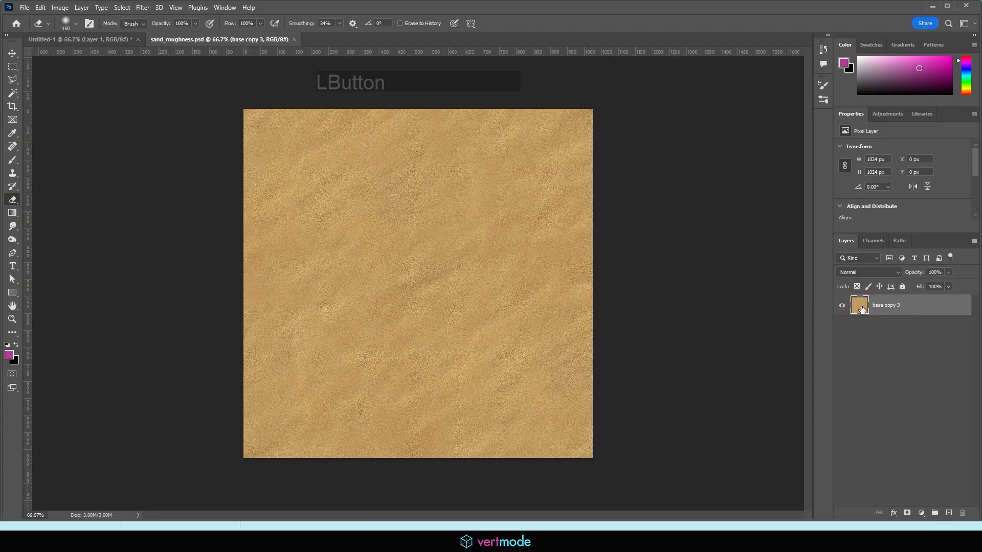
pyautogui.hotkey('ctrl', 'u')
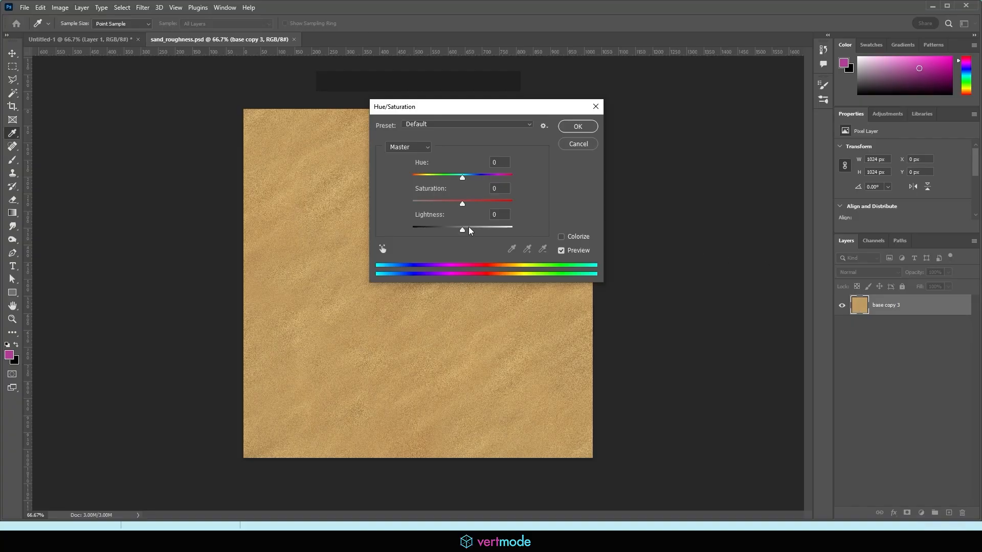
pyautogui.moveTo(461, 204); pyautogui.dragTo(386, 210)
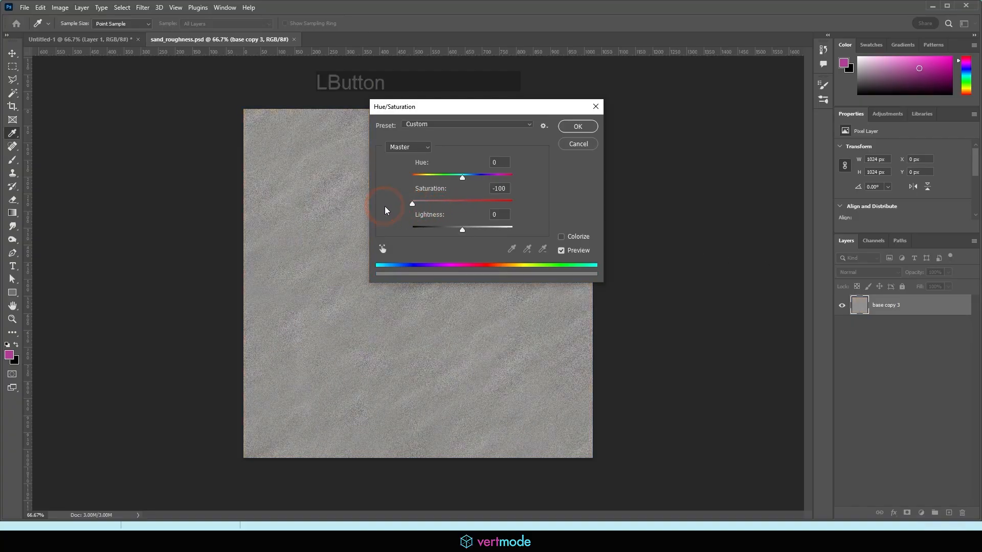
pyautogui.click(576, 128)
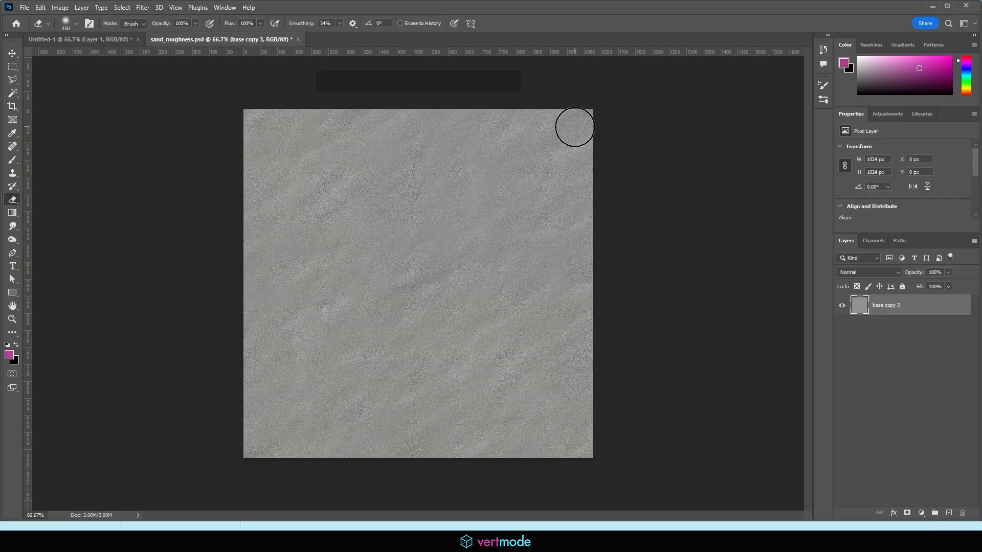
pyautogui.hotkey('ctrl', '=')
pyautogui.hotkey('ctrl', '=')
pyautogui.hotkey('ctrl', '=')
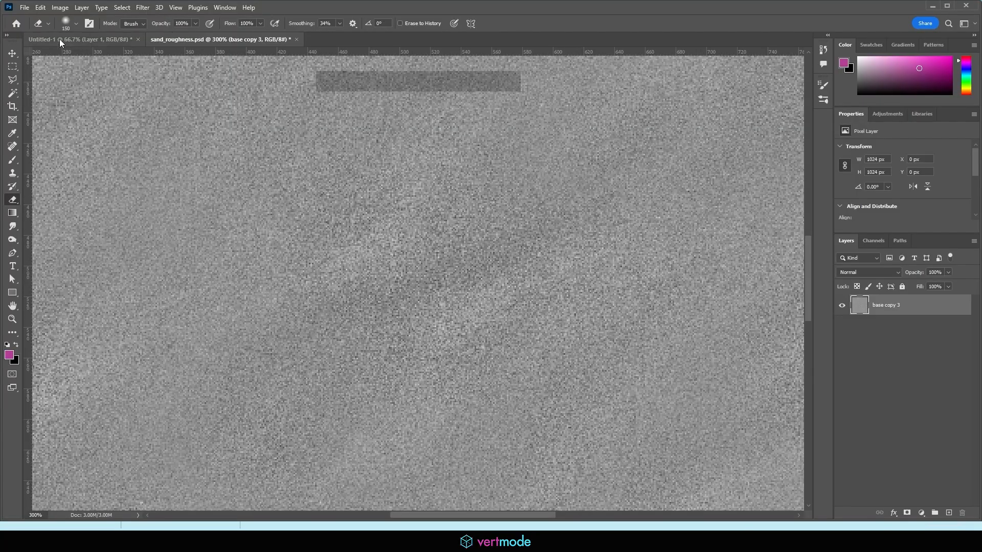
pyautogui.click(24, 7)
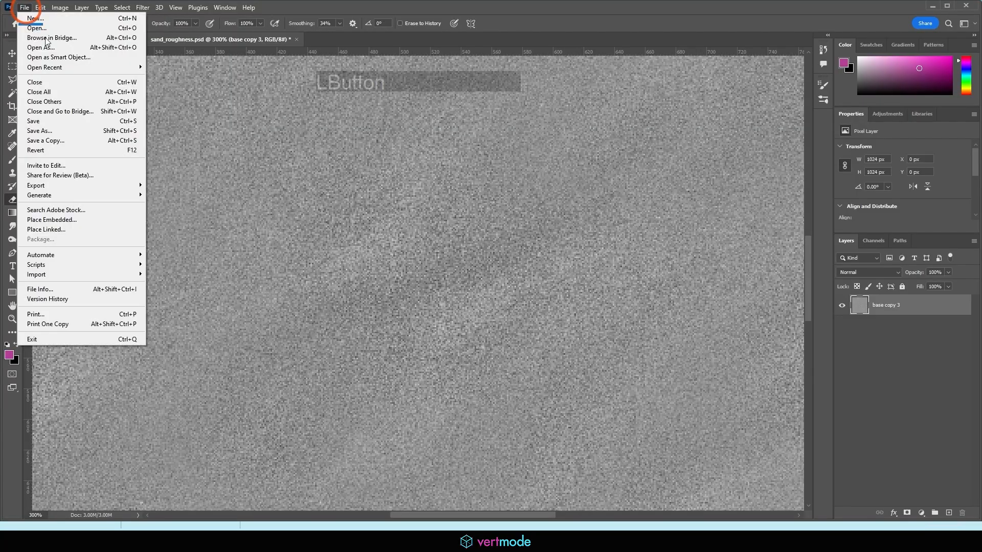
pyautogui.click(48, 122)
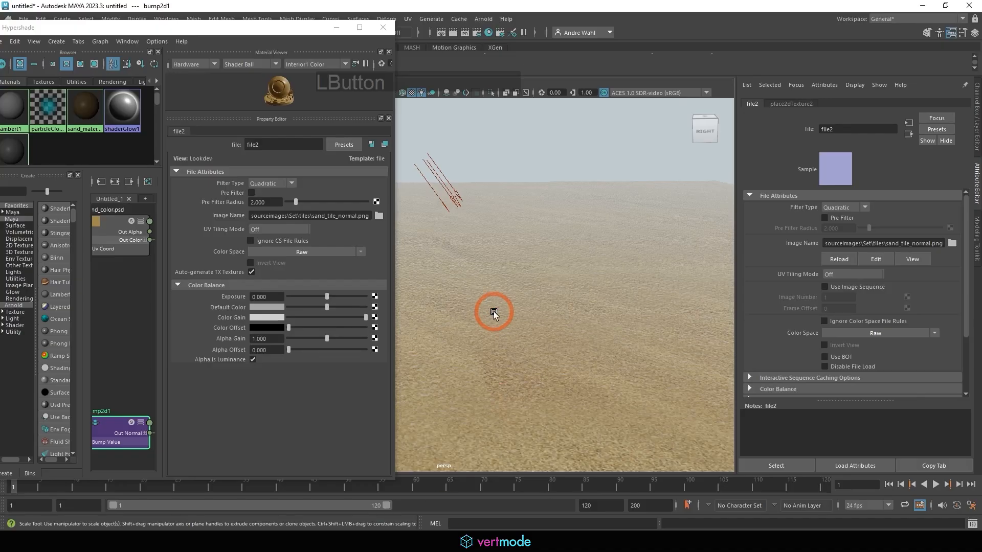
# Step: Switch to Maya, select the ground plane and connect a new file texture to sand_material's Specular Roughness
pyautogui.click(493, 313)
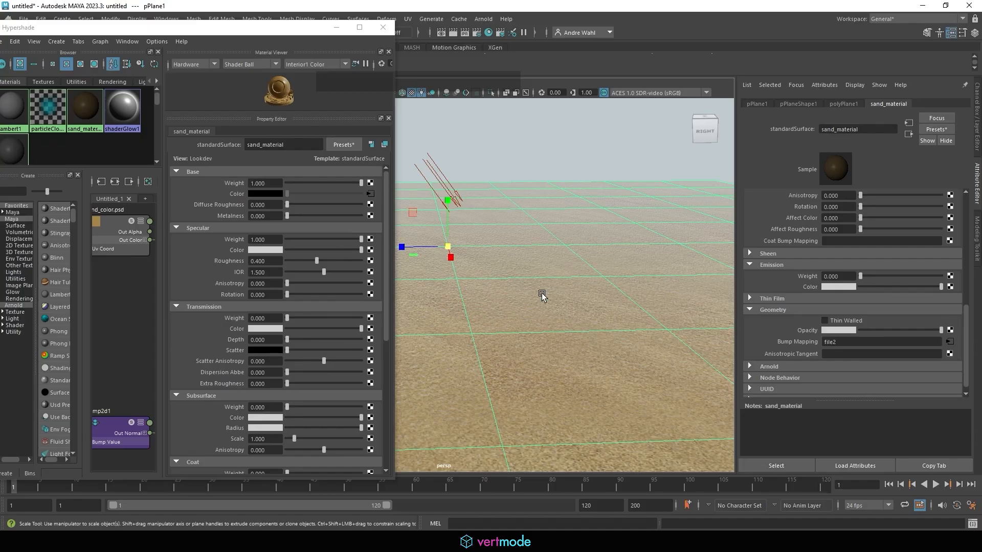
pyautogui.scroll(10, 938, 258)
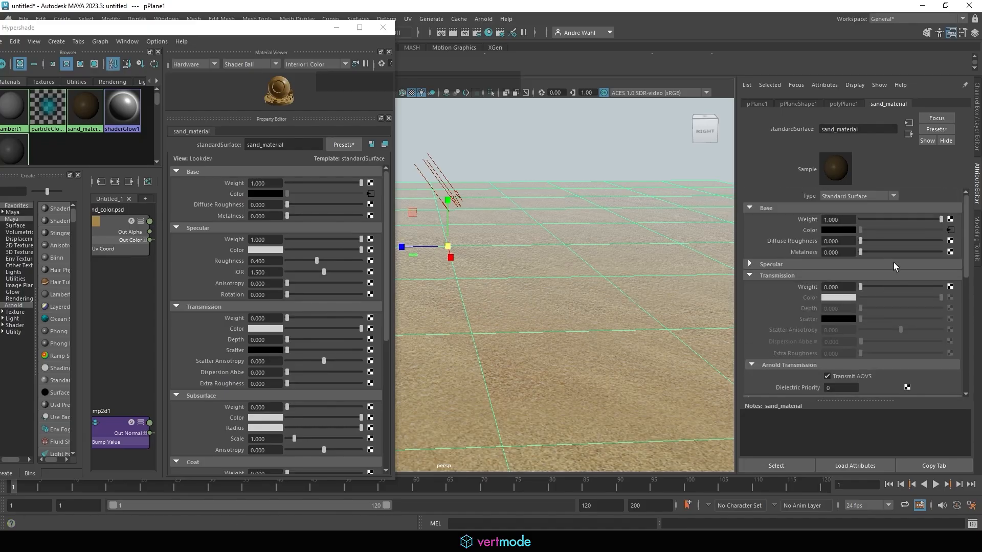
pyautogui.click(767, 264)
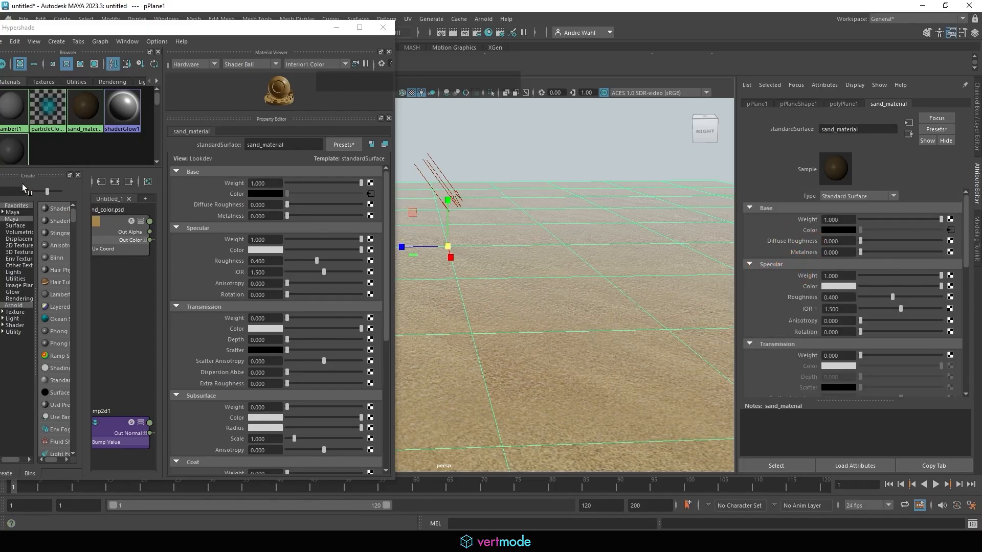
pyautogui.click(245, 542)
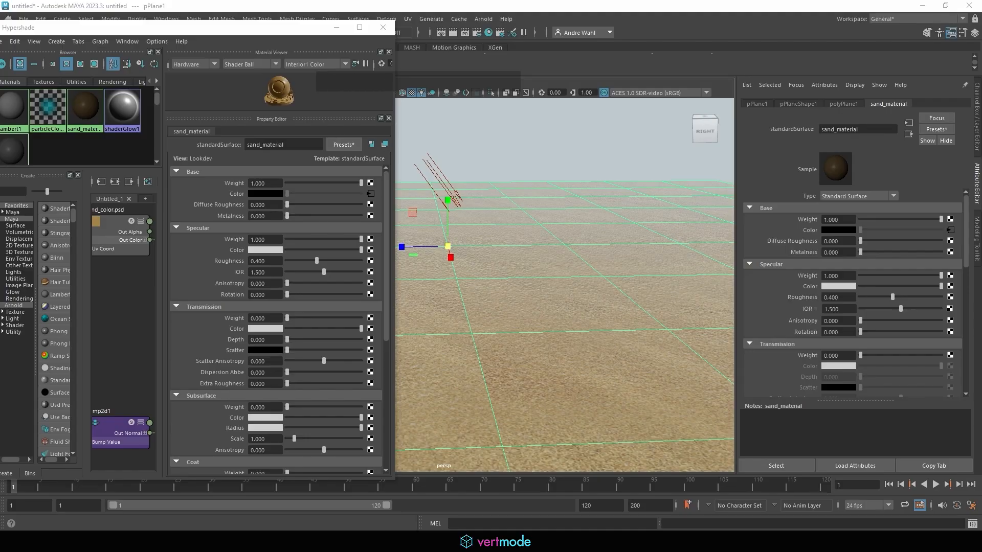
pyautogui.moveTo(838, 272)
pyautogui.mouseDown()
pyautogui.moveTo(815, 281)
pyautogui.moveTo(833, 289)
pyautogui.moveTo(849, 271)
pyautogui.mouseUp()
pyautogui.moveTo(946, 303); pyautogui.dragTo(929, 301)
pyautogui.click(950, 297)
pyautogui.click(550, 183)
pyautogui.click(530, 183)
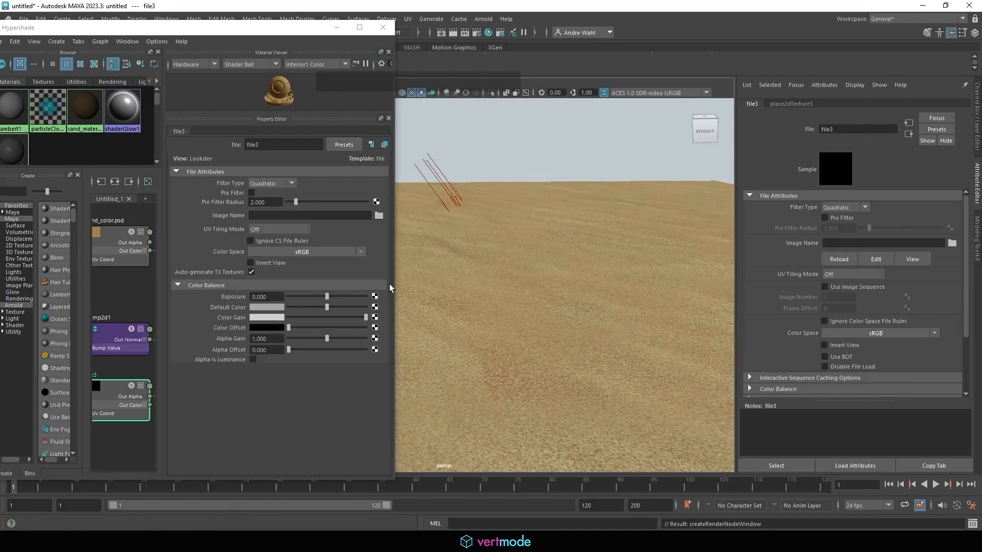
# Step: Widen the Hypershade, tidy the roughness file node beside its place2dTexture and enable Alpha Is Luminance on it
pyautogui.moveTo(390, 287); pyautogui.dragTo(698, 286)
pyautogui.keyDown('alt'); pyautogui.moveTo(342, 313); pyautogui.dragTo(518, 293, button='middle'); pyautogui.keyUp('alt')
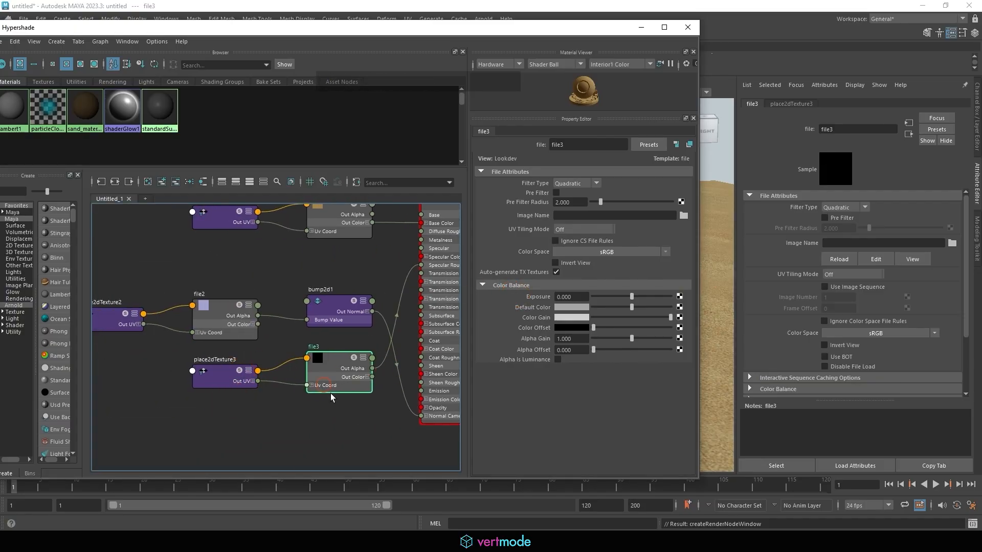
pyautogui.moveTo(330, 397)
pyautogui.mouseDown()
pyautogui.moveTo(340, 410)
pyautogui.moveTo(321, 404)
pyautogui.mouseUp()
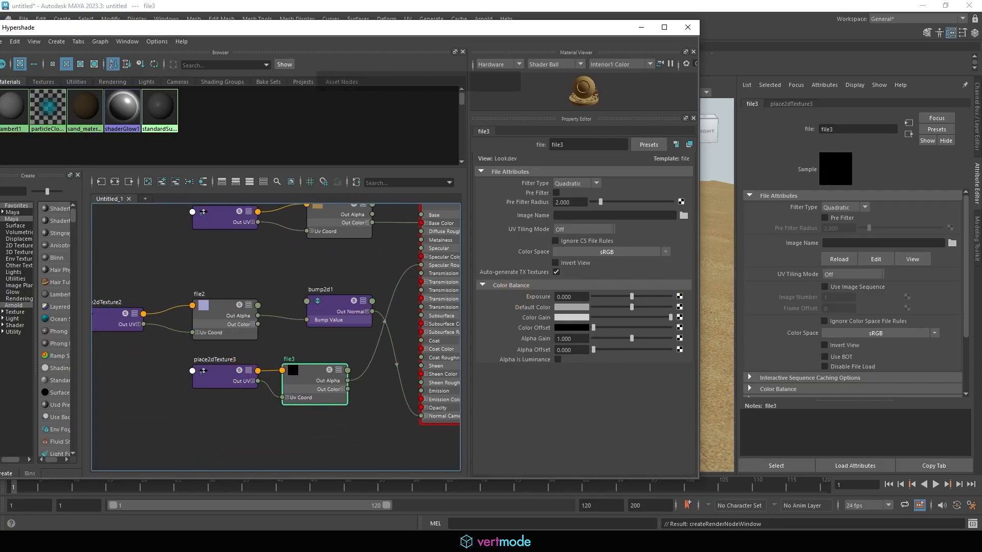
pyautogui.click(684, 216)
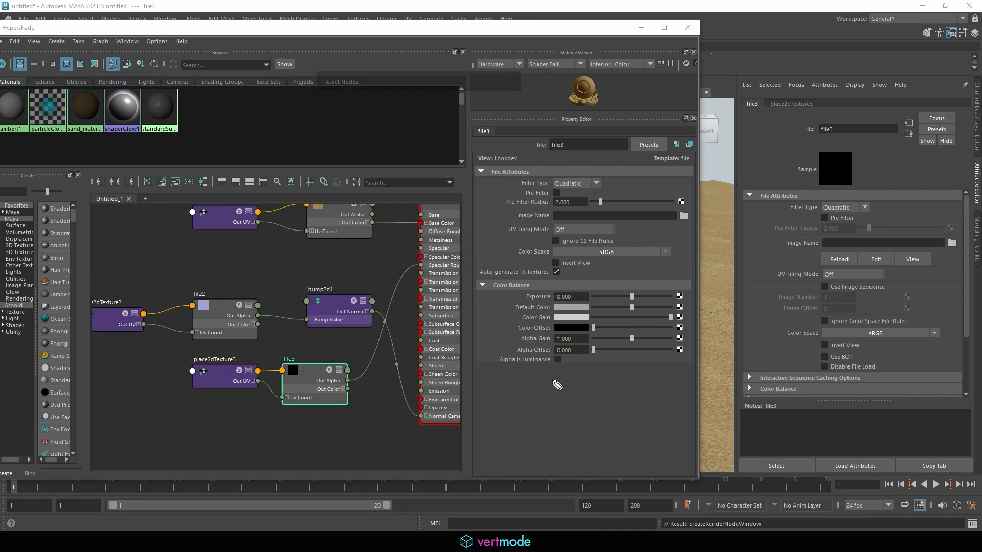
pyautogui.moveTo(570, 347)
pyautogui.mouseDown()
pyautogui.moveTo(560, 361)
pyautogui.moveTo(488, 353)
pyautogui.moveTo(550, 369)
pyautogui.mouseUp()
pyautogui.click(556, 359)
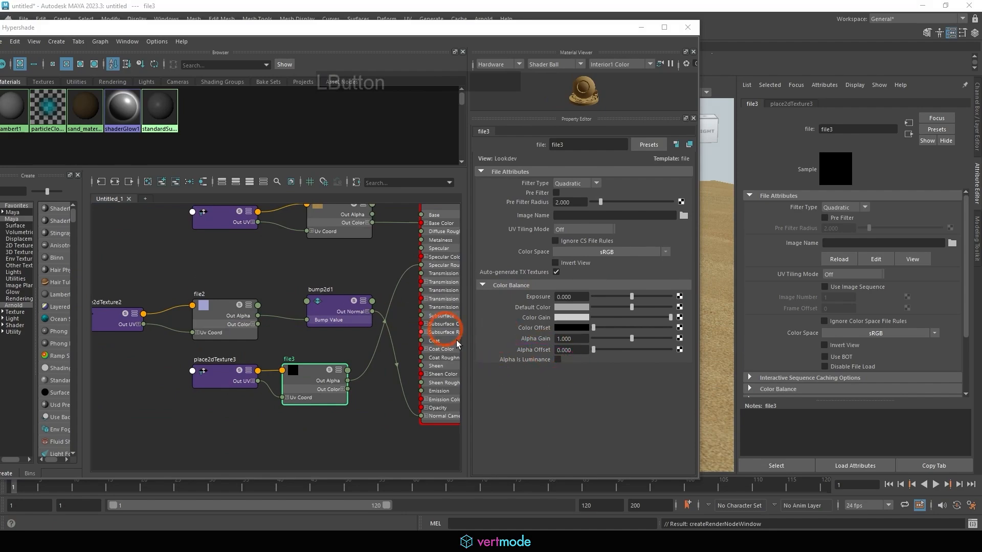
pyautogui.click(557, 360)
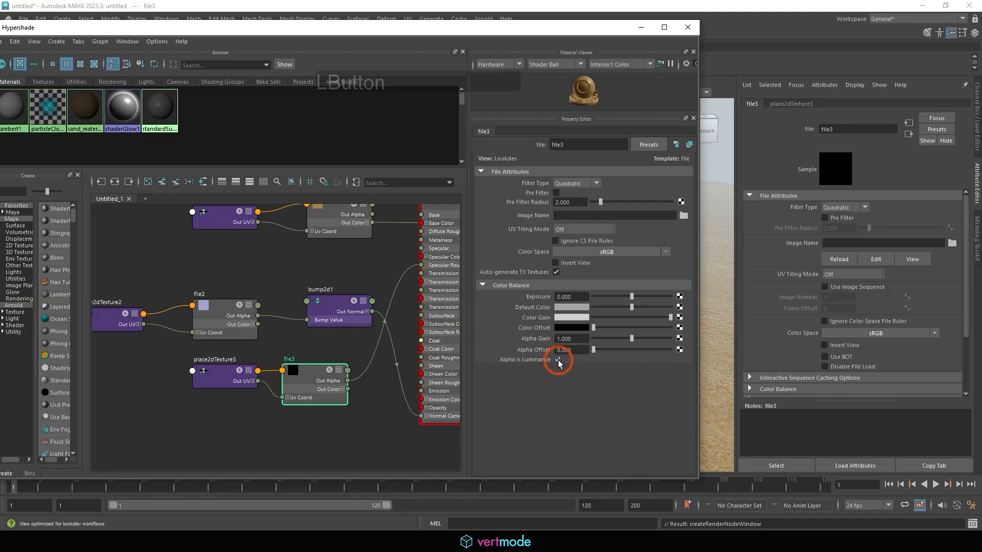
# Step: Move the Hypershade off the viewport and inspect the light reflections on the sand plane from several angles
pyautogui.moveTo(592, 32); pyautogui.dragTo(0, 71)
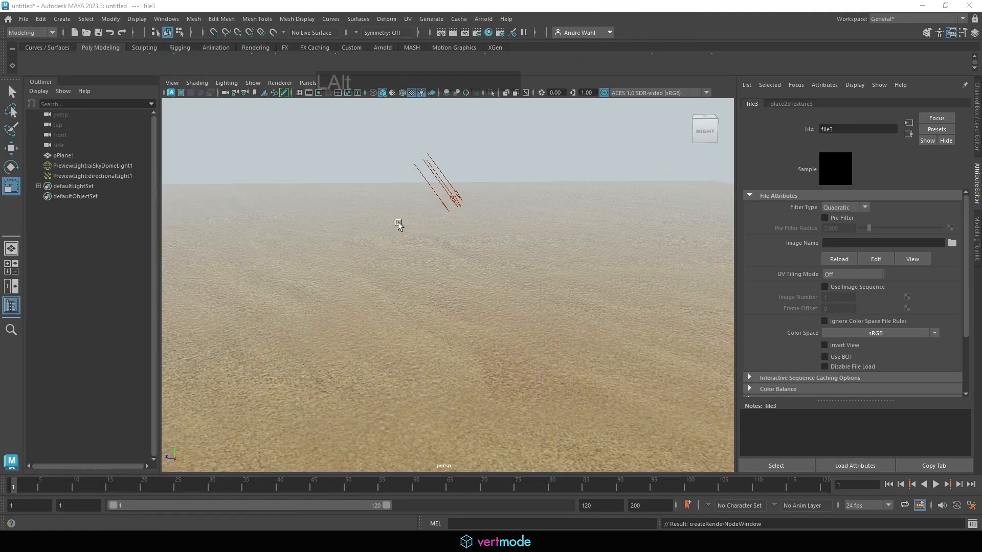
pyautogui.keyDown('alt'); pyautogui.moveTo(397, 222); pyautogui.dragTo(415, 257); pyautogui.keyUp('alt')
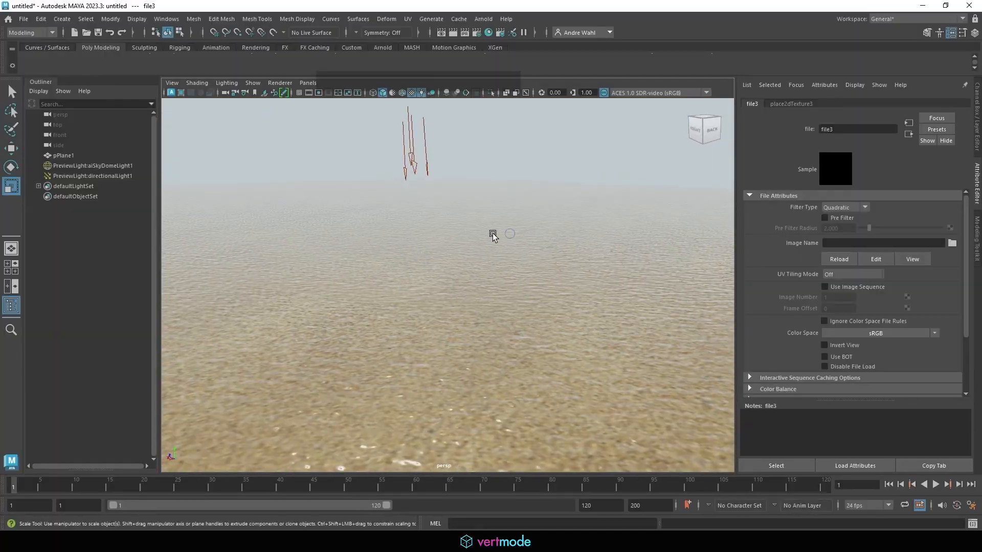
pyautogui.keyDown('alt'); pyautogui.moveTo(493, 235); pyautogui.dragTo(528, 243, button='right'); pyautogui.keyUp('alt')
pyautogui.keyDown('alt'); pyautogui.moveTo(528, 243); pyautogui.dragTo(478, 306); pyautogui.keyUp('alt')
pyautogui.keyDown('alt'); pyautogui.moveTo(478, 306); pyautogui.dragTo(550, 298, button='right'); pyautogui.keyUp('alt')
pyautogui.keyDown('alt'); pyautogui.moveTo(550, 298); pyautogui.dragTo(487, 381); pyautogui.keyUp('alt')
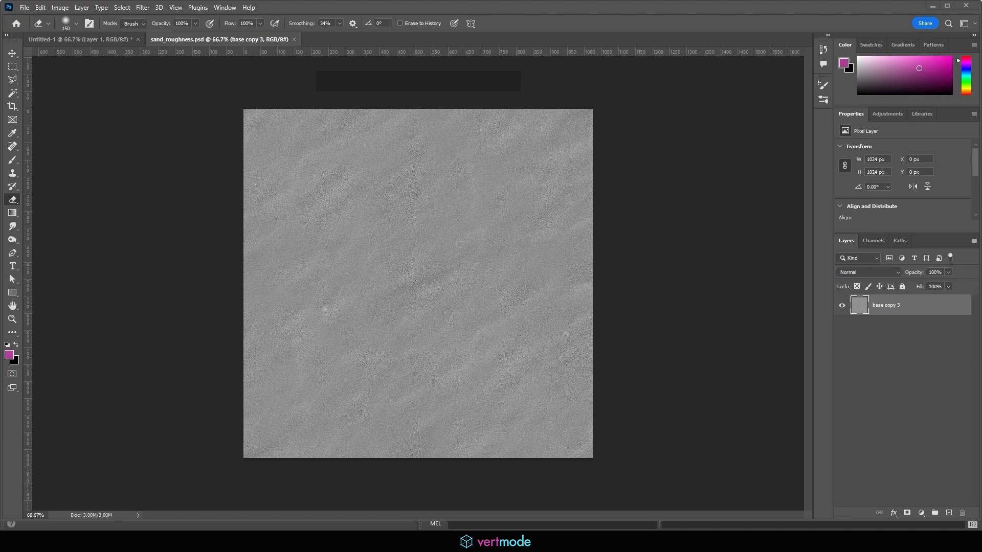
# Step: Switch to Photoshop and add a Levels adjustment layer above base copy 3 in sand_roughness.psd
pyautogui.moveTo(888, 130)
pyautogui.mouseDown()
pyautogui.moveTo(909, 124)
pyautogui.moveTo(862, 124)
pyautogui.mouseUp()
pyautogui.click(948, 137)
pyautogui.click(887, 114)
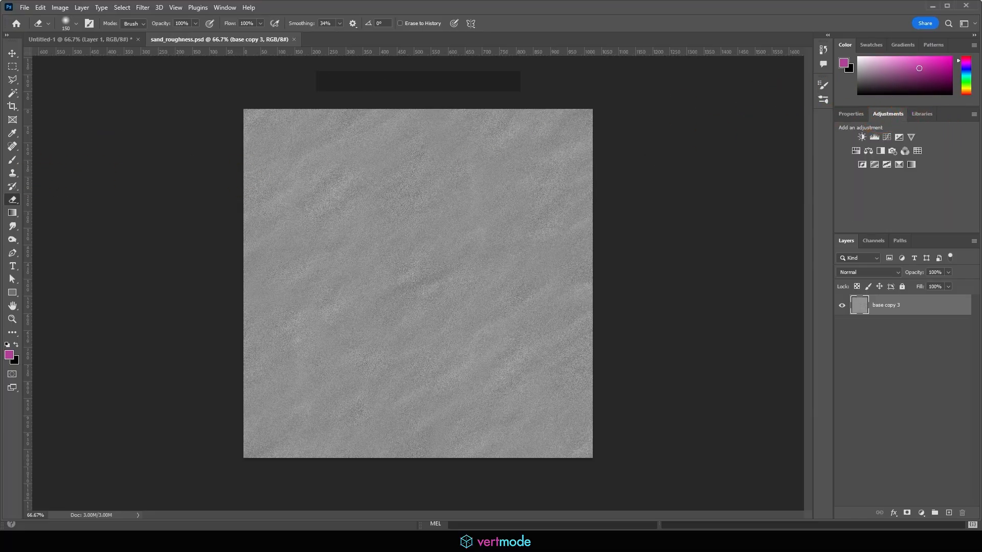
pyautogui.click(873, 137)
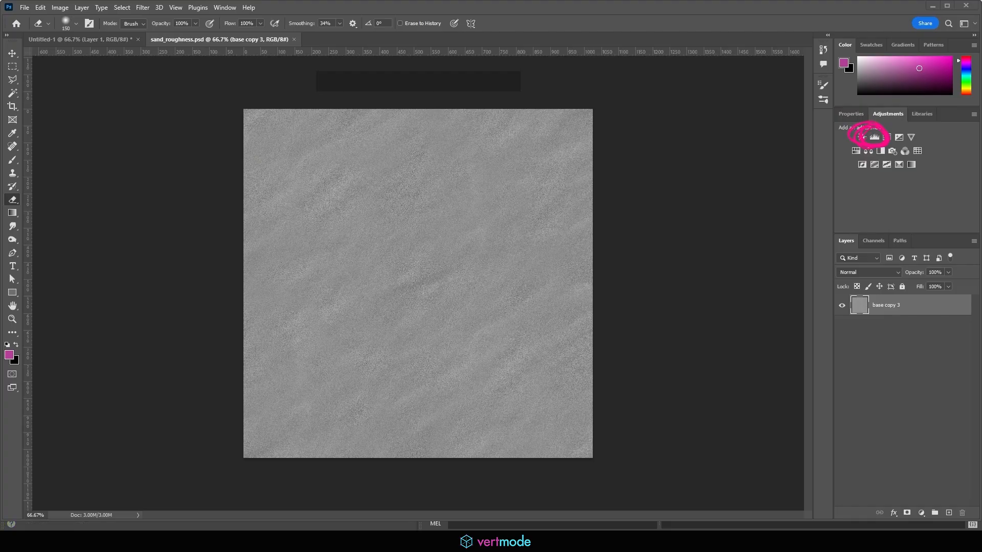
pyautogui.click(874, 137)
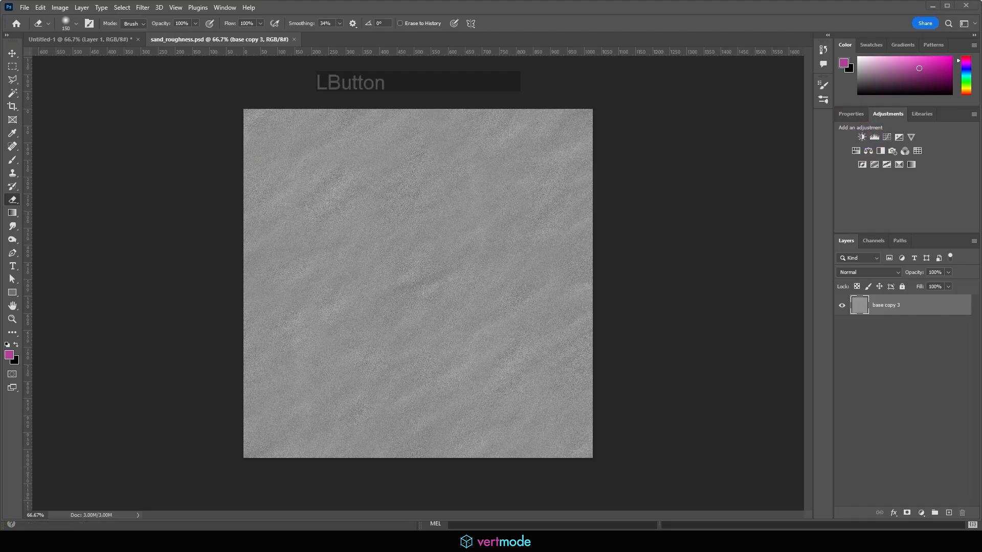
pyautogui.click(874, 137)
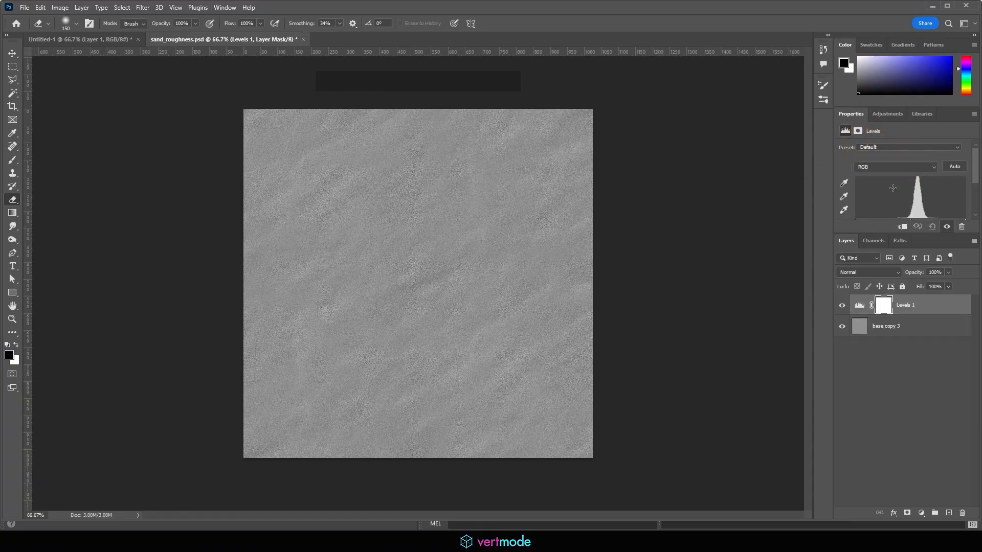
# Step: Brighten sand_roughness.psd by setting the Levels 1 midtone input to 3.16
pyautogui.scroll(-1, 910, 193)
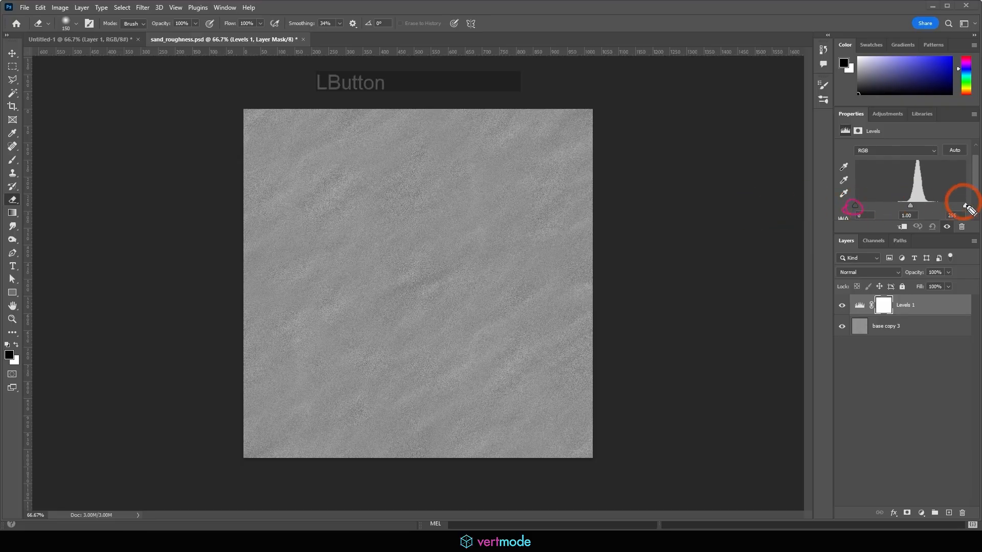
pyautogui.moveTo(967, 206); pyautogui.dragTo(961, 204)
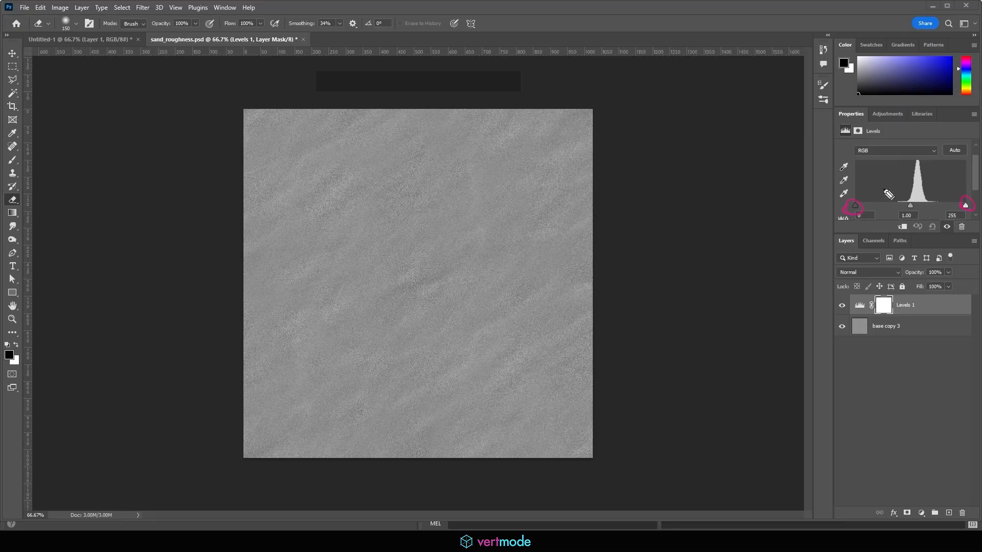
pyautogui.moveTo(913, 211); pyautogui.dragTo(924, 206)
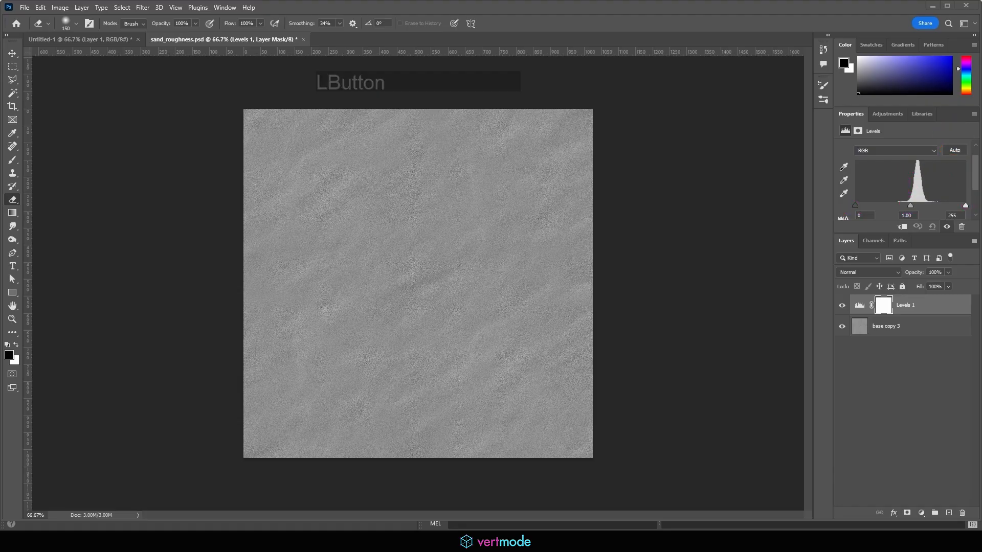
pyautogui.click(911, 206)
pyautogui.moveTo(900, 209); pyautogui.dragTo(861, 210)
pyautogui.hotkey('ctrl', '=')
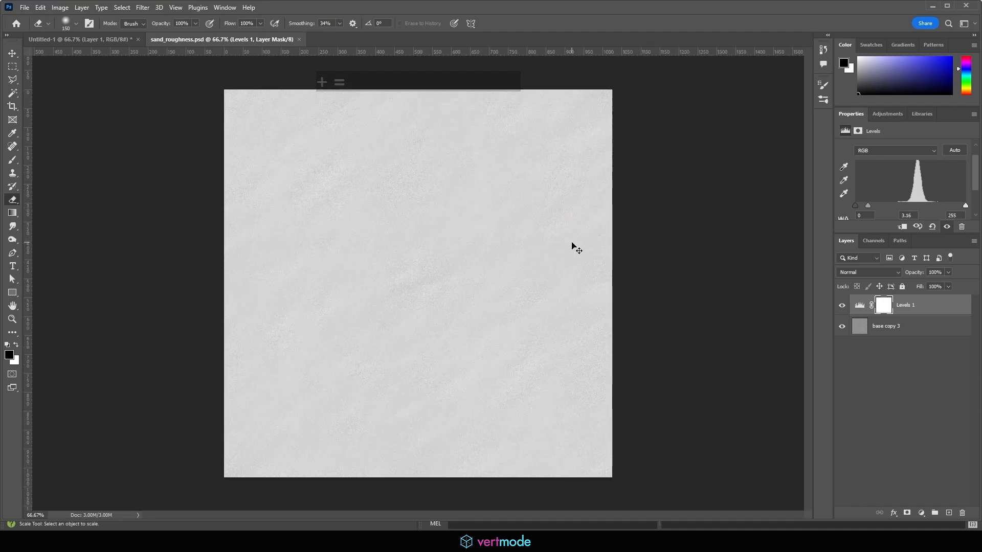
# Step: Set the Levels 1 inputs to black 94, midtone 9.99 and white 187, and save sand_roughness.psd
pyautogui.moveTo(868, 205); pyautogui.dragTo(896, 214)
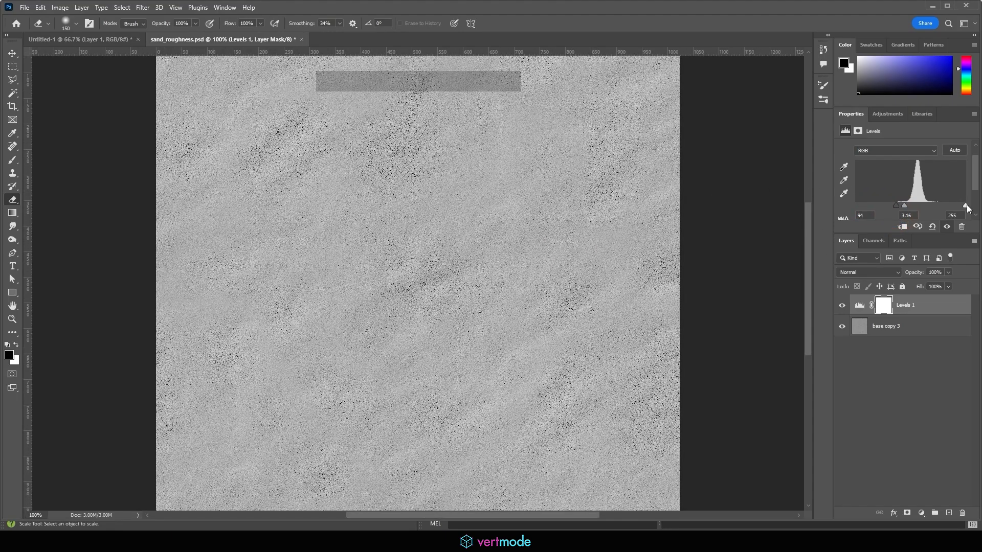
pyautogui.moveTo(965, 205); pyautogui.dragTo(923, 207)
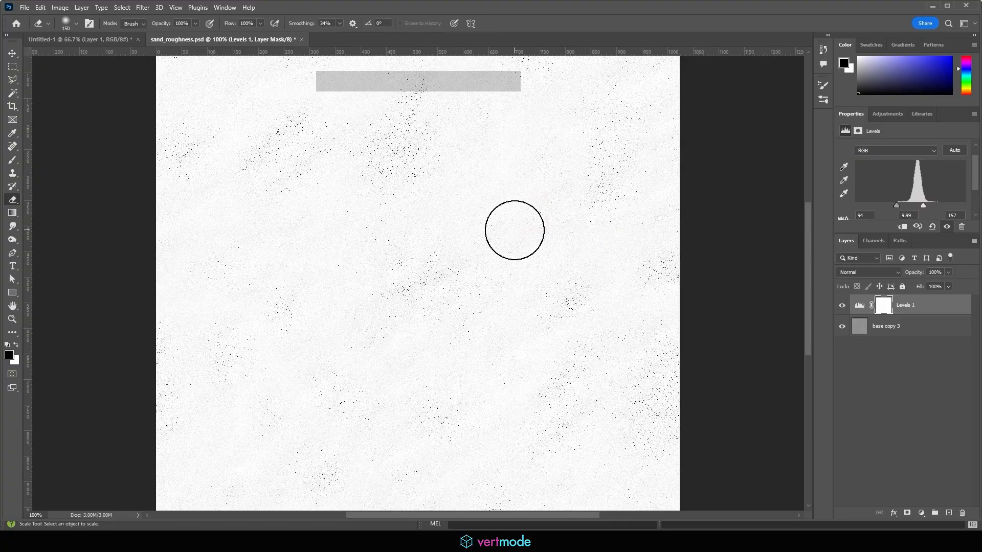
pyautogui.hotkey('ctrl', '=')
pyautogui.hotkey('ctrl', '=')
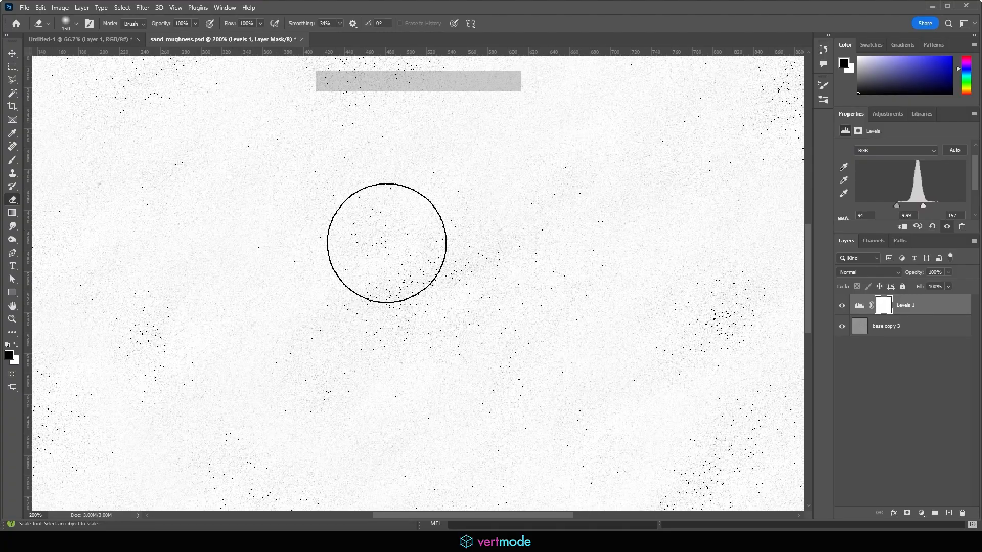
pyautogui.hotkey('ctrl', '-')
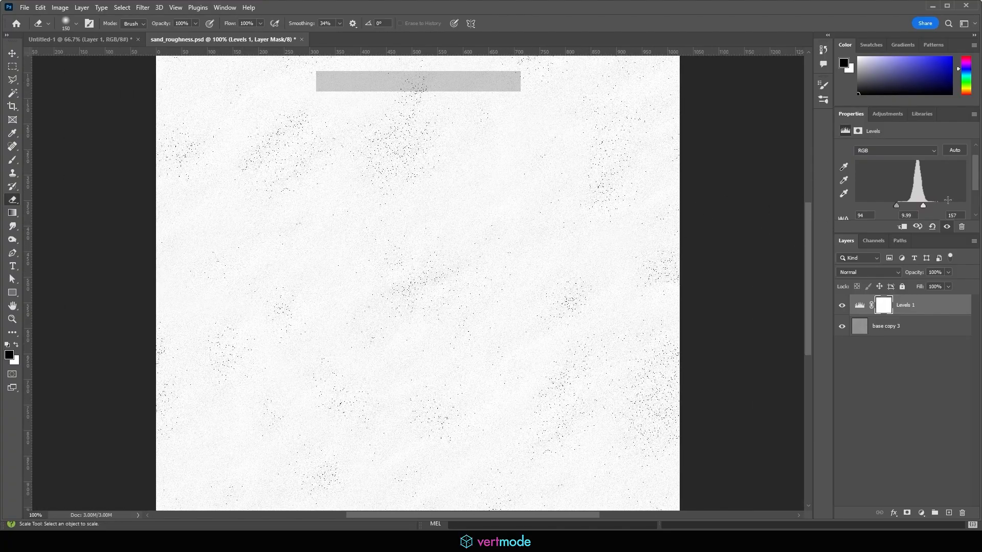
pyautogui.moveTo(924, 207); pyautogui.dragTo(939, 208)
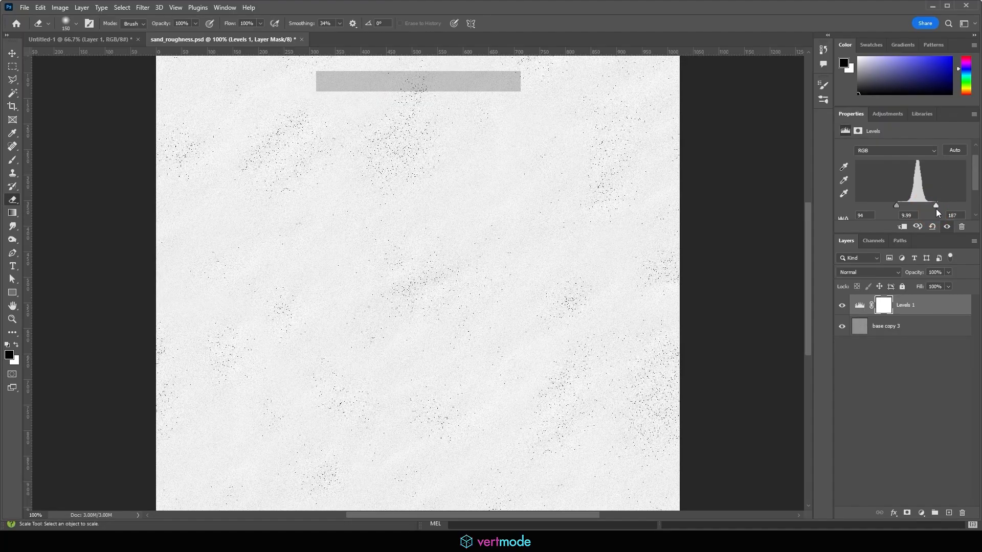
pyautogui.click(24, 7)
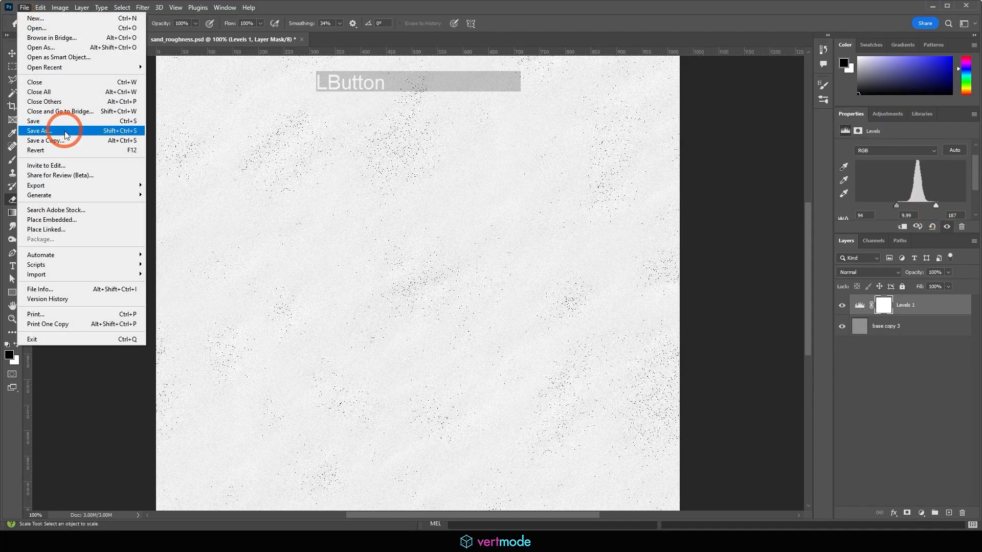
pyautogui.click(56, 124)
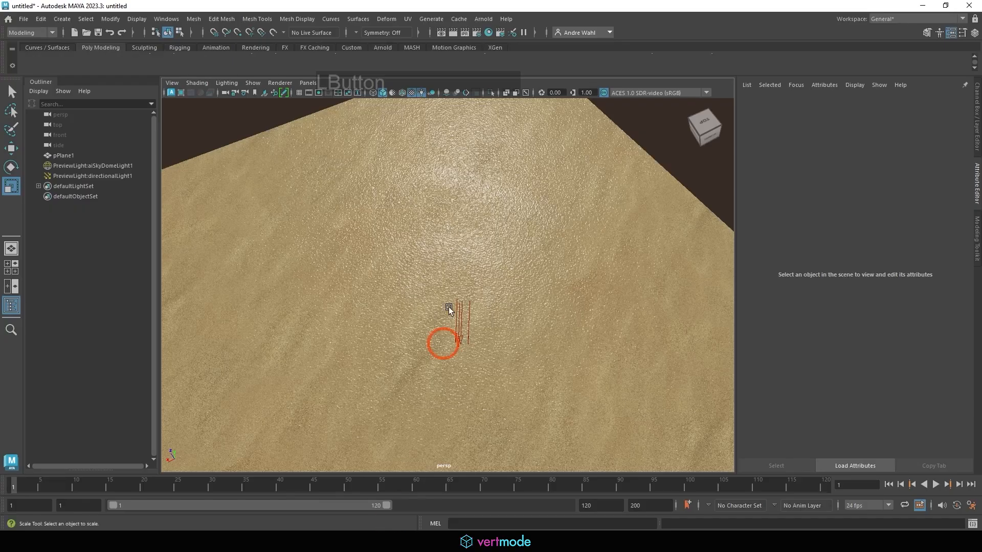
# Step: Switch to Maya, select the ground plane and refresh sand_material's sample swatch, checking in Photoshop that sand_roughness.psd is saved
pyautogui.click(508, 274)
pyautogui.click(833, 171)
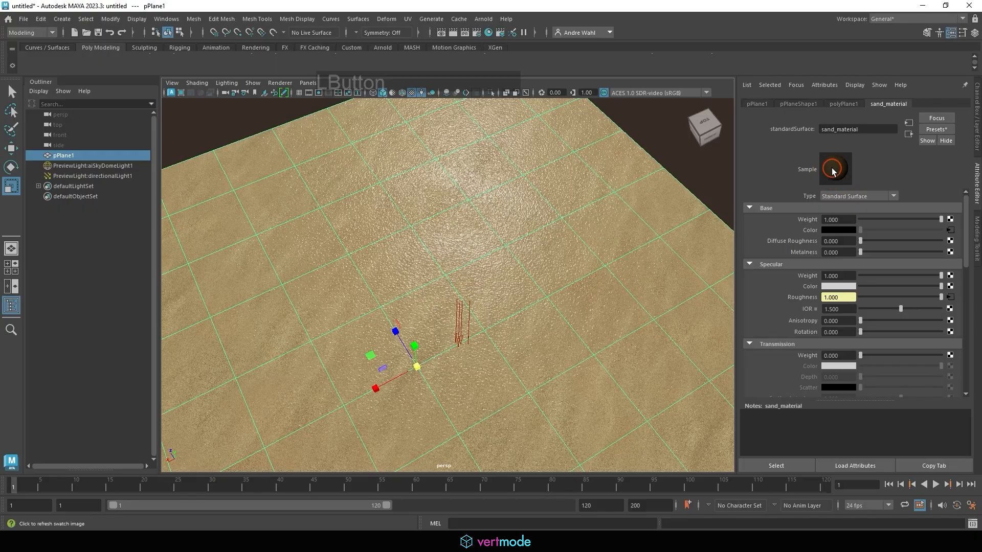
pyautogui.keyDown('alt'); pyautogui.click(594, 248); pyautogui.keyUp('alt')
pyautogui.hotkey('alt', 'Tab')
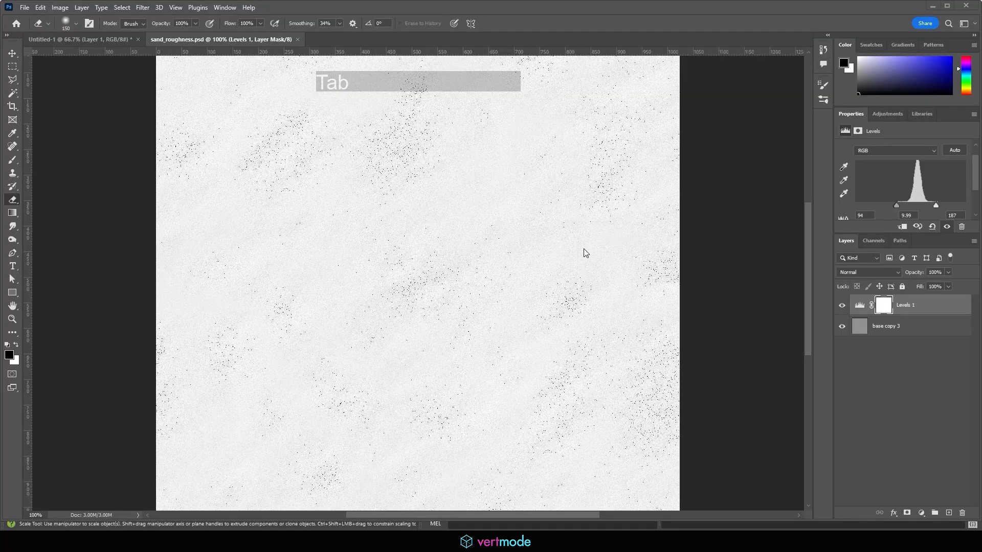
pyautogui.click(24, 7)
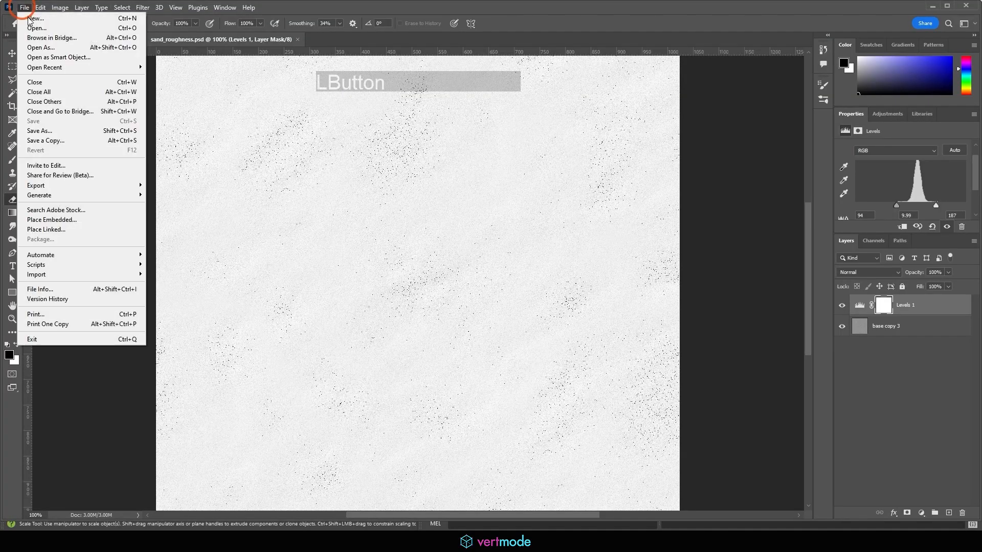
pyautogui.click(44, 99)
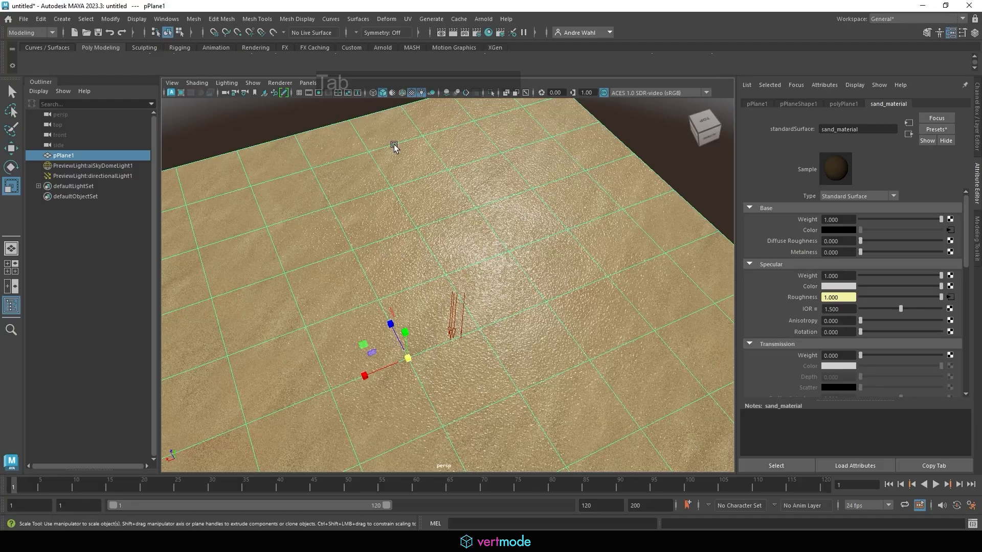
pyautogui.click(536, 180)
pyautogui.click(879, 177)
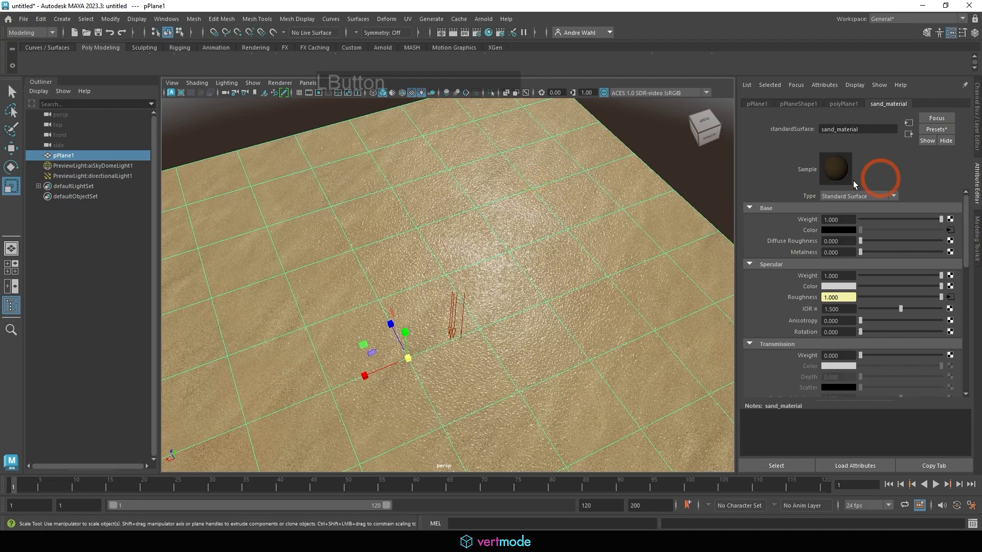
# Step: Load sand_roughness.psd from sourceimages/Set/tiles into the file texture on sand_material's Specular Roughness and inspect the sand plane
pyautogui.click(951, 297)
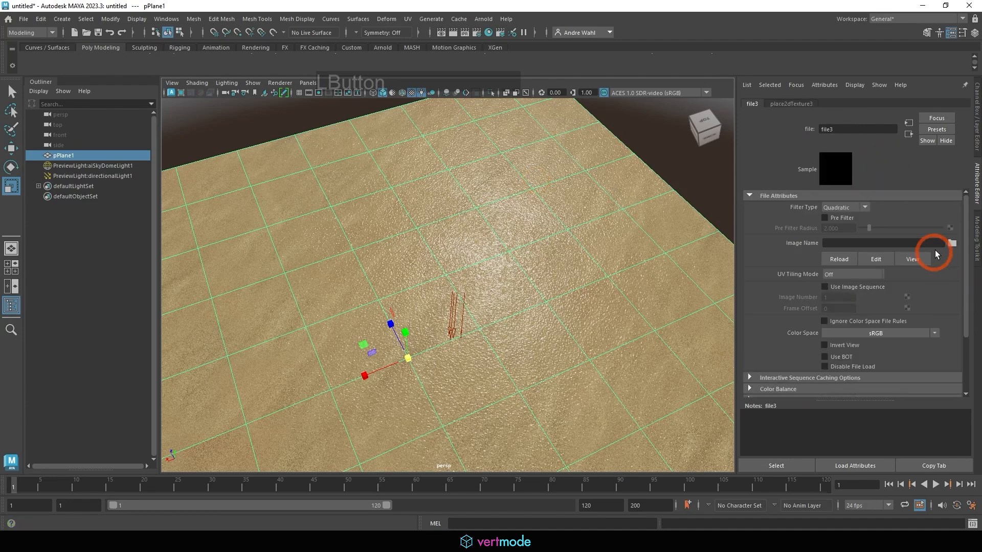
pyautogui.click(952, 244)
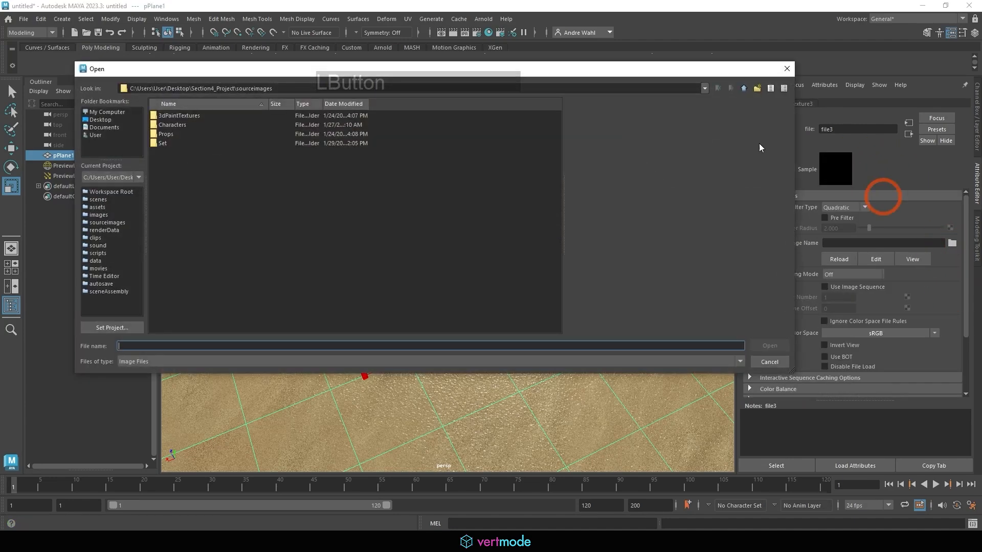
pyautogui.doubleClick(163, 145)
pyautogui.doubleClick(170, 119)
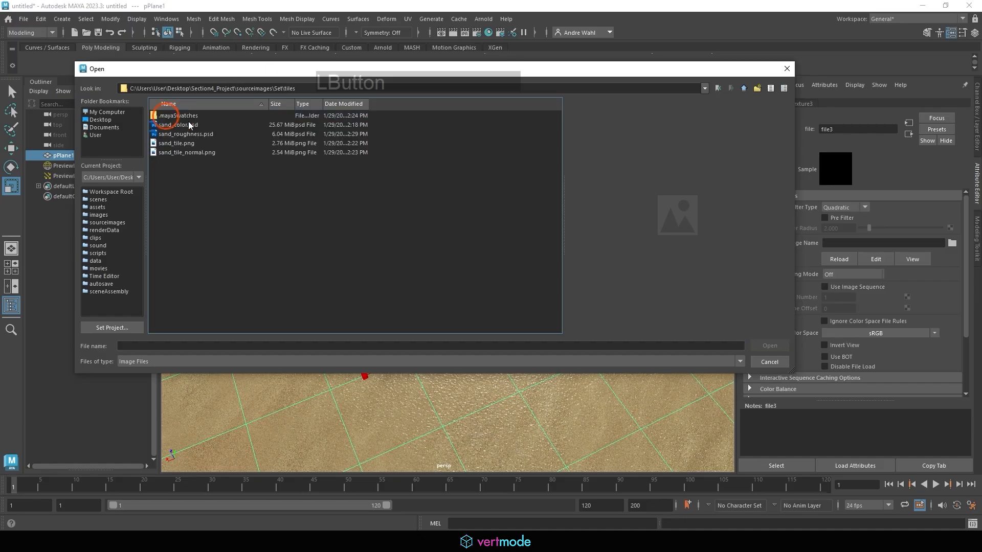
pyautogui.doubleClick(169, 126)
pyautogui.scroll(-3, 828, 314)
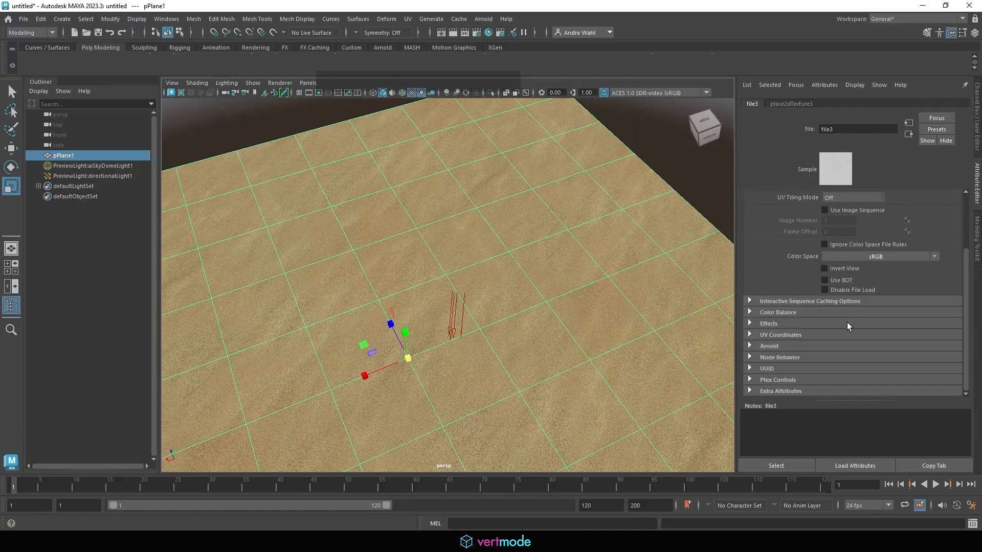
pyautogui.scroll(3, 846, 320)
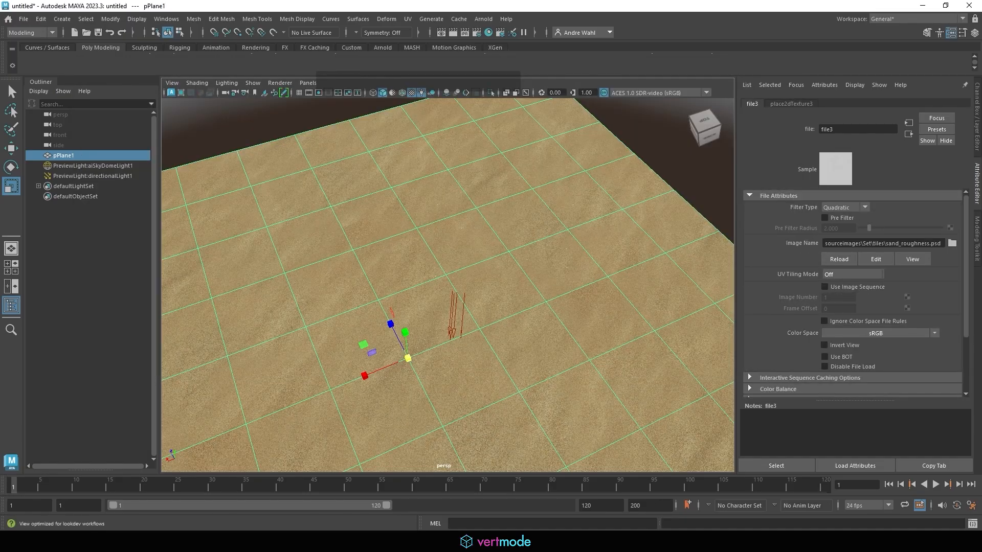
pyautogui.keyDown('alt'); pyautogui.moveTo(572, 315); pyautogui.dragTo(591, 341); pyautogui.keyUp('alt')
pyautogui.keyDown('ctrl'); pyautogui.click(561, 293); pyautogui.keyUp('ctrl')
pyautogui.keyDown('alt'); pyautogui.moveTo(591, 342); pyautogui.dragTo(531, 302, button='right'); pyautogui.keyUp('alt')
pyautogui.moveTo(531, 302)
pyautogui.keyDown('alt'); pyautogui.mouseDown()
pyautogui.moveTo(486, 303)
pyautogui.moveTo(471, 320)
pyautogui.moveTo(515, 302)
pyautogui.mouseUp(); pyautogui.keyUp('alt')
# Step: Switch to Photoshop, set the Levels 1 inputs to black 0, midtone 4.57 and white 255, and save sand_roughness.psd
pyautogui.hotkey('alt', 'Tab')
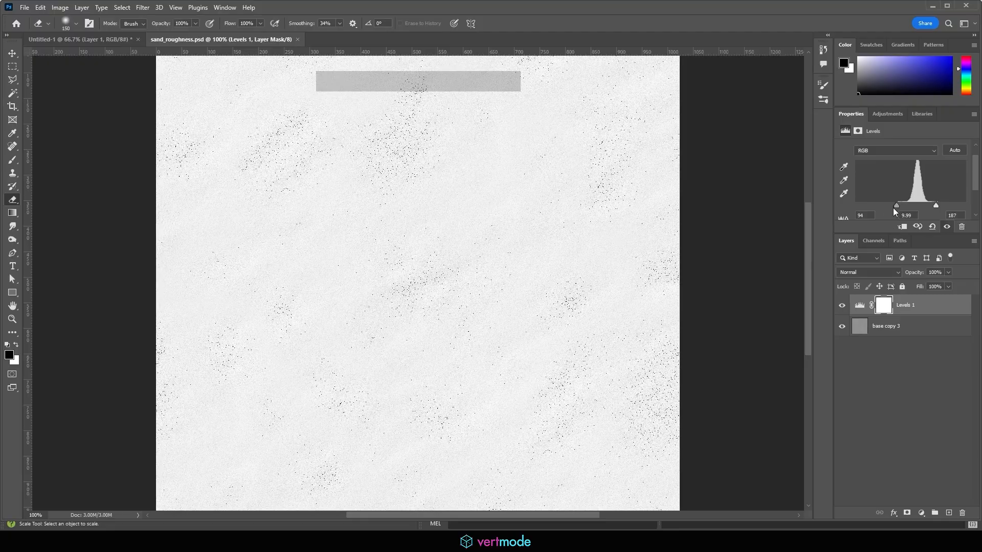
pyautogui.moveTo(896, 206); pyautogui.dragTo(965, 206)
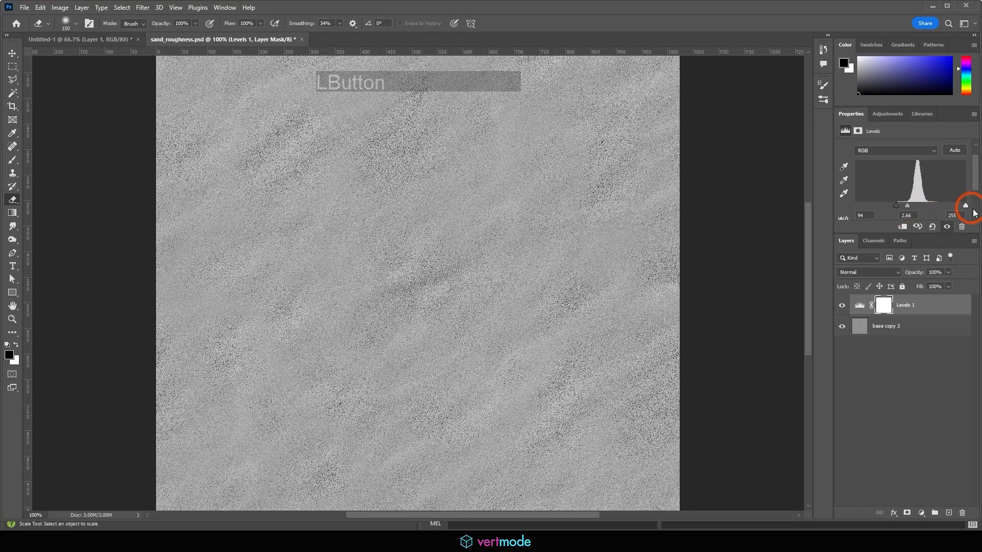
pyautogui.click(906, 204)
pyautogui.moveTo(894, 206); pyautogui.dragTo(862, 205)
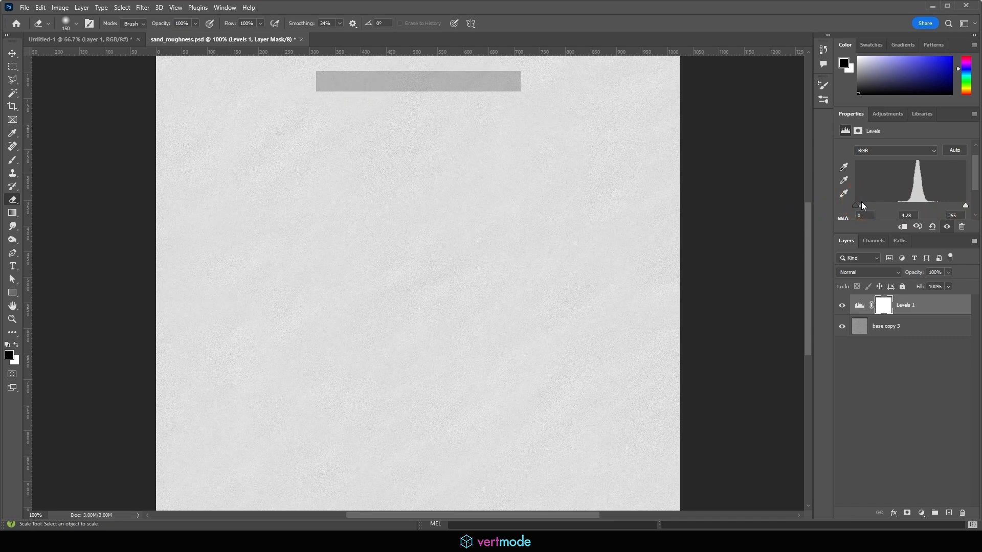
pyautogui.click(20, 7)
pyautogui.click(40, 119)
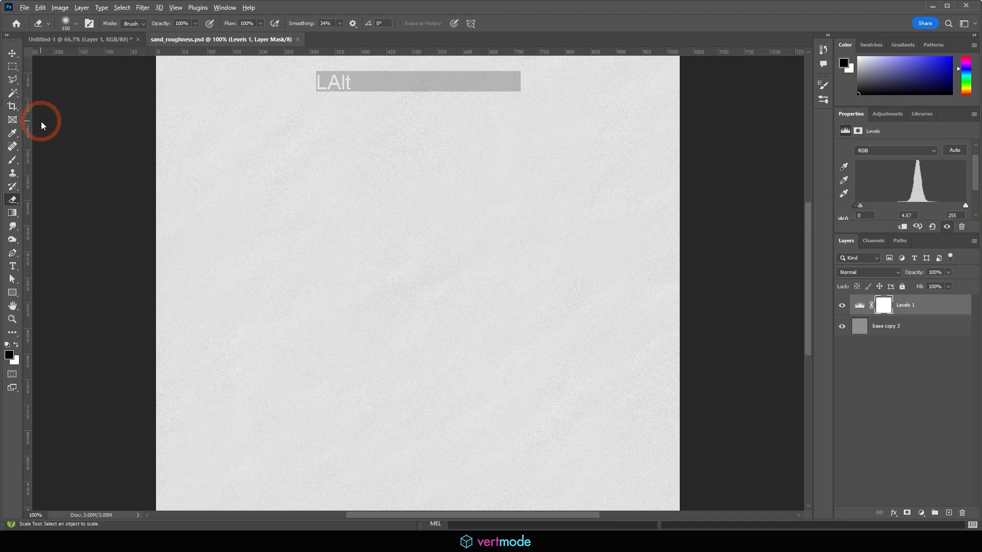
# Step: Switch to Maya, show the ground plane's sand_material attributes and examine the sand surface from a low angle
pyautogui.click(390, 541)
pyautogui.click(486, 259)
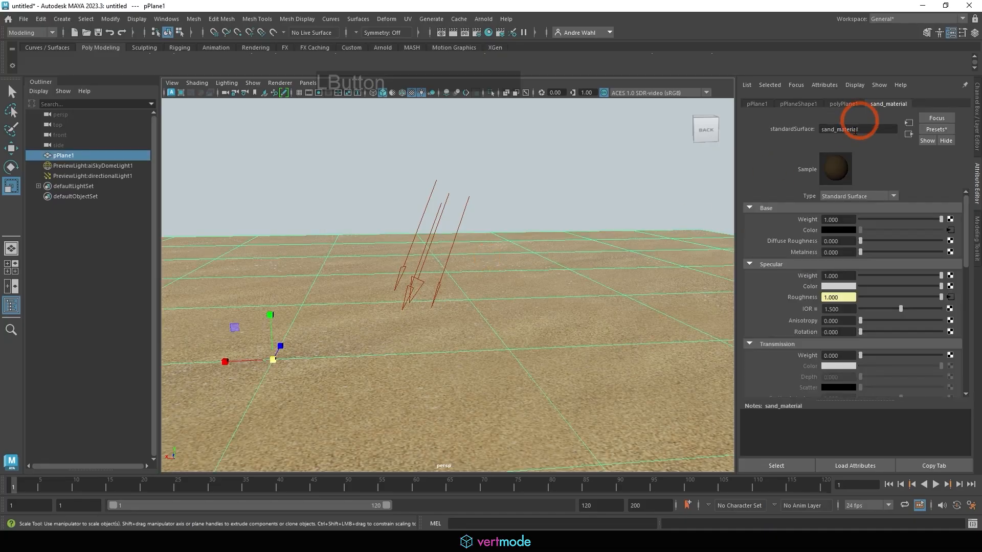
pyautogui.keyDown('ctrl'); pyautogui.click(603, 300); pyautogui.keyUp('ctrl')
pyautogui.keyDown('alt'); pyautogui.moveTo(603, 300); pyautogui.dragTo(550, 306); pyautogui.keyUp('alt')
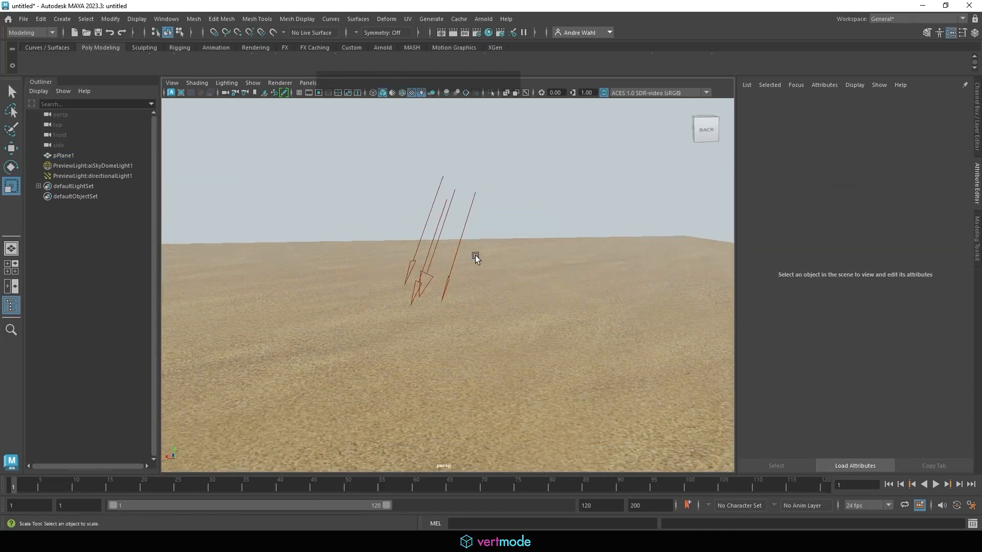
# Step: Rotate PreviewLight:directionalLight1 to about -70, 41 and 6 degrees to change the light direction over the sand
pyautogui.click(454, 246)
pyautogui.press('e')
pyautogui.click(464, 226)
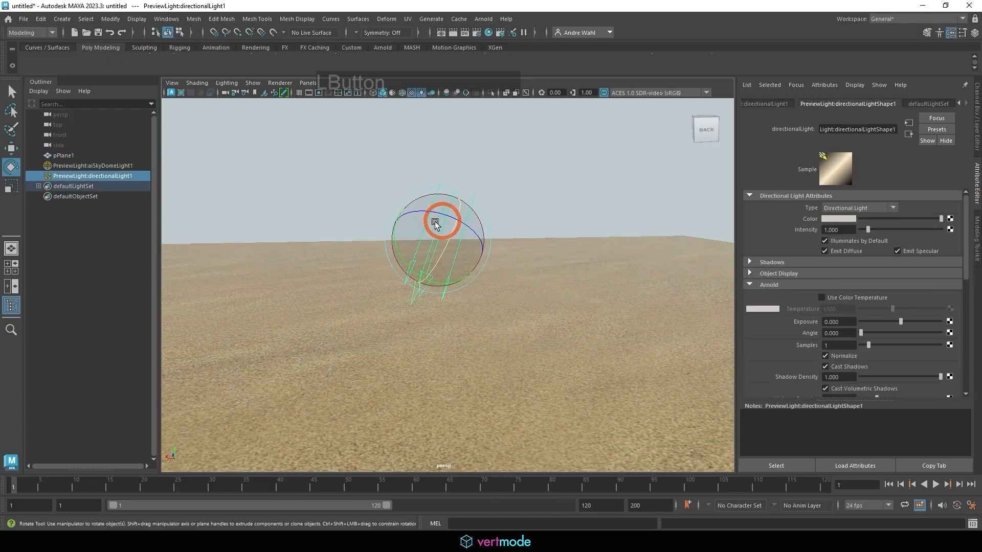
pyautogui.moveTo(438, 220); pyautogui.dragTo(473, 256)
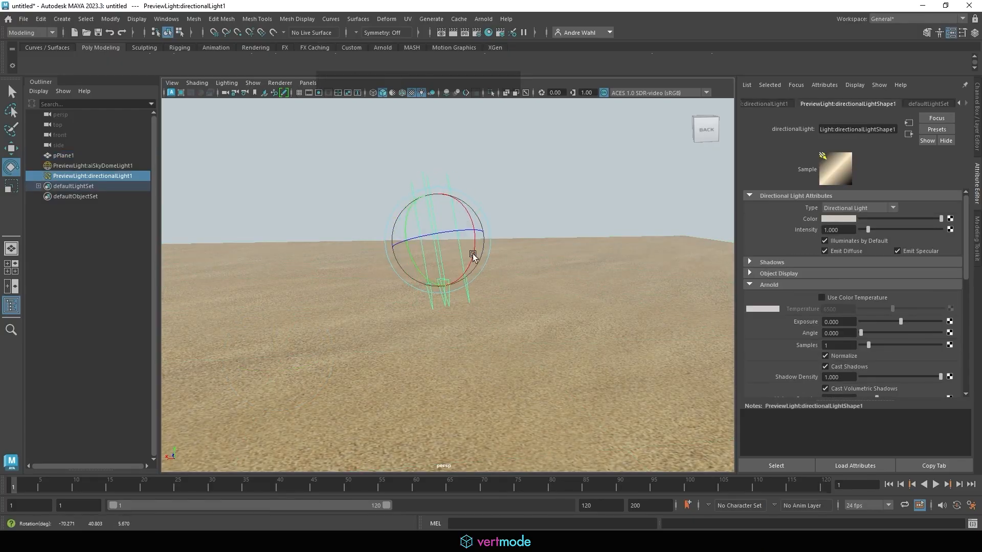
pyautogui.keyDown('alt'); pyautogui.moveTo(620, 282); pyautogui.dragTo(573, 280, button='right'); pyautogui.keyUp('alt')
pyautogui.keyDown('alt'); pyautogui.moveTo(572, 279); pyautogui.dragTo(528, 276); pyautogui.keyUp('alt')
# Step: Switch to Photoshop, set the Levels 1 black input to 93 and midtone to 9.99, and save sand_roughness.psd
pyautogui.hotkey('alt', 'Tab')
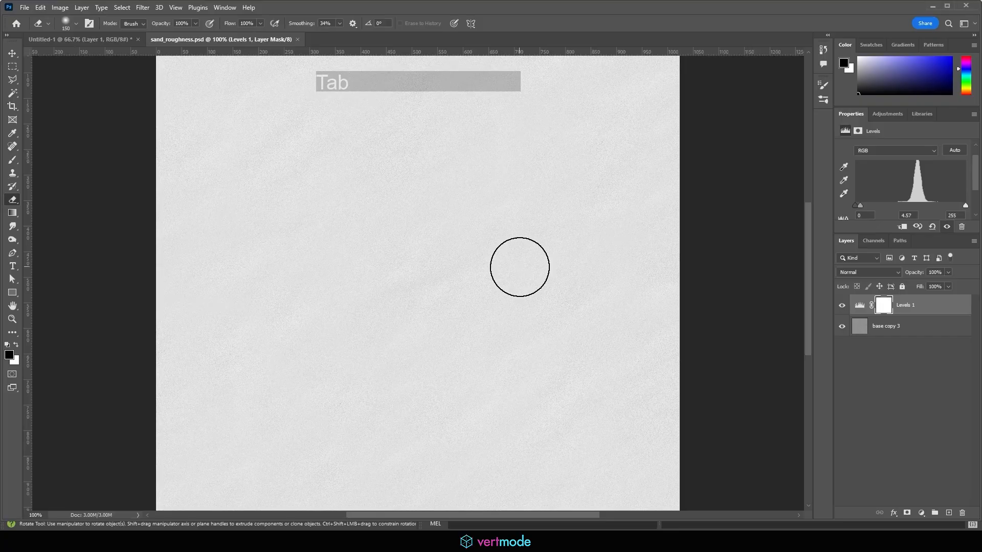
pyautogui.moveTo(861, 205); pyautogui.dragTo(893, 207)
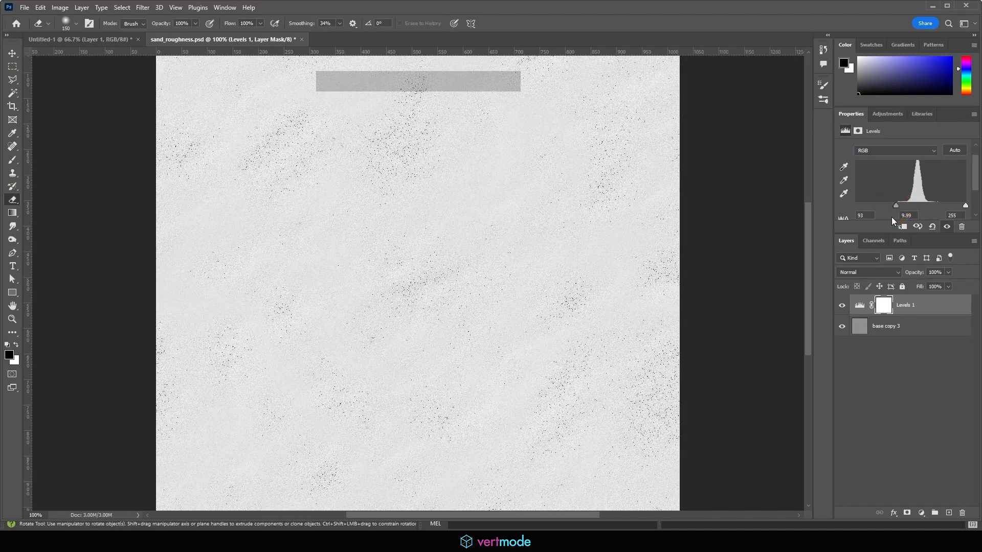
pyautogui.click(24, 7)
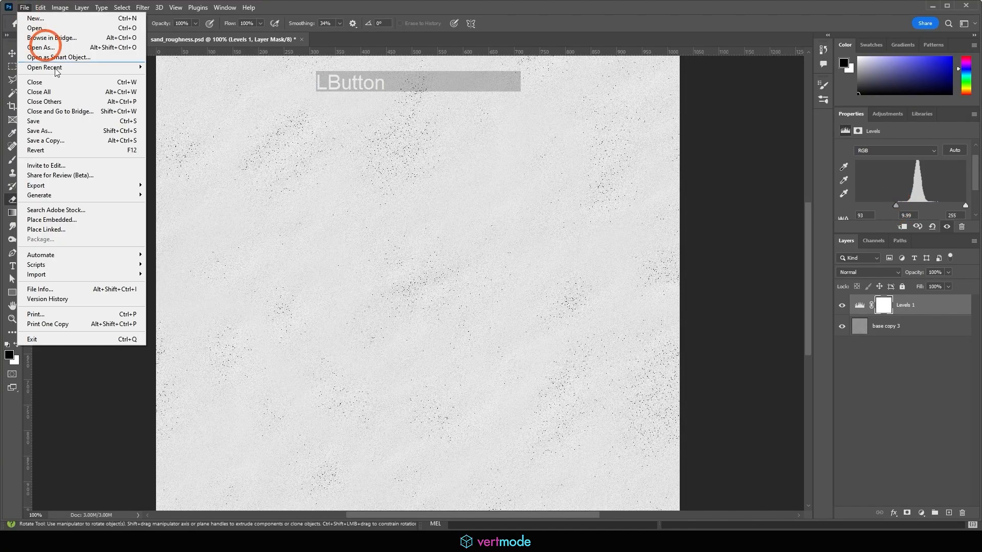
pyautogui.click(46, 125)
# Step: Switch to Maya, show sand_material on the ground plane and examine the sand with the saved roughness texture
pyautogui.hotkey('alt', 'Tab')
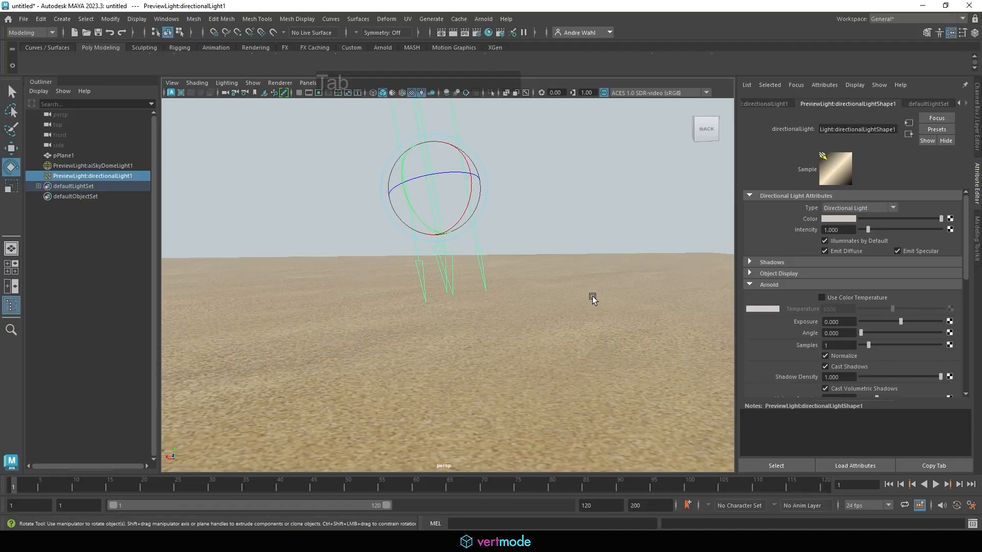
pyautogui.click(592, 296)
pyautogui.click(886, 105)
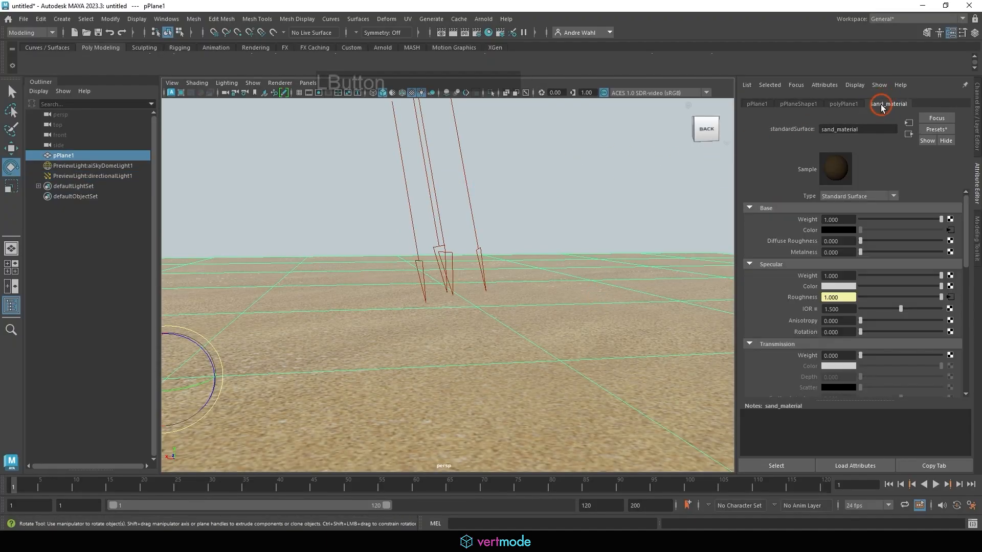
pyautogui.click(646, 309)
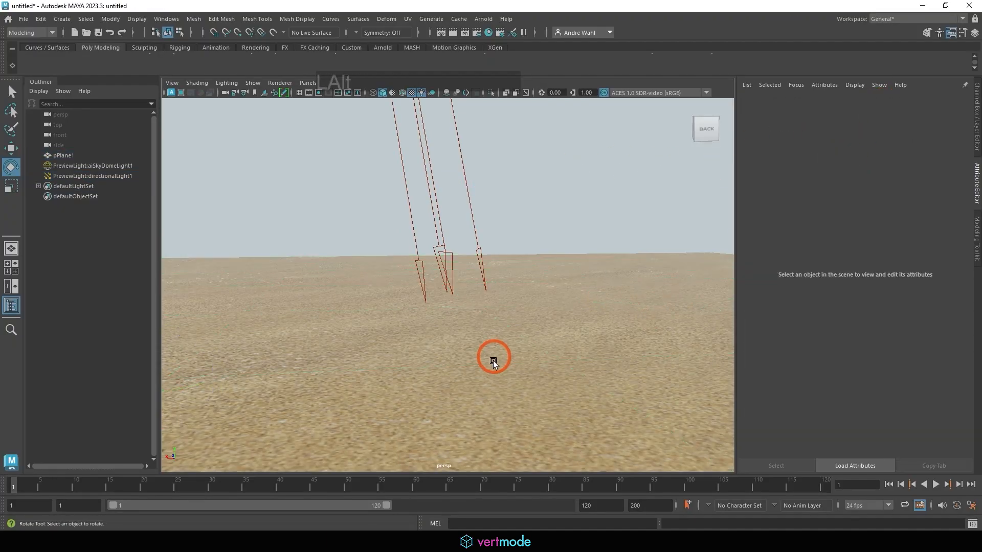
# Step: Rotate PreviewLight:directionalLight1 to a new light direction and examine the sand surface from a low angle
pyautogui.keyDown('alt'); pyautogui.moveTo(493, 355); pyautogui.dragTo(497, 346, button='middle'); pyautogui.keyUp('alt')
pyautogui.keyDown('alt'); pyautogui.moveTo(497, 346); pyautogui.dragTo(561, 276); pyautogui.keyUp('alt')
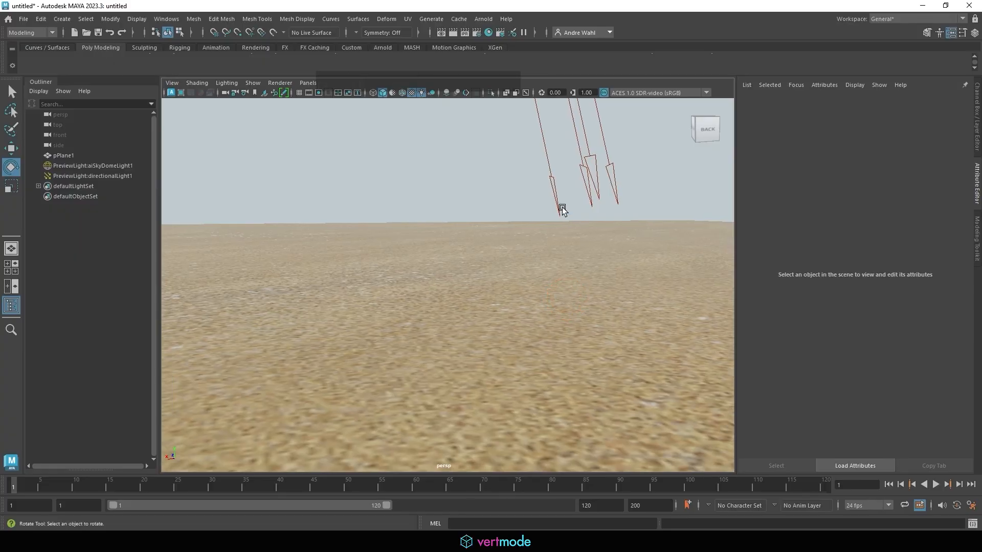
pyautogui.click(591, 169)
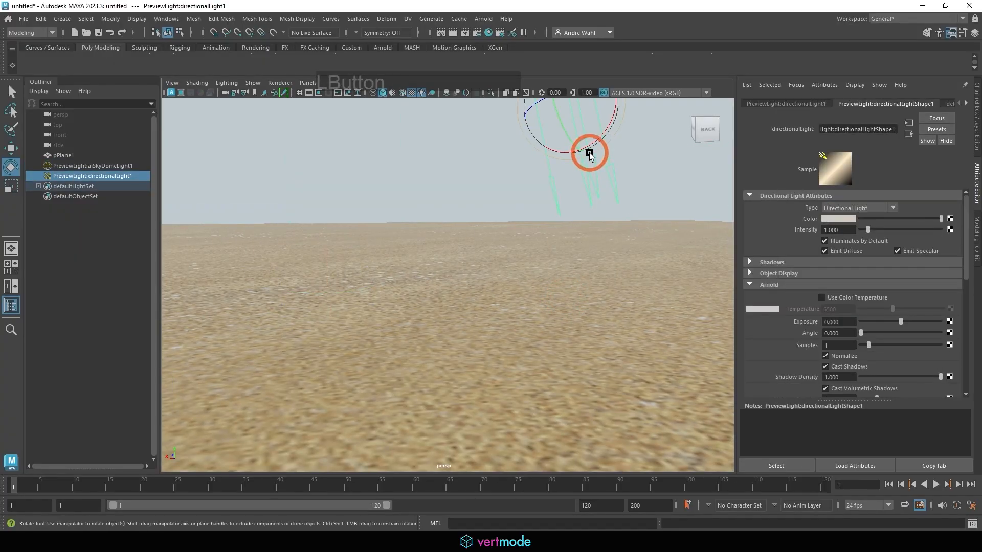
pyautogui.moveTo(587, 153); pyautogui.dragTo(601, 210)
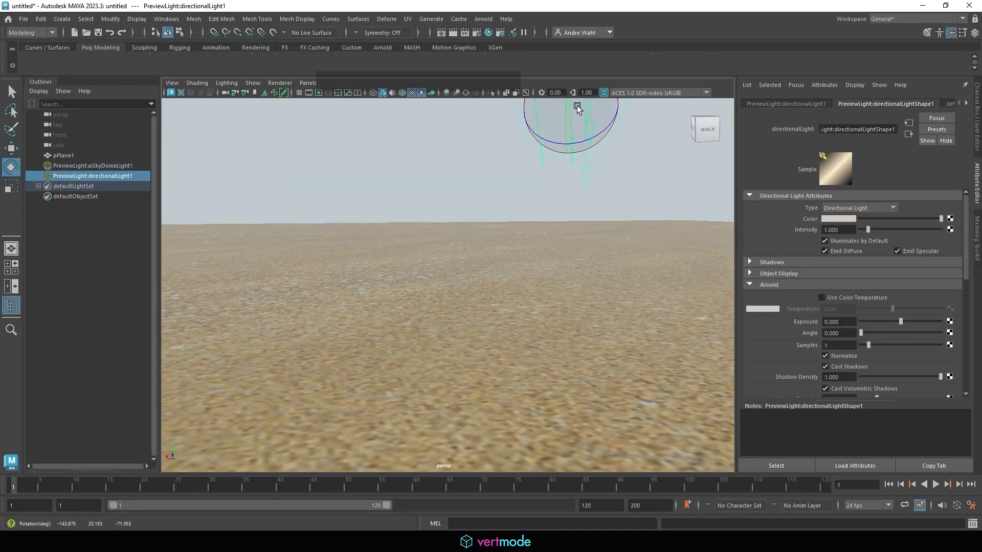
pyautogui.moveTo(585, 149)
pyautogui.keyDown('alt'); pyautogui.mouseDown()
pyautogui.moveTo(596, 170)
pyautogui.moveTo(450, 171)
pyautogui.moveTo(491, 202)
pyautogui.moveTo(491, 190)
pyautogui.moveTo(526, 185)
pyautogui.mouseUp(); pyautogui.keyUp('alt')
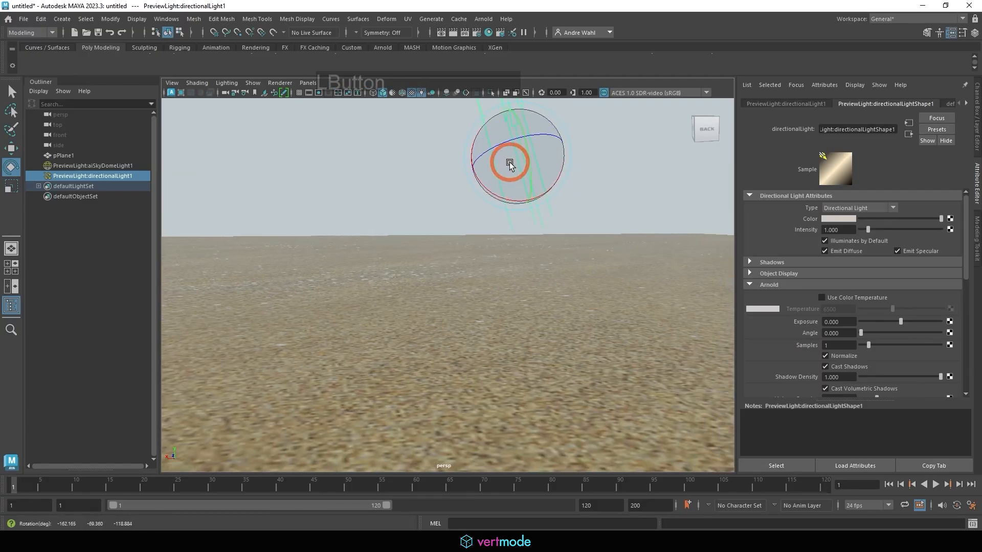
pyautogui.keyDown('alt'); pyautogui.moveTo(438, 249); pyautogui.dragTo(469, 253); pyautogui.keyUp('alt')
pyautogui.moveTo(614, 193); pyautogui.dragTo(474, 228)
pyautogui.moveTo(364, 169); pyautogui.dragTo(385, 174)
pyautogui.moveTo(305, 191); pyautogui.dragTo(353, 199)
pyautogui.keyDown('alt'); pyautogui.moveTo(548, 259); pyautogui.dragTo(578, 252); pyautogui.keyUp('alt')
# Step: Switch to Photoshop, set the Levels 1 midtone input to 6.08 and save sand_roughness.psd
pyautogui.hotkey('alt', 'Tab')
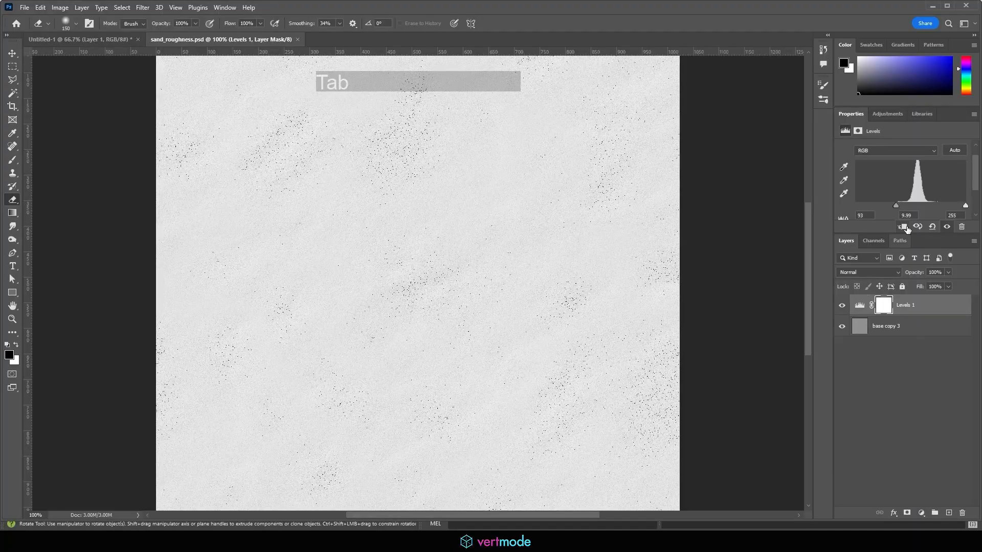
pyautogui.moveTo(899, 203); pyautogui.dragTo(898, 207)
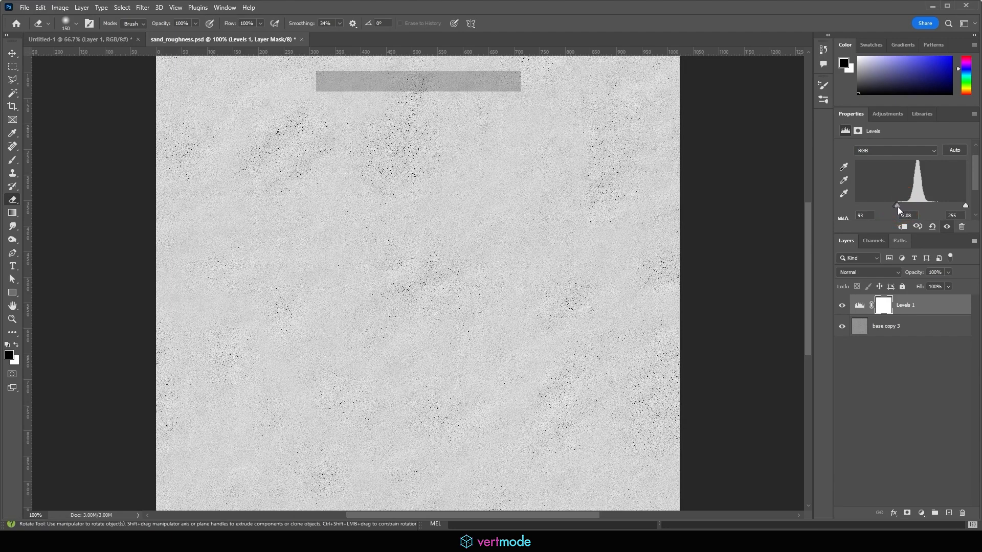
pyautogui.click(24, 7)
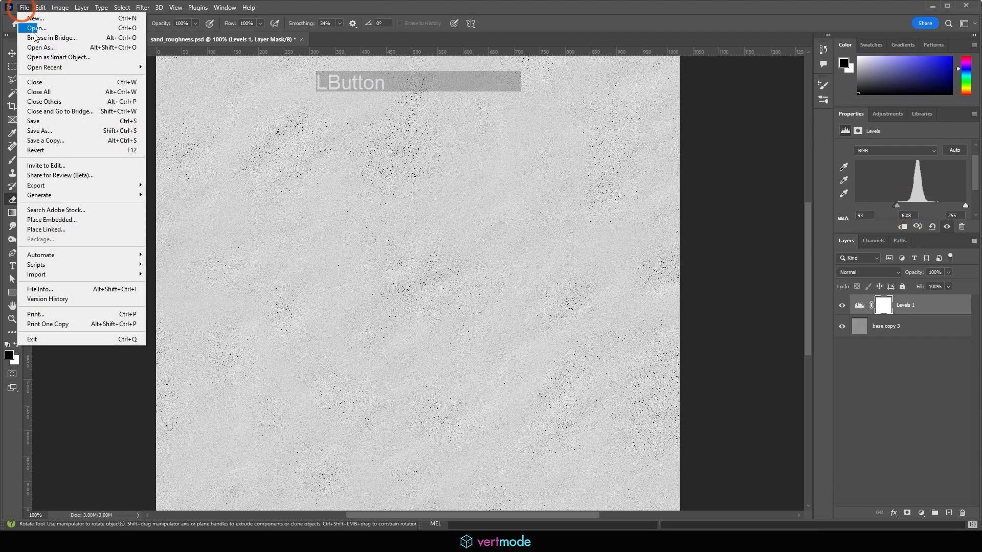
pyautogui.click(43, 122)
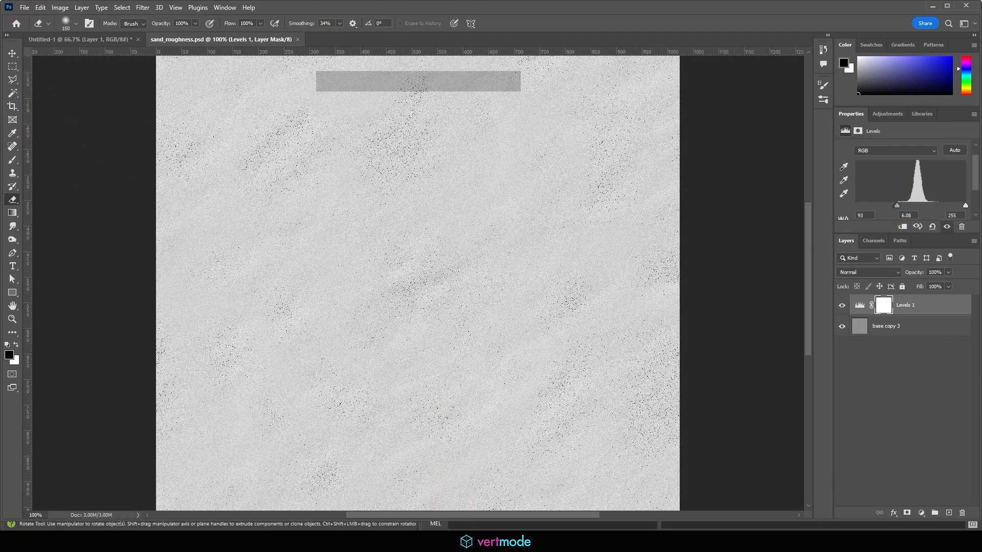
# Step: Switch to Maya, show the ground plane's sand_material attributes and orbit around the sand to examine its roughness
pyautogui.hotkey('alt', 'Tab')
pyautogui.click(428, 318)
pyautogui.click(677, 281)
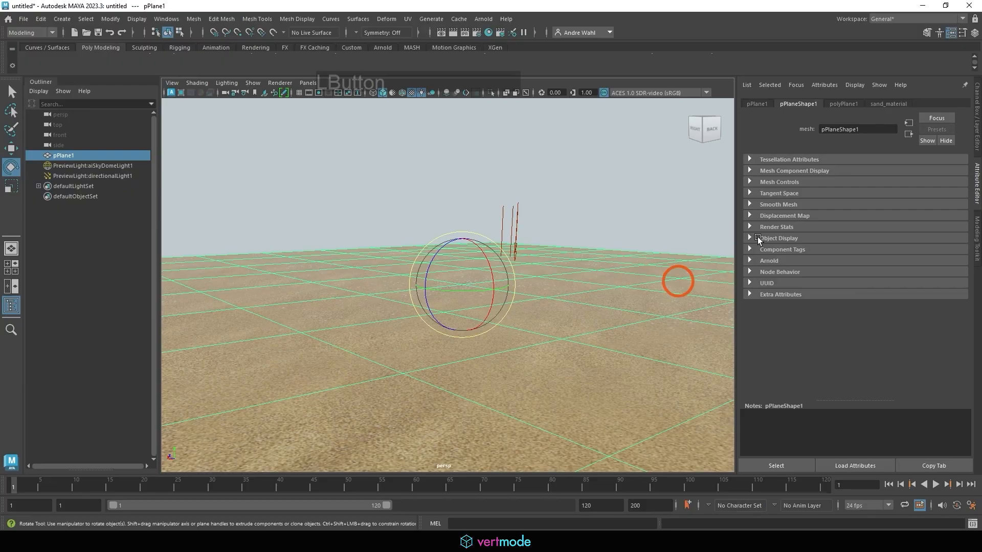
pyautogui.click(890, 105)
pyautogui.click(588, 225)
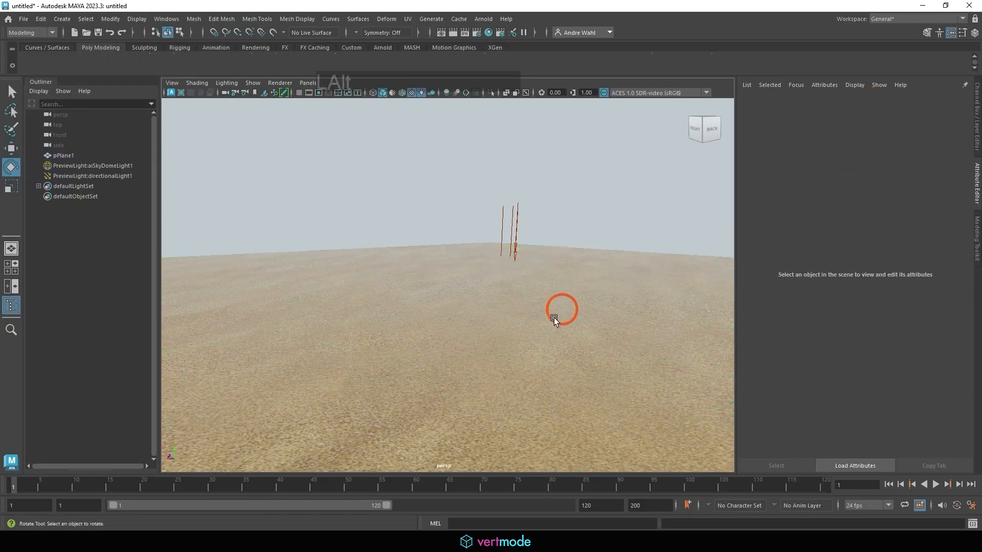
pyautogui.keyDown('alt'); pyautogui.moveTo(548, 313); pyautogui.dragTo(436, 336); pyautogui.keyUp('alt')
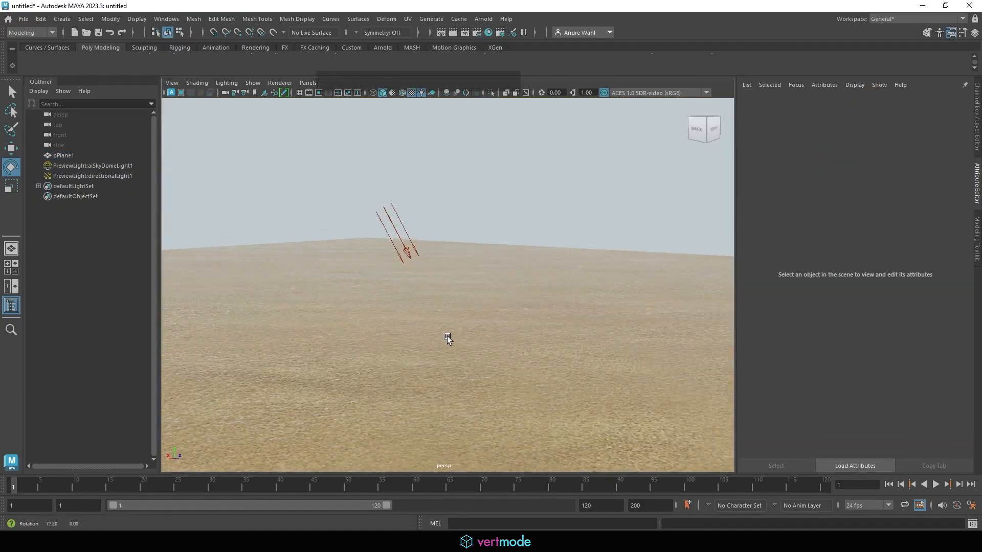
pyautogui.keyDown('alt'); pyautogui.moveTo(447, 338); pyautogui.dragTo(533, 361, button='right'); pyautogui.keyUp('alt')
pyautogui.keyDown('alt'); pyautogui.moveTo(533, 361); pyautogui.dragTo(530, 361); pyautogui.keyUp('alt')
# Step: Switch to Photoshop, lower the Levels 1 midtone input to 4.08 and save sand_roughness.psd
pyautogui.hotkey('alt', 'Tab')
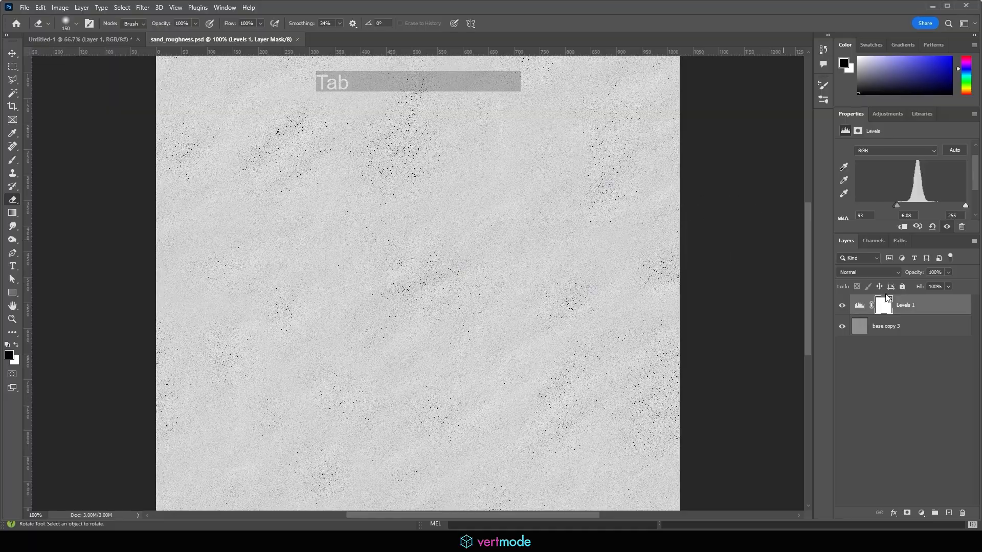
pyautogui.moveTo(898, 205); pyautogui.dragTo(900, 209)
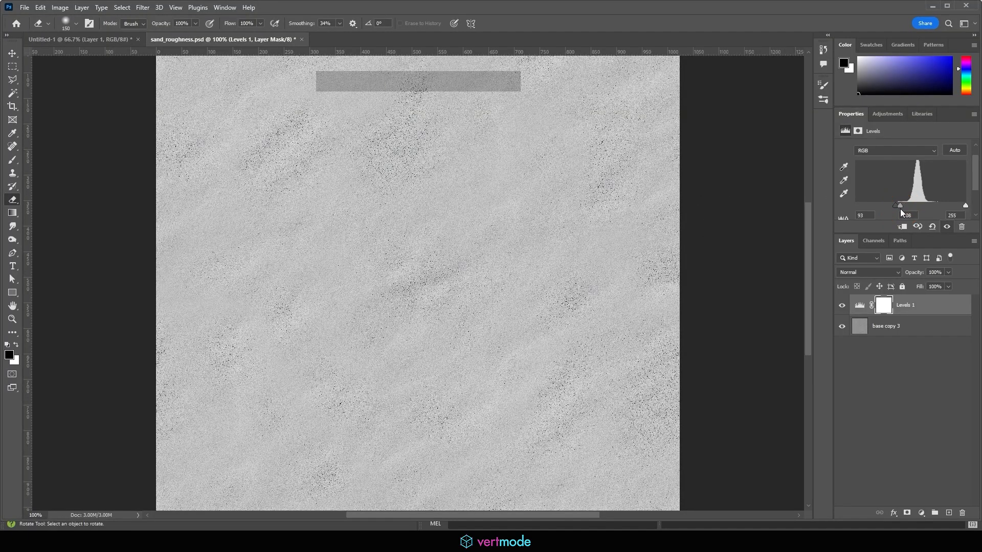
pyautogui.click(25, 8)
pyautogui.click(39, 114)
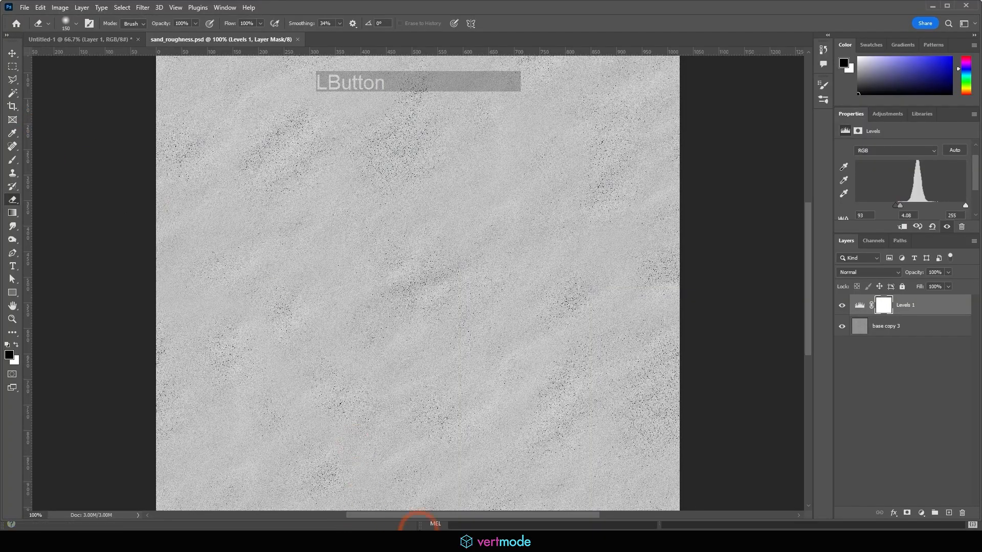
# Step: Switch to Maya, show sand_material on the ground plane and examine the sand toward the horizon at close range
pyautogui.click(416, 524)
pyautogui.click(519, 280)
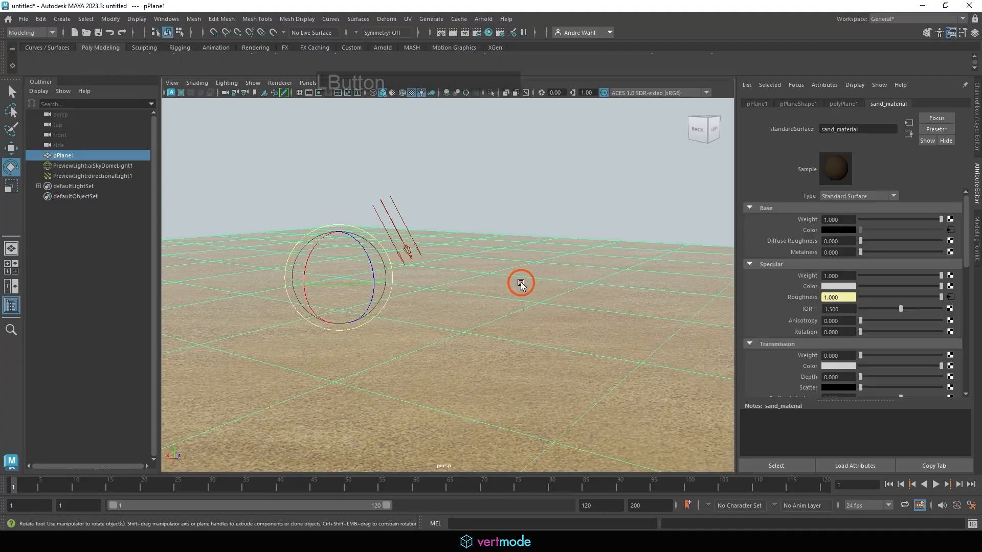
pyautogui.click(848, 171)
pyautogui.keyDown('ctrl'); pyautogui.click(575, 284); pyautogui.keyUp('ctrl')
pyautogui.moveTo(575, 284)
pyautogui.keyDown('alt'); pyautogui.mouseDown()
pyautogui.moveTo(551, 293)
pyautogui.moveTo(558, 315)
pyautogui.moveTo(559, 284)
pyautogui.mouseUp(); pyautogui.keyUp('alt')
pyautogui.keyDown('alt'); pyautogui.moveTo(558, 285); pyautogui.dragTo(416, 296, button='right'); pyautogui.keyUp('alt')
pyautogui.keyDown('alt'); pyautogui.moveTo(416, 296); pyautogui.dragTo(447, 308); pyautogui.keyUp('alt')
pyautogui.keyDown('alt'); pyautogui.moveTo(447, 308); pyautogui.dragTo(490, 341, button='right'); pyautogui.keyUp('alt')
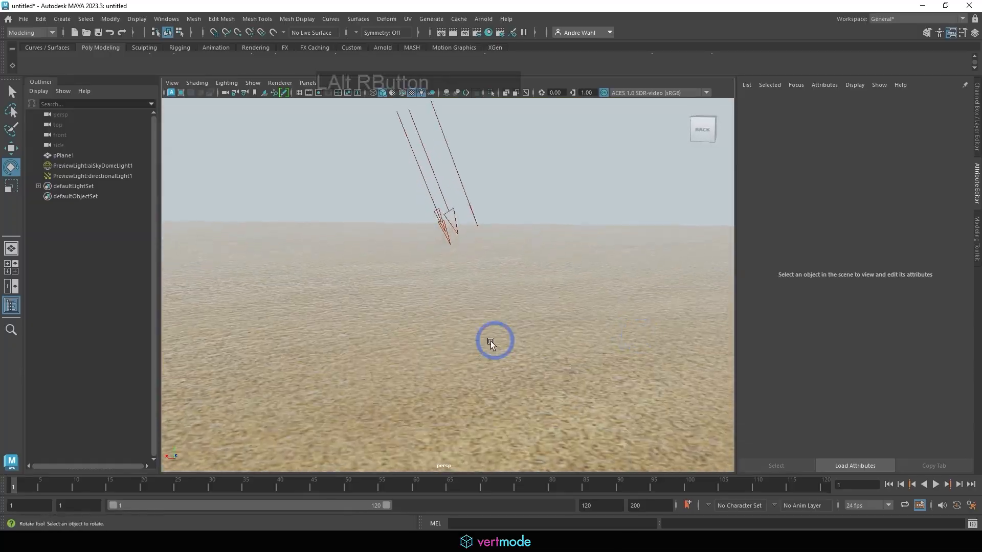
# Step: Examine the sand surface from the sides, from above and from a distance
pyautogui.keyDown('alt'); pyautogui.moveTo(490, 342); pyautogui.dragTo(428, 345); pyautogui.keyUp('alt')
pyautogui.keyDown('alt'); pyautogui.moveTo(428, 346); pyautogui.dragTo(405, 342, button='middle'); pyautogui.keyUp('alt')
pyautogui.keyDown('alt'); pyautogui.moveTo(406, 343); pyautogui.dragTo(528, 344); pyautogui.keyUp('alt')
pyautogui.keyDown('alt'); pyautogui.moveTo(529, 345); pyautogui.dragTo(499, 335, button='right'); pyautogui.keyUp('alt')
pyautogui.keyDown('alt'); pyautogui.moveTo(499, 335); pyautogui.dragTo(537, 373); pyautogui.keyUp('alt')
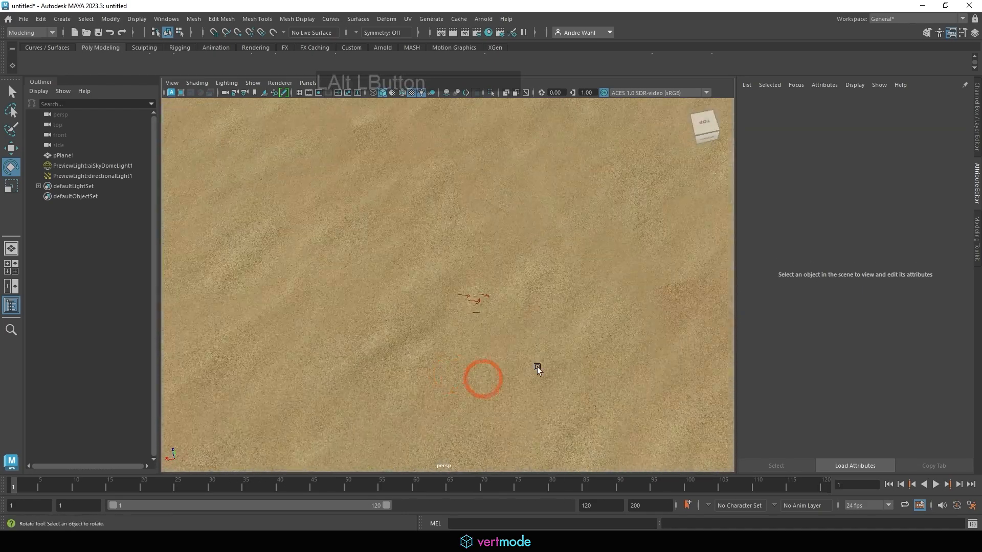
pyautogui.keyDown('alt'); pyautogui.moveTo(390, 345); pyautogui.dragTo(409, 346, button='right'); pyautogui.keyUp('alt')
pyautogui.keyDown('alt'); pyautogui.moveTo(409, 346); pyautogui.dragTo(312, 295); pyautogui.keyUp('alt')
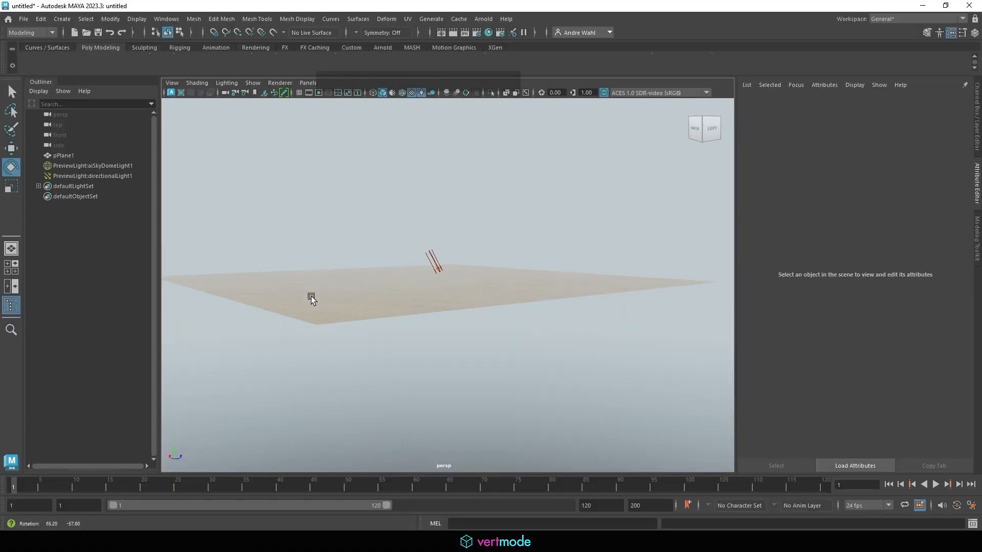
pyautogui.keyDown('alt'); pyautogui.moveTo(309, 296); pyautogui.dragTo(523, 324, button='right'); pyautogui.keyUp('alt')
pyautogui.keyDown('alt'); pyautogui.moveTo(523, 324); pyautogui.dragTo(490, 390); pyautogui.keyUp('alt')
# Step: Switch to Photoshop, set the Levels 1 black input to 98 and midtone to 9.99, and save sand_roughness.psd
pyautogui.moveTo(897, 204); pyautogui.dragTo(897, 207)
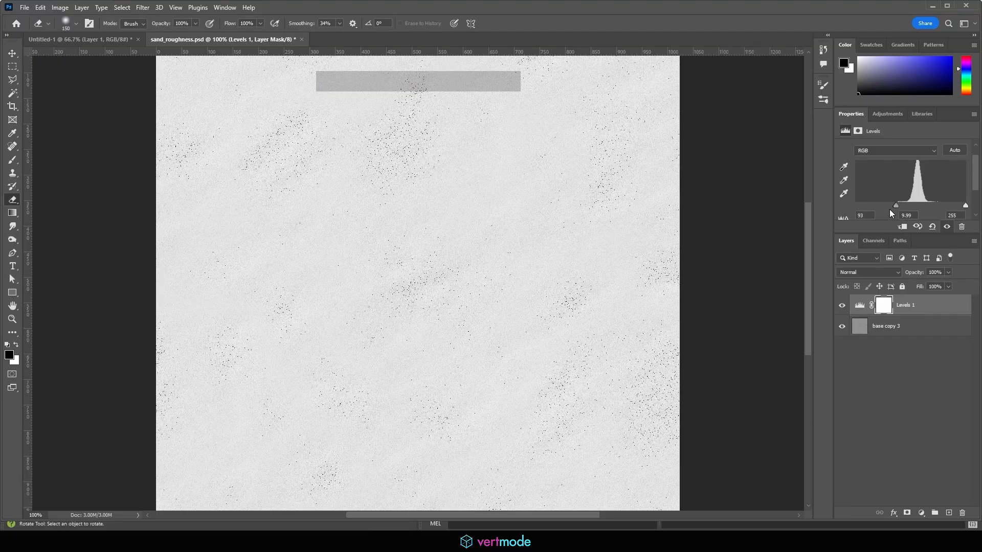
pyautogui.moveTo(895, 204); pyautogui.dragTo(898, 206)
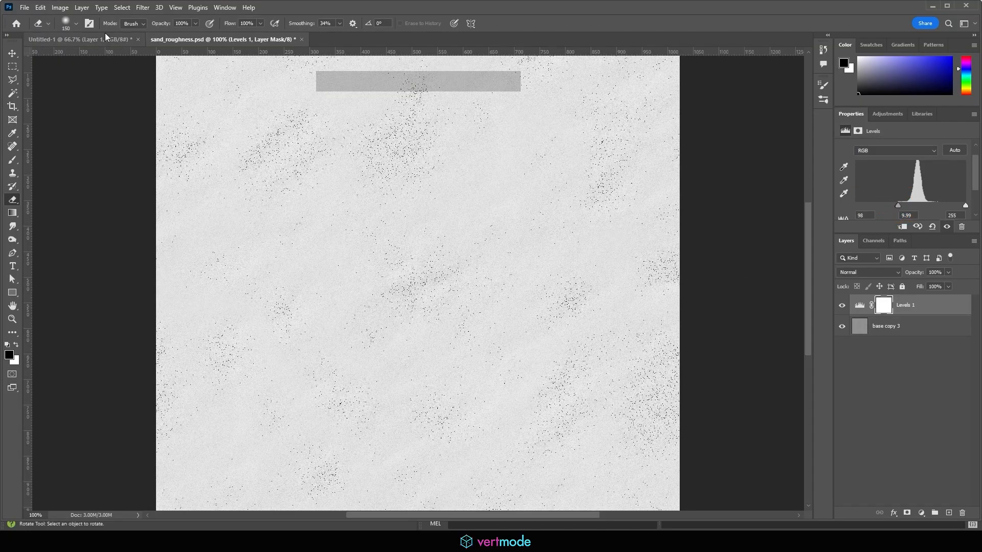
pyautogui.moveTo(24, 7); pyautogui.dragTo(47, 129)
pyautogui.click(46, 125)
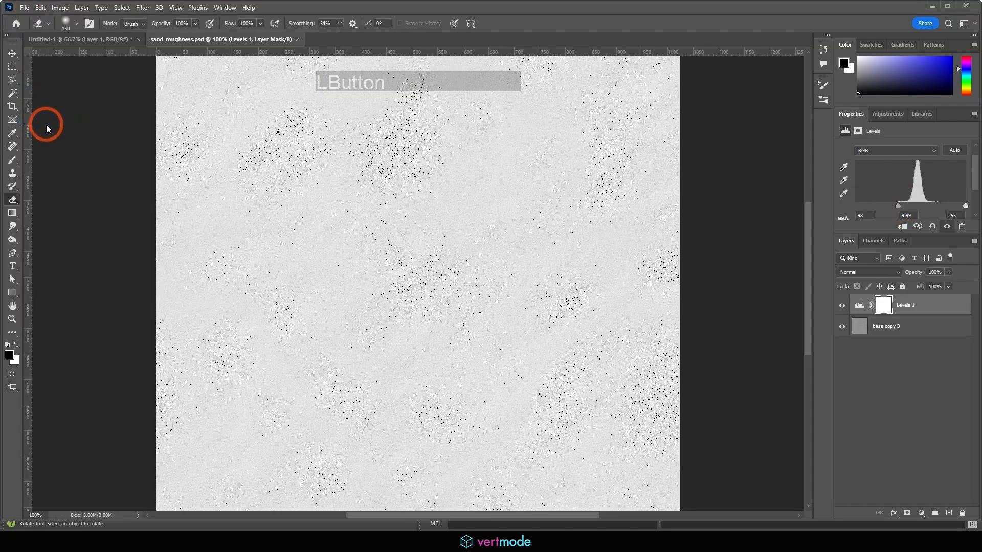
# Step: Switch to Maya, show the ground plane's sand_material and examine the updated roughness from above and at grazing angles
pyautogui.hotkey('alt', 'Tab')
pyautogui.click(536, 207)
pyautogui.click(848, 167)
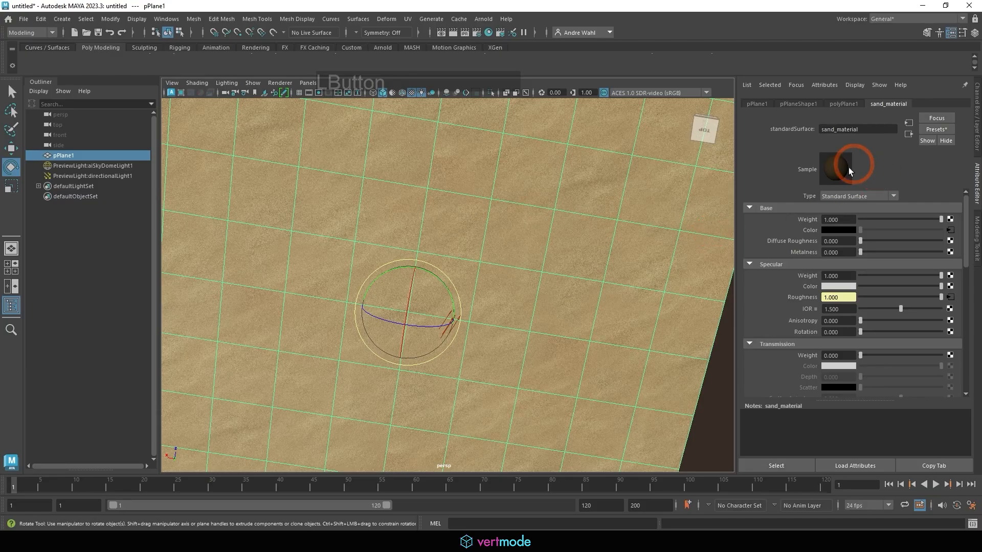
pyautogui.keyDown('alt'); pyautogui.moveTo(528, 236); pyautogui.dragTo(494, 251); pyautogui.keyUp('alt')
pyautogui.click(595, 251)
pyautogui.keyDown('alt'); pyautogui.moveTo(593, 256); pyautogui.dragTo(485, 268); pyautogui.keyUp('alt')
pyautogui.scroll(5, 501, 291)
pyautogui.keyDown('alt'); pyautogui.moveTo(486, 268); pyautogui.dragTo(548, 311, button='middle'); pyautogui.keyUp('alt')
pyautogui.keyDown('alt'); pyautogui.moveTo(548, 311); pyautogui.dragTo(635, 329, button='right'); pyautogui.keyUp('alt')
pyautogui.keyDown('alt'); pyautogui.moveTo(635, 329); pyautogui.dragTo(438, 321); pyautogui.keyUp('alt')
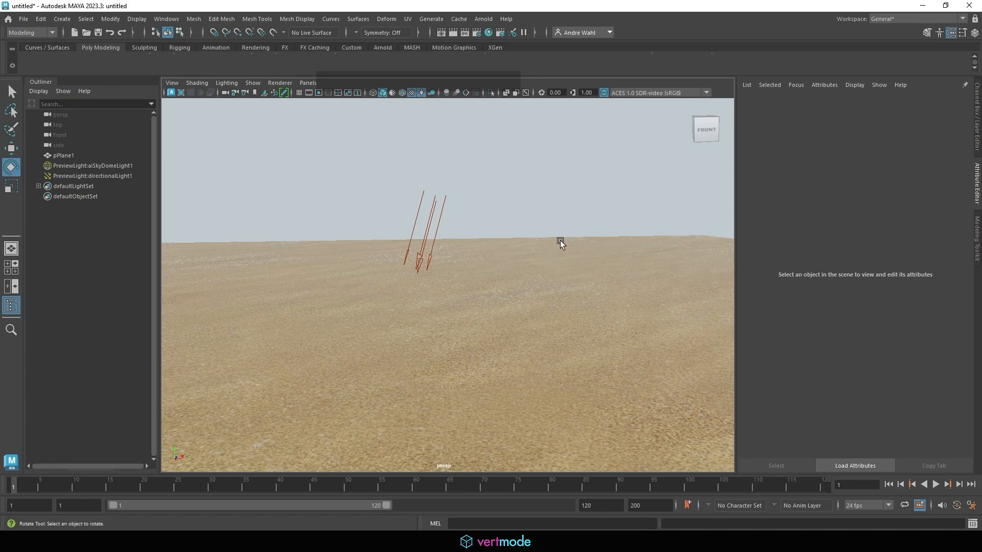
pyautogui.moveTo(514, 252)
pyautogui.keyDown('alt'); pyautogui.mouseDown()
pyautogui.moveTo(506, 254)
pyautogui.moveTo(515, 272)
pyautogui.moveTo(509, 237)
pyautogui.moveTo(519, 254)
pyautogui.mouseUp(); pyautogui.keyUp('alt')
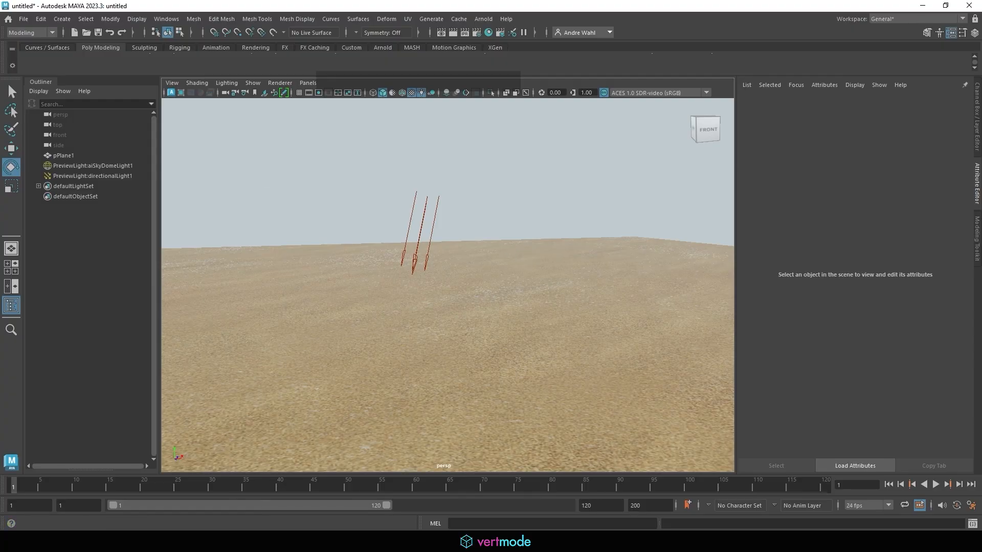
pyautogui.click(471, 232)
pyautogui.keyDown('alt'); pyautogui.moveTo(544, 271); pyautogui.dragTo(521, 321); pyautogui.keyUp('alt')
# Step: Select the ground plane, open Hypershade, select the place2dTexture1 node and move the window aside to uncover the viewport
pyautogui.click(526, 278)
pyautogui.click(373, 346)
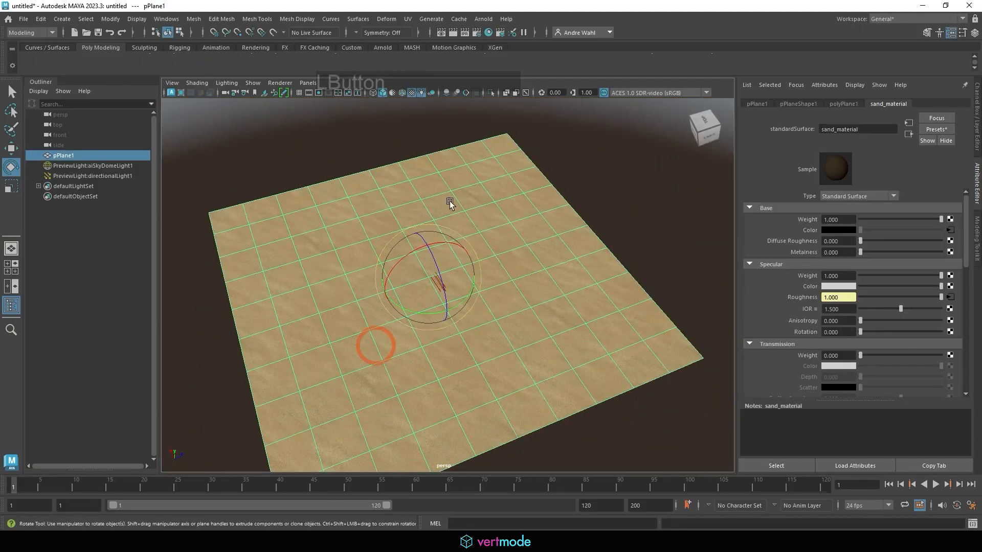
pyautogui.click(489, 32)
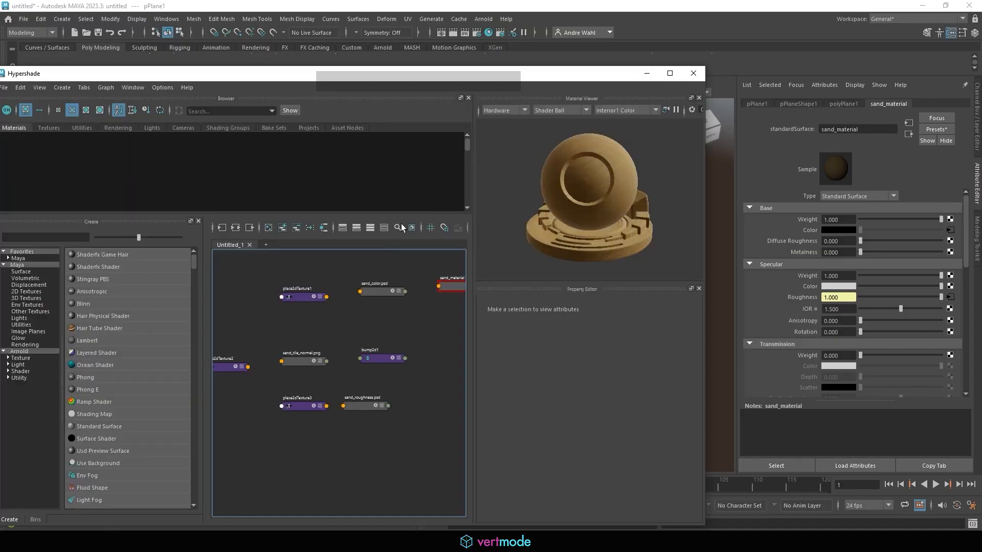
pyautogui.keyDown('alt'); pyautogui.moveTo(296, 315); pyautogui.dragTo(310, 322, button='right'); pyautogui.keyUp('alt')
pyautogui.moveTo(303, 308); pyautogui.dragTo(281, 316)
pyautogui.moveTo(591, 77); pyautogui.dragTo(121, 138)
# Step: Set place2dTexture1's Repeat UV to 1 and 1, and examine the sand color from a low angle
pyautogui.click(837, 285)
pyautogui.write('1')
pyautogui.moveTo(885, 287); pyautogui.dragTo(788, 284)
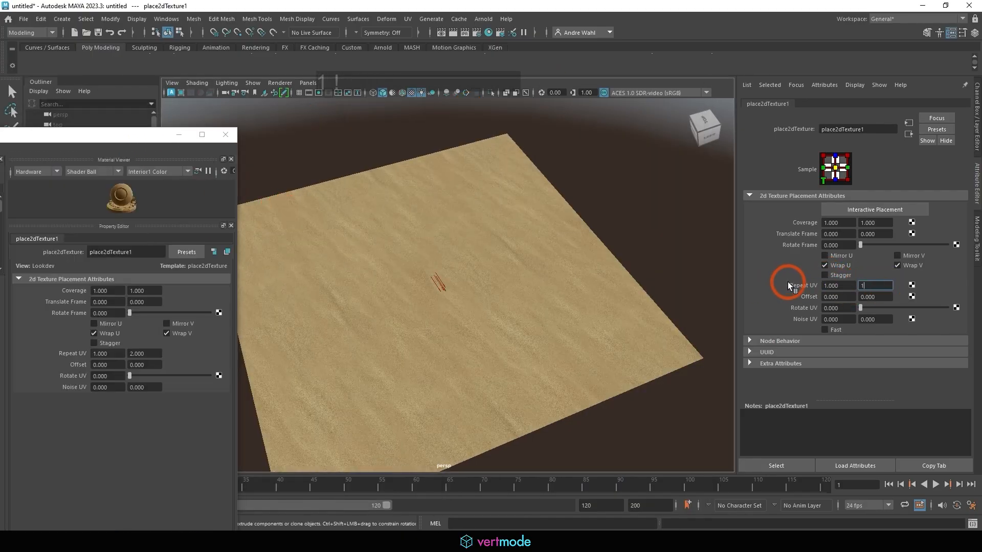
pyautogui.write('1')
pyautogui.press('Return')
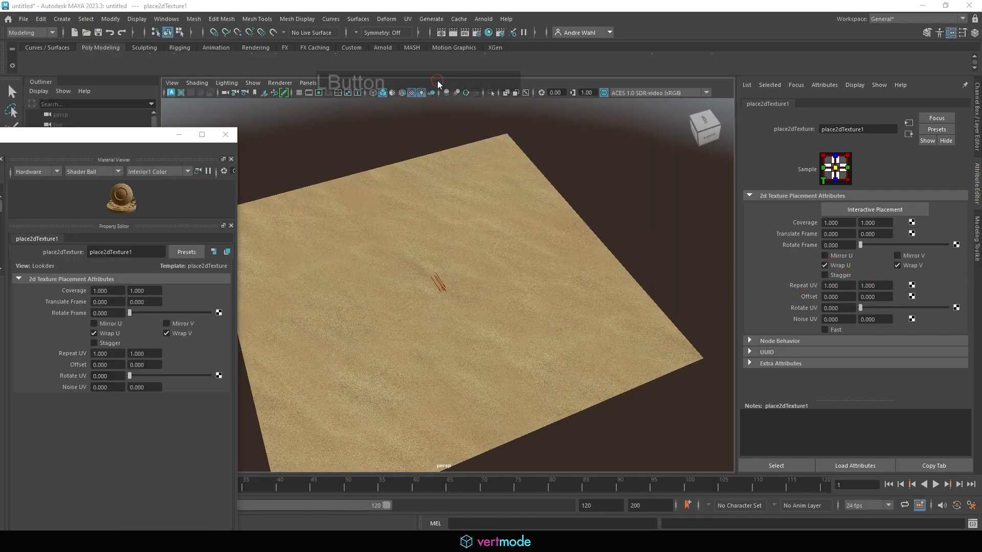
pyautogui.keyDown('alt'); pyautogui.moveTo(399, 265); pyautogui.dragTo(481, 264); pyautogui.keyUp('alt')
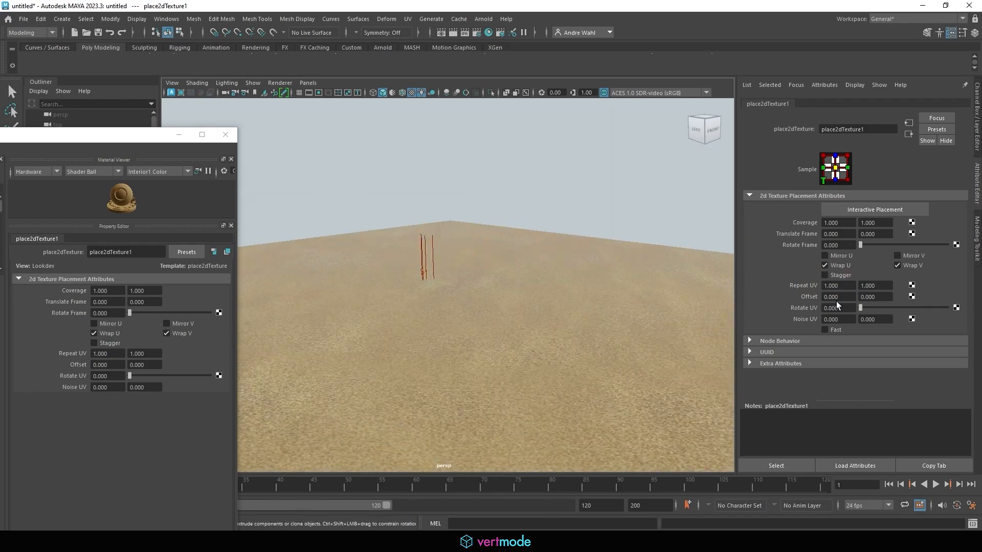
# Step: Set place2dTexture1's Repeat UV to 200 and 200, and examine the tiled sand color
pyautogui.doubleClick(837, 285)
pyautogui.write('200')
pyautogui.press('Tab')
pyautogui.write('2')
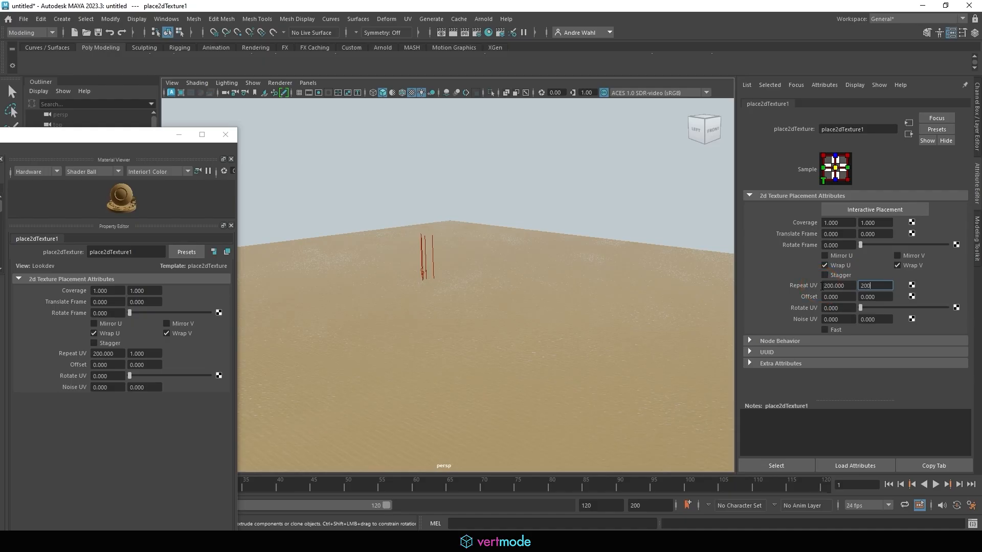
pyautogui.write('00')
pyautogui.press('Return')
pyautogui.keyDown('alt'); pyautogui.moveTo(578, 317); pyautogui.dragTo(810, 314); pyautogui.keyUp('alt')
# Step: Set place2dTexture1's Repeat UV to 20 and 20
pyautogui.moveTo(847, 284); pyautogui.dragTo(717, 283)
pyautogui.write('20')
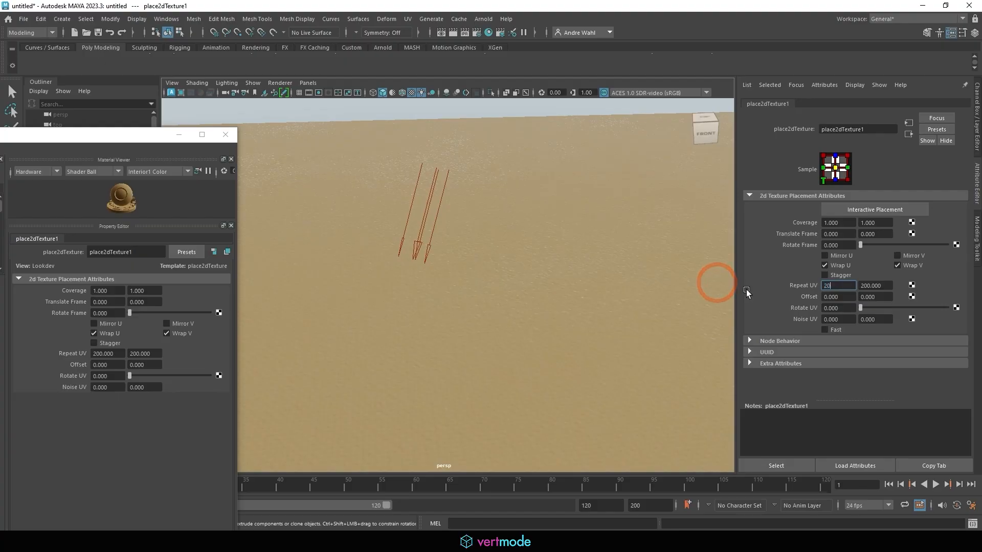
pyautogui.press('Return')
pyautogui.moveTo(882, 288); pyautogui.dragTo(859, 286)
pyautogui.write('20')
pyautogui.press('Return')
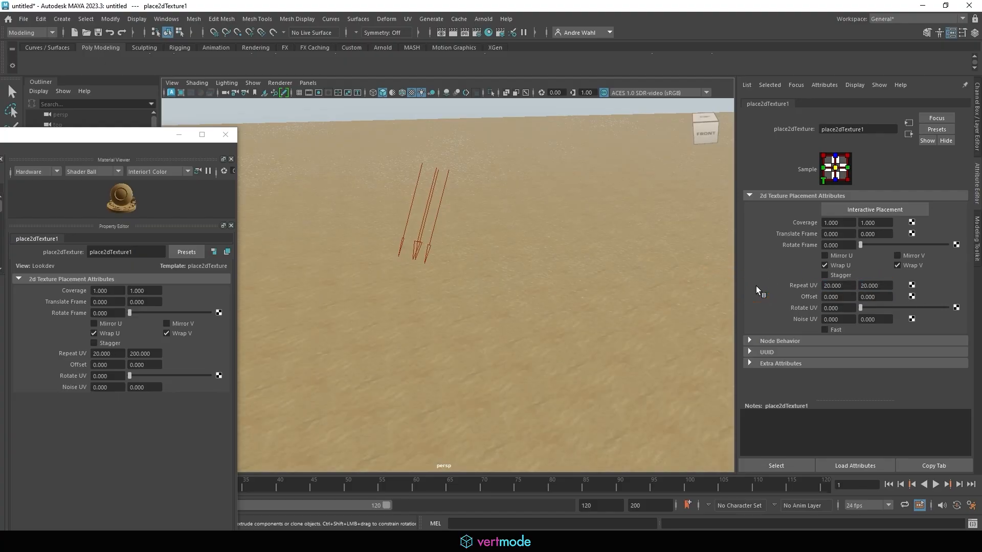
# Step: Set place2dTexture1's Repeat U to 5 and examine the sand tiling from several angles
pyautogui.keyDown('alt'); pyautogui.moveTo(563, 296); pyautogui.dragTo(568, 328); pyautogui.keyUp('alt')
pyautogui.click(873, 284)
pyautogui.moveTo(845, 285); pyautogui.dragTo(804, 283)
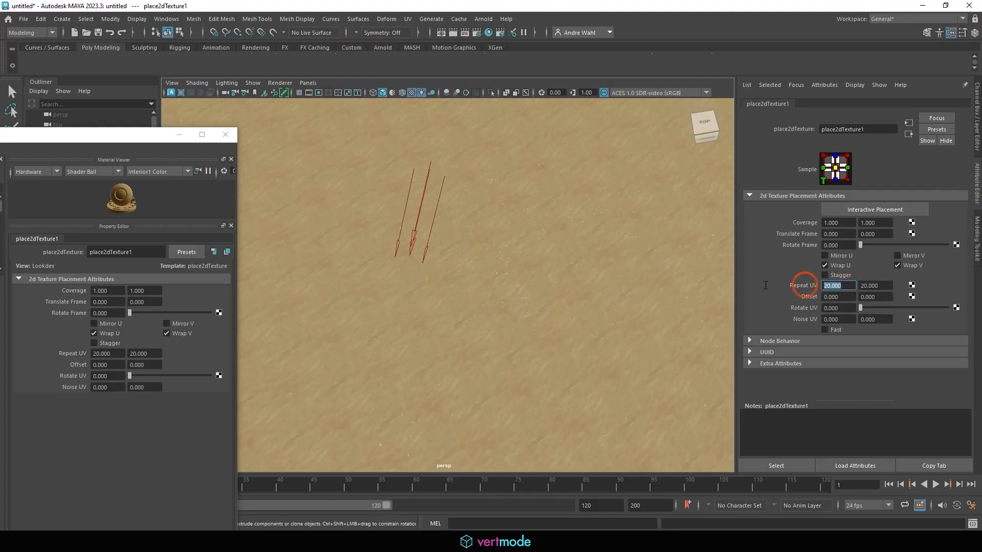
pyautogui.write('5')
pyautogui.press('Return')
pyautogui.keyDown('alt'); pyautogui.moveTo(657, 311); pyautogui.dragTo(640, 333); pyautogui.keyUp('alt')
pyautogui.keyDown('alt'); pyautogui.moveTo(640, 333); pyautogui.dragTo(726, 339, button='right'); pyautogui.keyUp('alt')
pyautogui.keyDown('alt'); pyautogui.moveTo(726, 339); pyautogui.dragTo(486, 297); pyautogui.keyUp('alt')
pyautogui.keyDown('alt'); pyautogui.moveTo(532, 323); pyautogui.dragTo(685, 329, button='right'); pyautogui.keyUp('alt')
pyautogui.keyDown('alt'); pyautogui.moveTo(568, 331); pyautogui.dragTo(531, 339); pyautogui.keyUp('alt')
# Step: Bring Hypershade back into view and rearrange the place2dTexture1, place2dTexture2 and sand_tile_normal.png nodes with both placement nodes stacked in one column
pyautogui.moveTo(30, 136); pyautogui.dragTo(359, 79)
pyautogui.keyDown('alt'); pyautogui.moveTo(264, 323); pyautogui.dragTo(288, 263, button='middle'); pyautogui.keyUp('alt')
pyautogui.keyDown('alt'); pyautogui.moveTo(252, 304); pyautogui.dragTo(138, 342, button='right'); pyautogui.keyUp('alt')
pyautogui.moveTo(164, 301); pyautogui.dragTo(109, 297)
pyautogui.click(97, 361)
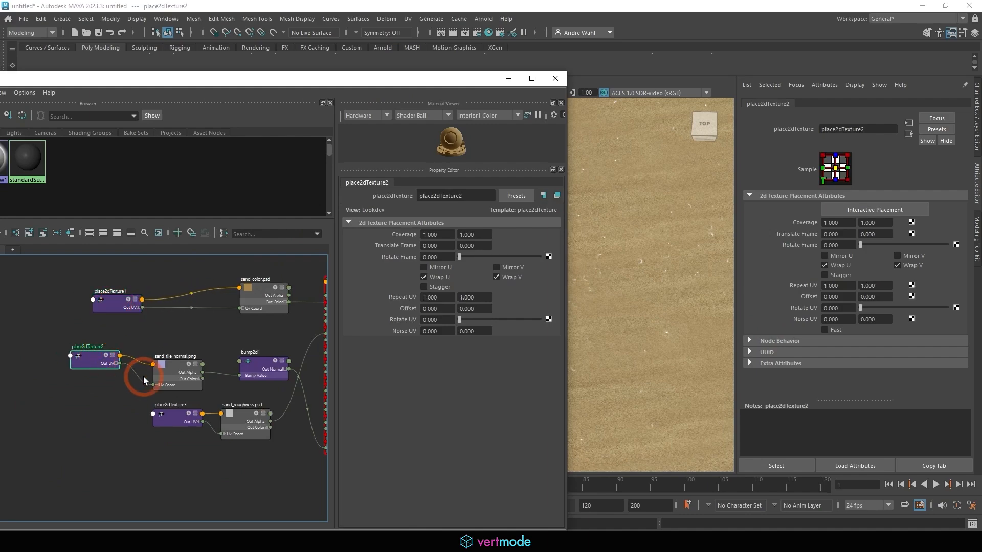
pyautogui.moveTo(169, 373); pyautogui.dragTo(193, 340)
pyautogui.moveTo(104, 360); pyautogui.dragTo(84, 355)
pyautogui.moveTo(117, 308); pyautogui.dragTo(76, 312)
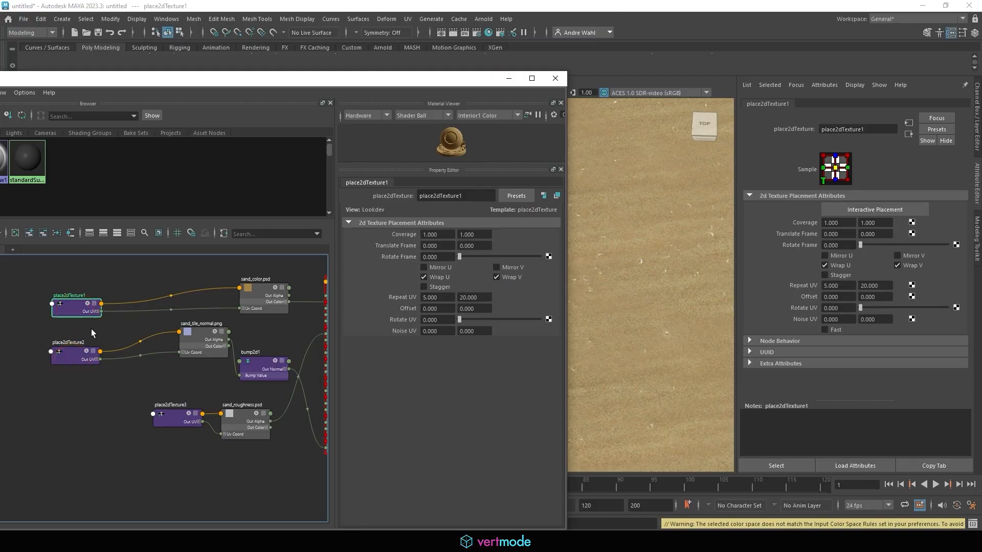
# Step: Spread the place2dTexture1 and place2dTexture2 nodes apart and set place2dTexture1's Repeat V to 5
pyautogui.moveTo(71, 362); pyautogui.dragTo(74, 371)
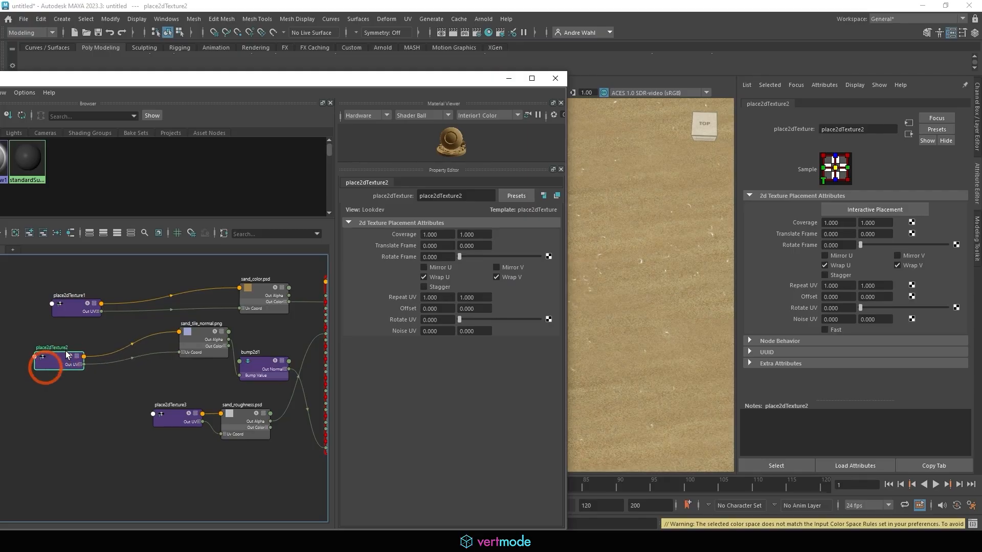
pyautogui.moveTo(77, 310); pyautogui.dragTo(78, 302)
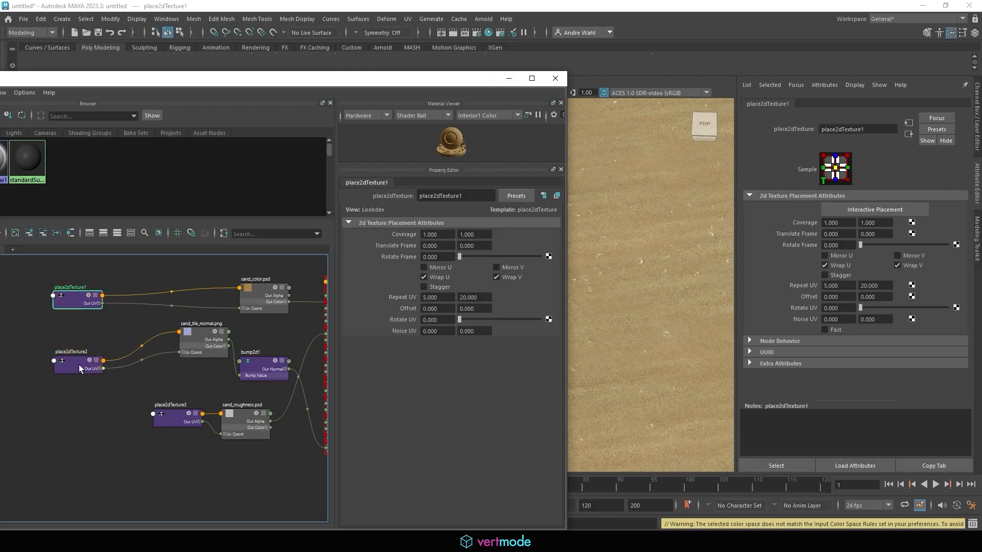
pyautogui.doubleClick(473, 297)
pyautogui.write('5')
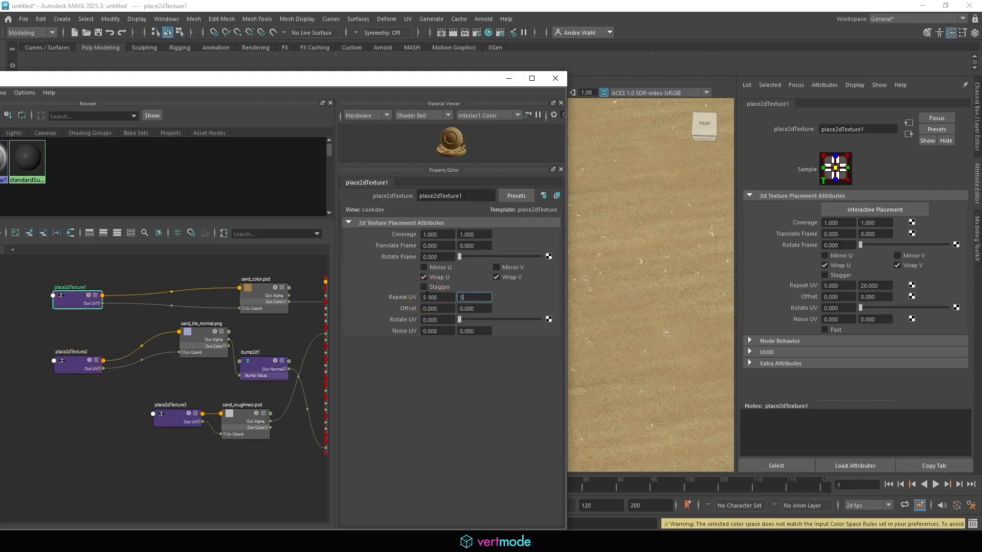
pyautogui.press('Return')
# Step: Set place2dTexture2's Repeat UV to 5 and 5
pyautogui.click(66, 367)
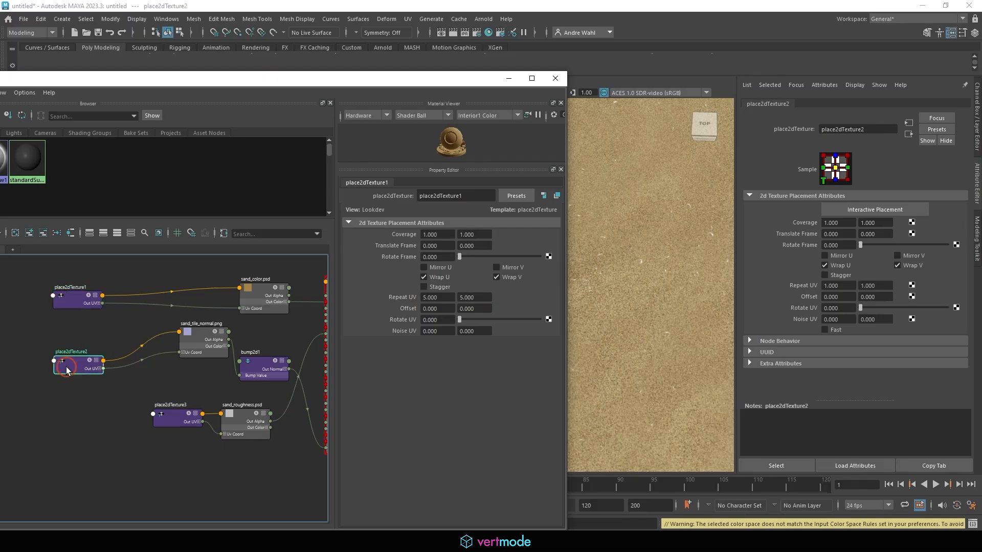
pyautogui.click(438, 297)
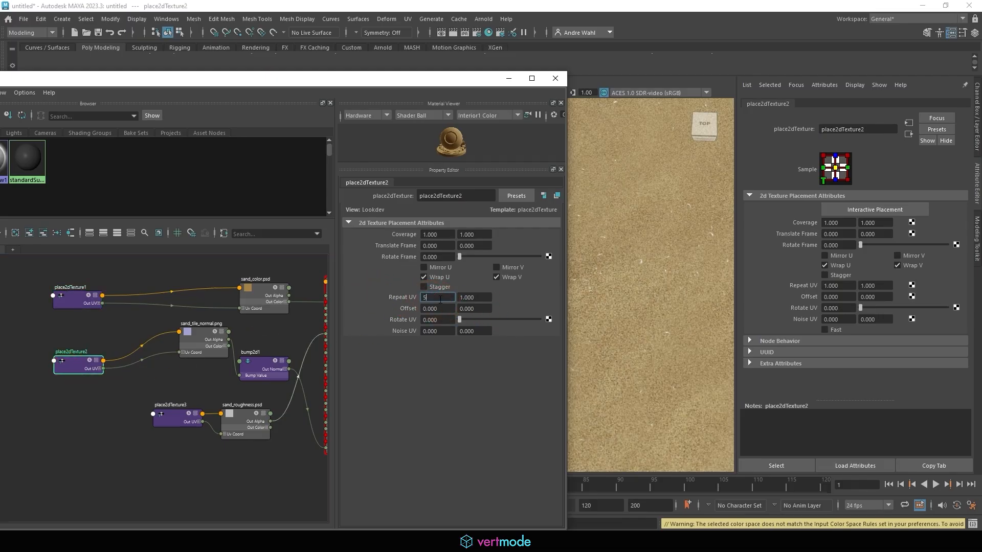
pyautogui.doubleClick(473, 297)
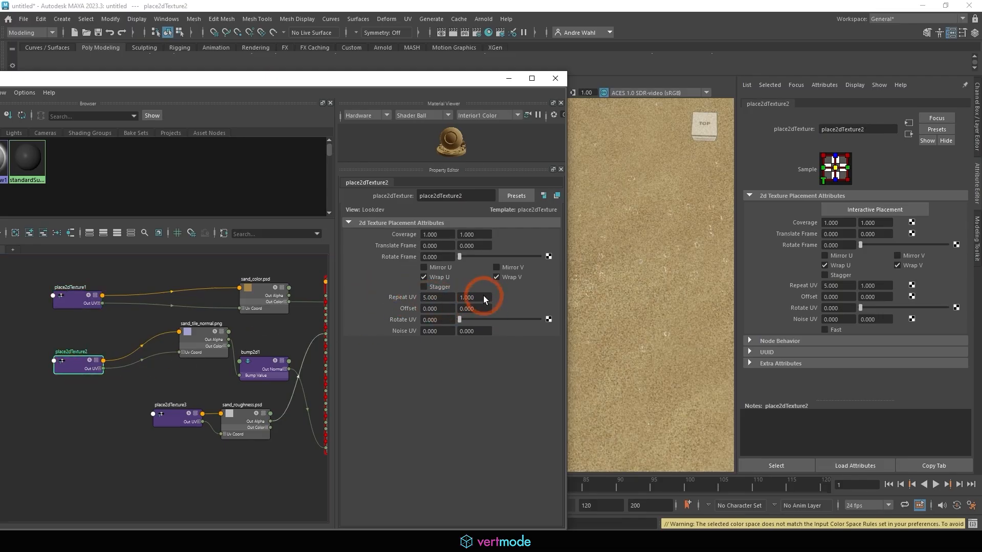
pyautogui.write('5')
pyautogui.click(411, 289)
# Step: Move the place2dTexture3 node away from sand_roughness.psd and set its Repeat UV to 5 and 5
pyautogui.moveTo(185, 417); pyautogui.dragTo(148, 407)
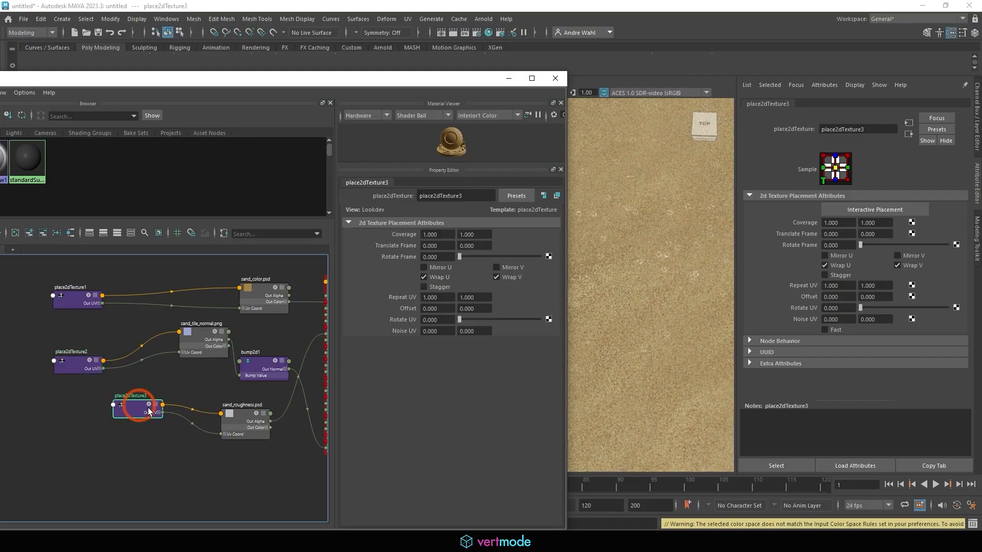
pyautogui.doubleClick(434, 297)
pyautogui.write('5')
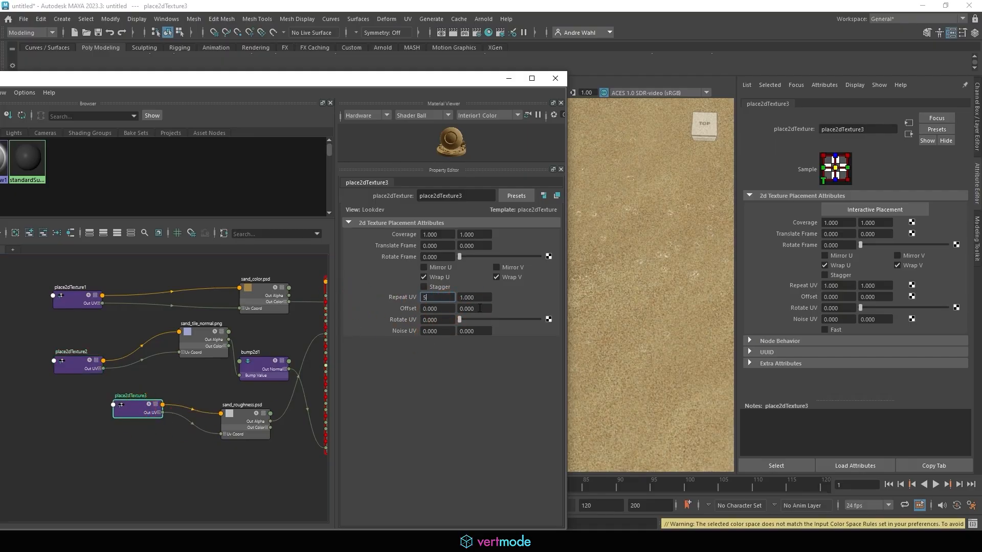
pyautogui.click(473, 297)
pyautogui.moveTo(473, 297); pyautogui.dragTo(429, 300)
pyautogui.write('5')
# Step: Move the sand_tile_normal.png node away from bump2d1 and shift the place2dTexture1 and place2dTexture2 nodes together toward their textures
pyautogui.moveTo(205, 343); pyautogui.dragTo(194, 357)
pyautogui.moveTo(91, 366); pyautogui.dragTo(96, 357)
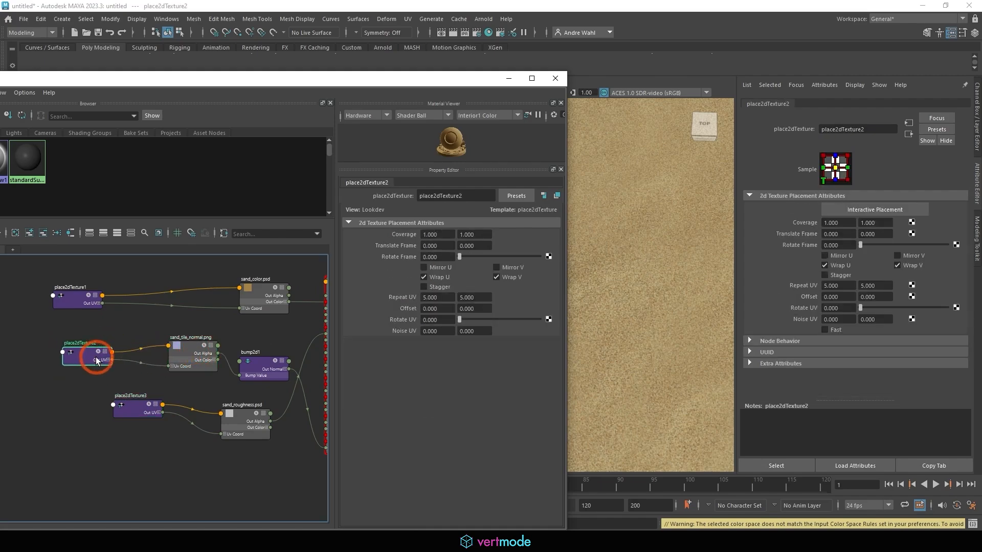
pyautogui.keyDown('shift'); pyautogui.click(70, 290); pyautogui.keyUp('shift')
pyautogui.moveTo(70, 290); pyautogui.dragTo(96, 299)
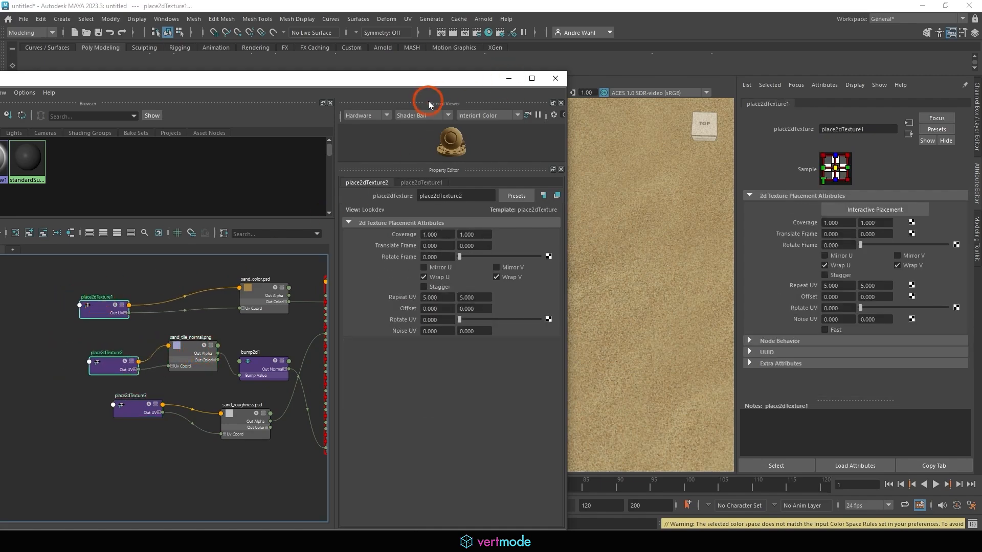
# Step: Examine the tiled sand plane at an oblique angle with Hypershade out of the way, and bring Hypershade back
pyautogui.click(509, 80)
pyautogui.keyDown('alt'); pyautogui.moveTo(429, 215); pyautogui.dragTo(327, 240); pyautogui.keyUp('alt')
pyautogui.click(16, 524)
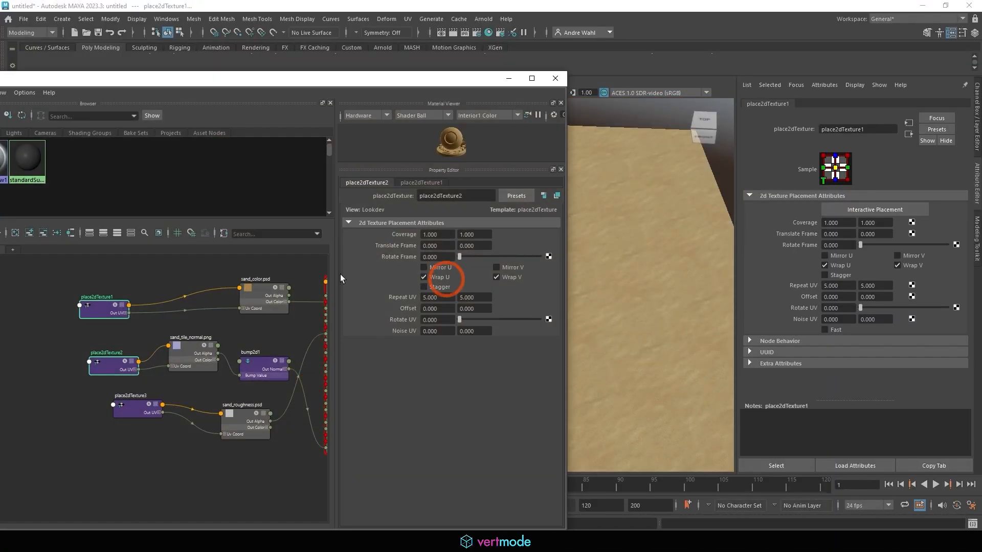
# Step: Move the place2dTexture1 and place2dTexture2 nodes closer to their textures and set place2dTexture1's Repeat UV to 1
pyautogui.moveTo(196, 290)
pyautogui.keyDown('alt'); pyautogui.mouseDown(button='middle')
pyautogui.moveTo(107, 285)
pyautogui.moveTo(185, 304)
pyautogui.mouseUp(button='middle'); pyautogui.keyUp('alt')
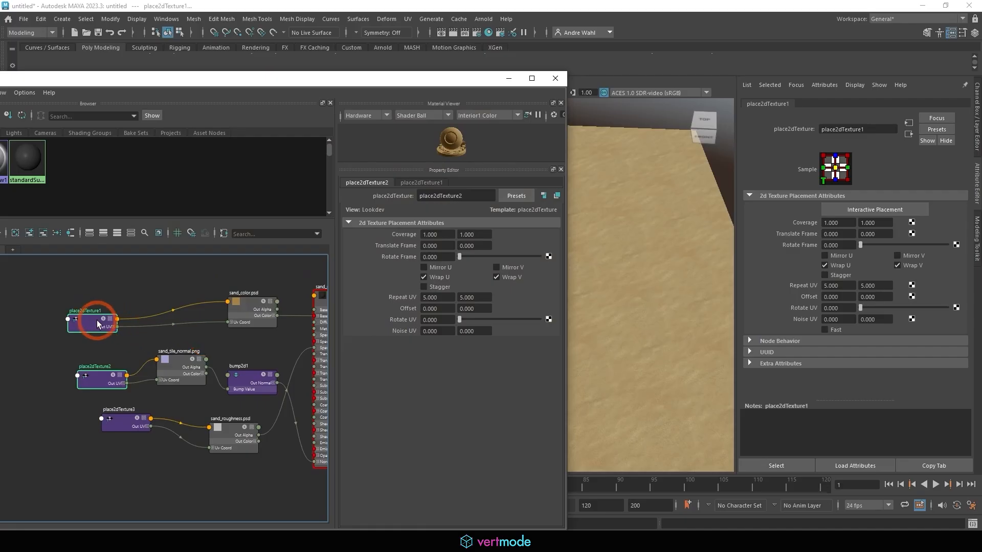
pyautogui.moveTo(96, 320); pyautogui.dragTo(161, 305)
pyautogui.click(135, 308)
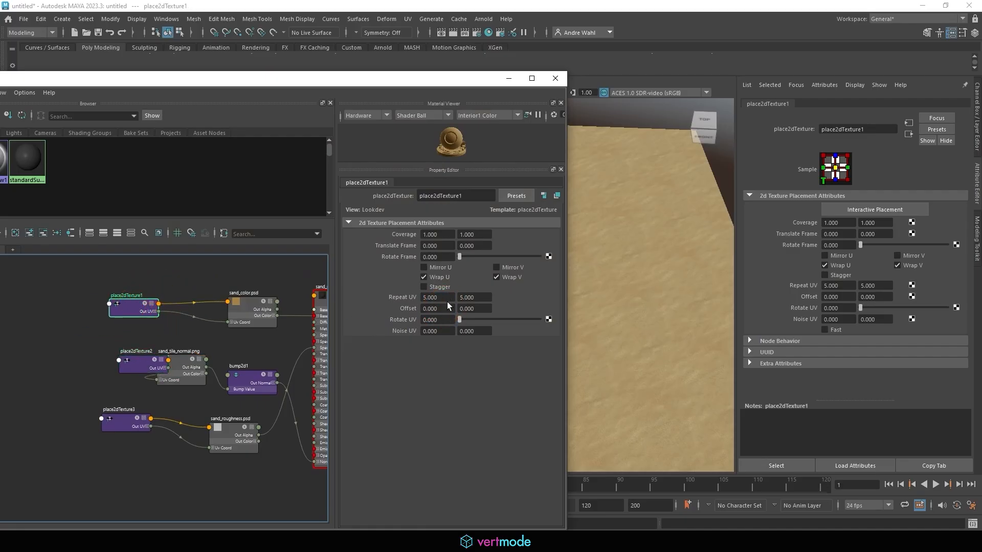
pyautogui.moveTo(428, 299); pyautogui.dragTo(360, 294)
pyautogui.write('1')
pyautogui.press('Tab')
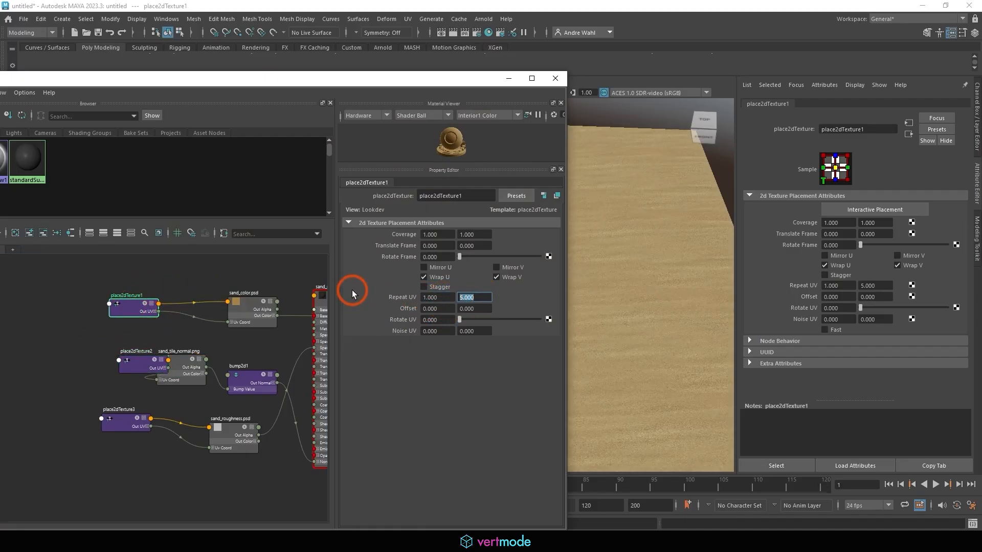
# Step: Set place2dTexture2's Repeat UV to 1 and 1, and move its node clear of sand_tile_normal.png
pyautogui.click(145, 364)
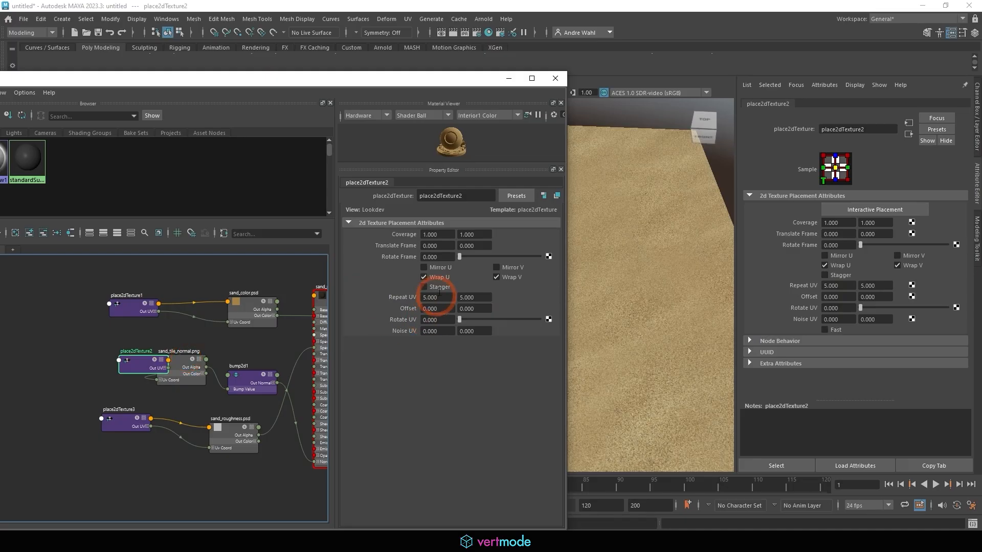
pyautogui.moveTo(446, 297); pyautogui.dragTo(359, 292)
pyautogui.write('1')
pyautogui.moveTo(482, 298); pyautogui.dragTo(418, 299)
pyautogui.write('1')
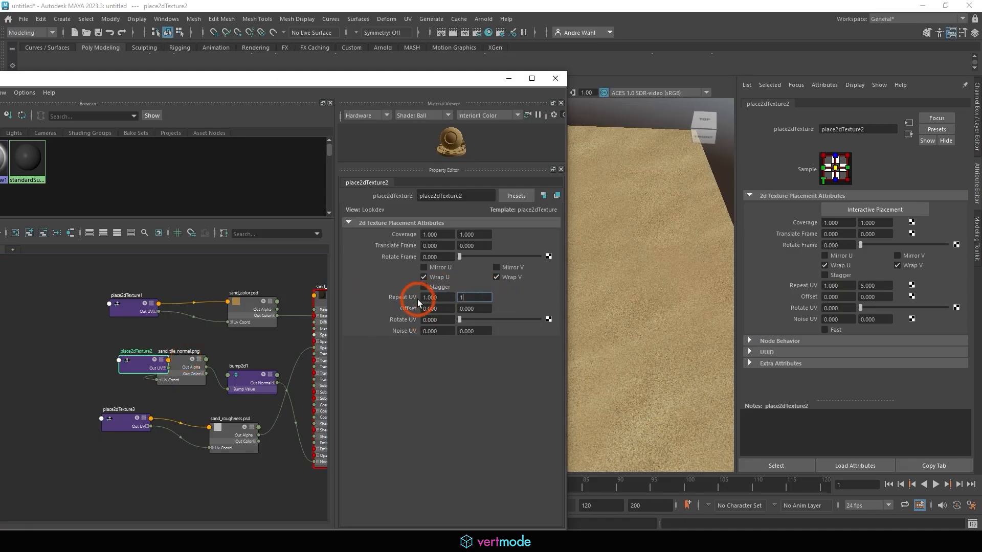
pyautogui.press('Return')
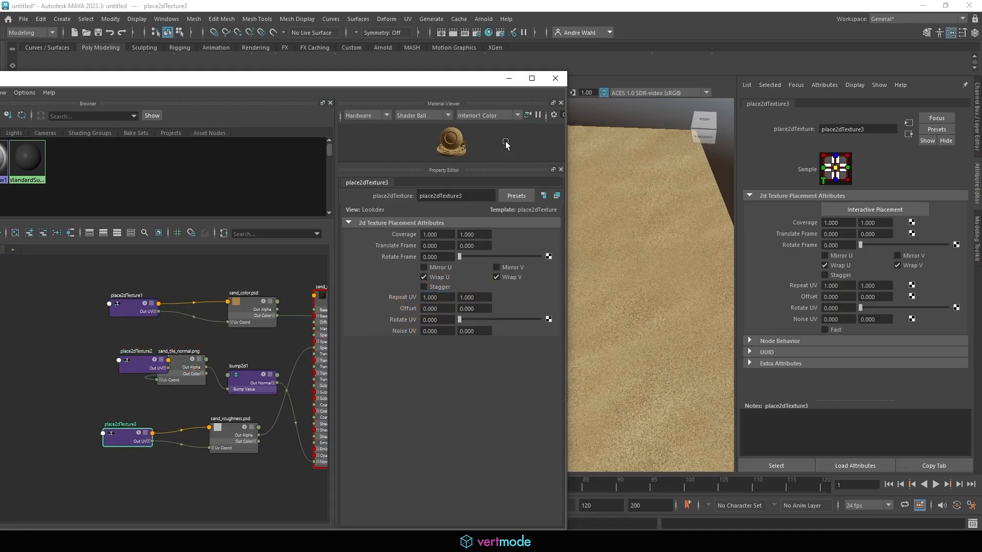
pyautogui.moveTo(145, 358); pyautogui.dragTo(95, 361)
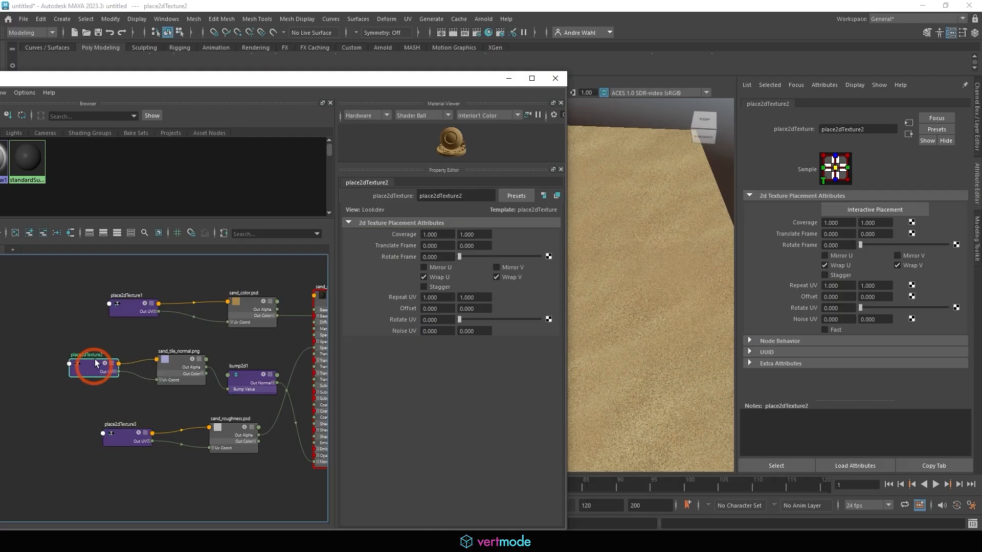
# Step: Close Hypershade and, while saving the scene under a new name, create a Texturing folder inside scenes\Set
pyautogui.click(556, 79)
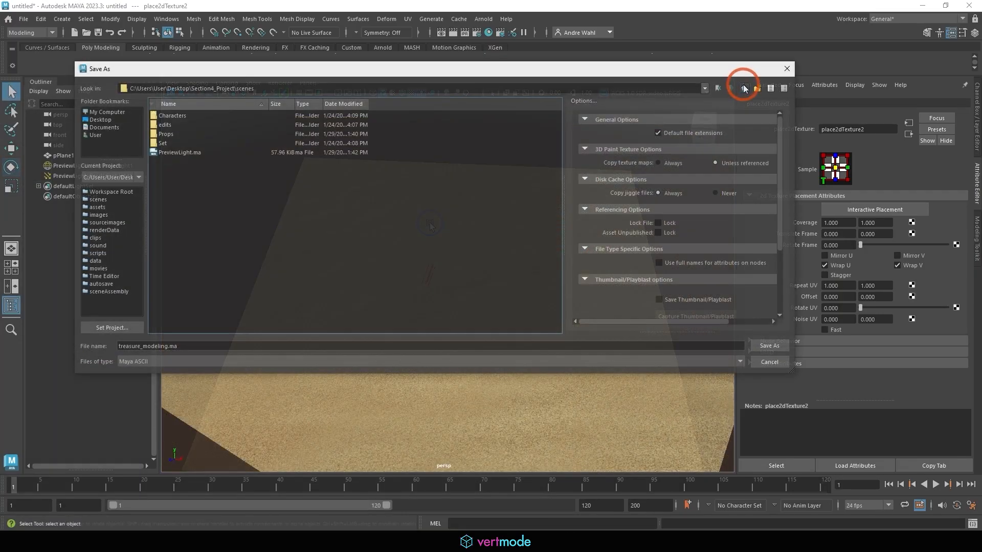
pyautogui.doubleClick(174, 143)
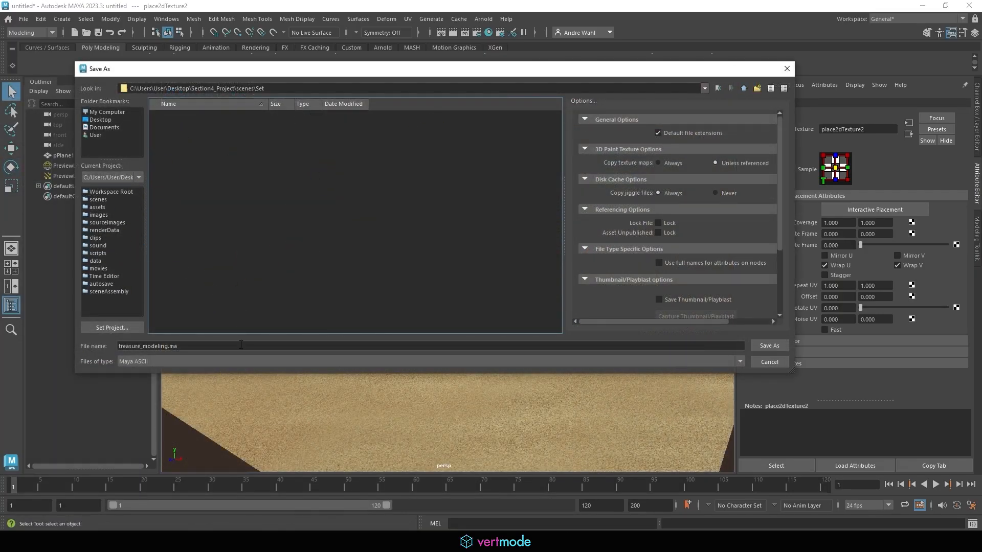
pyautogui.click(253, 347)
pyautogui.rightClick(259, 150)
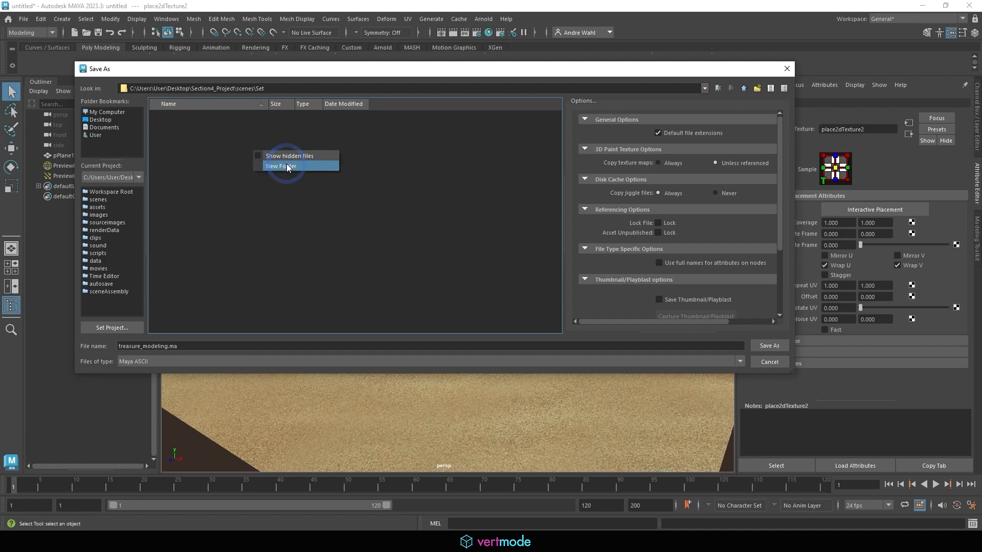
pyautogui.click(287, 167)
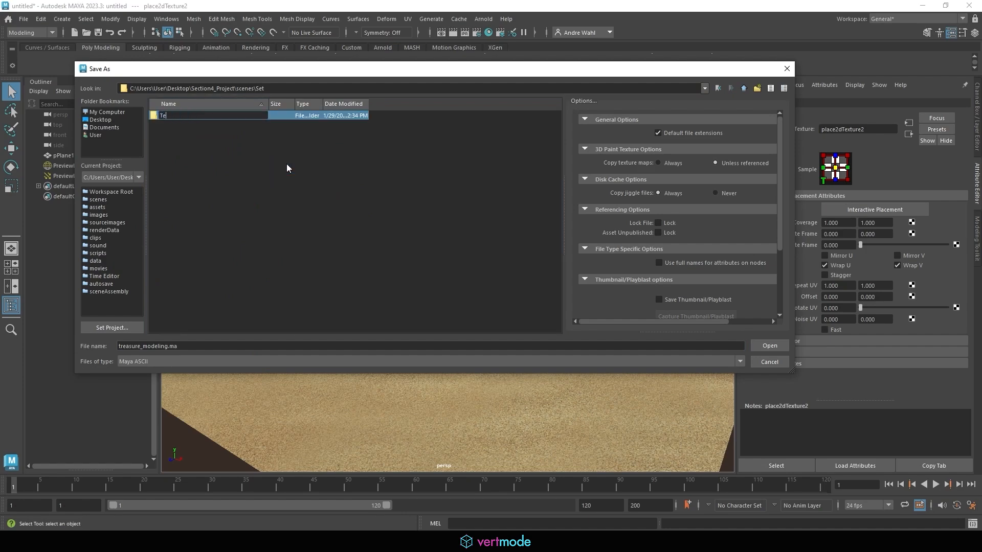
pyautogui.write('Texturing')
pyautogui.press('Return')
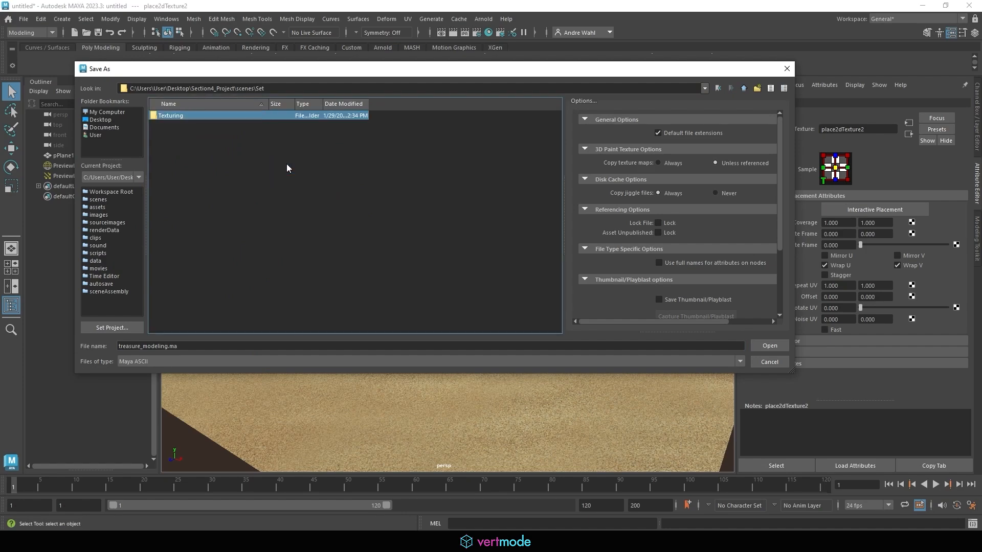
# Step: Save the scene as Sand_Texture_SetUp in Maya ASCII format inside the Texturing folder
pyautogui.doubleClick(186, 121)
pyautogui.click(202, 344)
pyautogui.hotkey('ctrl', 'a')
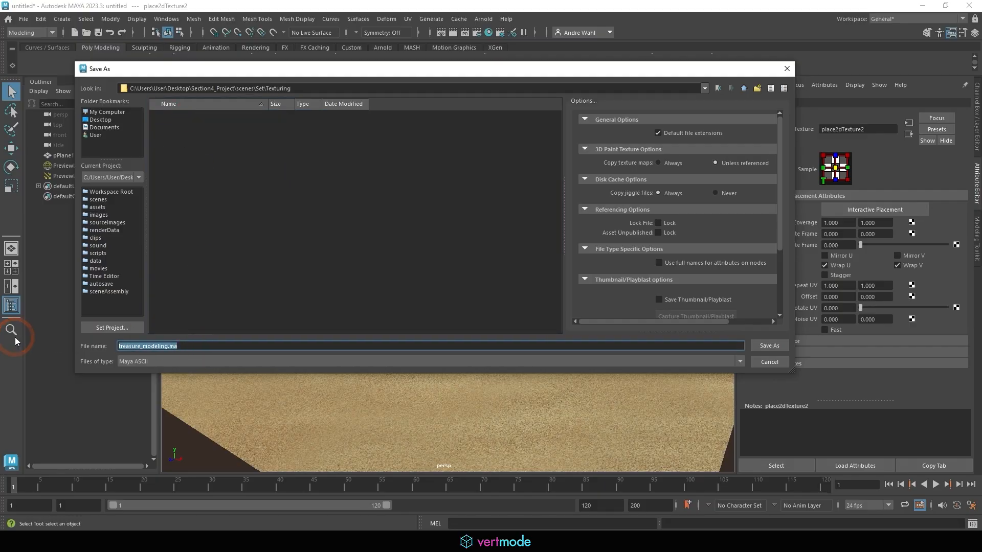
pyautogui.write('Sand_Texture_SetUp')
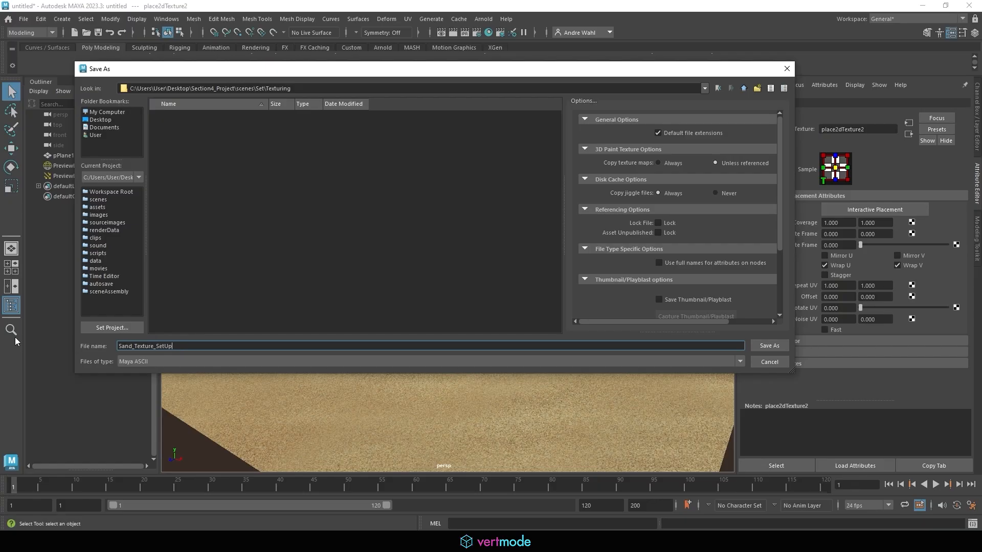
pyautogui.click(769, 346)
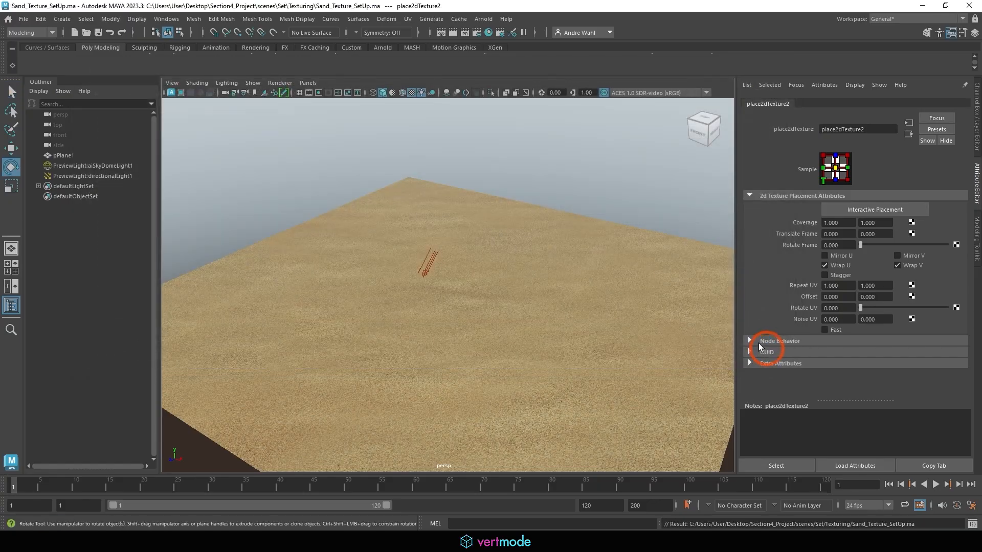
pyautogui.click(497, 238)
pyautogui.press('e')
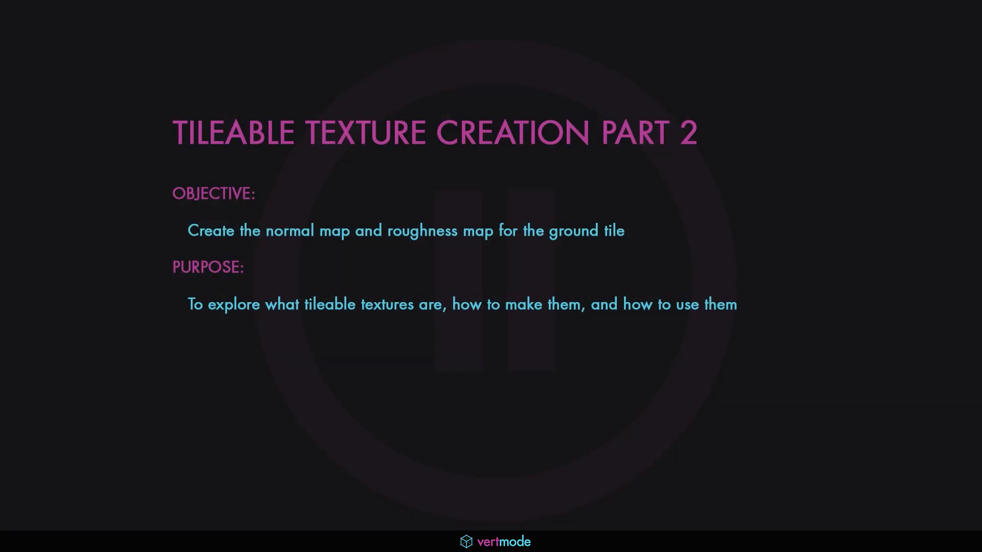